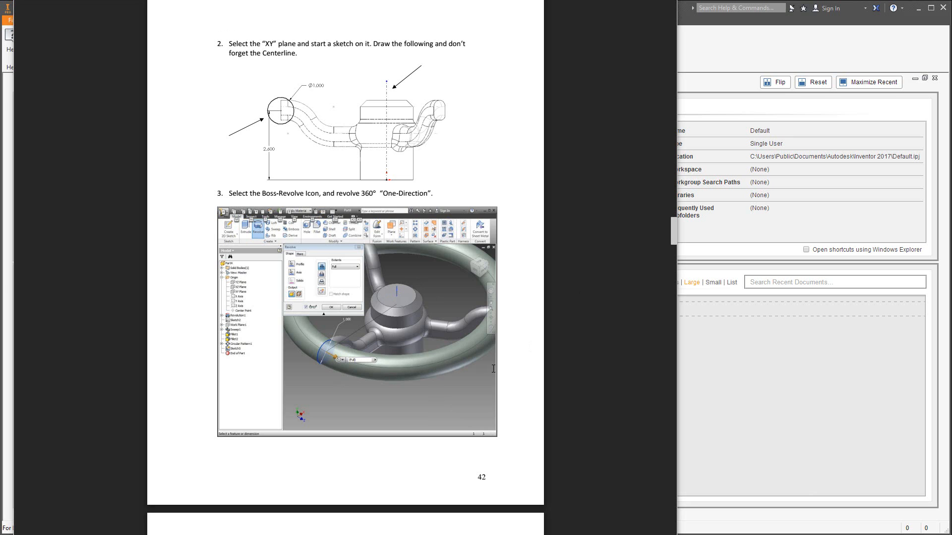
Go back to the first page of Exercise 4 in the instructions and examine the dimensioned profile sketch
scroll(493, 369, up, 20)
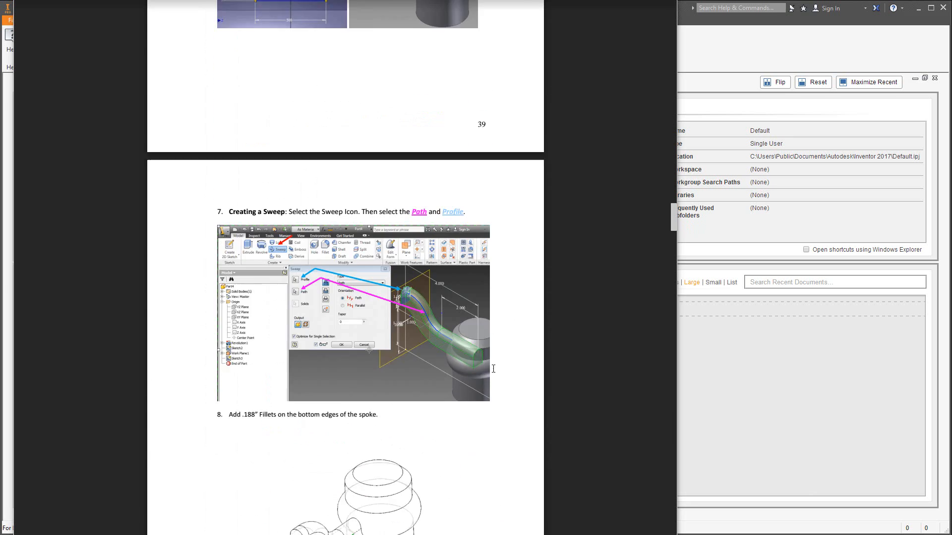
scroll(493, 368, up, 20)
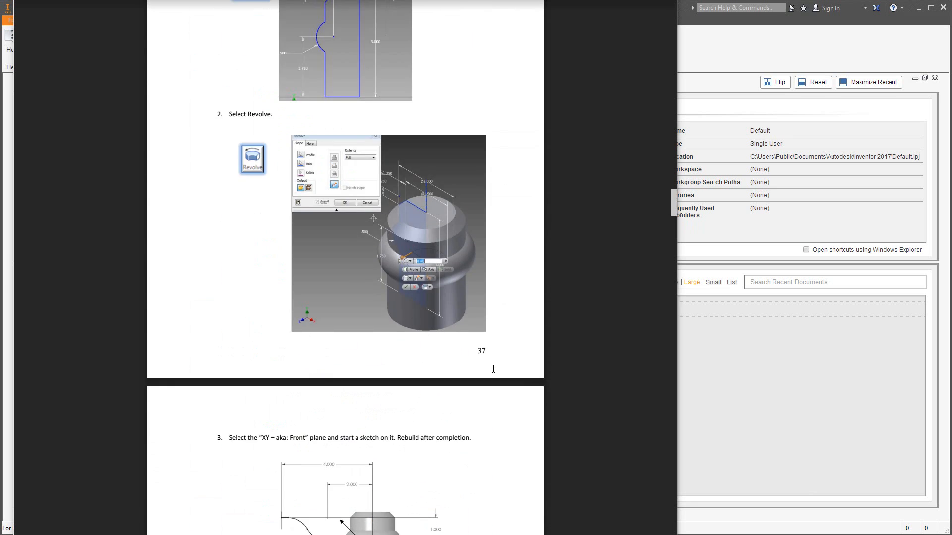
scroll(493, 369, up, 3)
scroll(493, 368, down, 4)
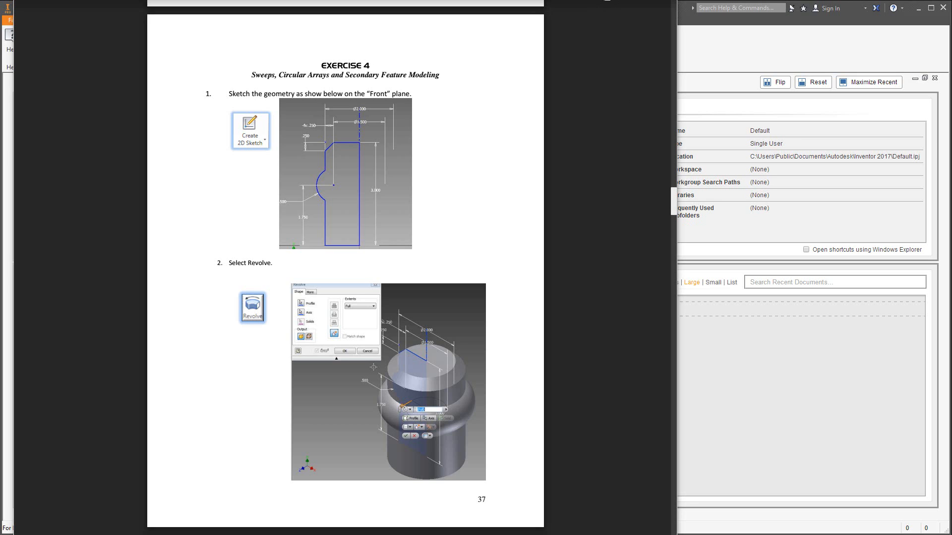
Switch to Autodesk Inventor, create a new part and start a 2D sketch on the XY plane
key(alt+Tab)
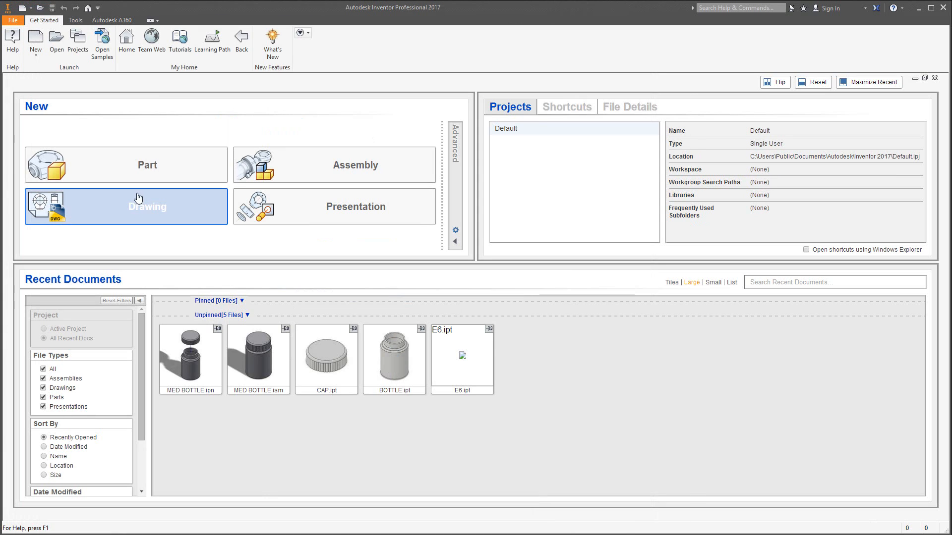
click(137, 172)
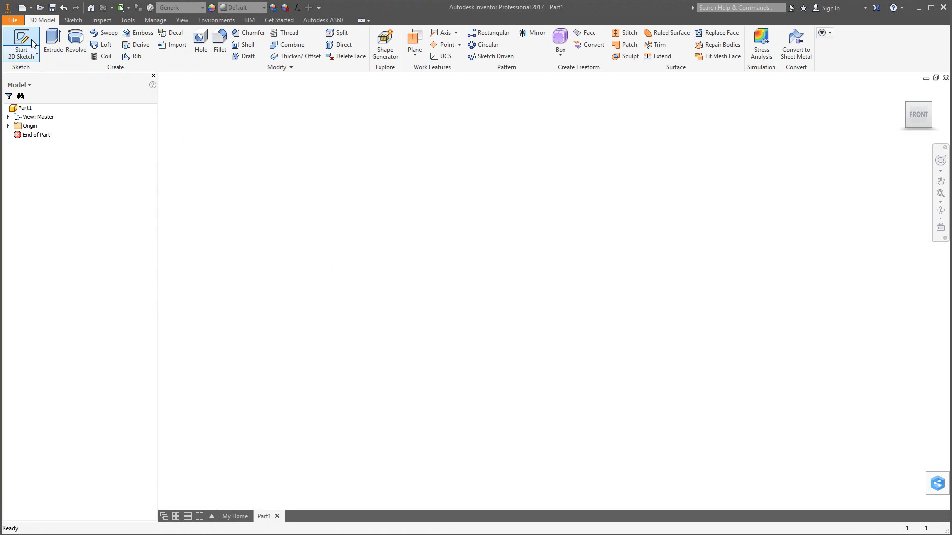
click(22, 42)
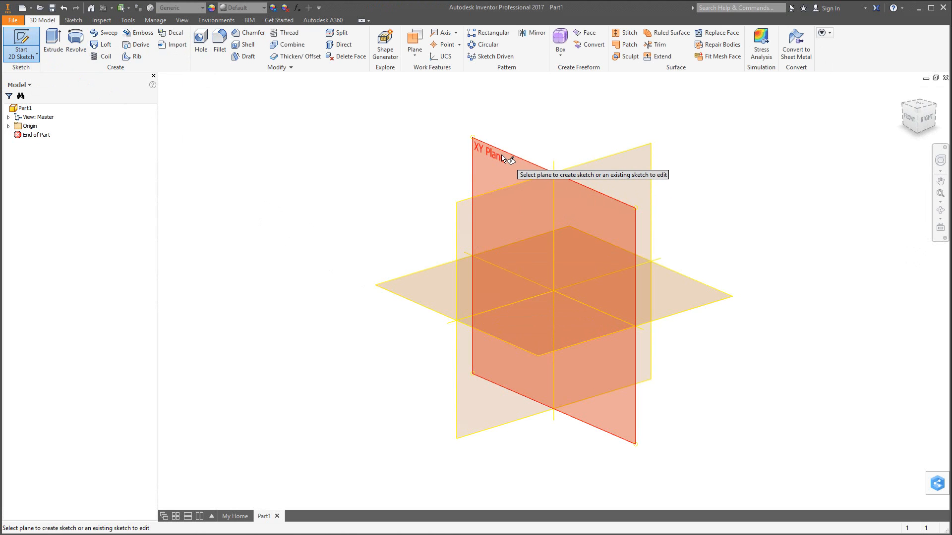
click(499, 156)
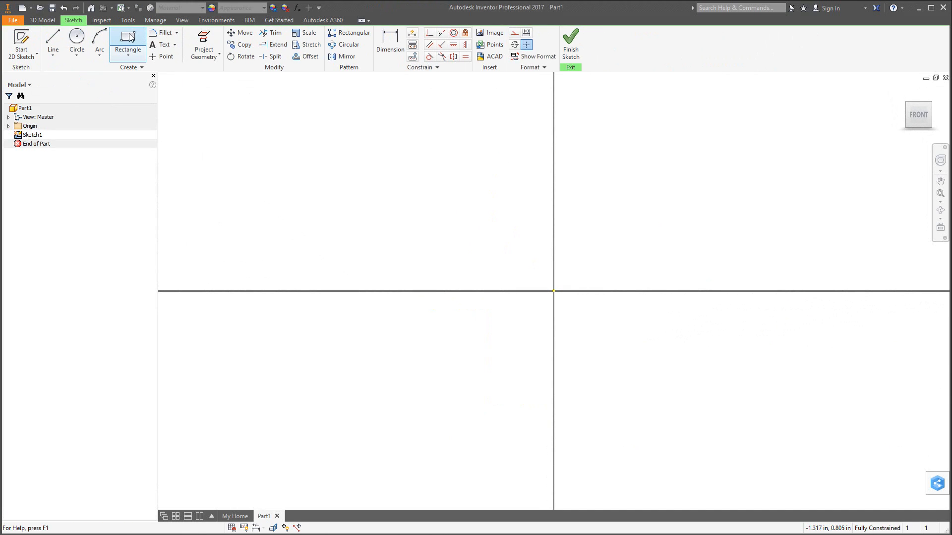
Draw a two-point rectangle up and to the left from the origin, 1 in wide and 3 in high
click(126, 56)
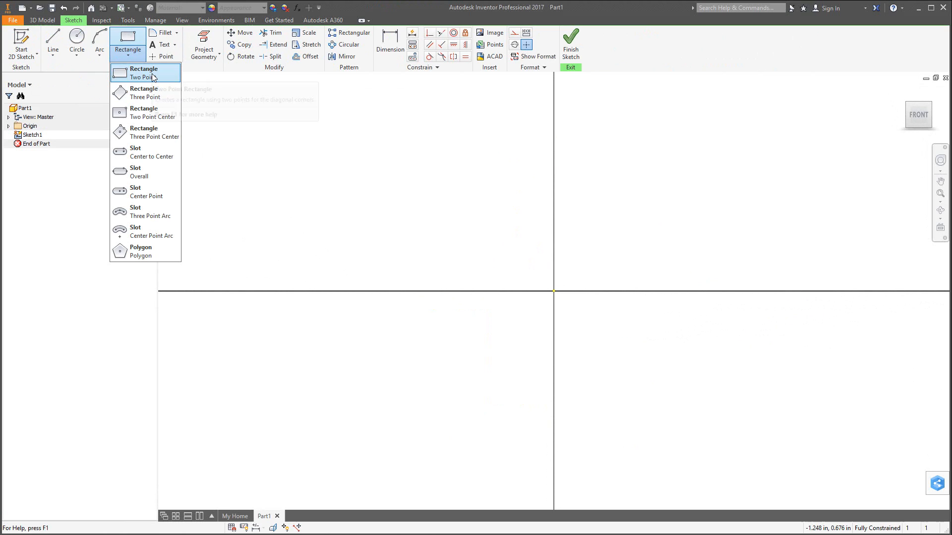
click(153, 77)
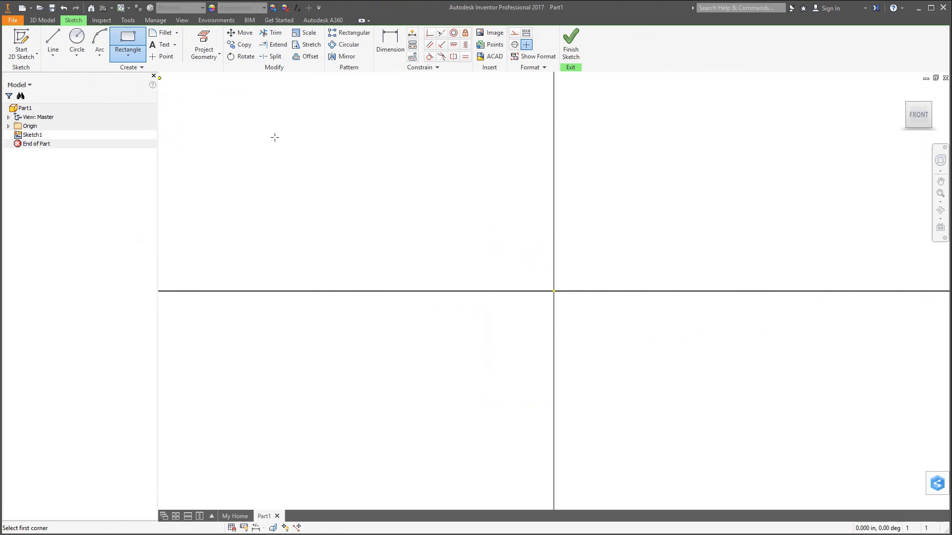
click(554, 291)
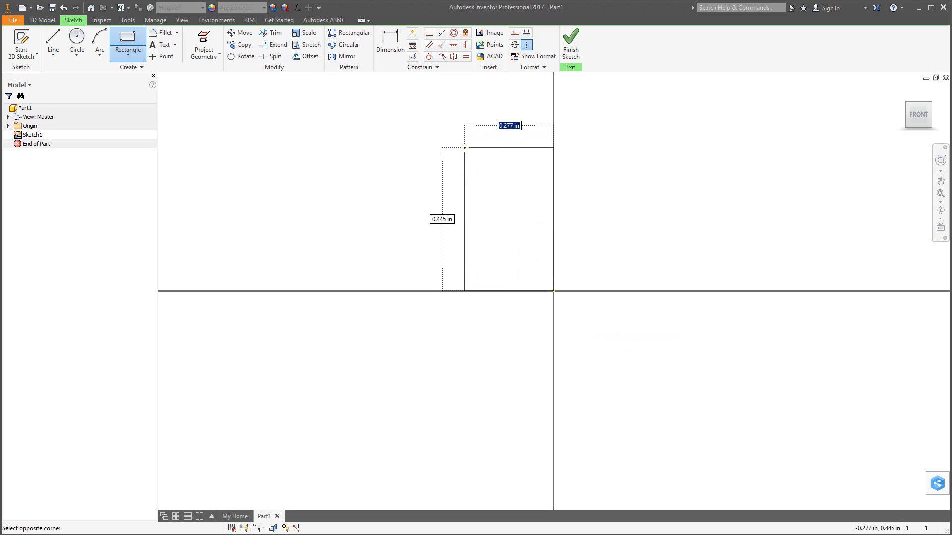
text(1)
key(Tab)
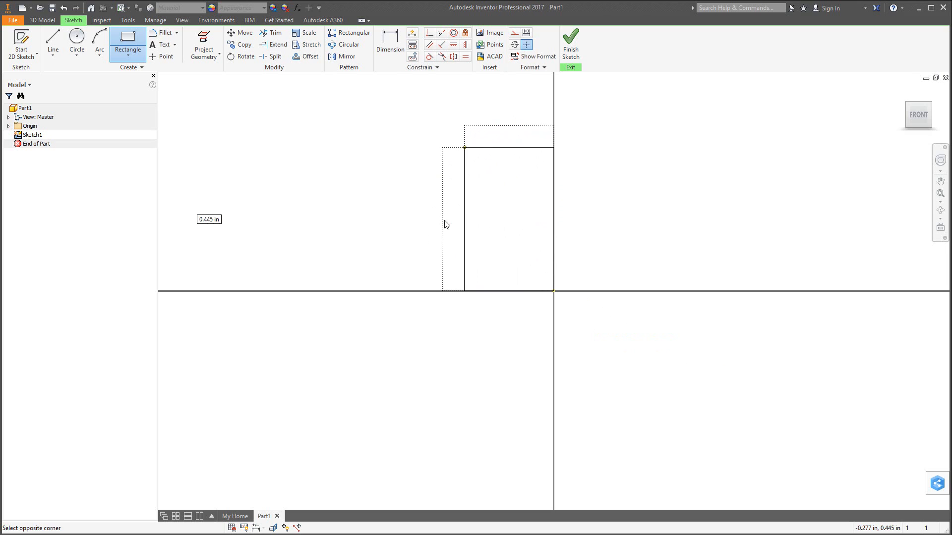
text(2)
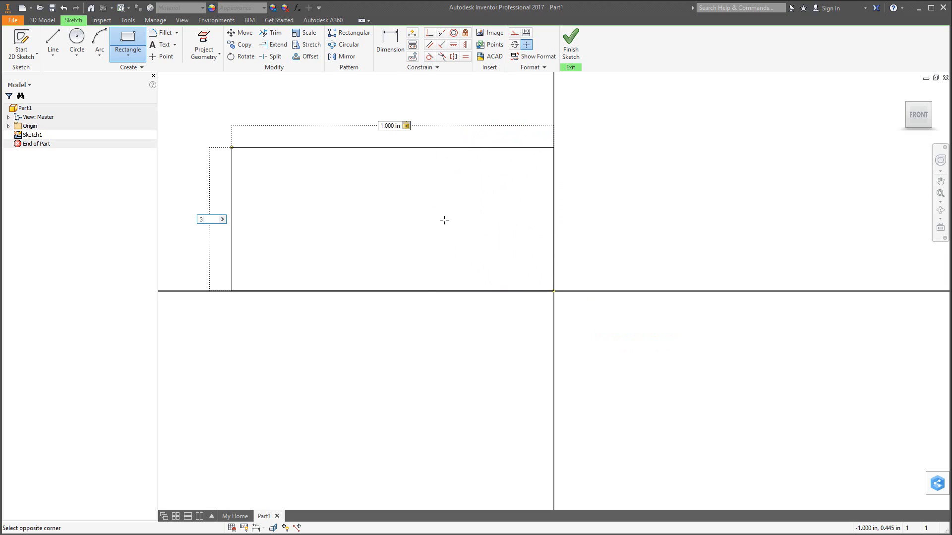
key(Return)
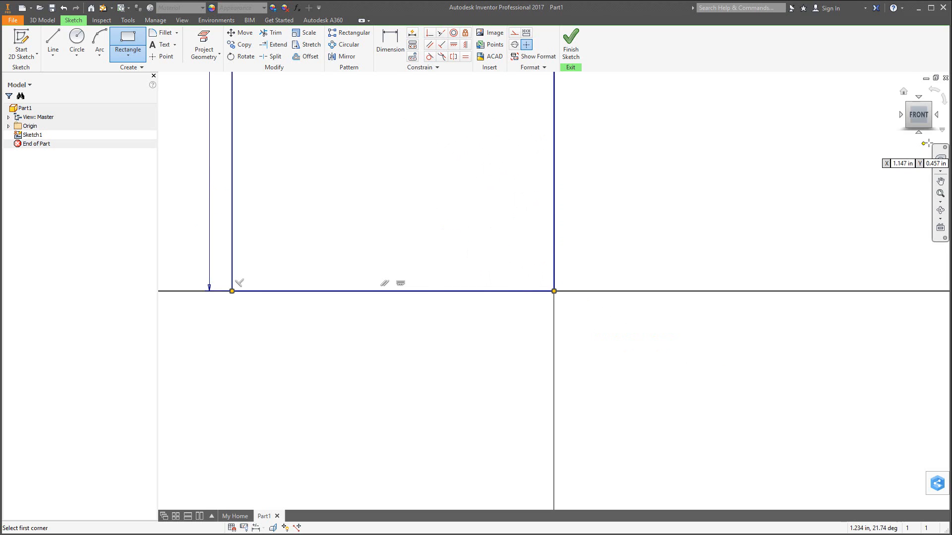
click(920, 114)
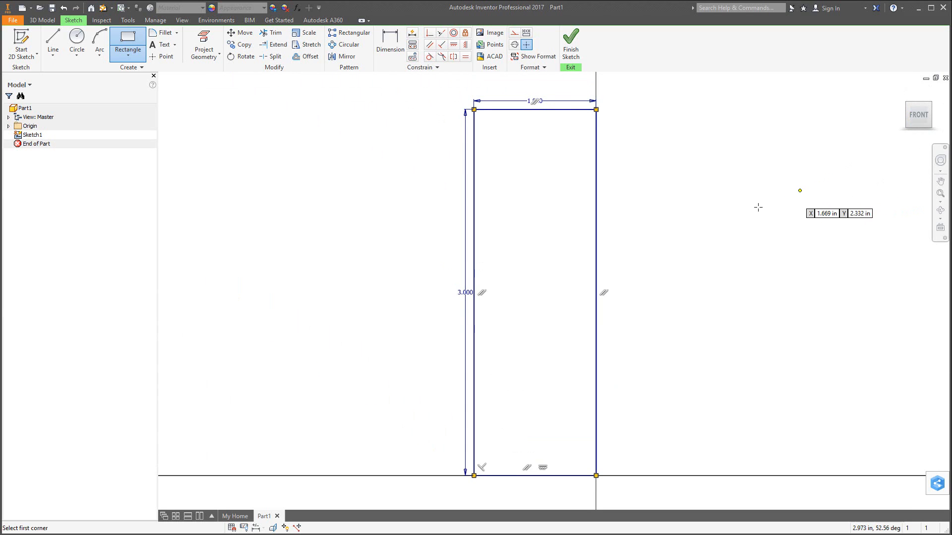
Chamfer the rectangle's upper-left corner with an equal distance of 0.25 in
click(177, 35)
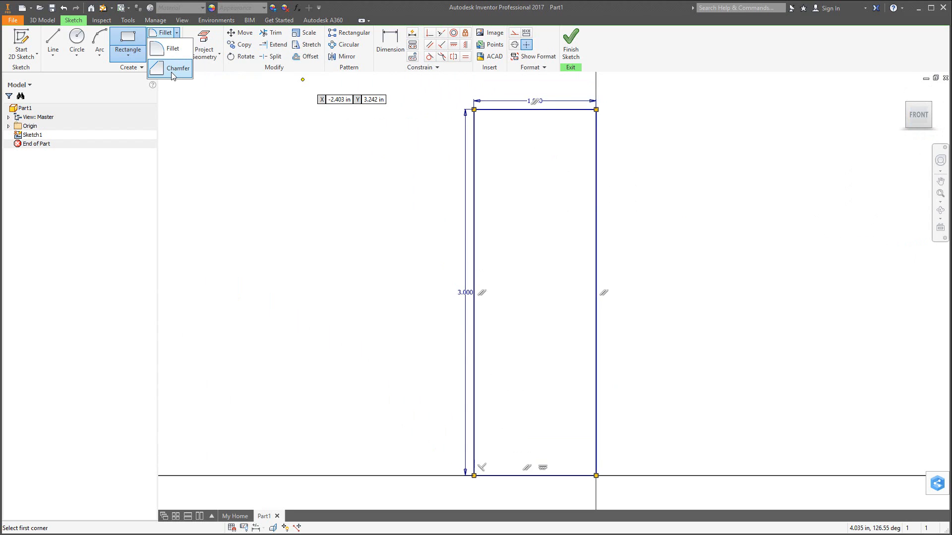
click(174, 70)
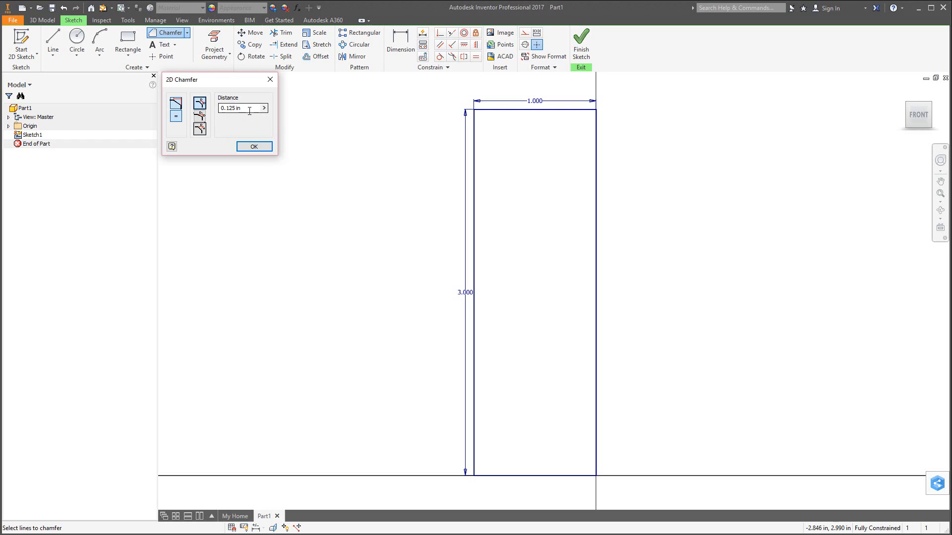
drag(243, 108, 211, 109)
text(.25)
click(489, 113)
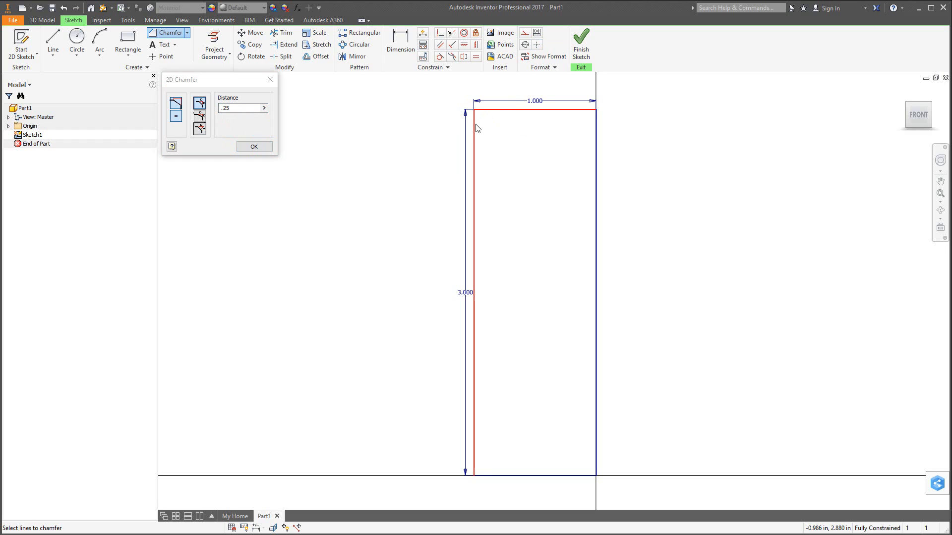
click(476, 128)
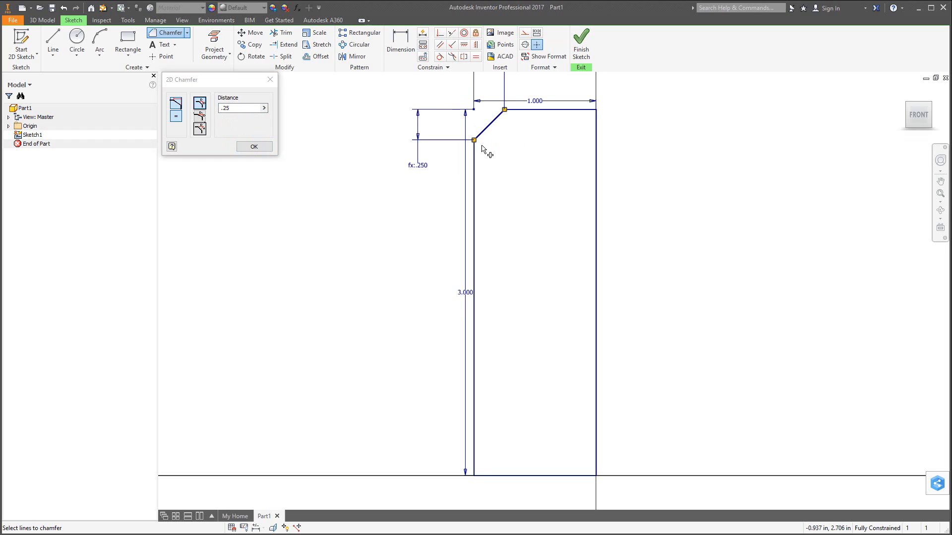
scroll(486, 208, down, 2)
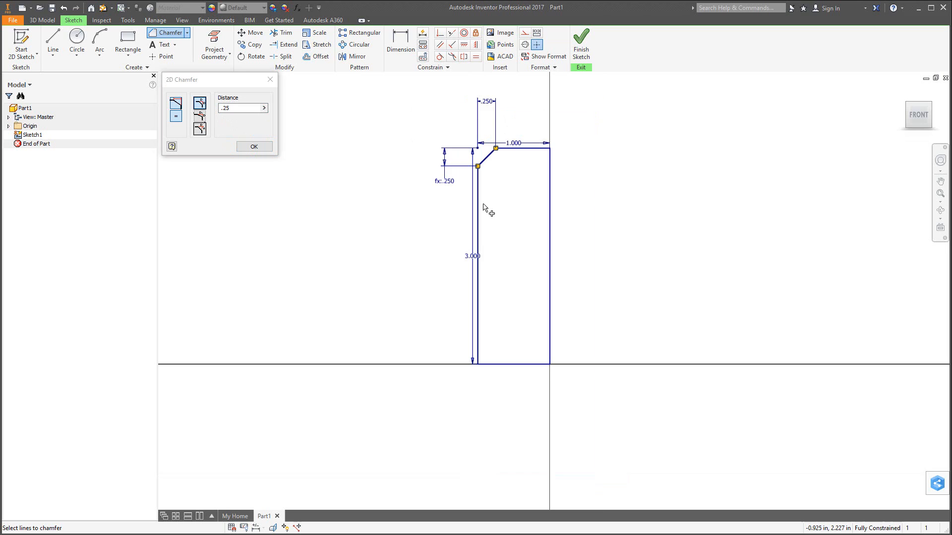
click(254, 147)
Try a chamfer distance of 0.125 in on the corner and restore it to 0.25 in
scroll(452, 179, up, 2)
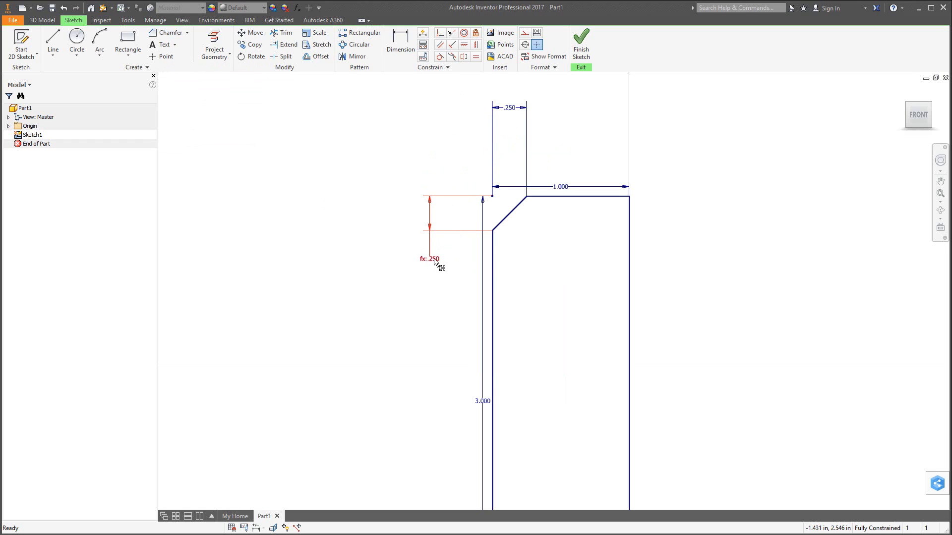
double_click(509, 112)
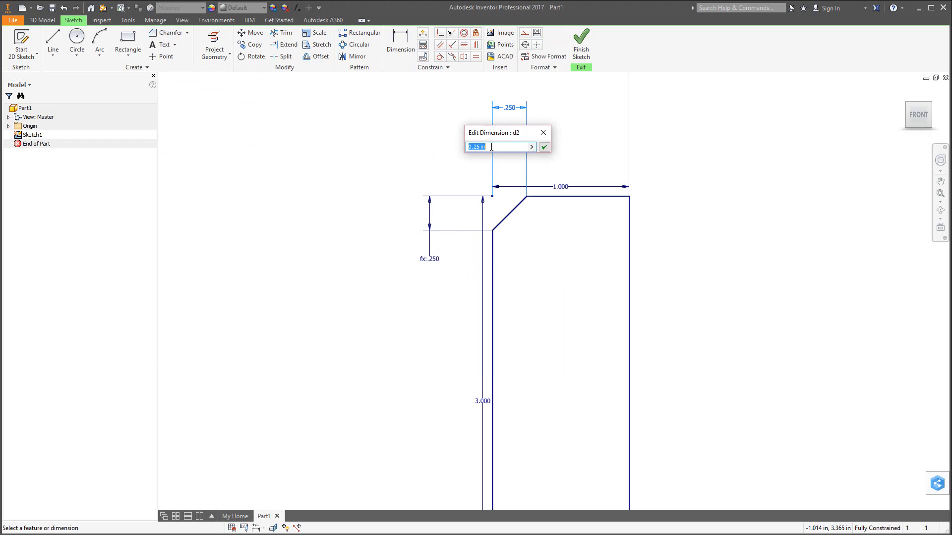
text(.125)
key(Return)
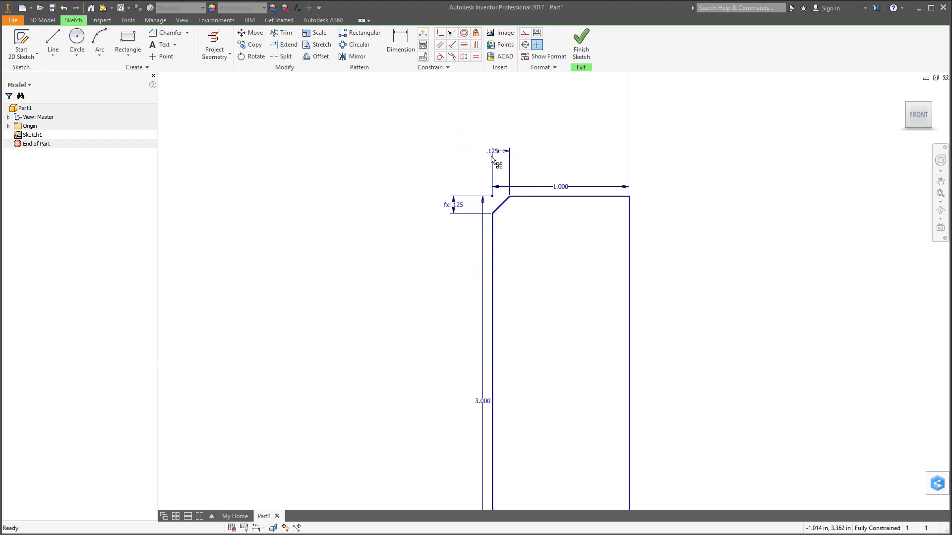
double_click(494, 154)
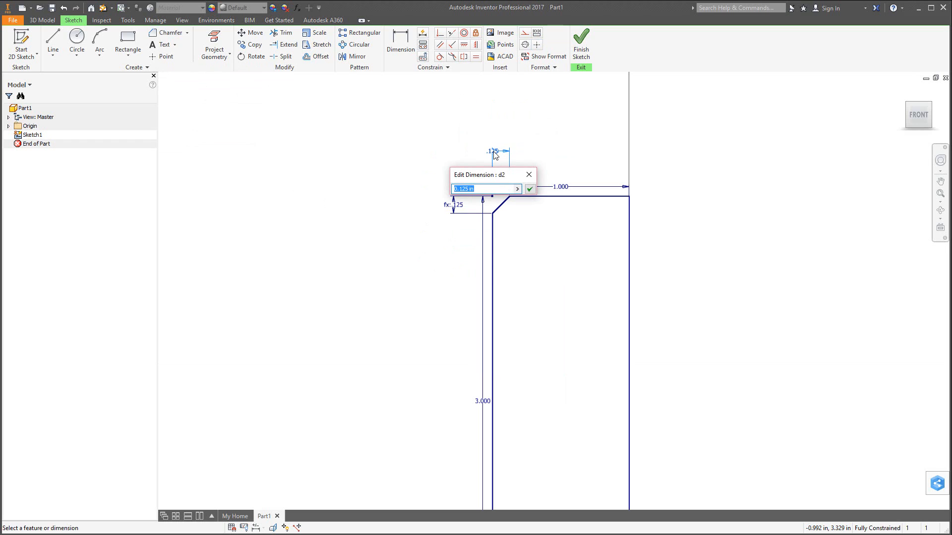
text(.25)
key(Return)
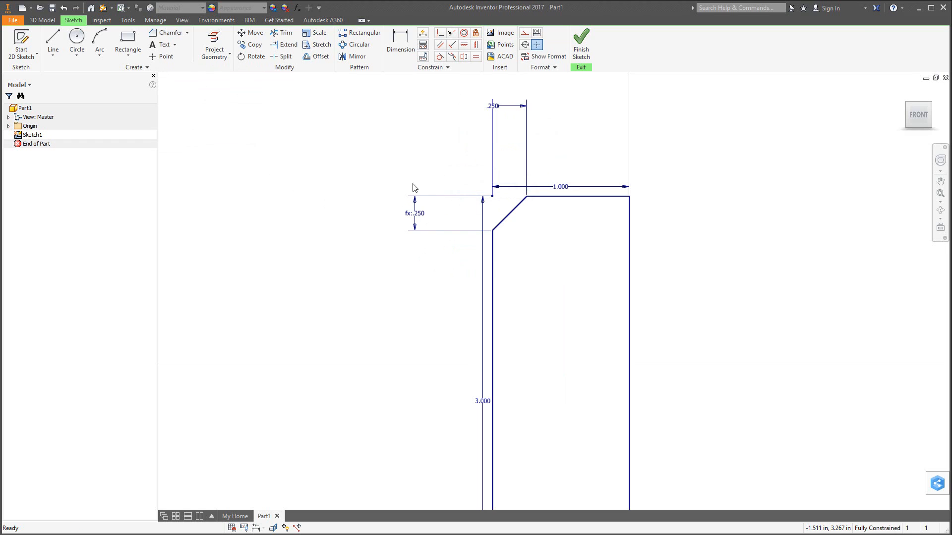
Reposition the 3 in height dimension to the right of the profile and draw a three-point arc bulging outward from its left edge
scroll(402, 292, down, 3)
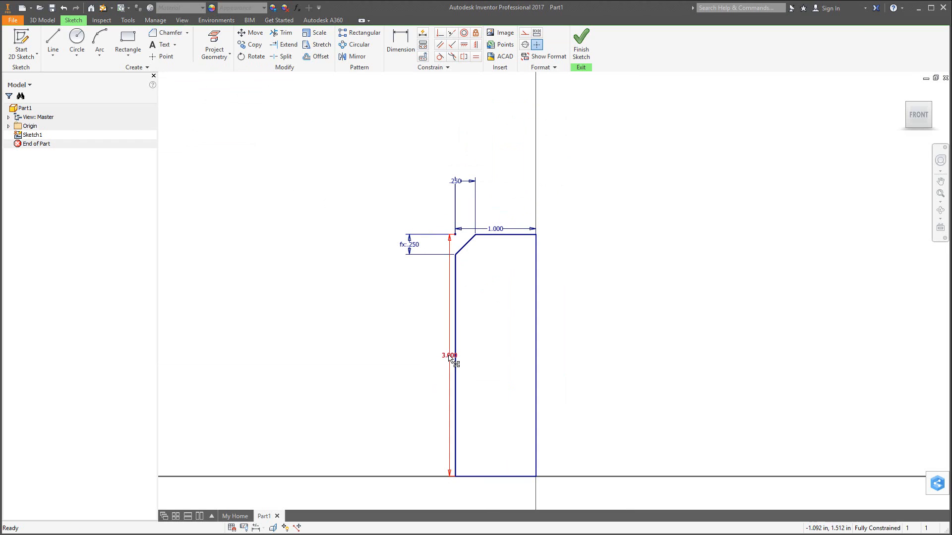
drag(449, 357, 608, 382)
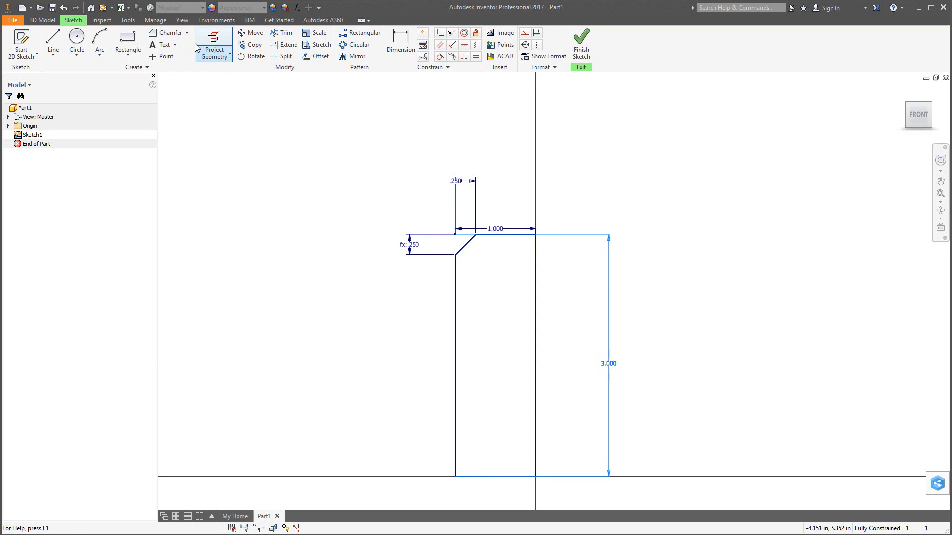
click(99, 54)
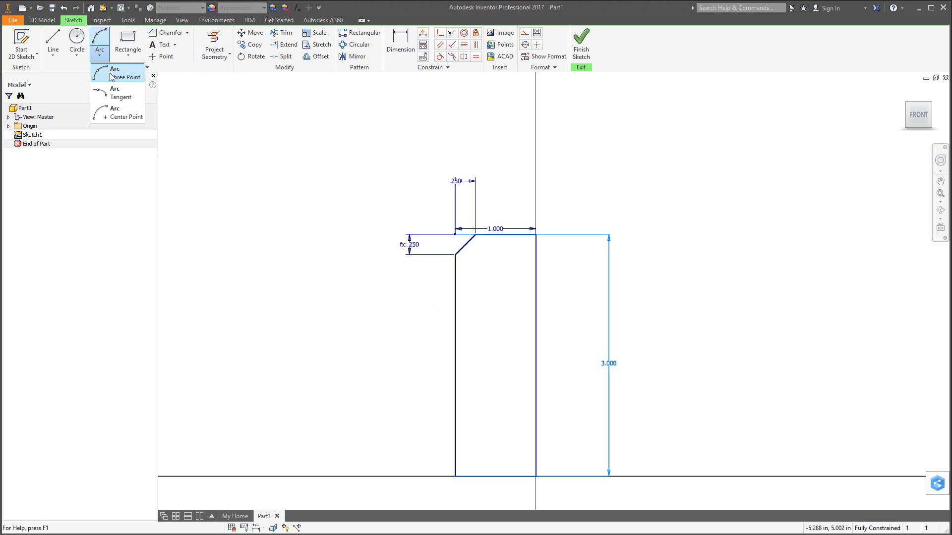
click(105, 75)
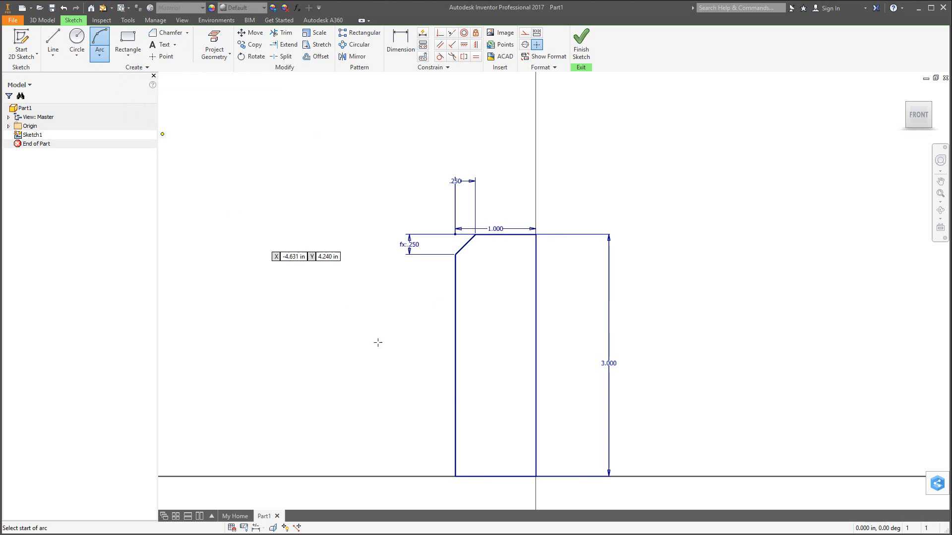
click(456, 394)
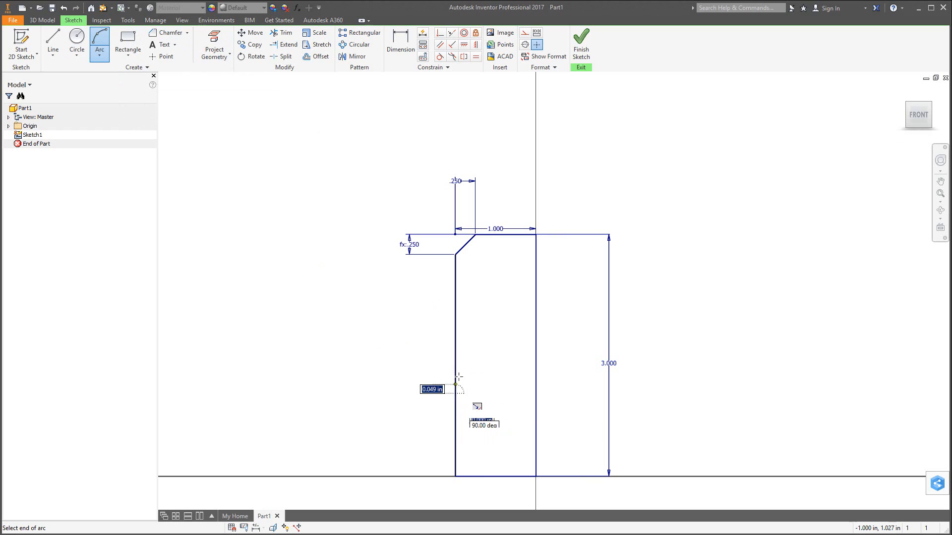
click(456, 306)
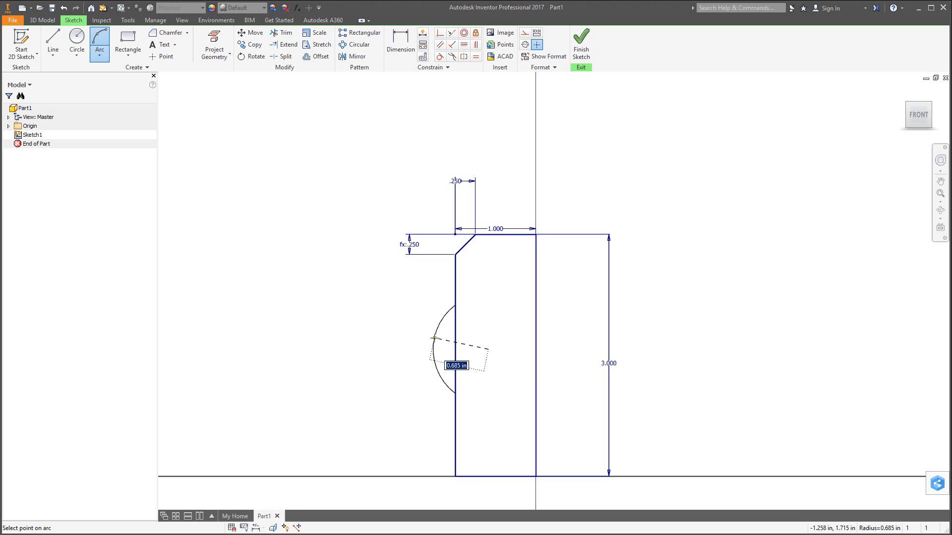
text(.5)
key(Return)
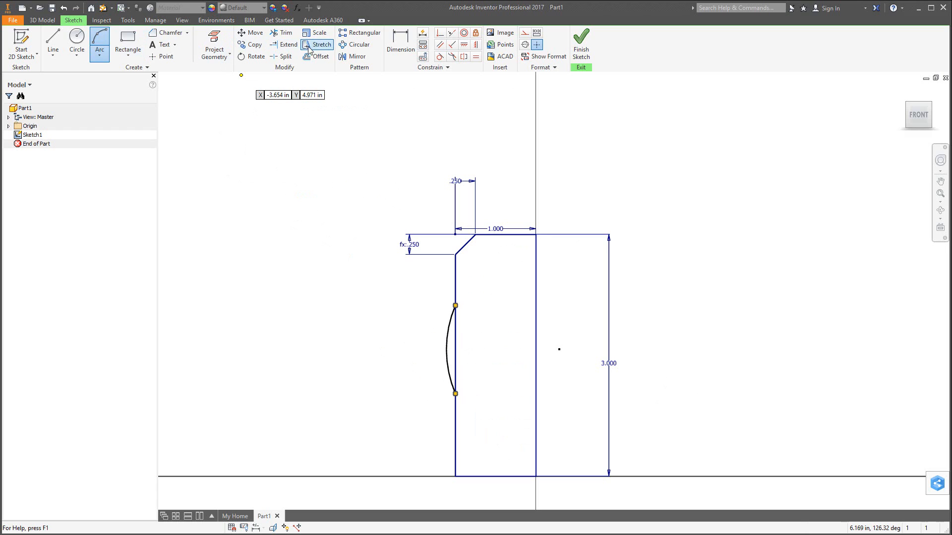
Dimension the height of the arc's center above the profile's bottom edge as 1.75 in
click(400, 45)
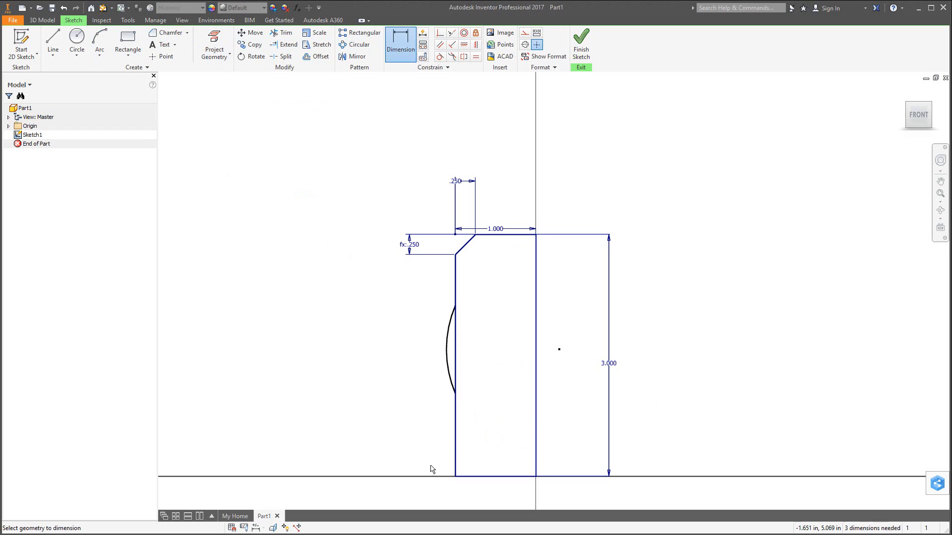
click(450, 365)
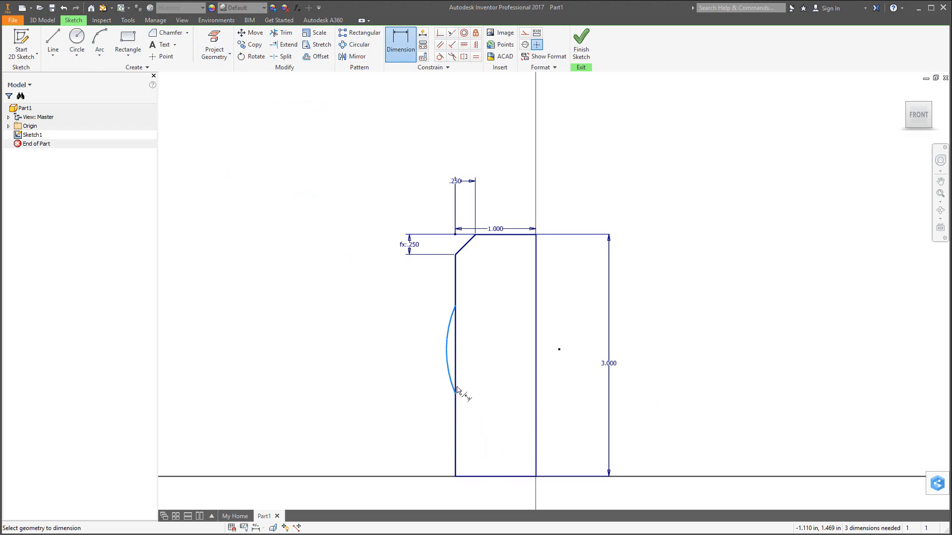
click(494, 476)
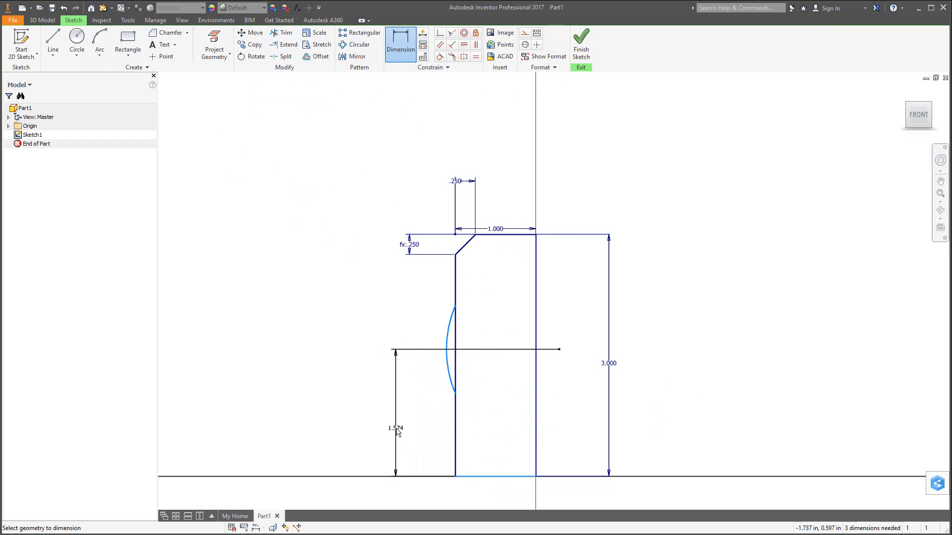
click(396, 432)
text(1.75)
key(Return)
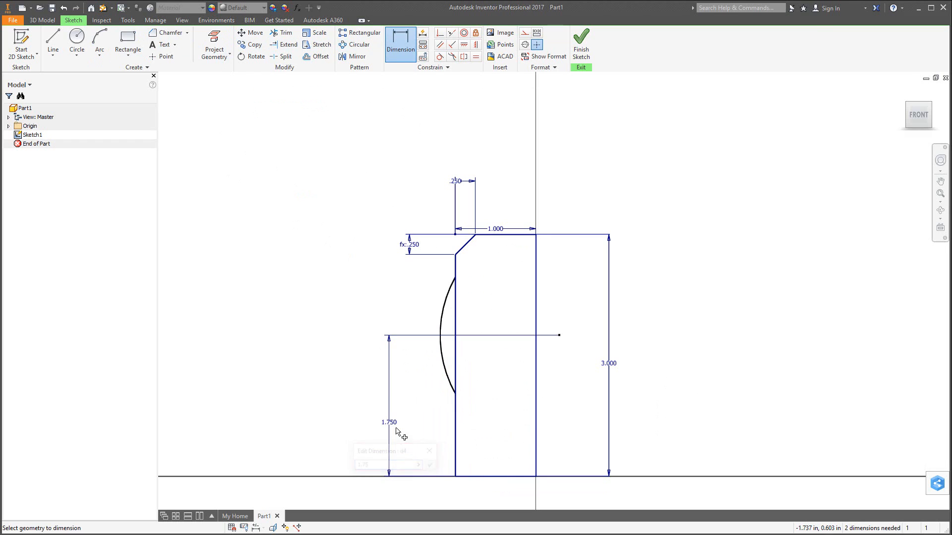
Dimension the horizontal distance from the profile's left edge to the arc's center as 0.25 in
click(439, 355)
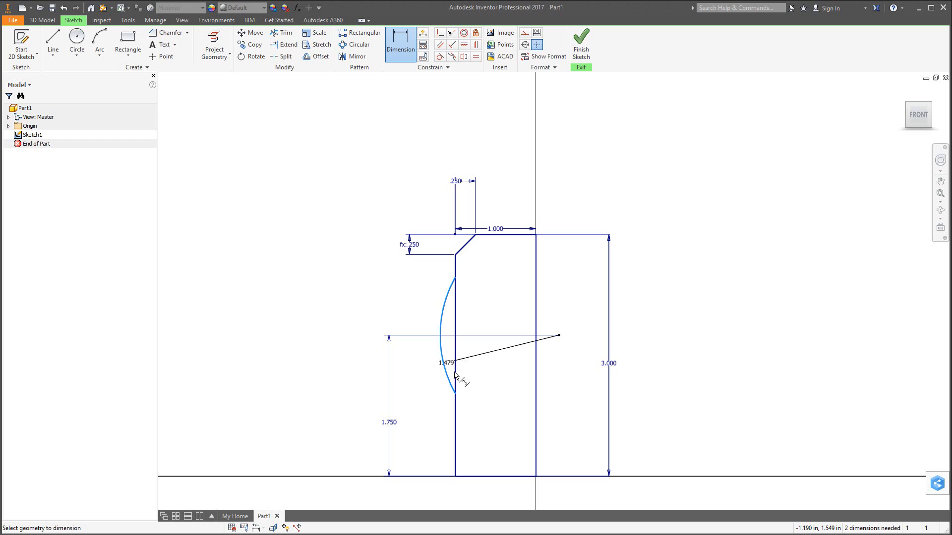
click(456, 449)
click(421, 453)
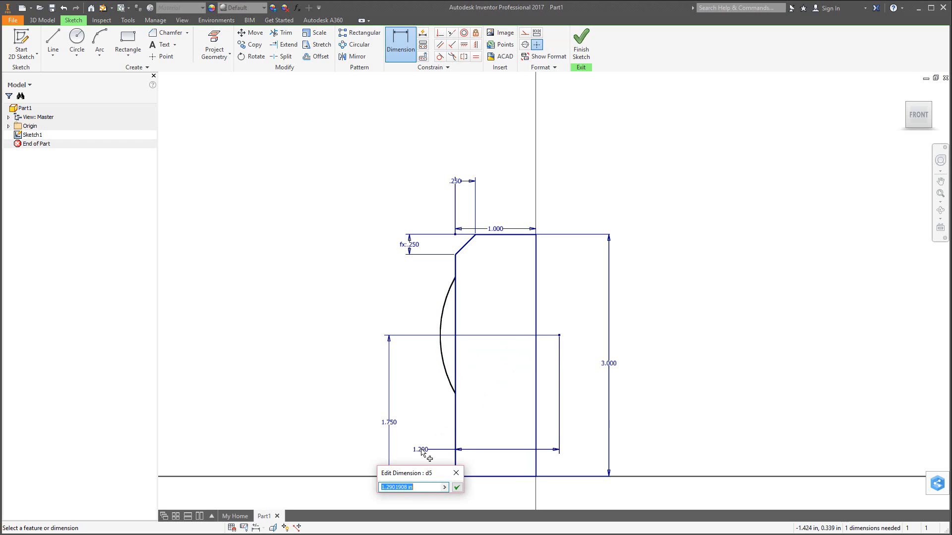
text(.25)
key(Return)
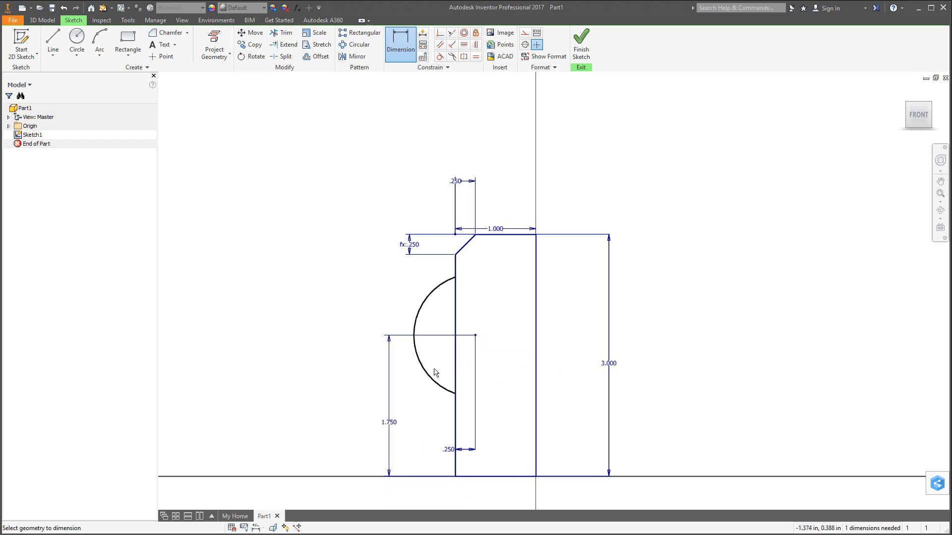
Set the arc's radius to 0.5 in and trim the left edge segment between the arc's endpoints
click(427, 375)
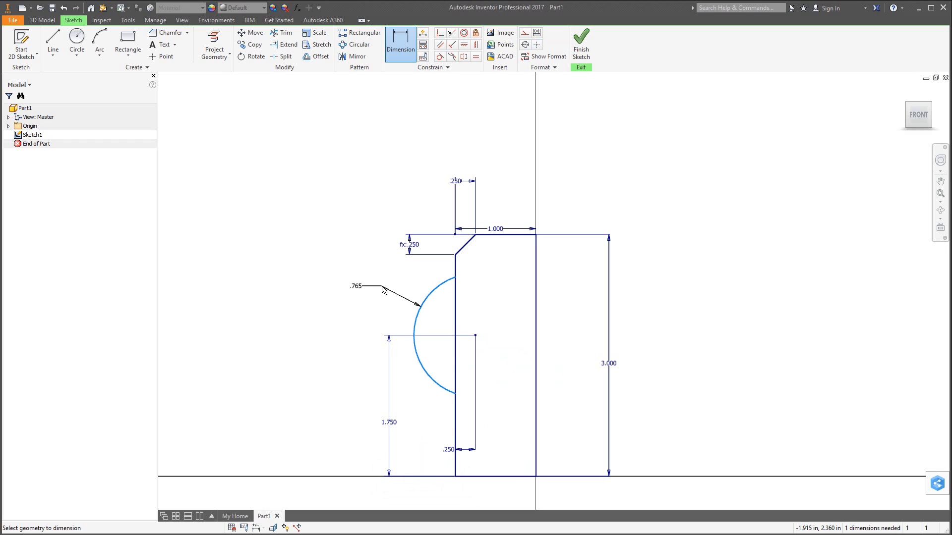
click(382, 290)
text(.5)
key(Return)
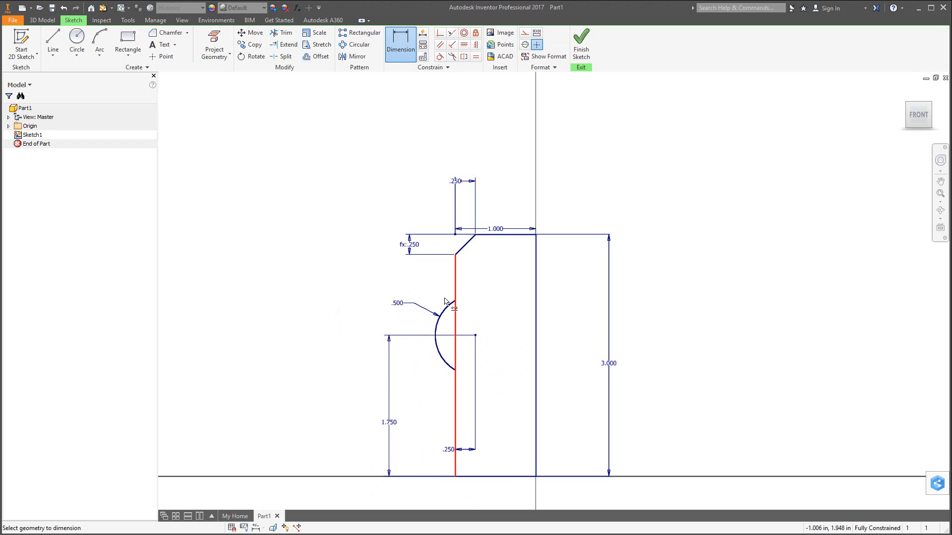
click(280, 33)
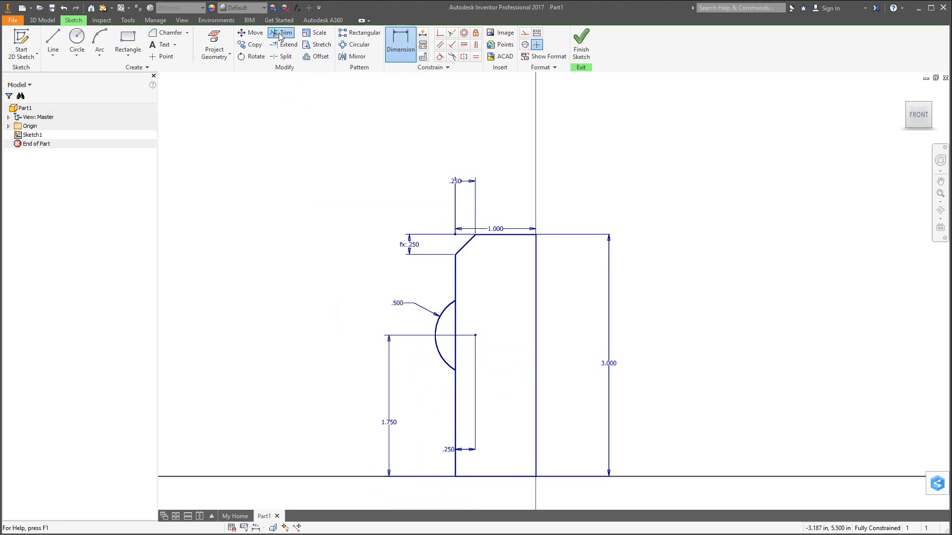
click(456, 329)
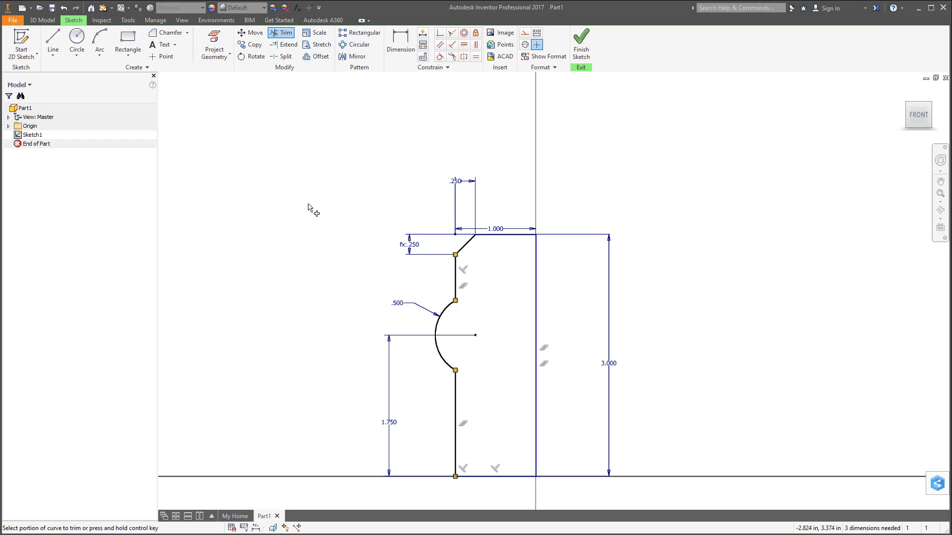
Revolve the profile a full turn about its right vertical edge to form the solid hub
click(42, 20)
click(76, 39)
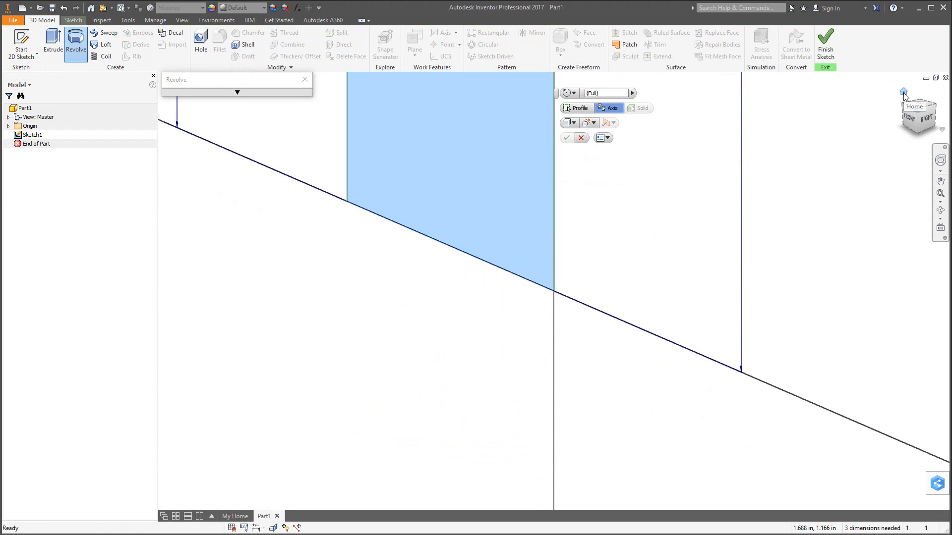
click(903, 92)
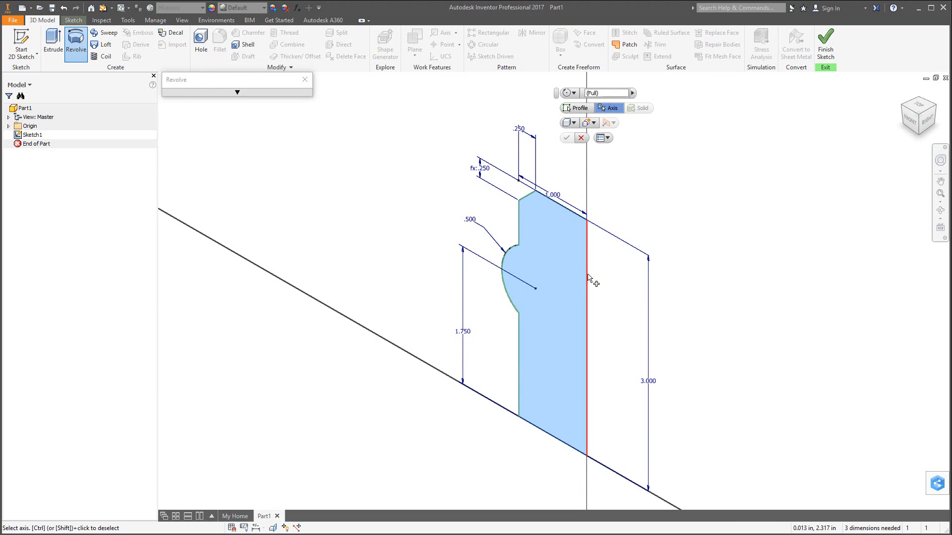
click(237, 92)
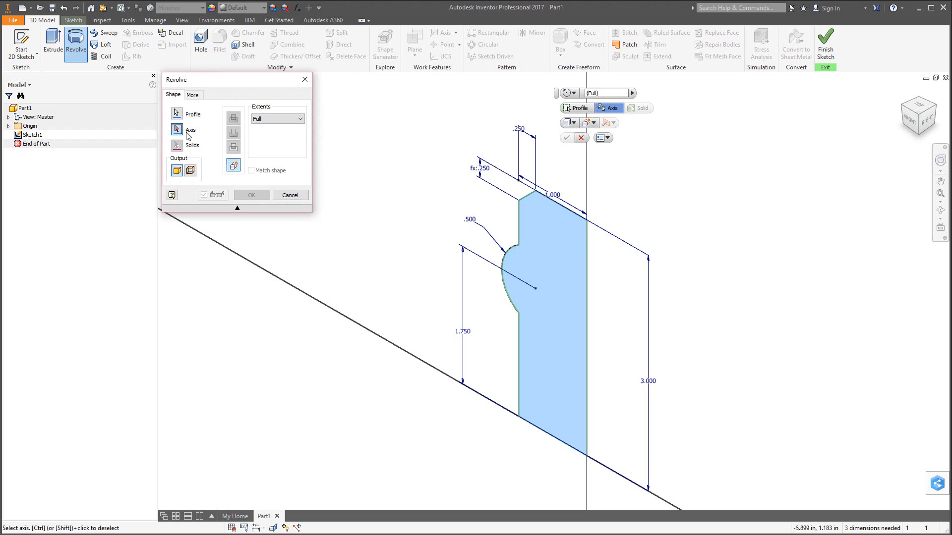
click(586, 313)
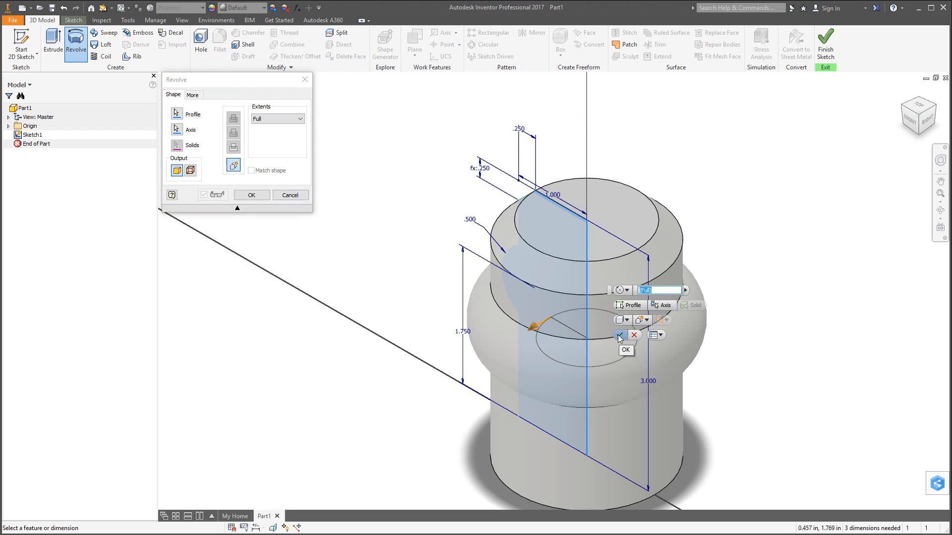
click(618, 335)
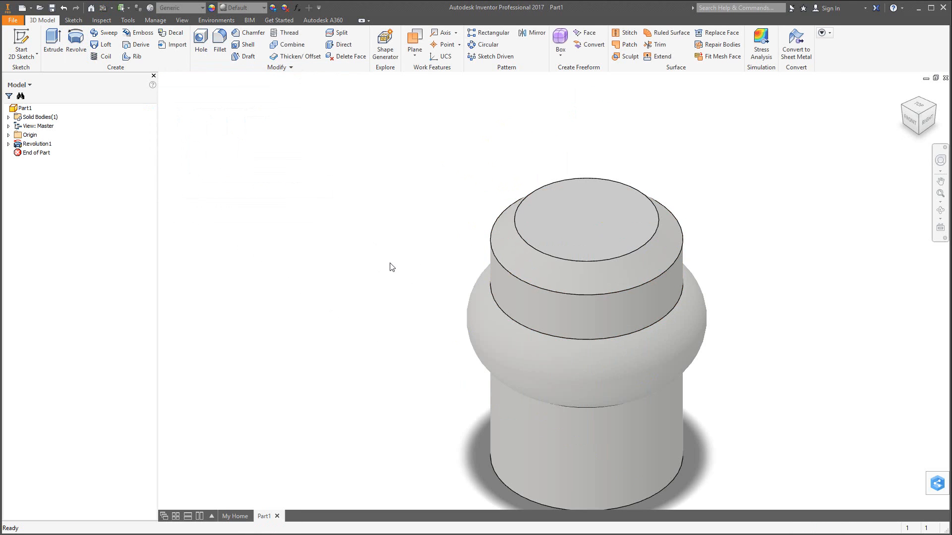
Start a new 2D sketch on the origin's XY plane
scroll(391, 269, down, 3)
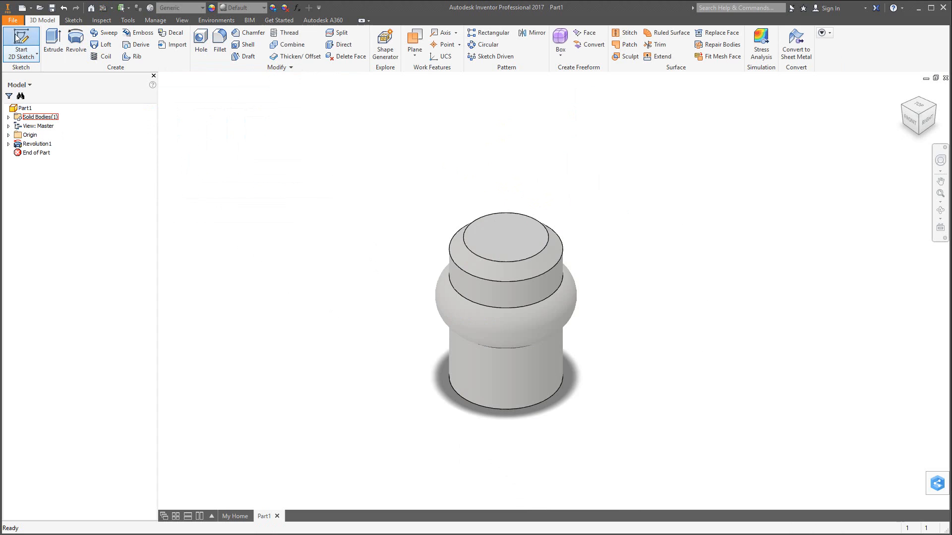
click(22, 47)
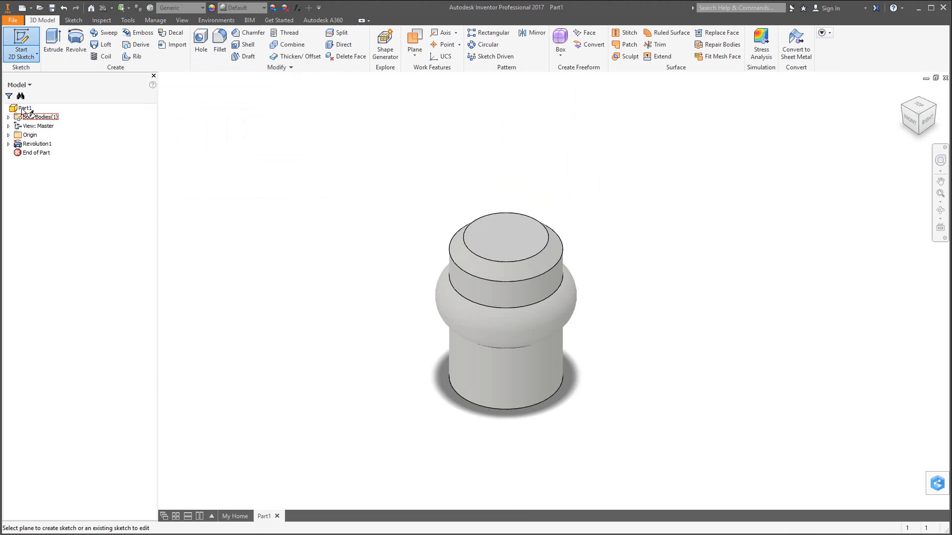
click(9, 135)
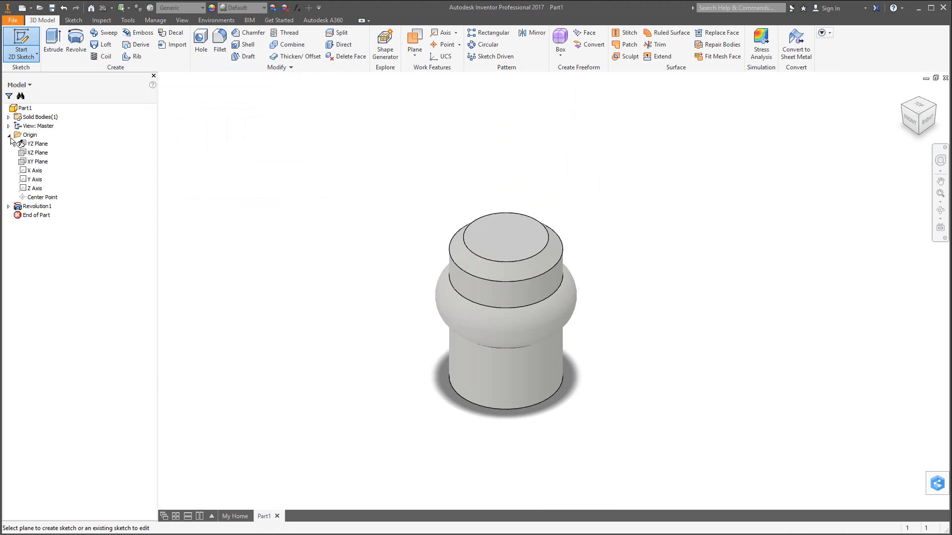
click(33, 163)
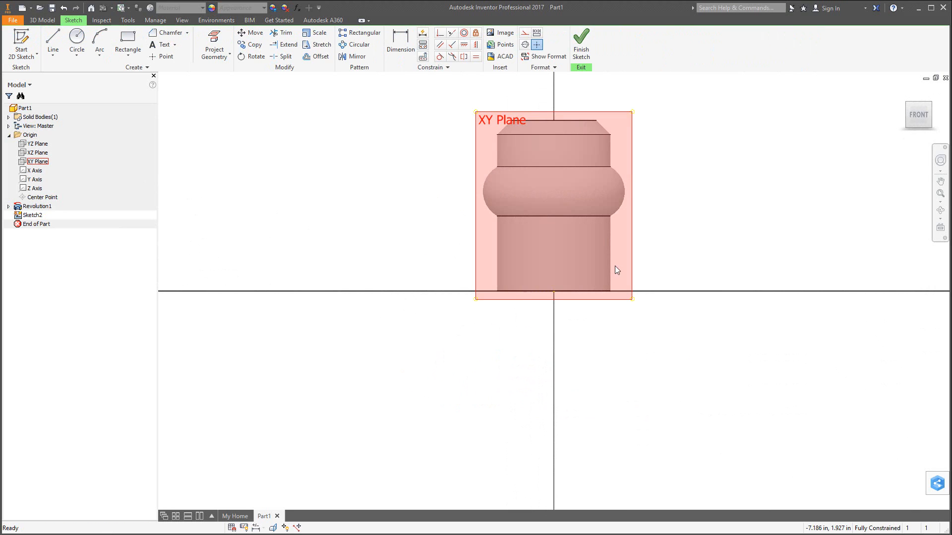
Draw a vertical line from the origin to just above the hub's top and convert it to a centerline
click(54, 43)
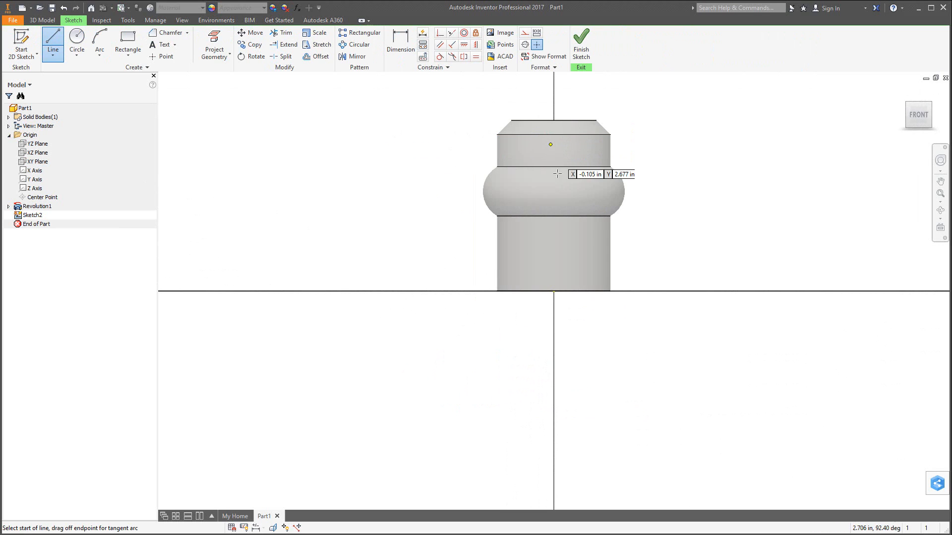
click(554, 291)
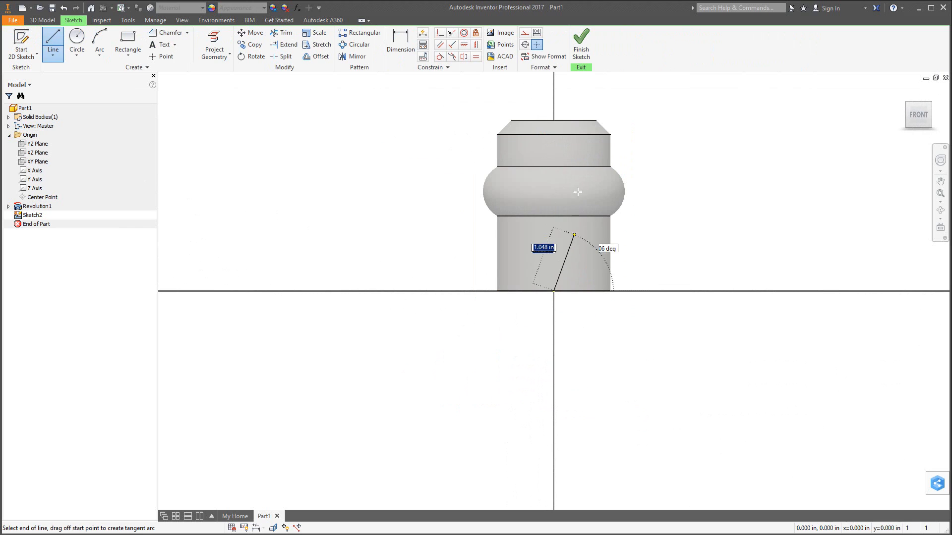
click(553, 95)
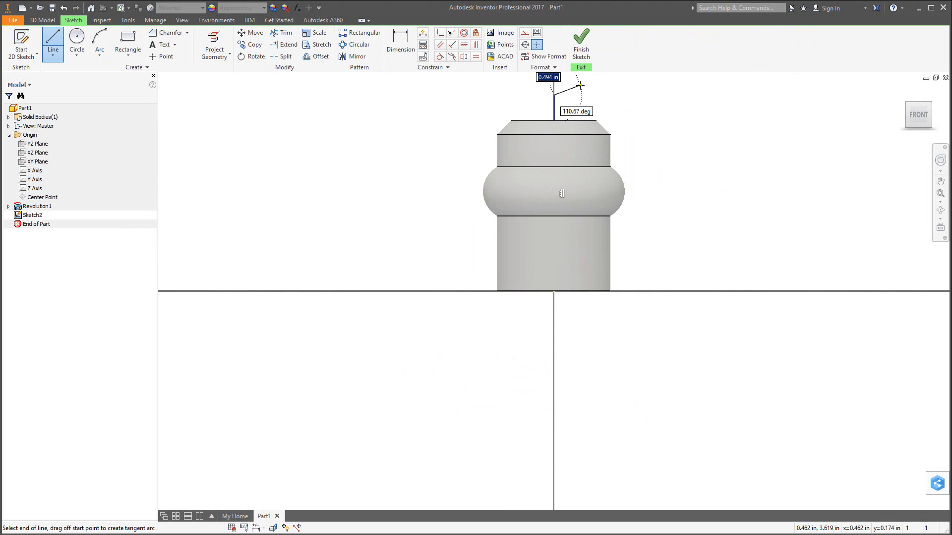
key(Escape)
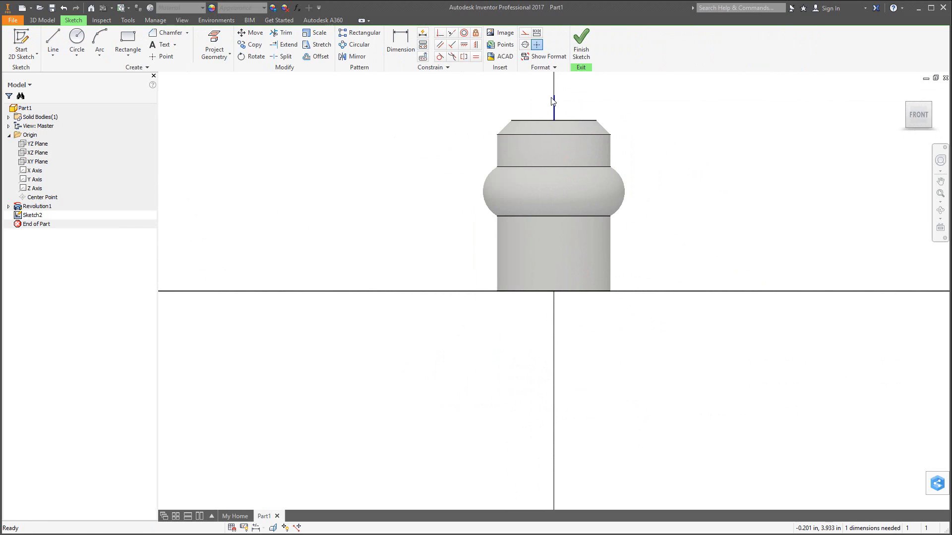
click(554, 114)
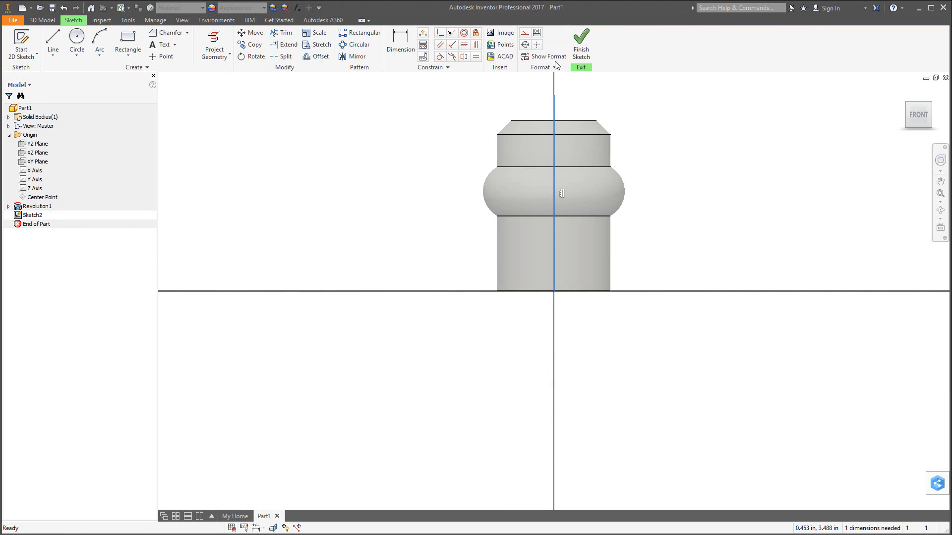
click(524, 45)
click(225, 113)
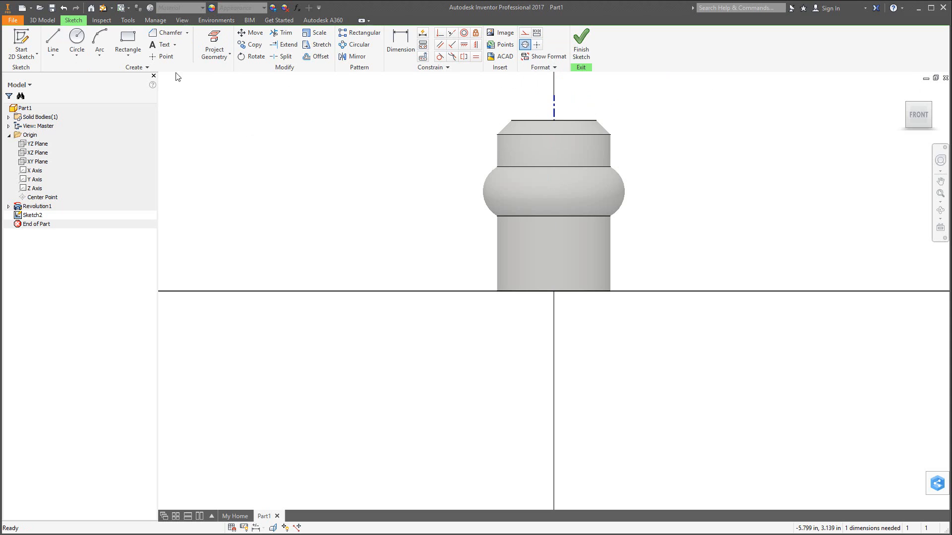
Draw a 2 in horizontal line leftward from the centerline at the middle of the hub's rounded bulge
click(53, 40)
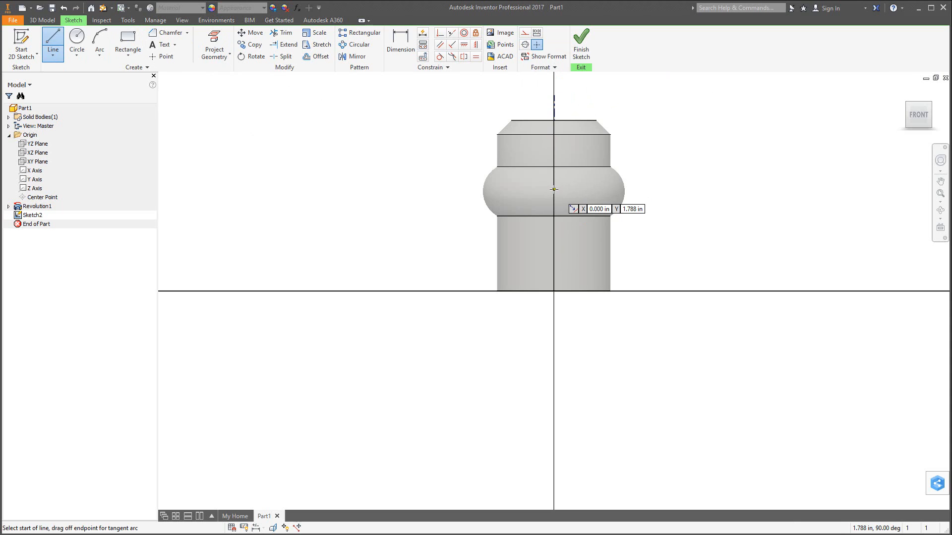
click(554, 189)
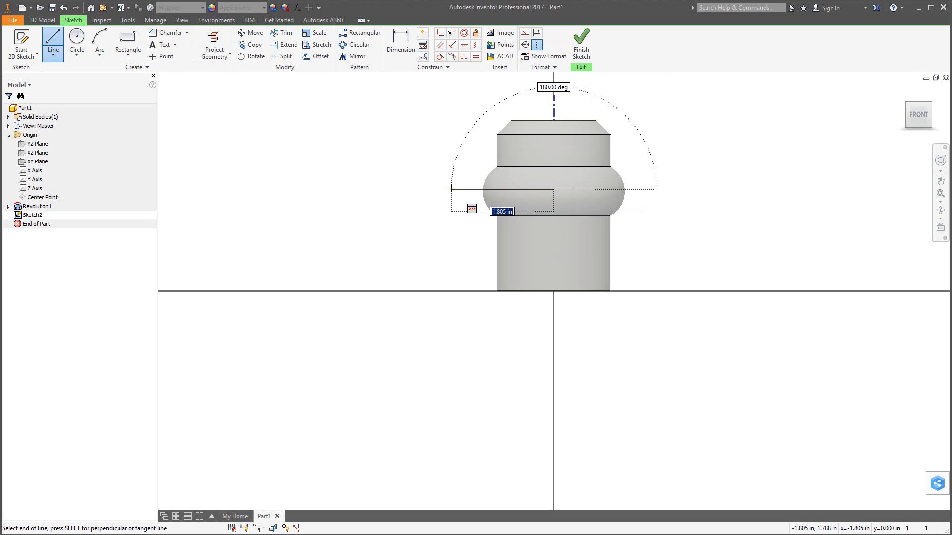
text(2)
key(Return)
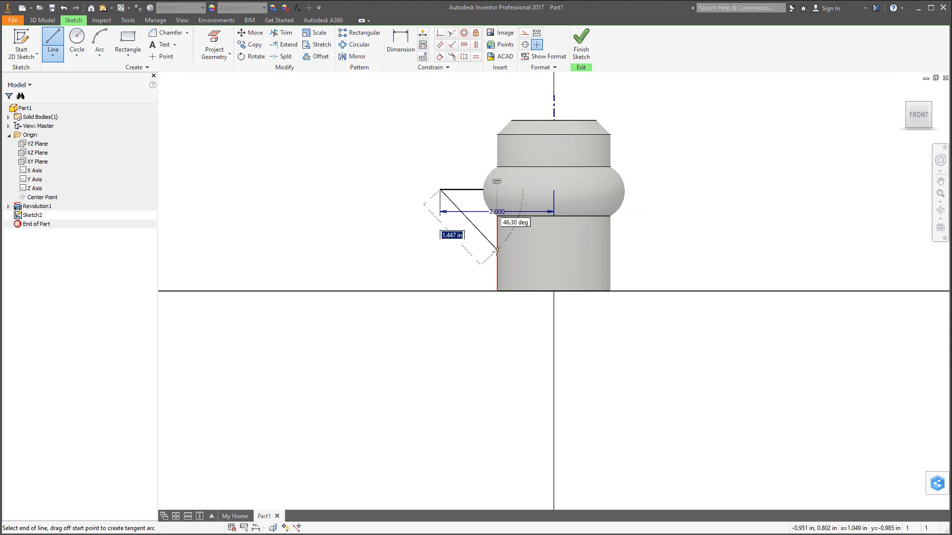
key(Escape)
key(Escape)
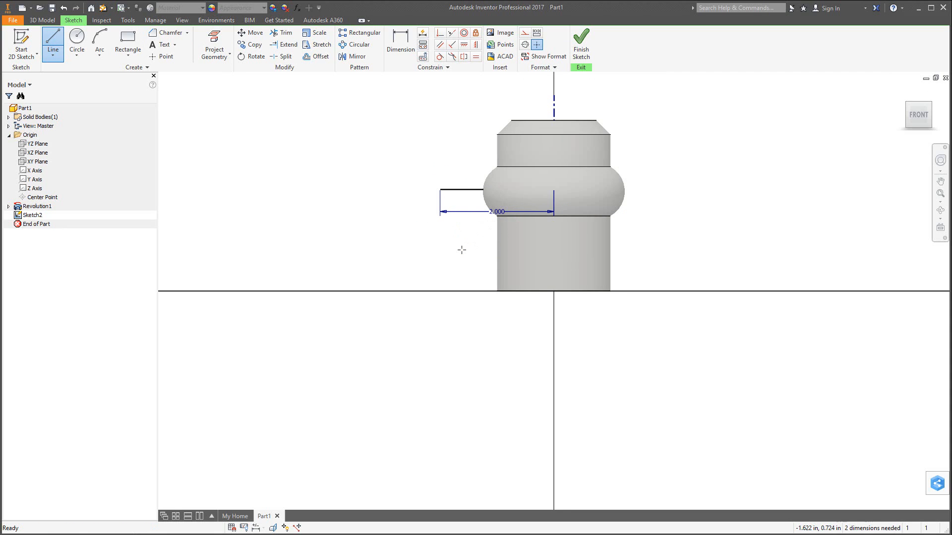
Dimension the horizontal line's height above the hub's bottom edge as 1.75 in
key(d)
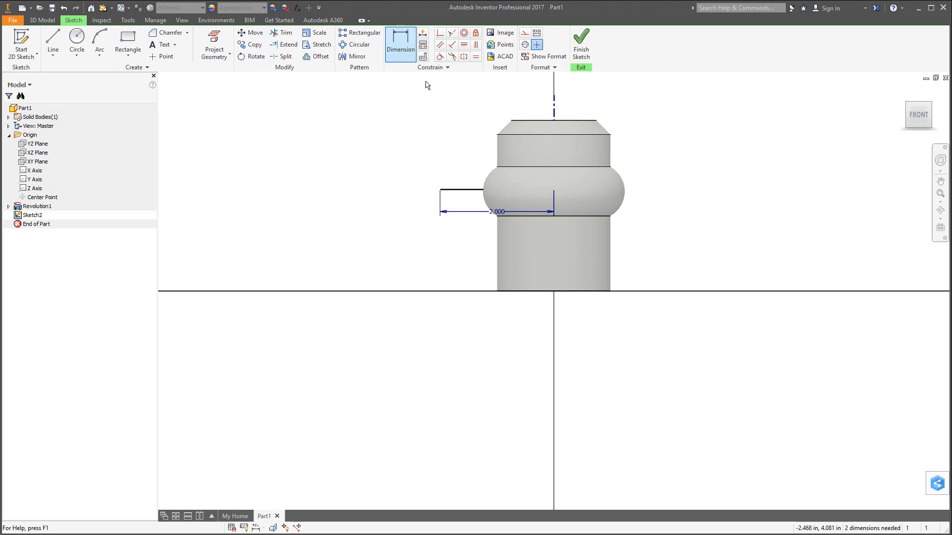
click(544, 191)
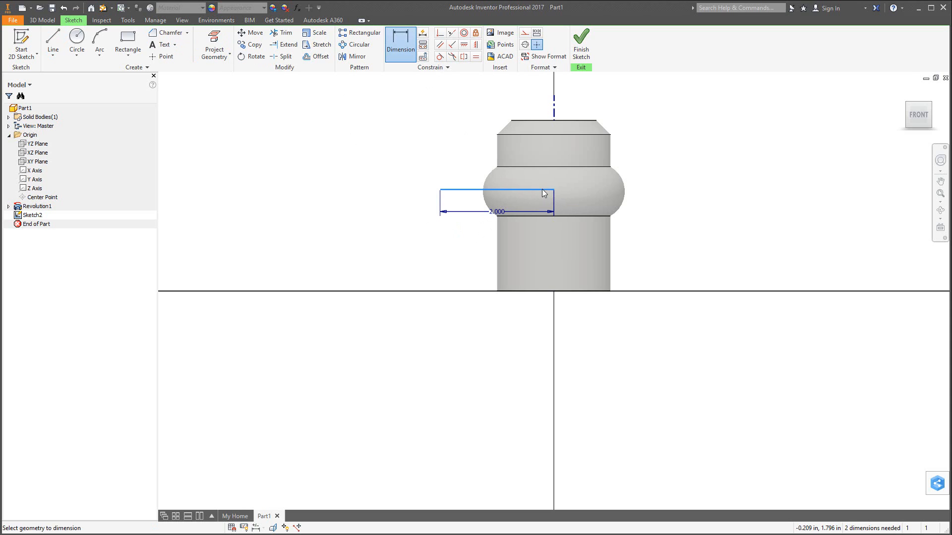
click(585, 293)
click(660, 249)
text(1)
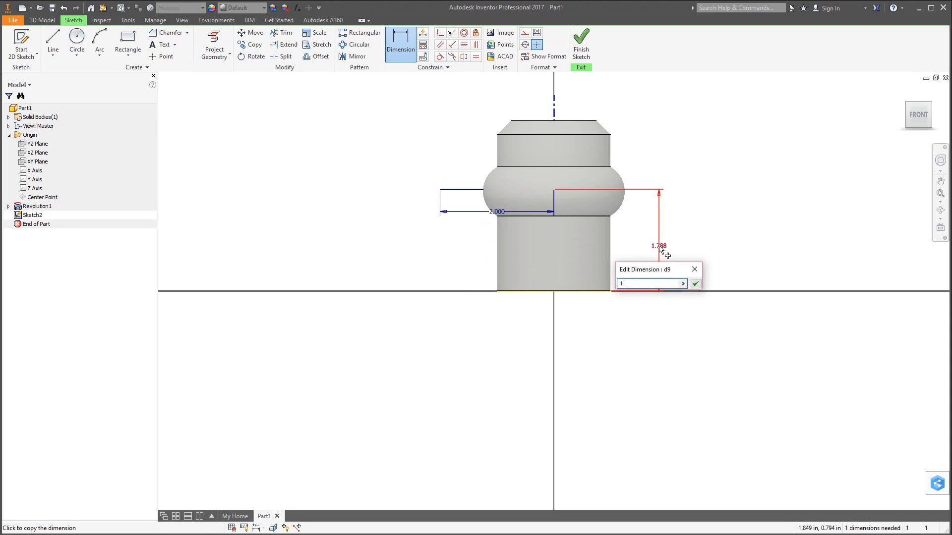
text(.75)
key(Return)
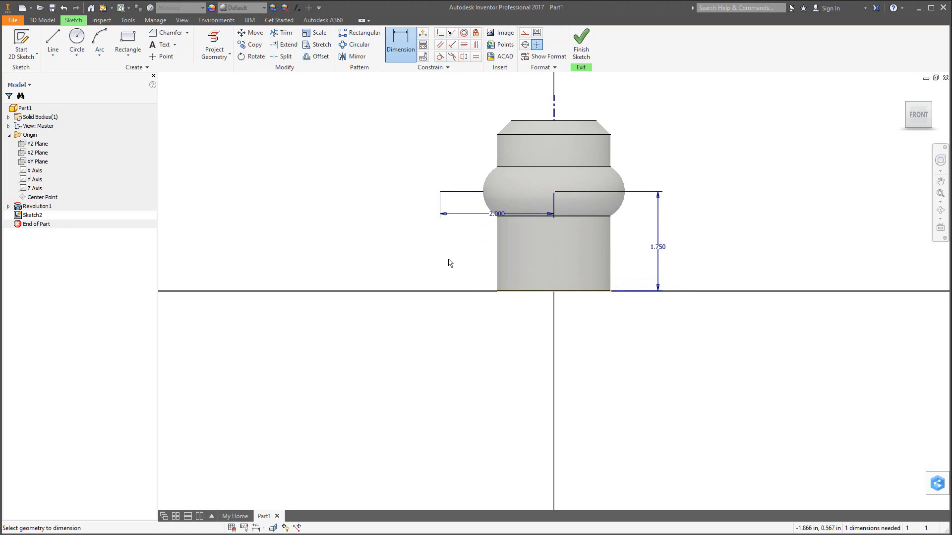
Draw a tangent arc of 1 in radius from the horizontal line's left end, curving upward through about 69 degrees
click(100, 54)
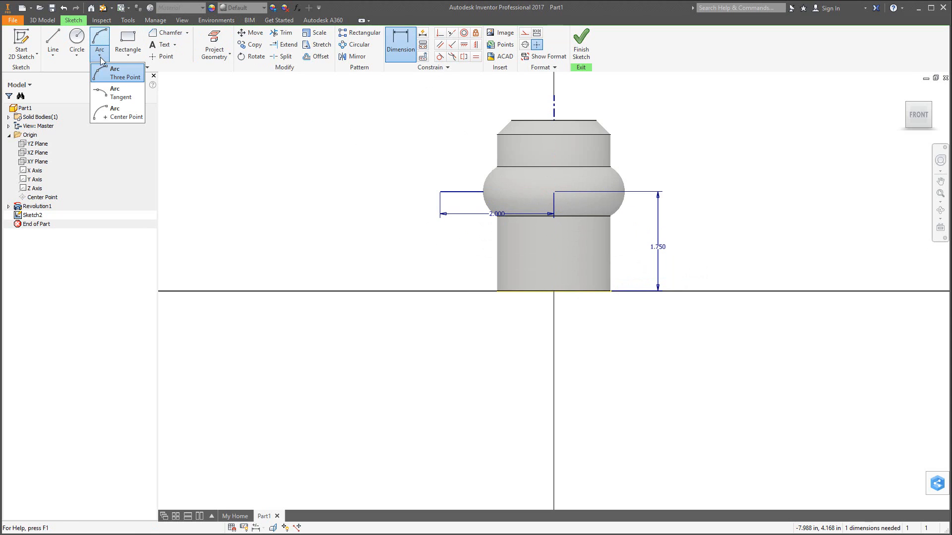
click(107, 97)
click(440, 191)
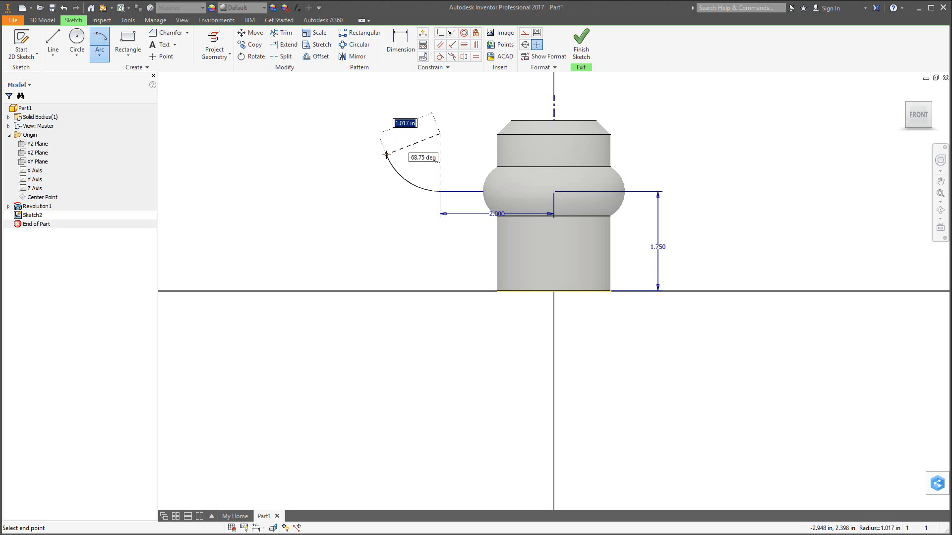
text(1)
click(386, 154)
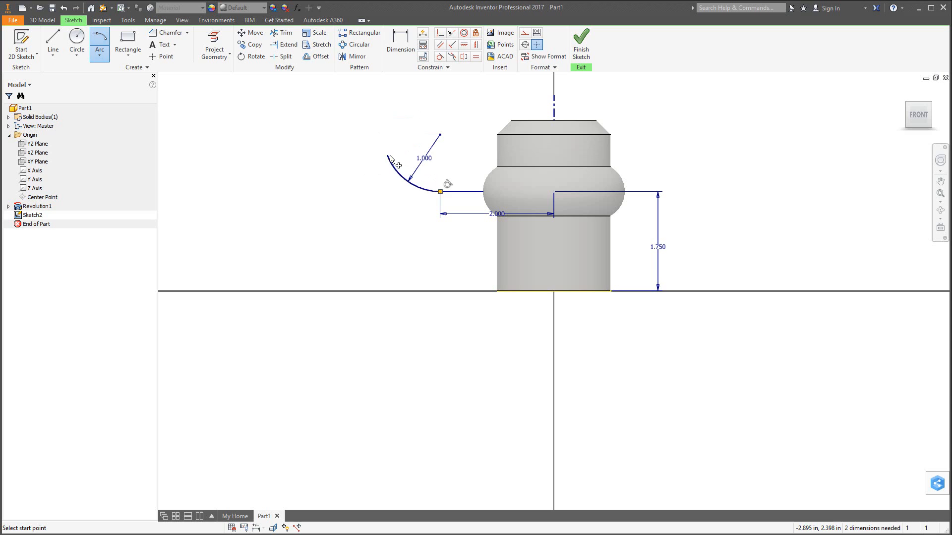
Add a second tangent arc of 1 in radius from the first arc's upper end, curving the opposite way toward the upper left
click(387, 155)
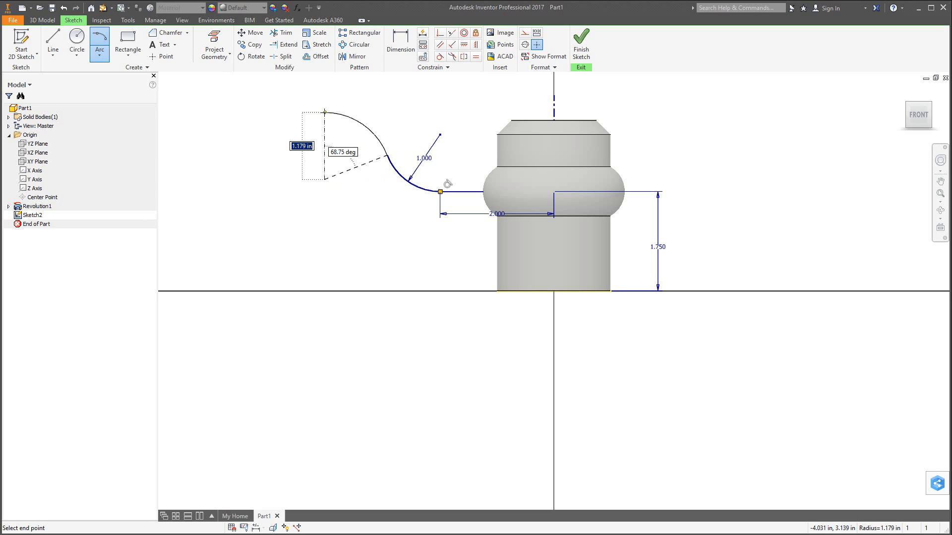
text(1)
key(Return)
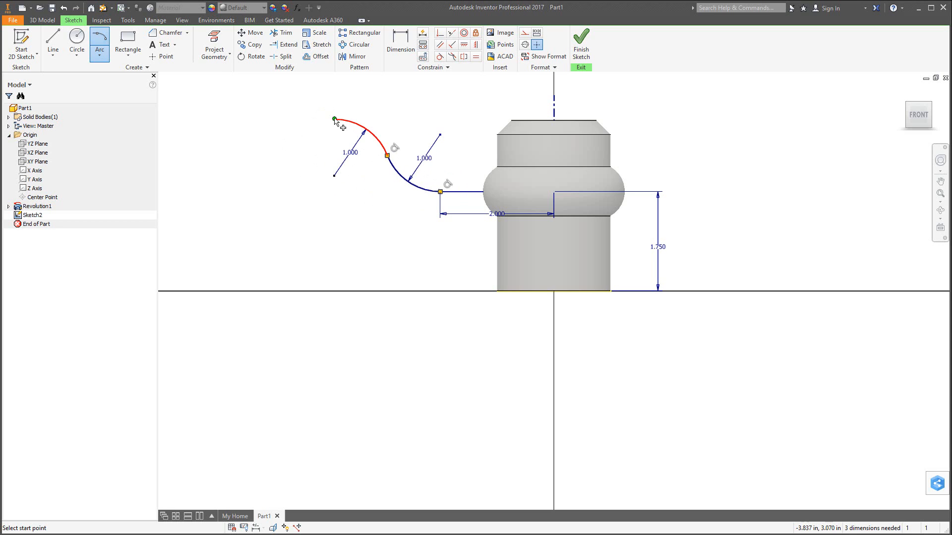
Draw a horizontal line about 0.93 in long extending leftward from the second arc's upper end
click(53, 40)
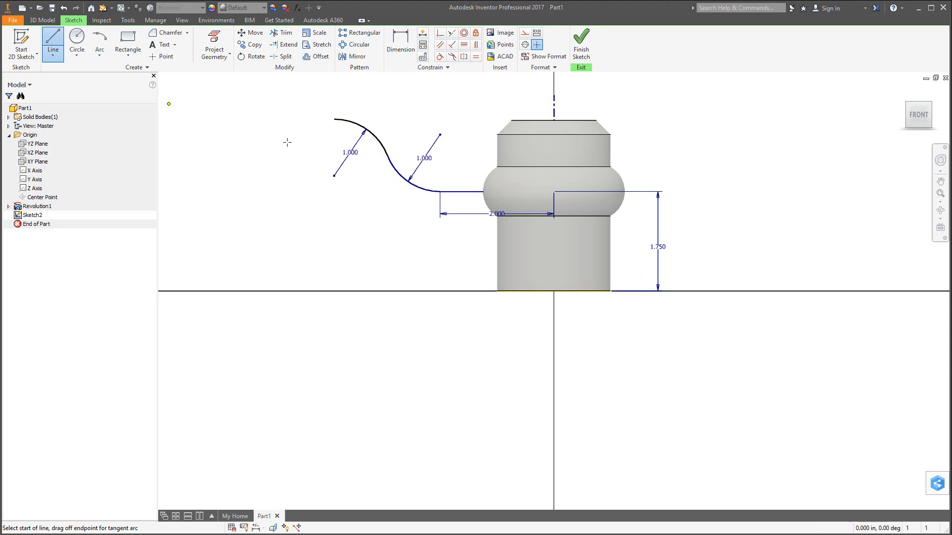
click(334, 120)
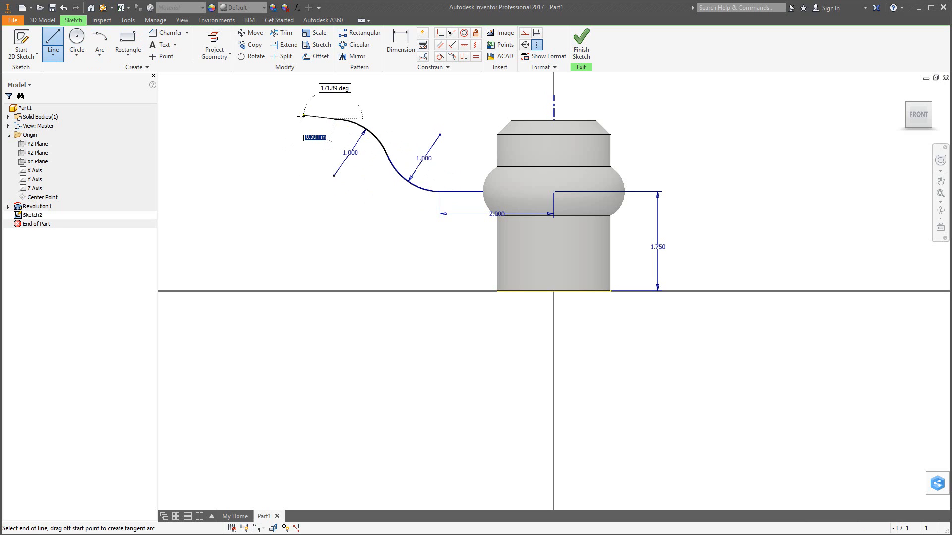
click(281, 119)
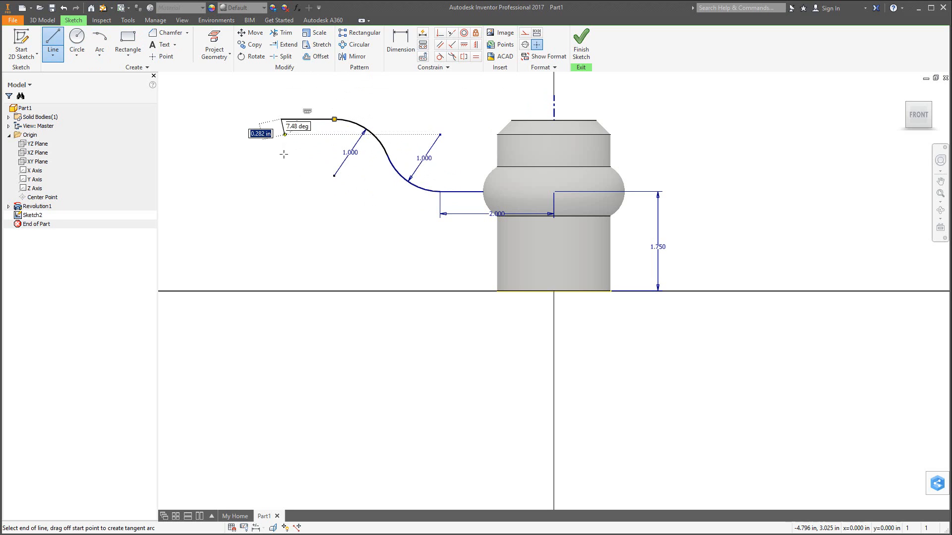
key(Escape)
key(Escape)
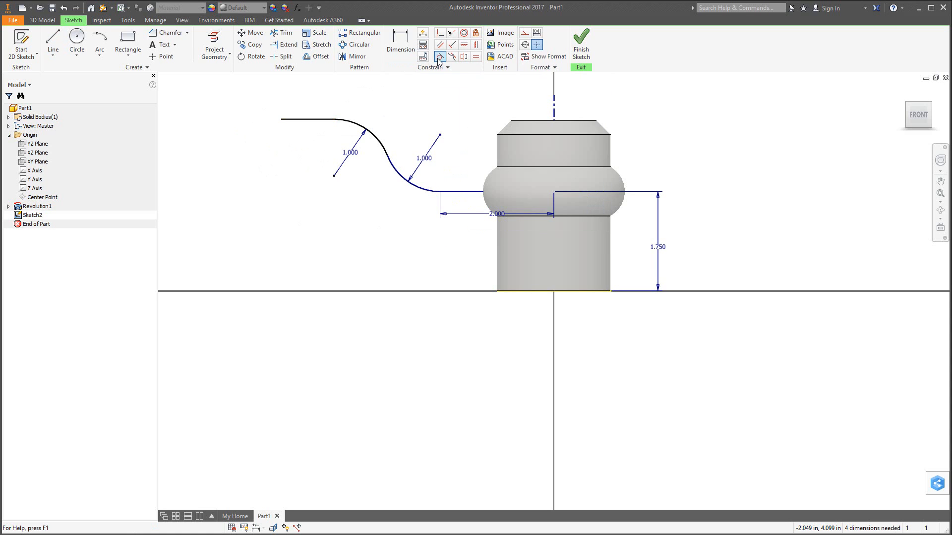
Constrain the upper arc and the new horizontal line to be tangent
click(440, 57)
click(370, 135)
click(328, 120)
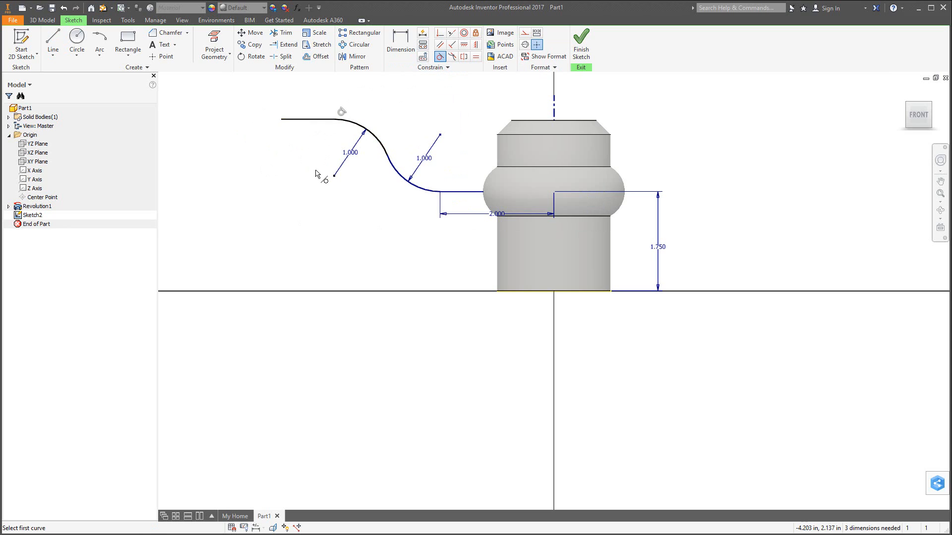
key(Escape)
Dimension the vertical distance between the upper and lower horizontal lines as 1 in
key(d)
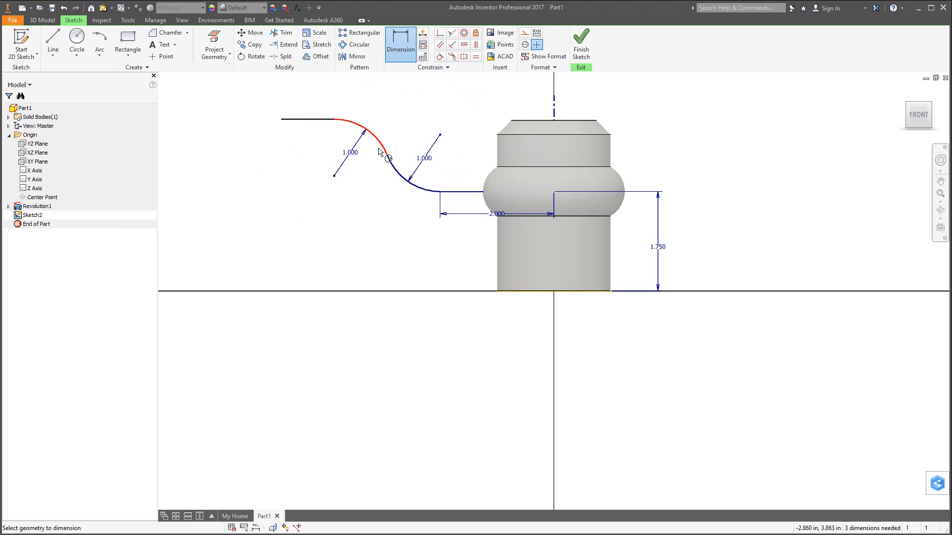
click(309, 119)
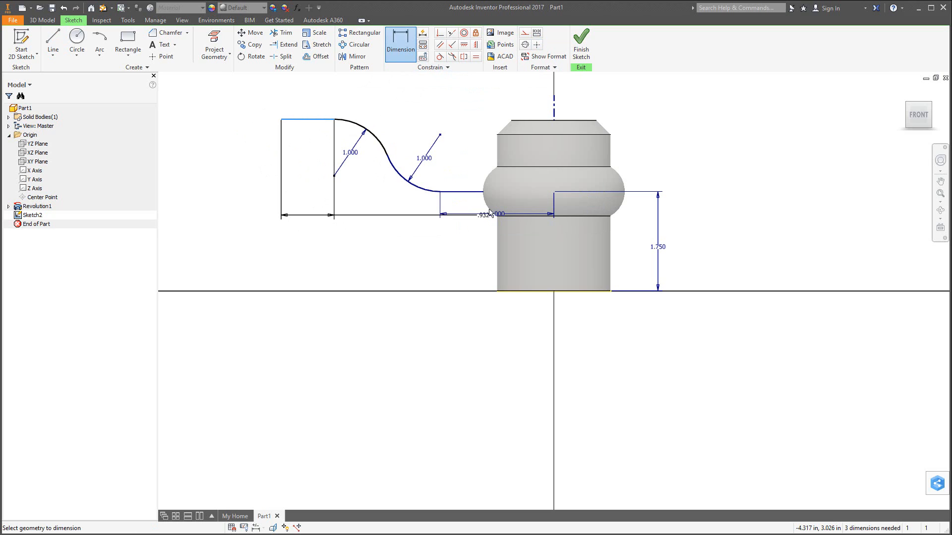
click(481, 192)
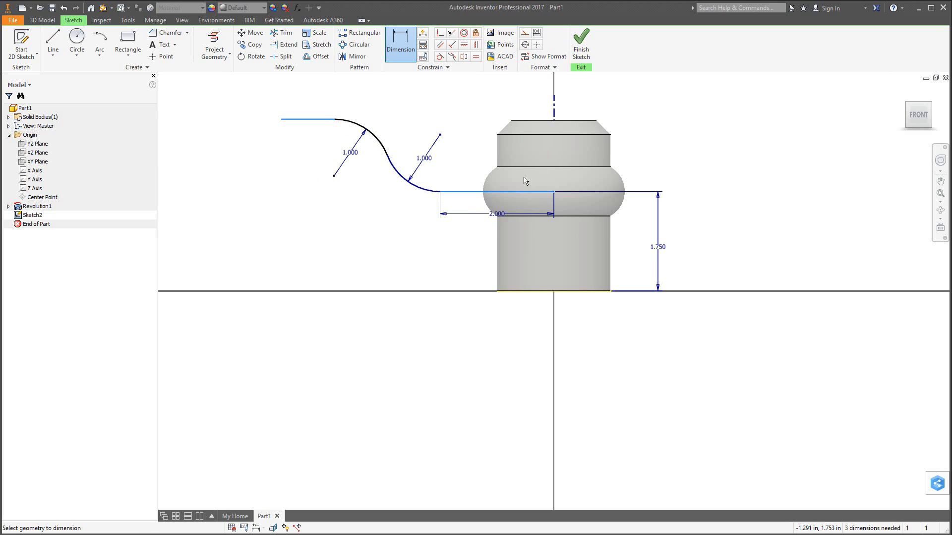
click(660, 157)
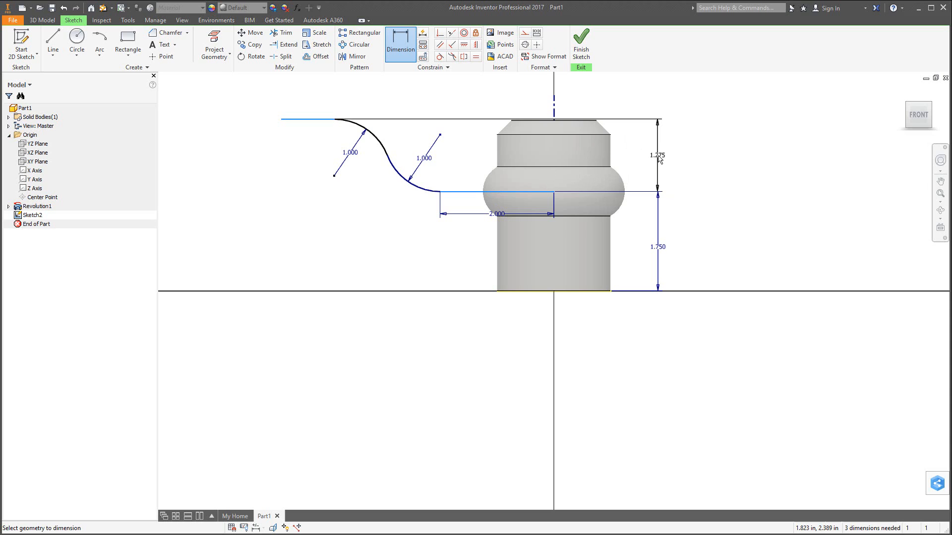
text(1)
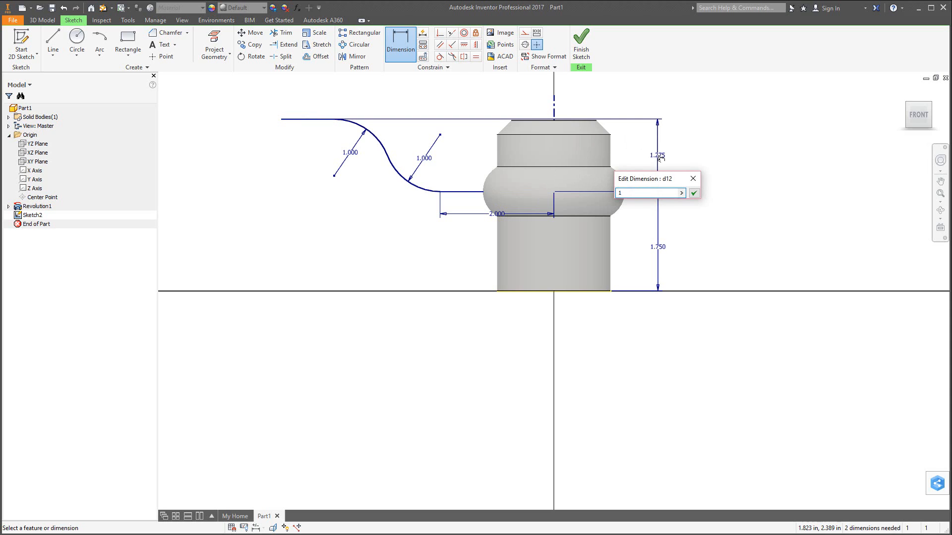
key(Return)
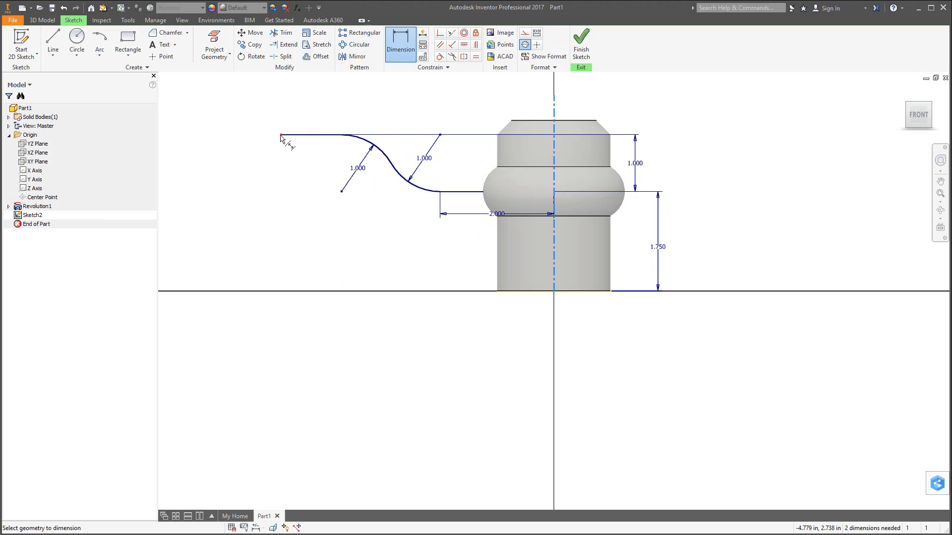
Dimension the path's outer endpoint about the centerline as an 8 in diameter and finish the sketch
click(313, 132)
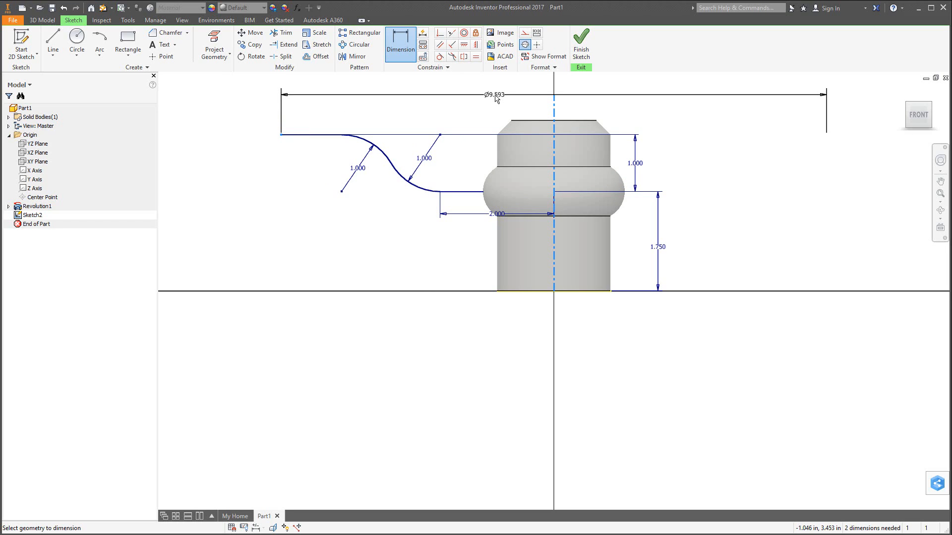
click(495, 98)
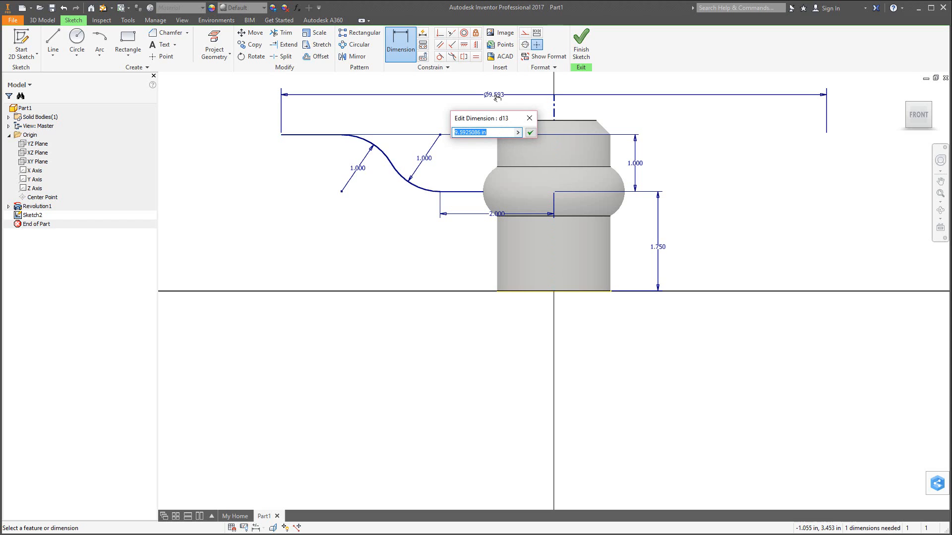
text(8)
key(Return)
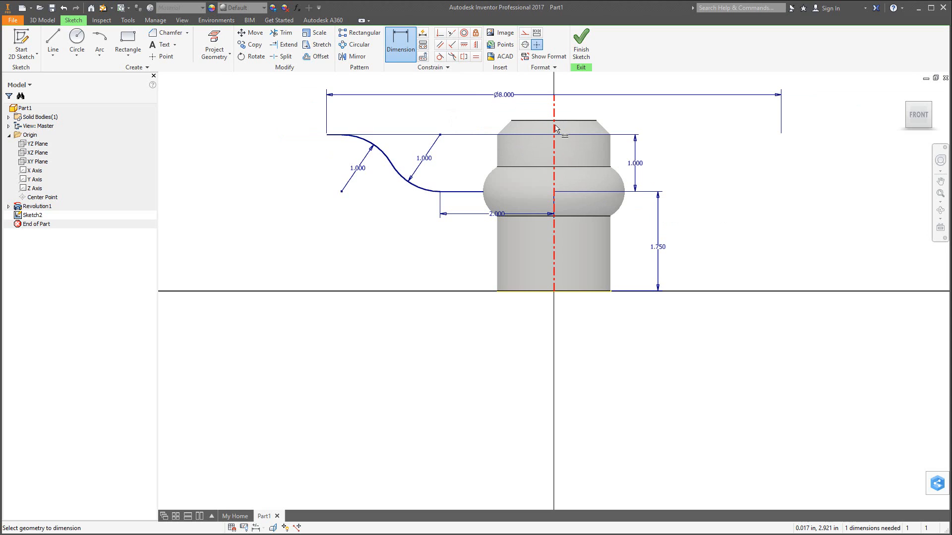
click(581, 55)
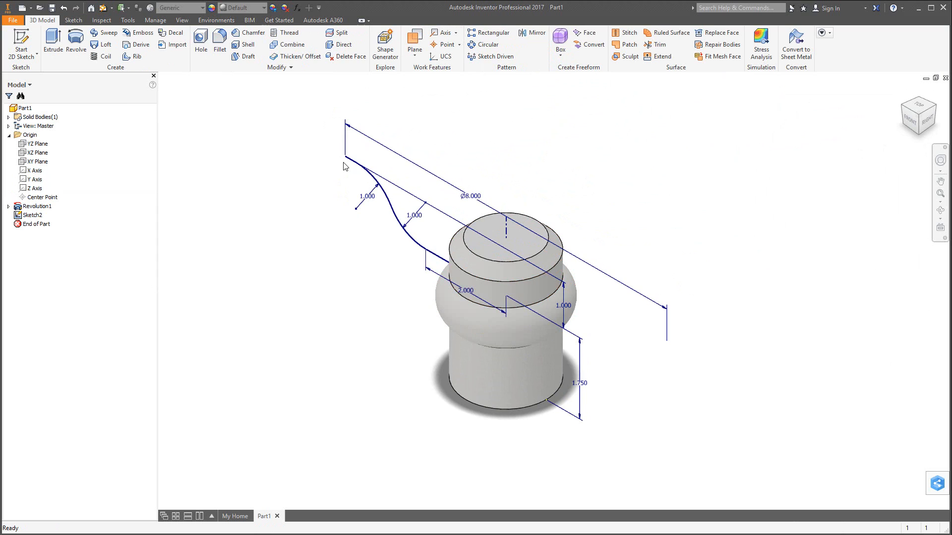
Create a work plane parallel to the YZ plane through the outer endpoint of the spoke path
click(412, 56)
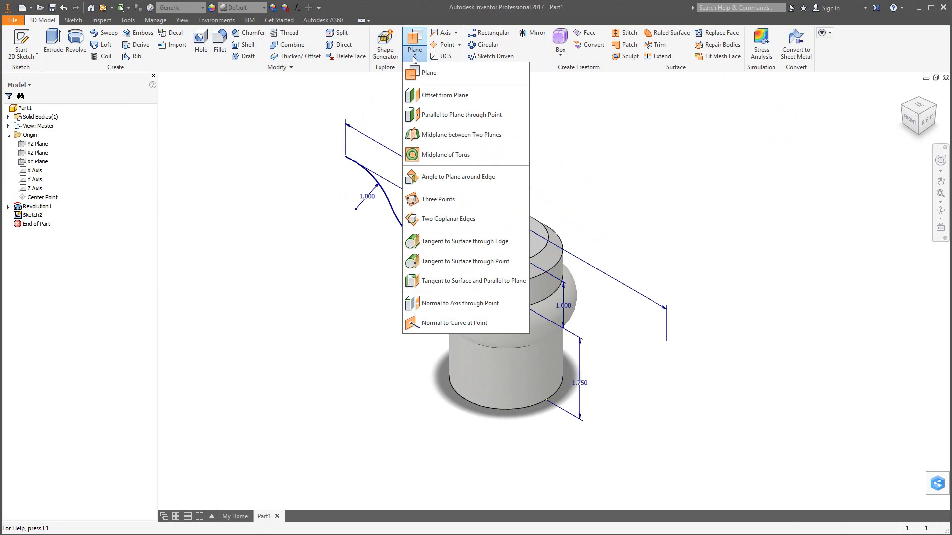
click(421, 117)
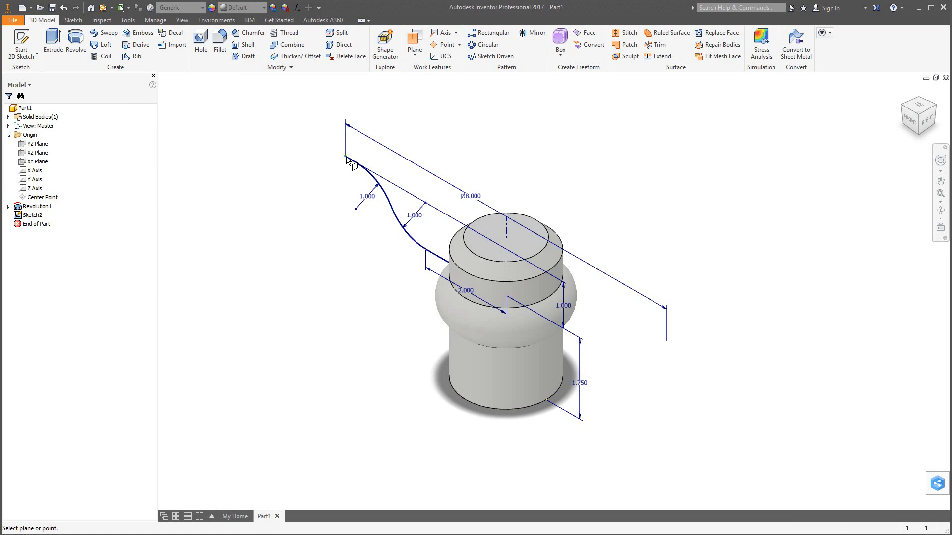
click(38, 148)
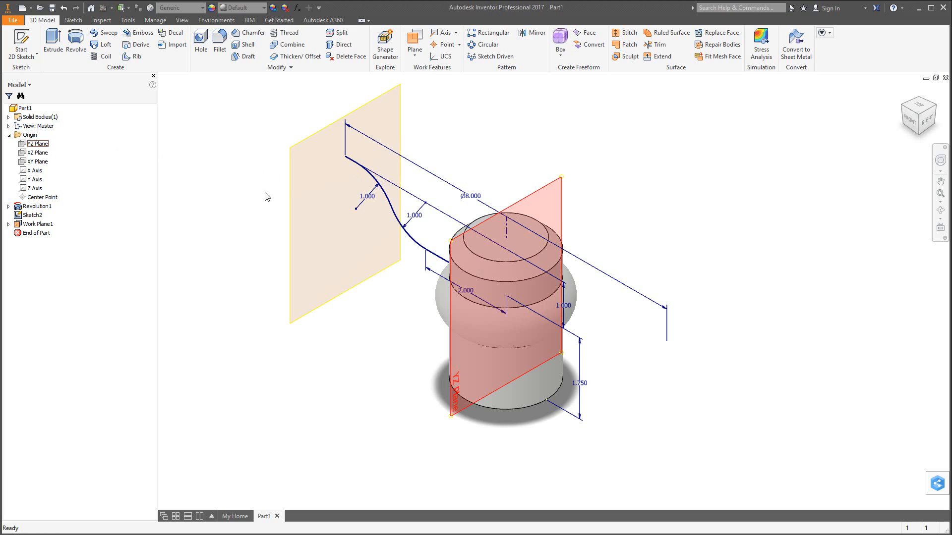
Start a sketch on the new work plane and view it from the left side of the model
click(330, 133)
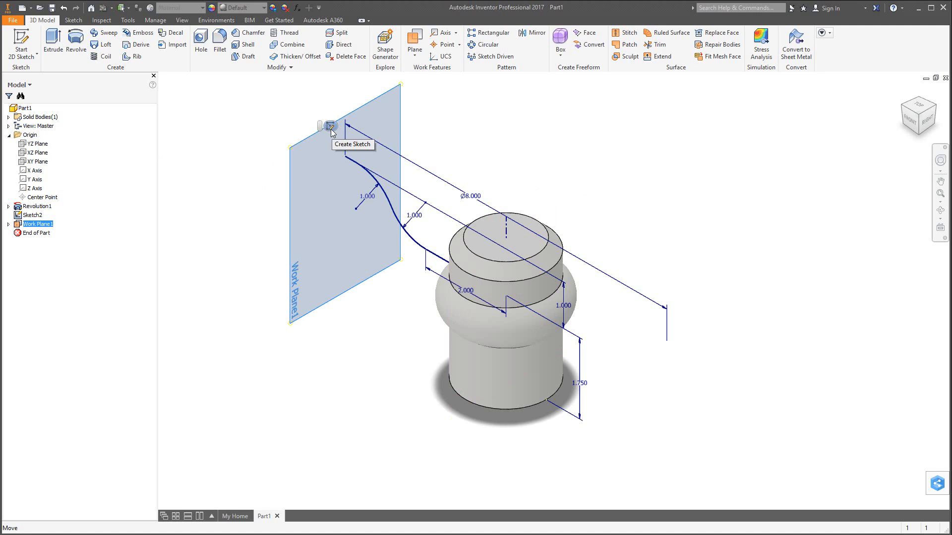
click(330, 127)
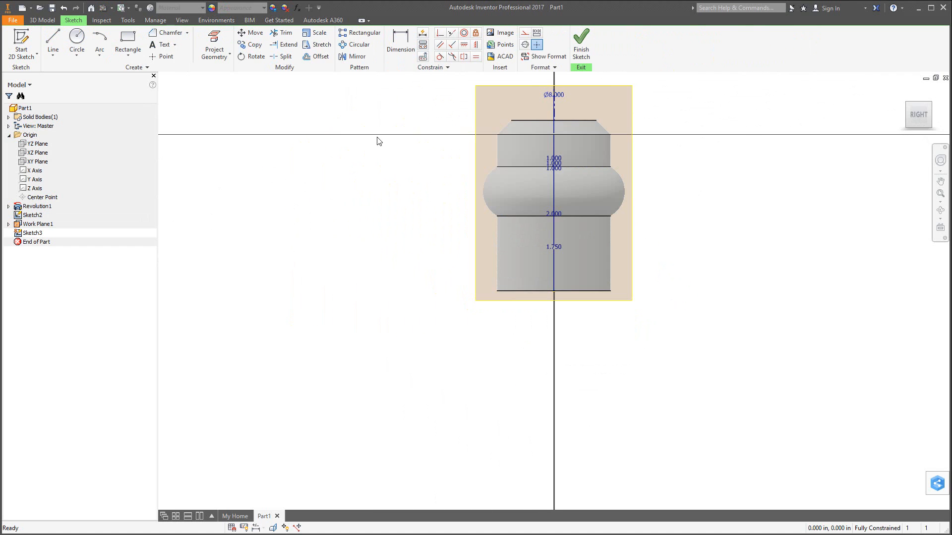
mouse_move(921, 120)
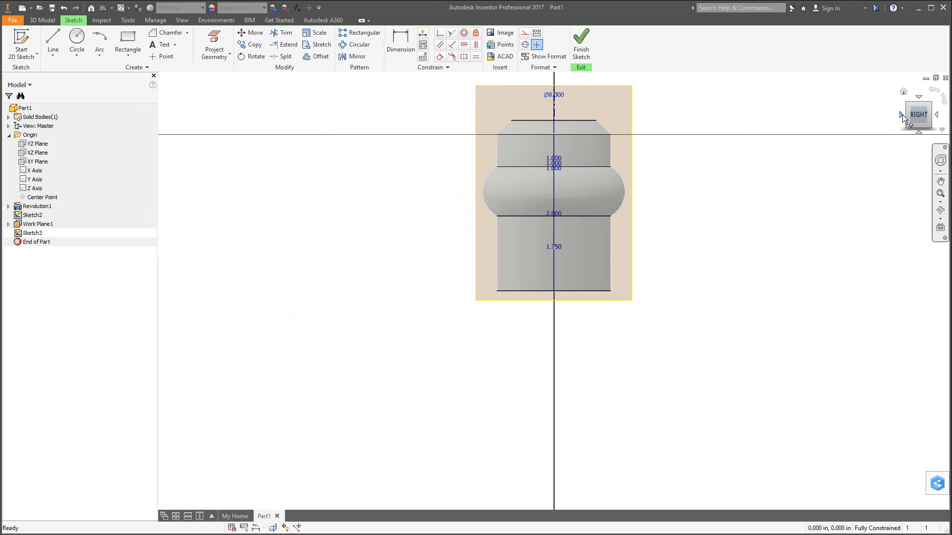
click(902, 115)
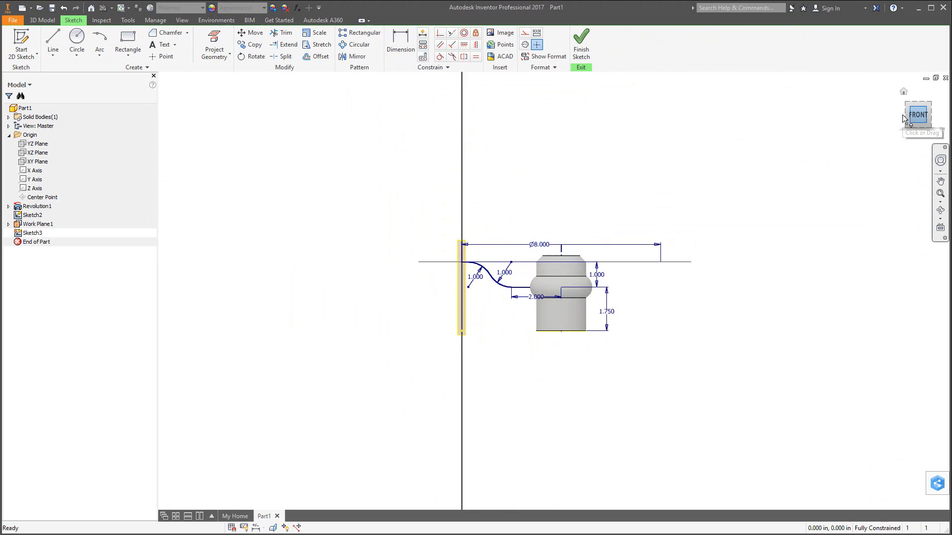
click(902, 114)
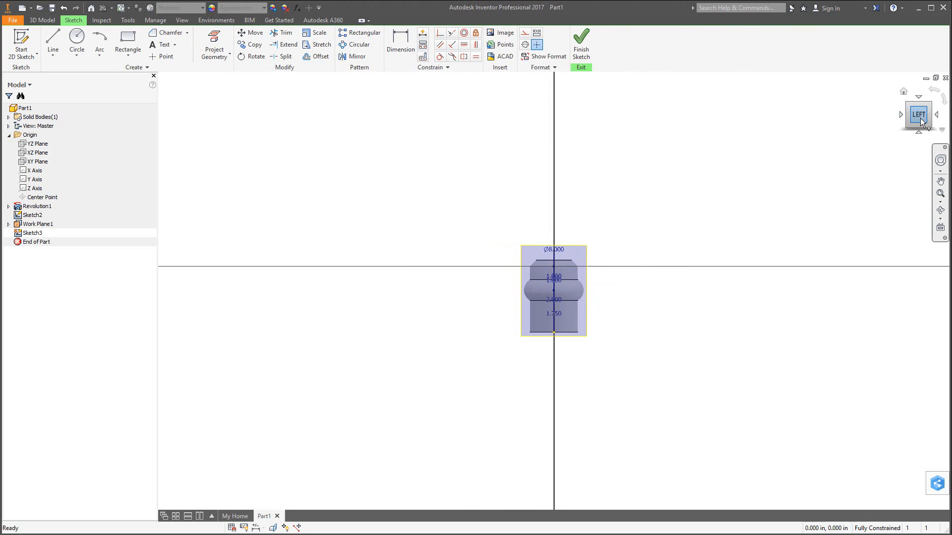
scroll(543, 303, down, 5)
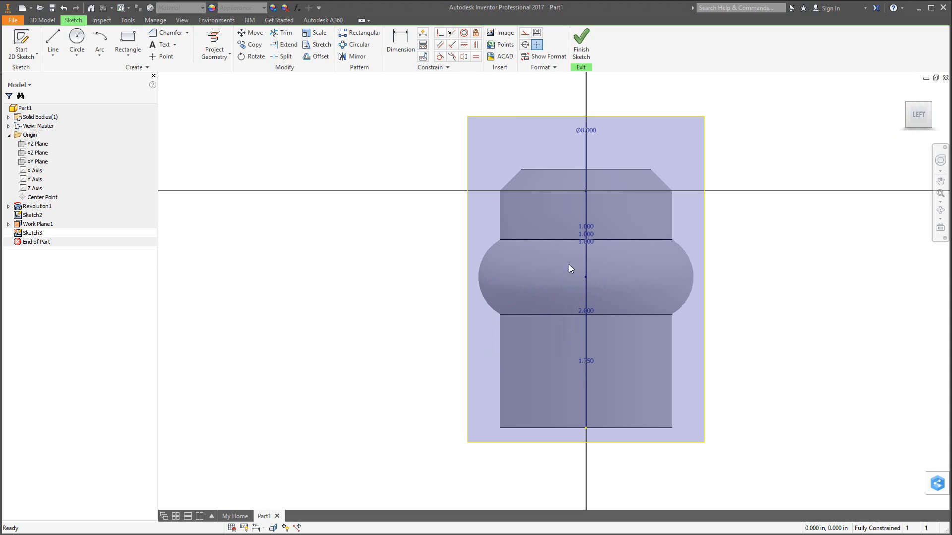
Draw a 180-degree center point arc of 0.25 in radius, centered on the path's endpoint and bulging upward
click(101, 55)
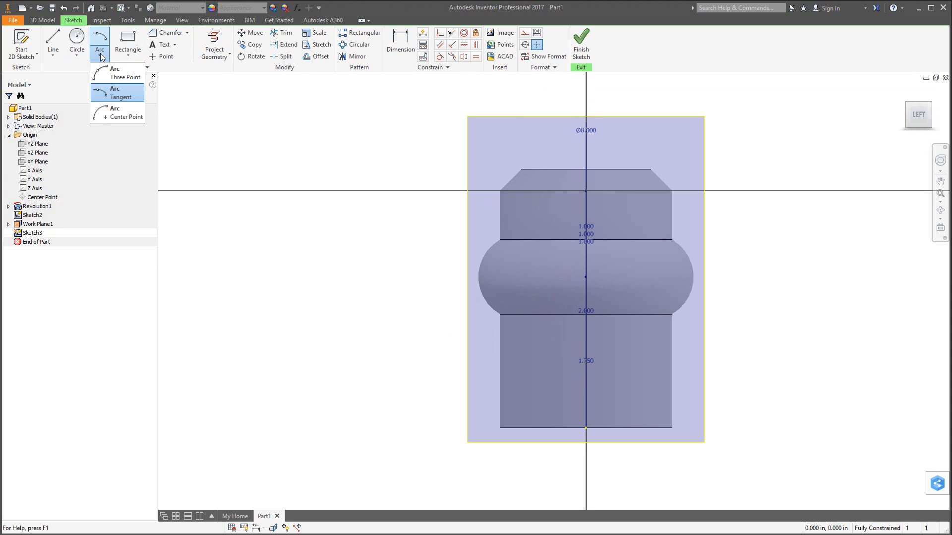
click(110, 117)
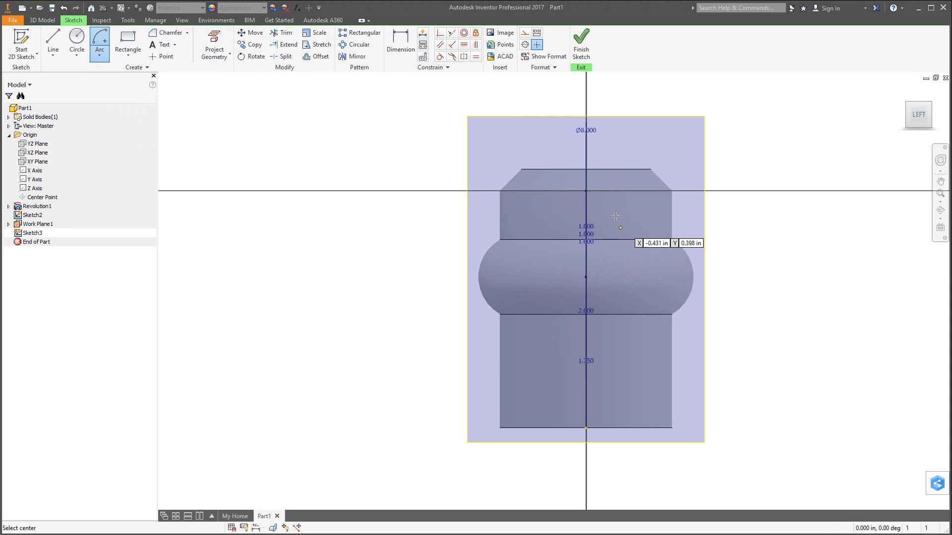
click(585, 191)
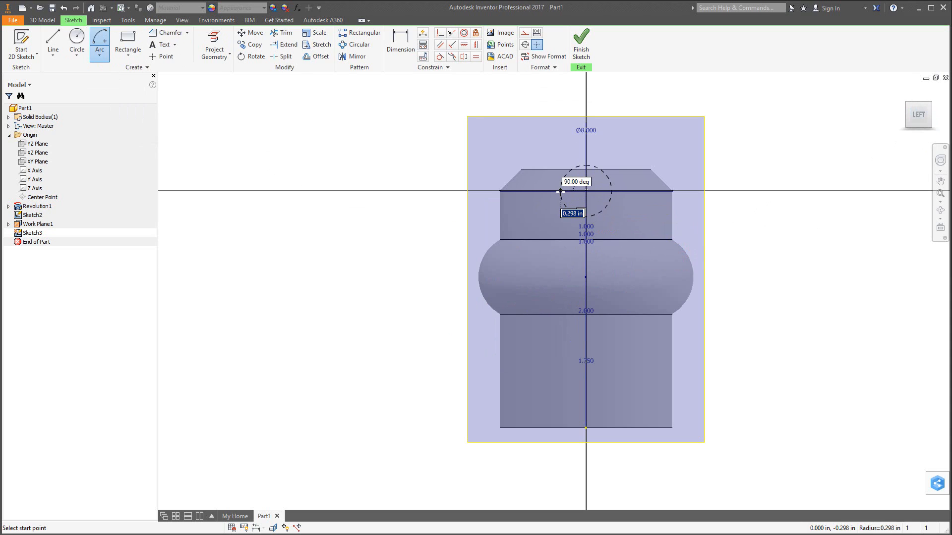
text(.25)
key(Return)
click(586, 162)
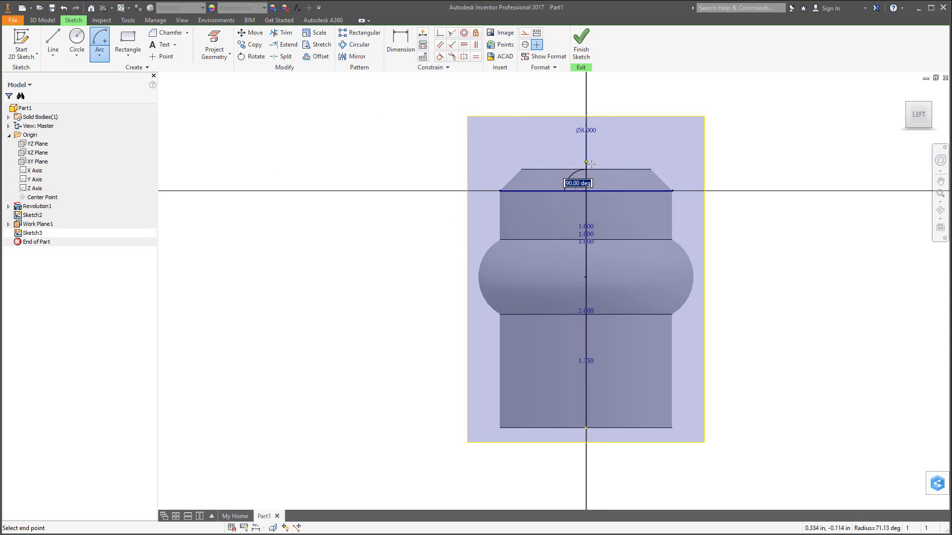
click(609, 190)
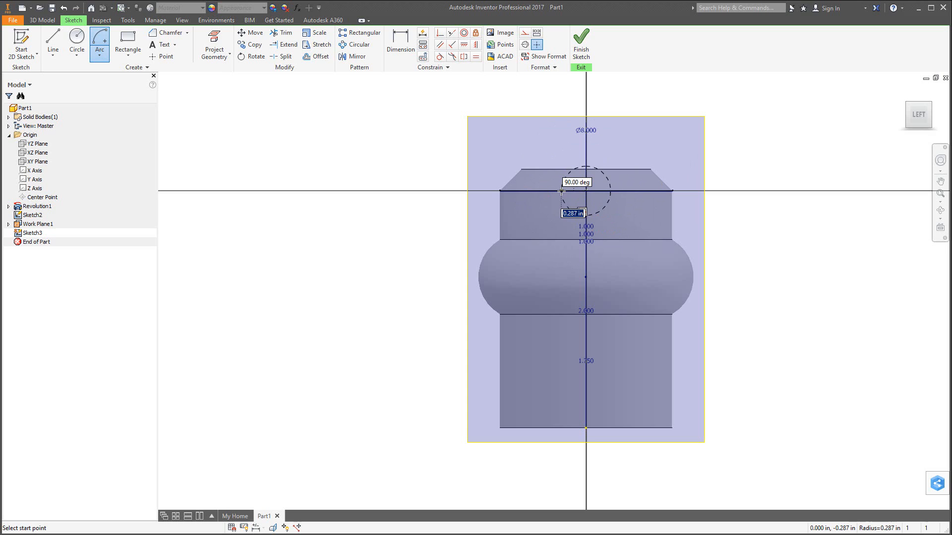
text(.25)
key(Return)
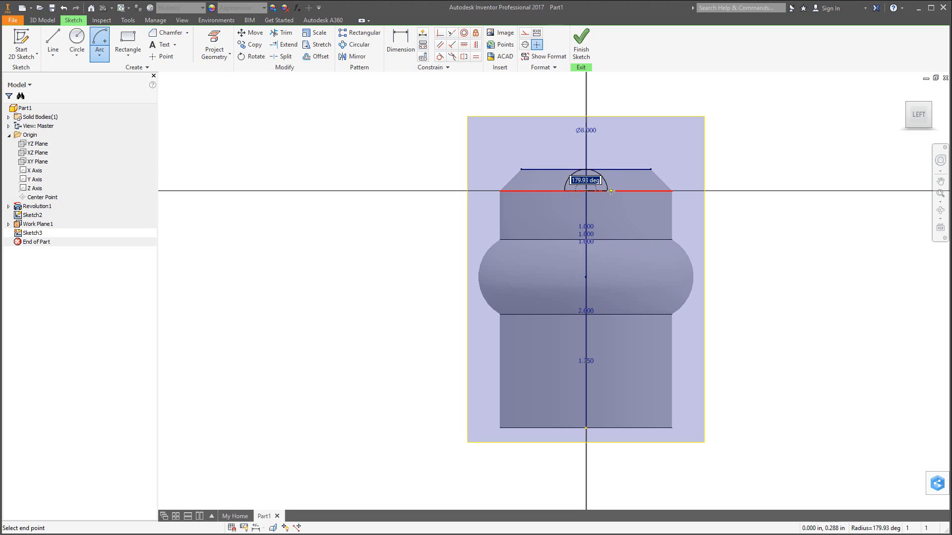
text(1)
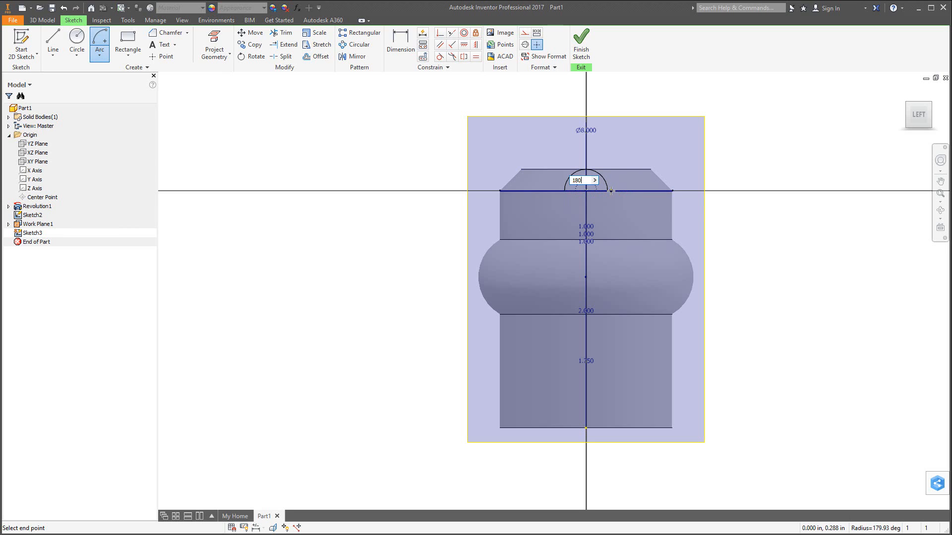
text(80)
key(Return)
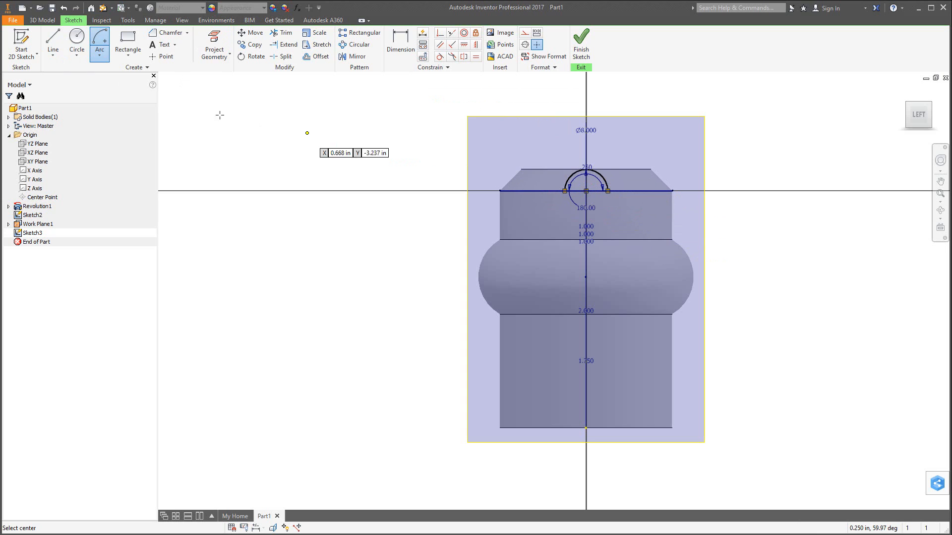
Close the profile below the arc with a 0.5 in vertical line, a horizontal bottom line and a second vertical line
click(52, 40)
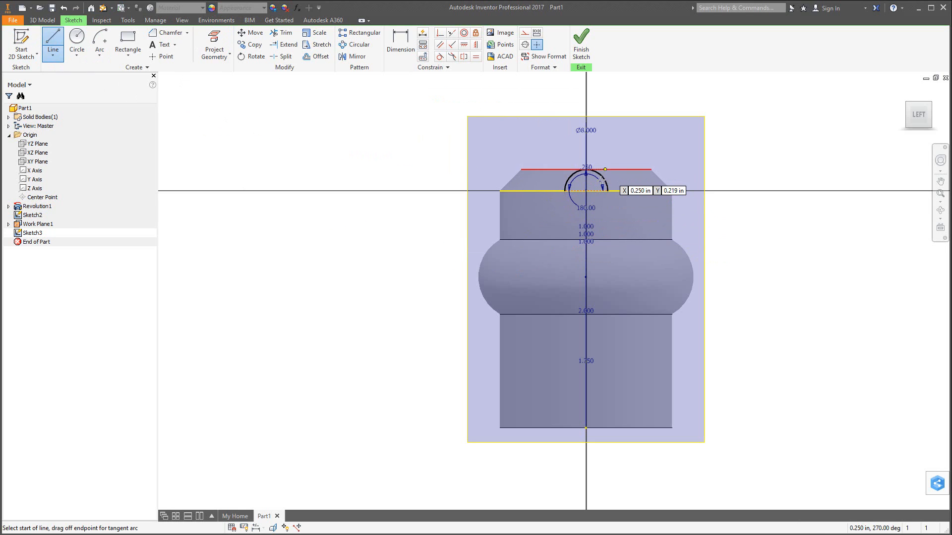
scroll(602, 185, up, 3)
scroll(592, 182, up, 3)
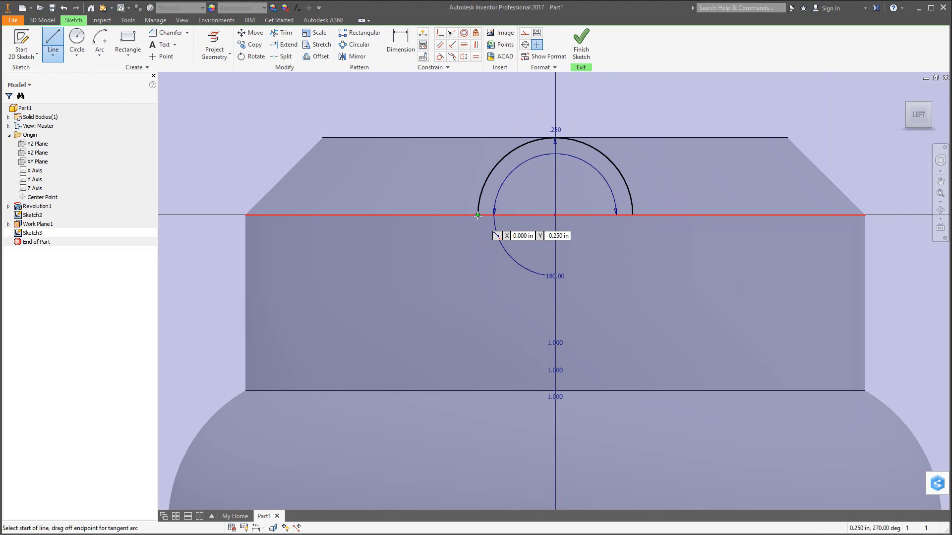
click(478, 215)
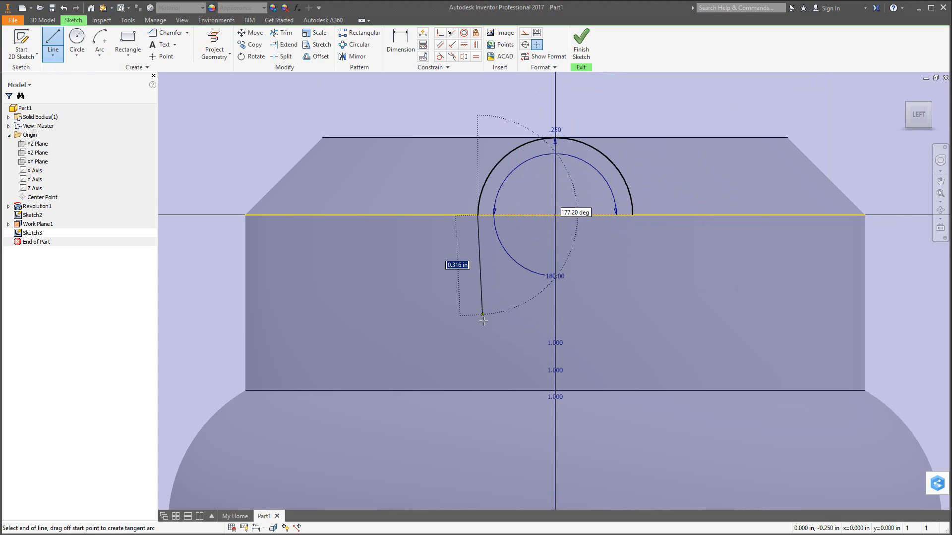
click(478, 370)
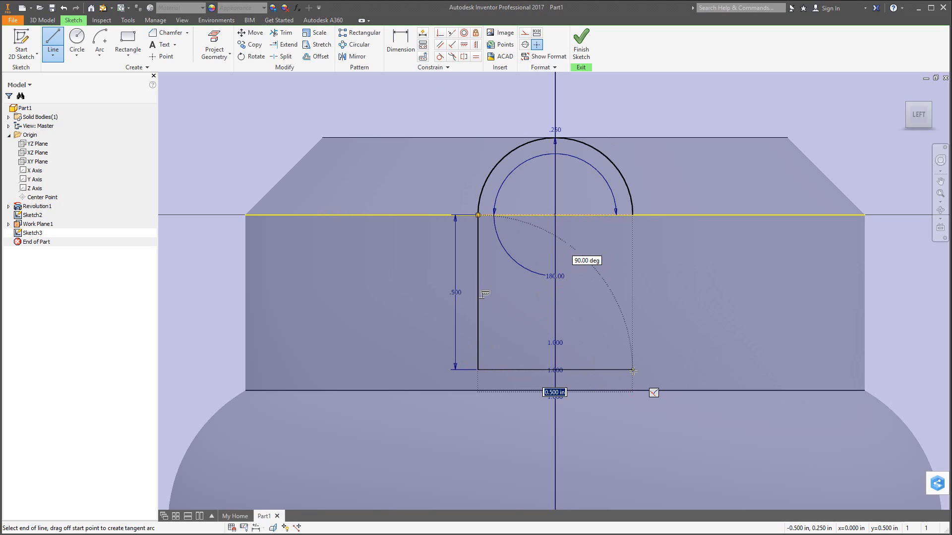
click(632, 370)
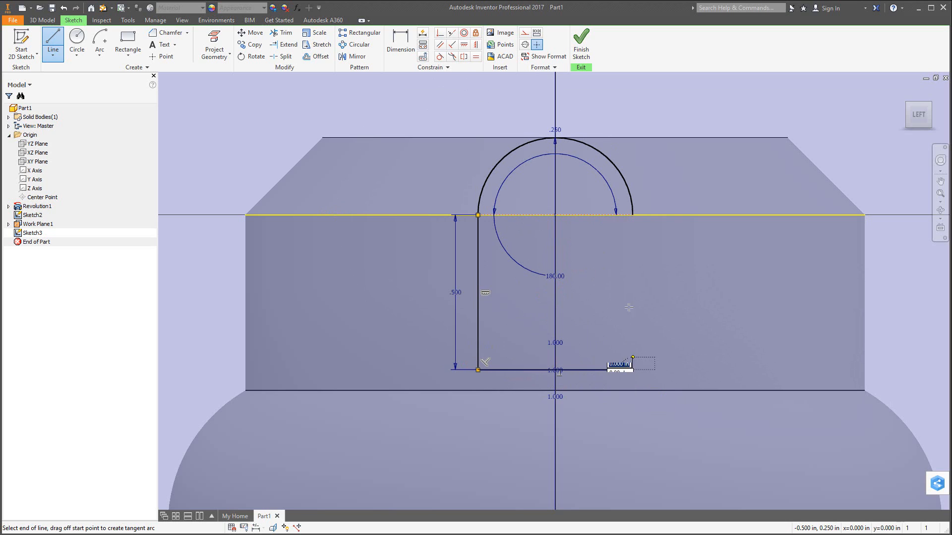
click(633, 216)
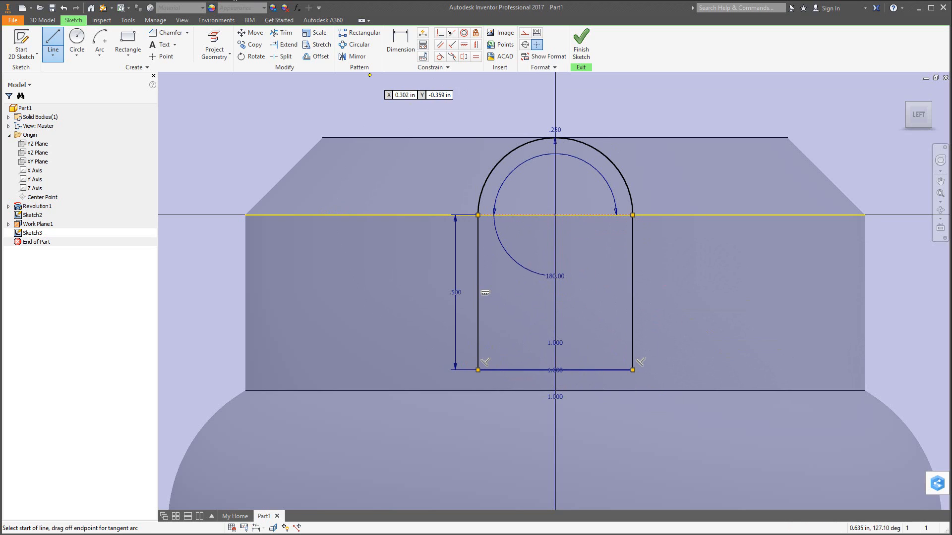
Dimension the length of the profile's bottom line, placing the dimension below it
click(399, 45)
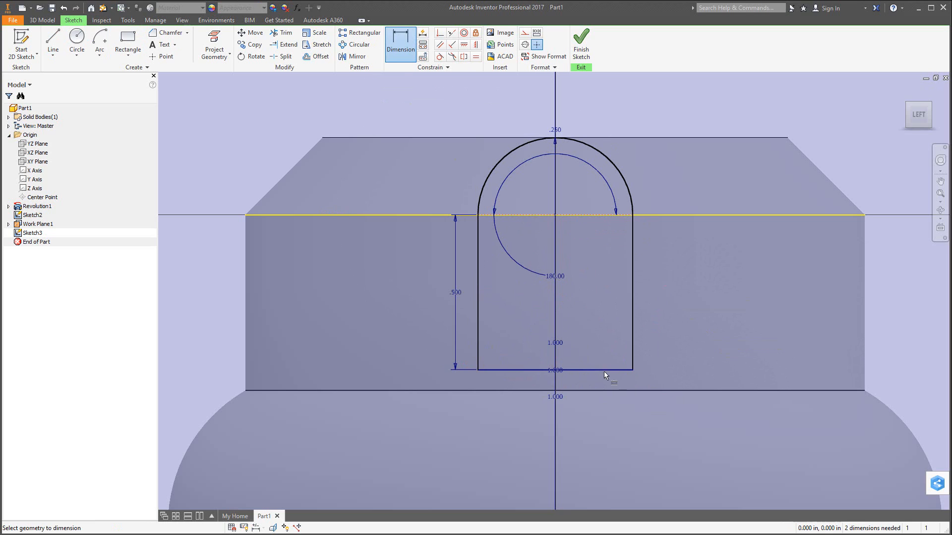
click(606, 370)
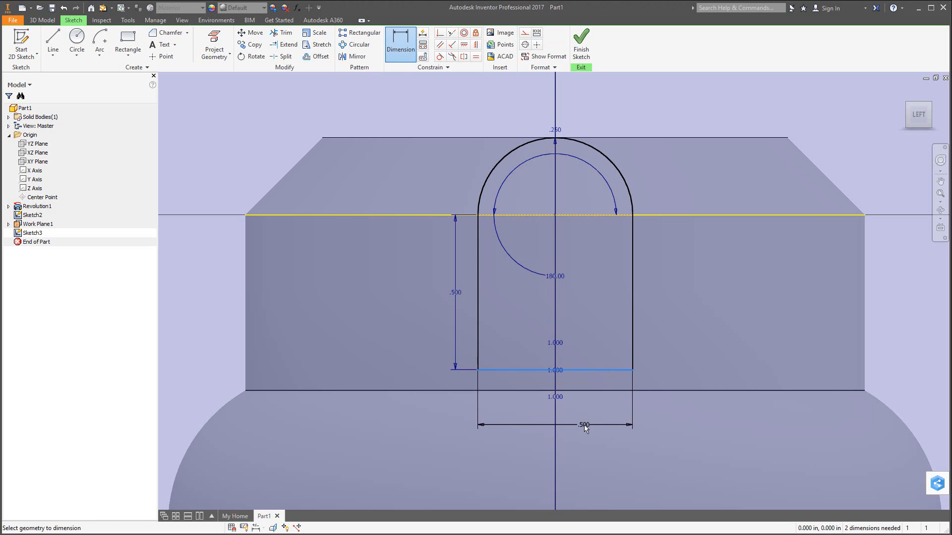
click(584, 424)
click(623, 465)
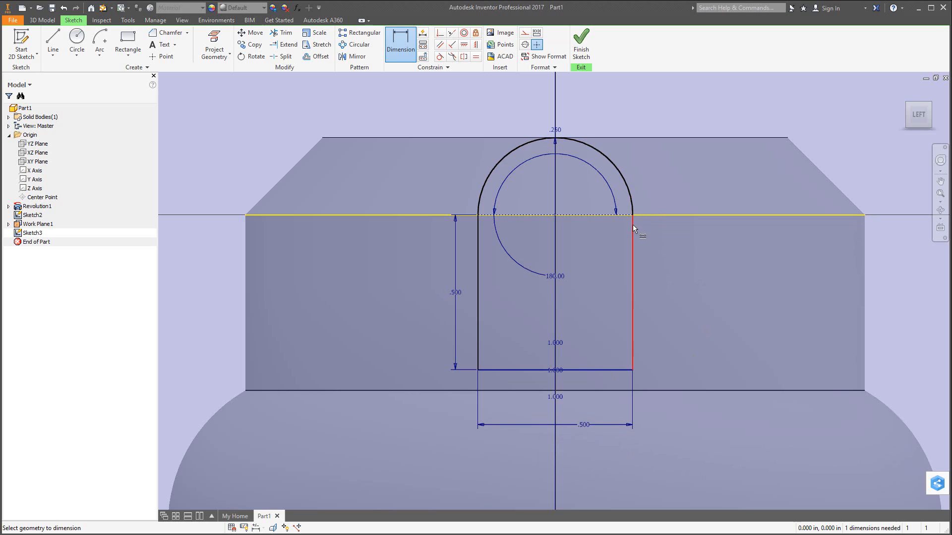
Try to apply a tangent constraint between the arc and the profile's right vertical line
click(440, 56)
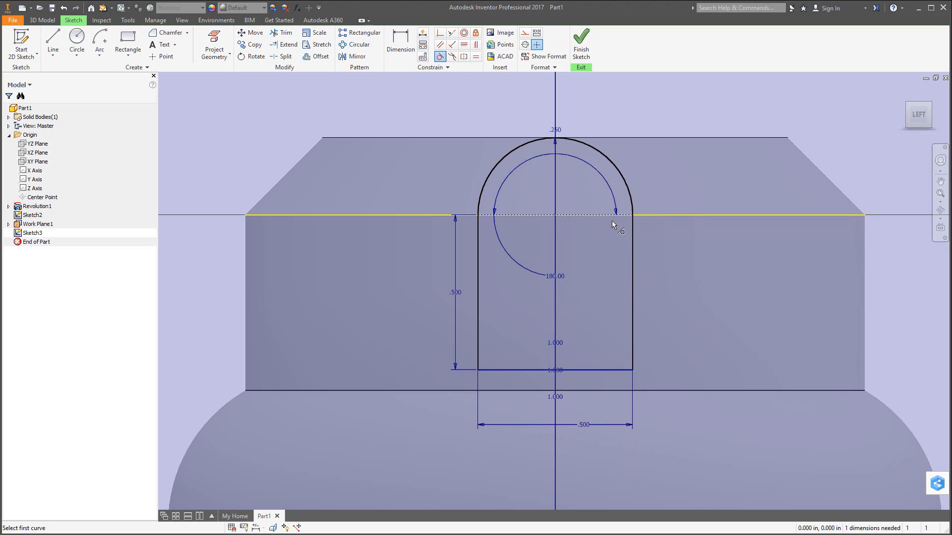
click(628, 199)
click(632, 231)
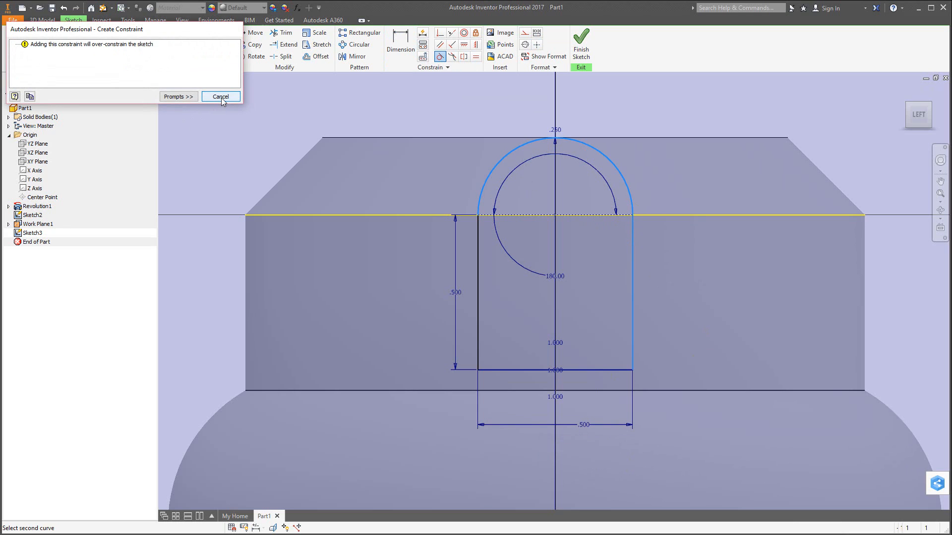
click(221, 97)
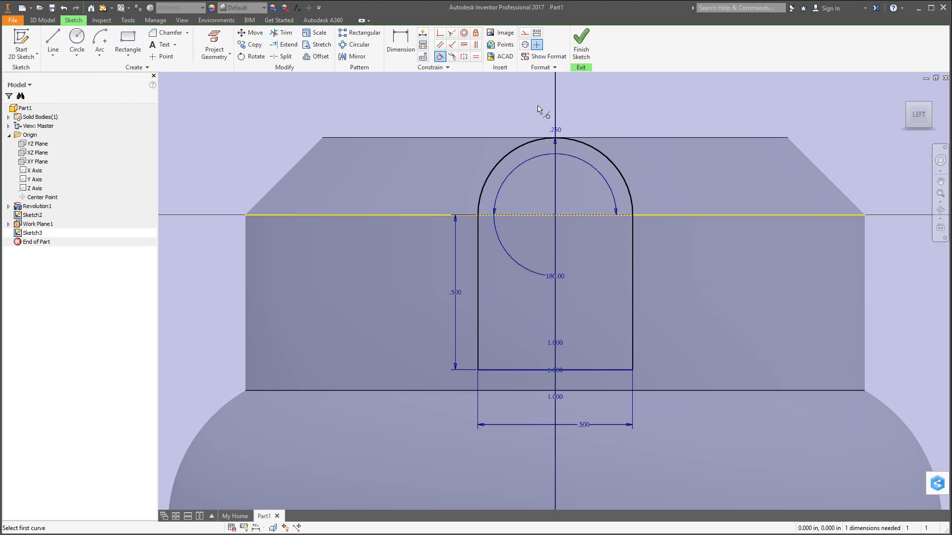
Finish the sketch and sweep the arched profile along the spoke path as a joined solid with Path orientation
click(581, 45)
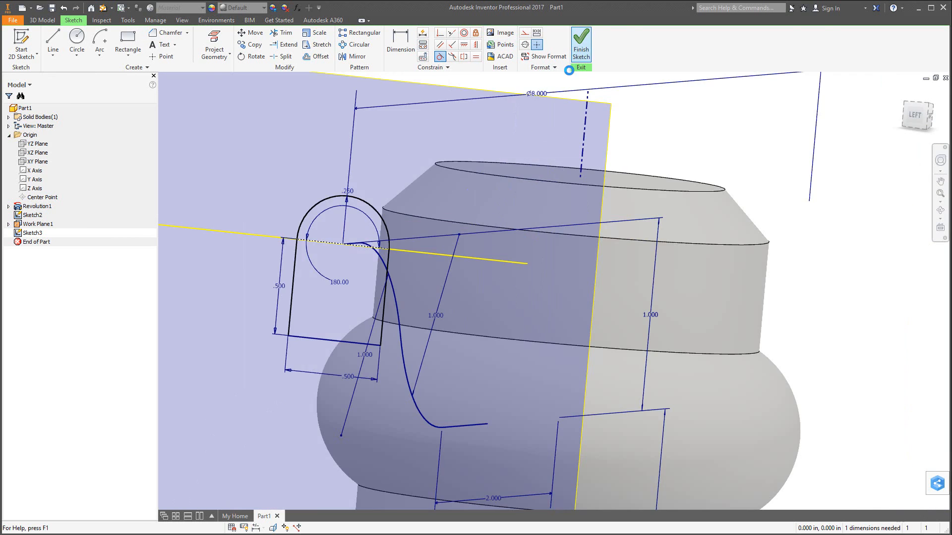
scroll(370, 186, up, 3)
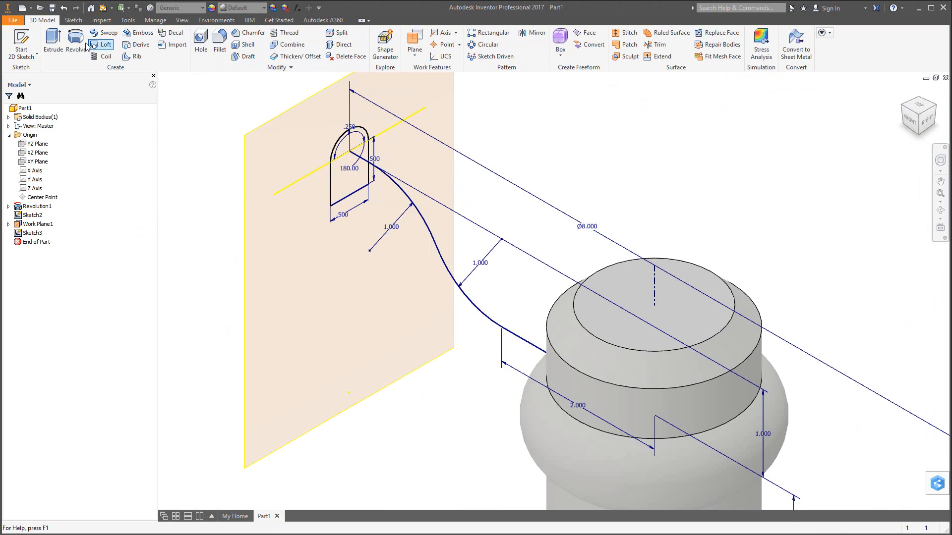
click(104, 34)
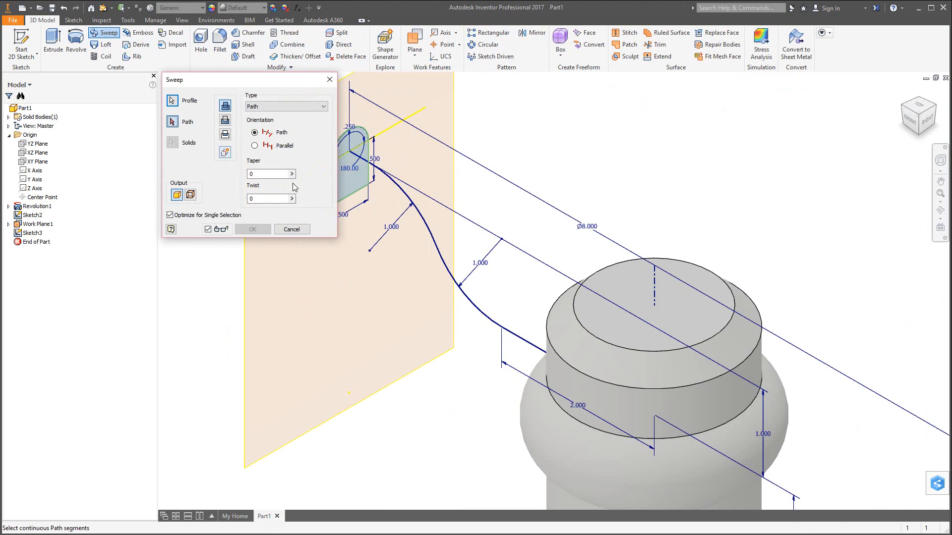
click(428, 229)
click(172, 121)
click(430, 232)
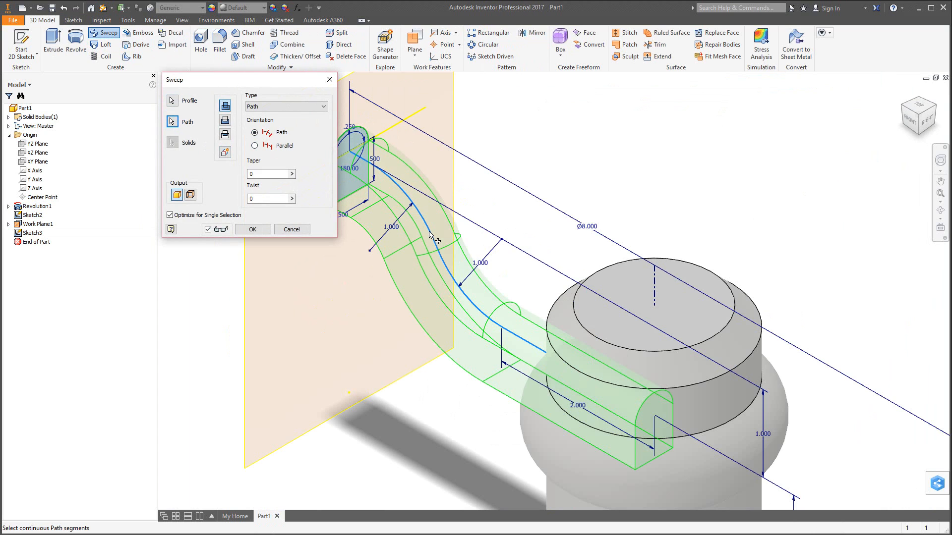
click(253, 229)
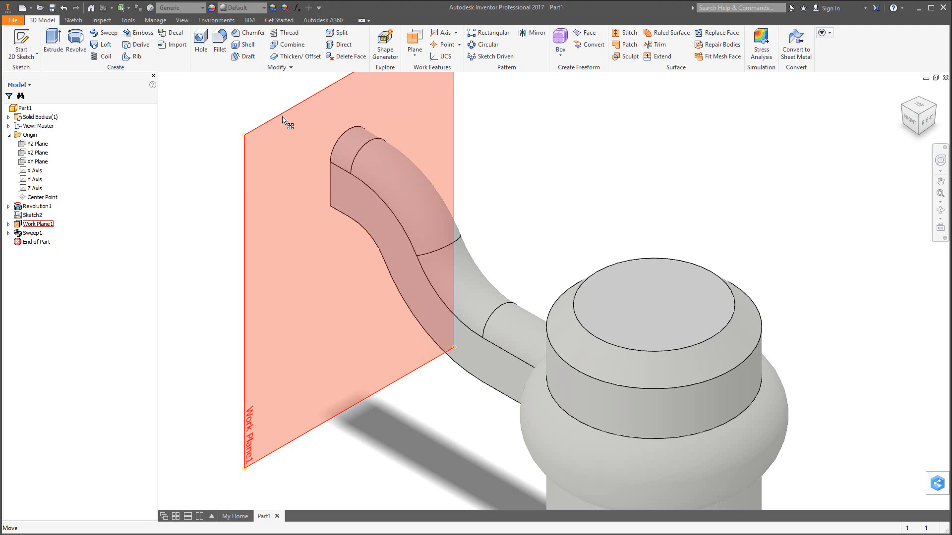
Hide the work plane at the outer end of the swept spoke
click(283, 119)
right_click(284, 120)
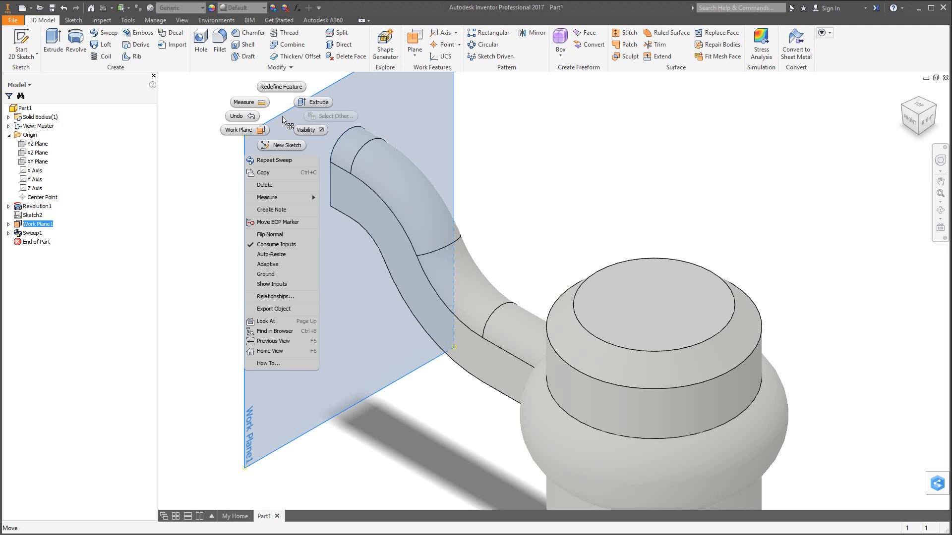
click(305, 131)
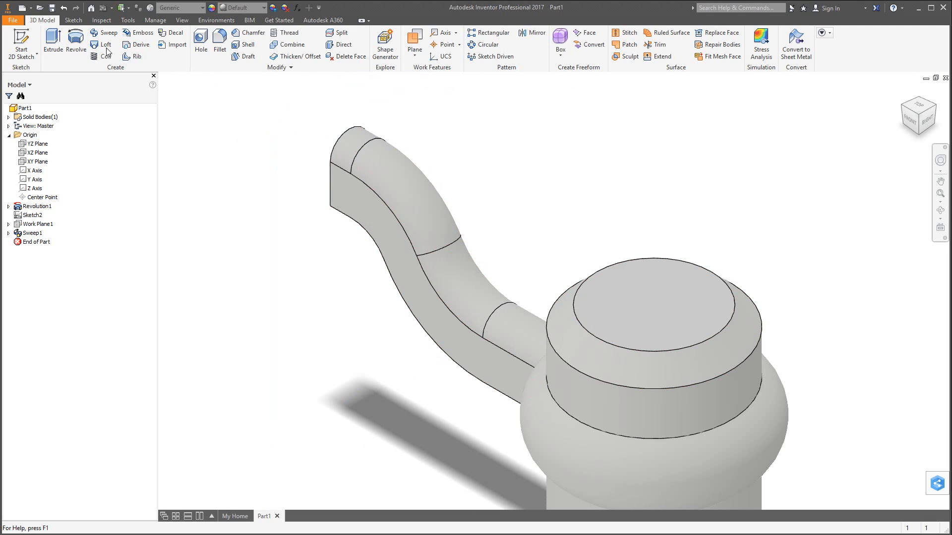
click(495, 44)
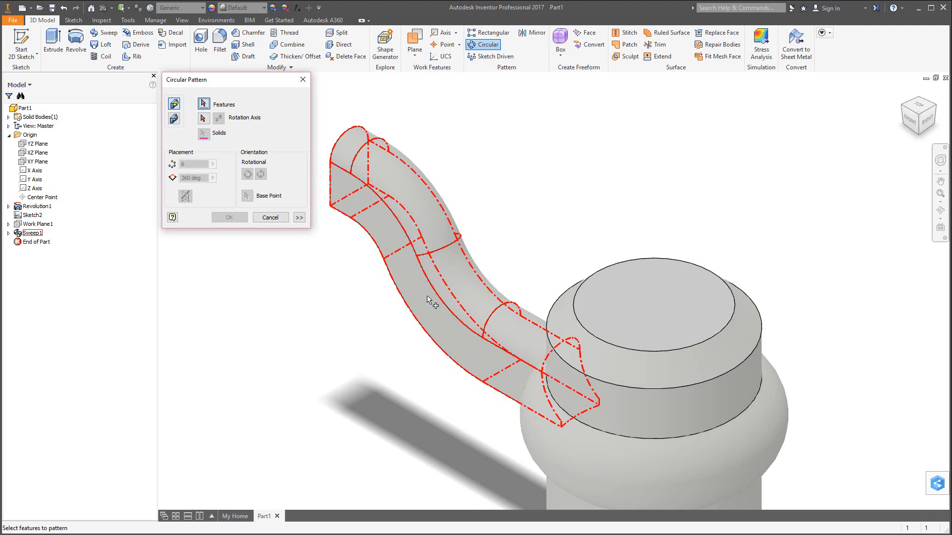
click(270, 218)
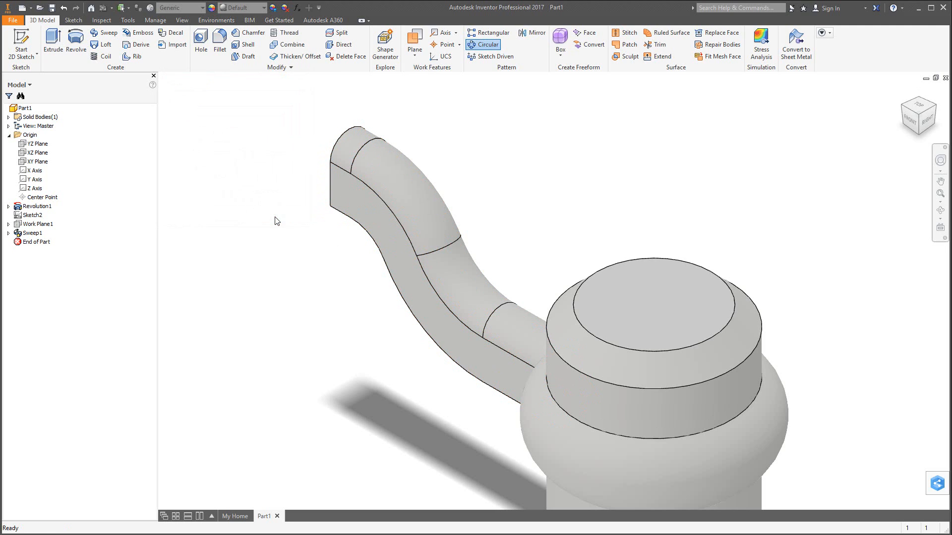
Fillet both lower longitudinal edges of the spoke with a 0.188 in radius
click(220, 43)
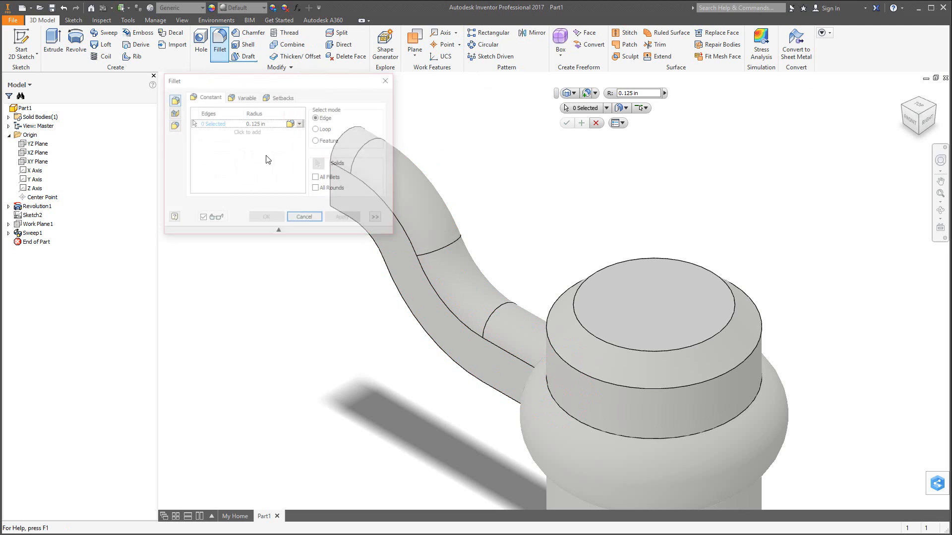
click(263, 124)
key(BackSpace)
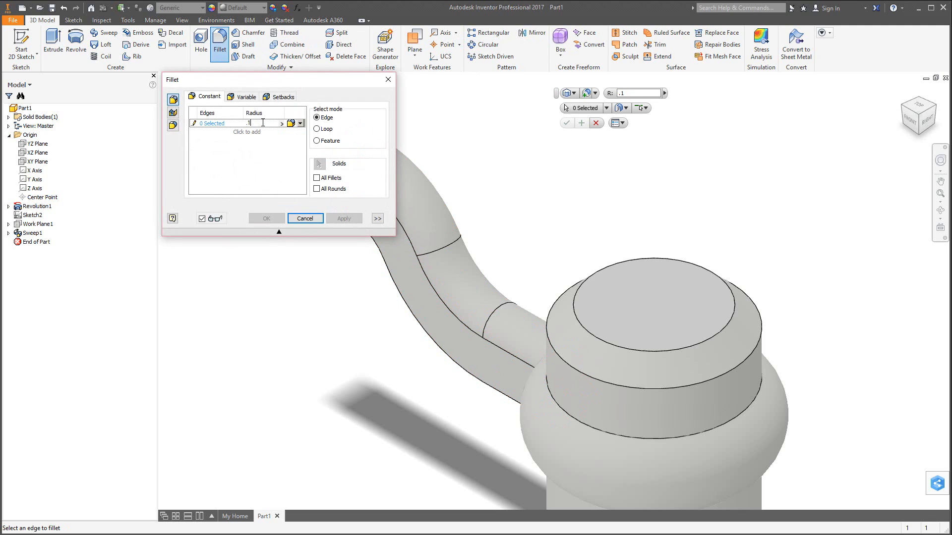
text(.188)
click(421, 340)
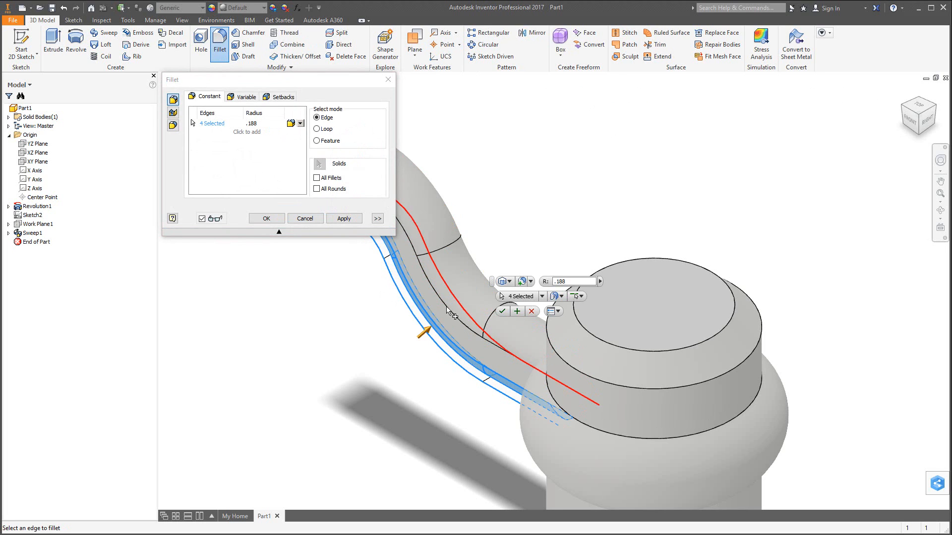
shift+middle_drag(404, 335, 535, 339)
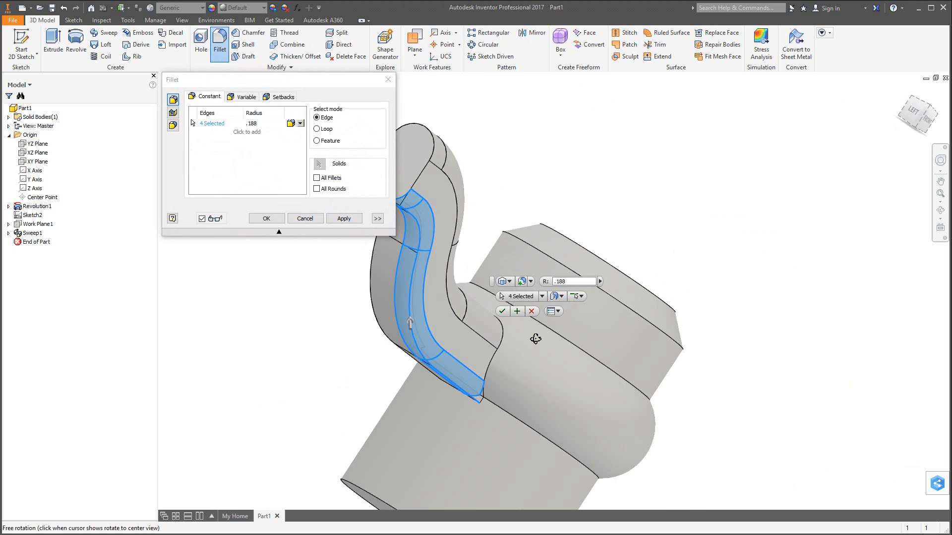
click(371, 293)
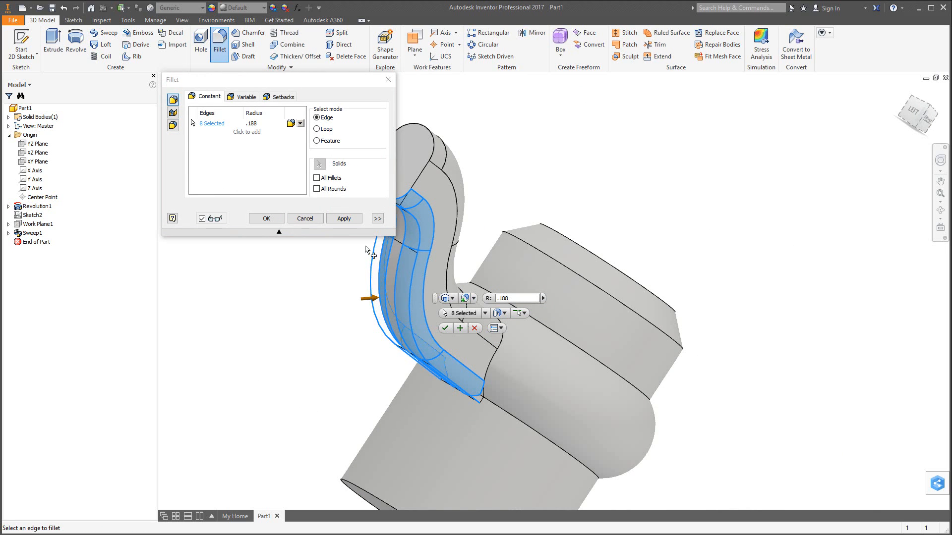
click(343, 219)
Fillet the edges where the spoke meets the hub with a 0.25 in radius
click(258, 123)
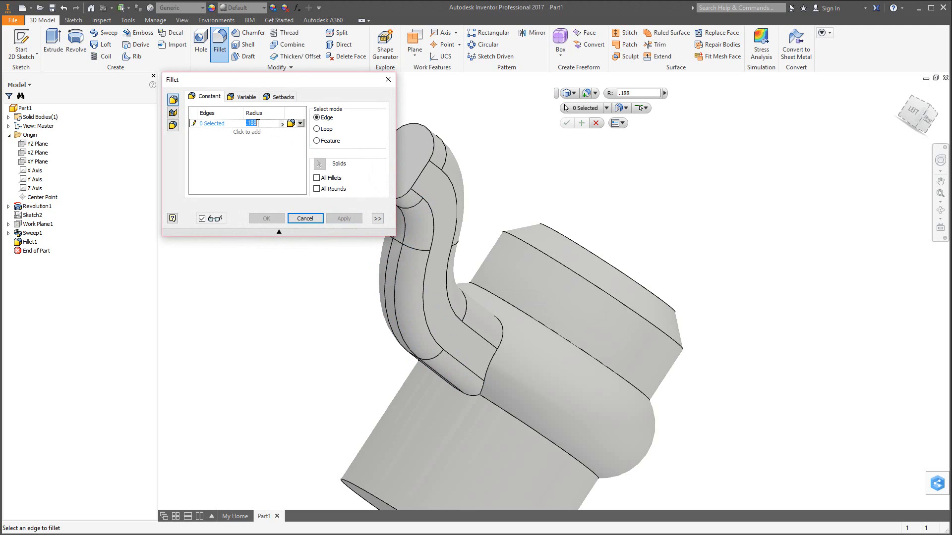
key(BackSpace)
text(.25)
key(Return)
click(503, 336)
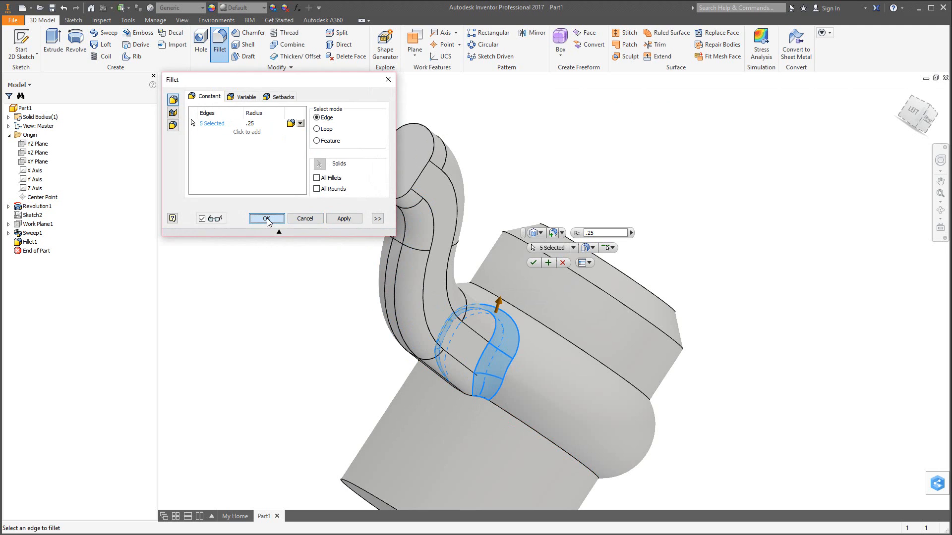
click(268, 219)
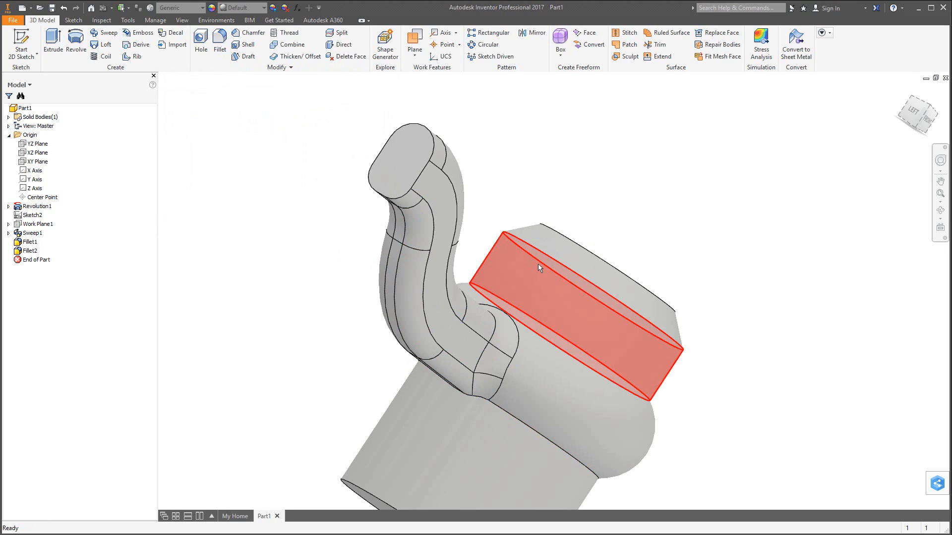
Circular-pattern the swept spoke and both of its fillets around the hub's cylindrical axis, with 3 occurrences over 360 deg
key(F6)
scroll(525, 283, up, 3)
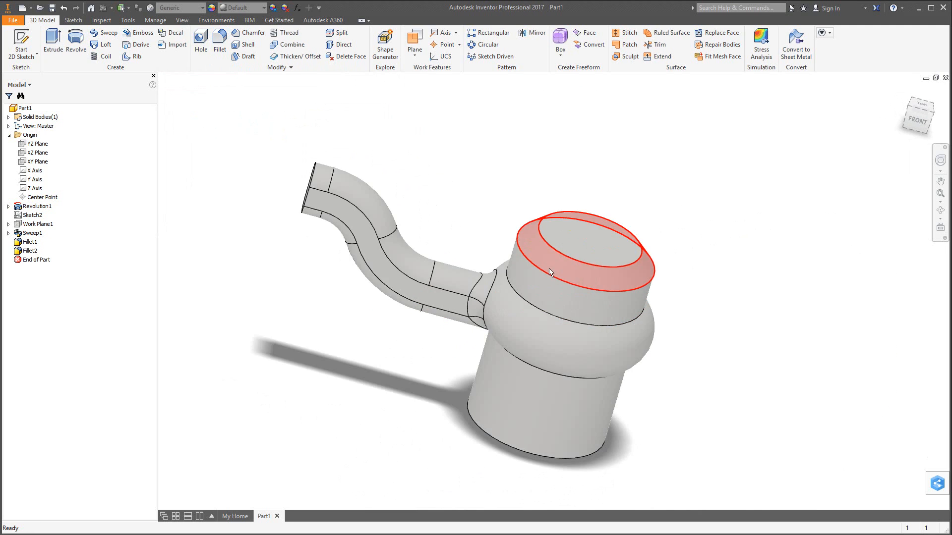
click(484, 44)
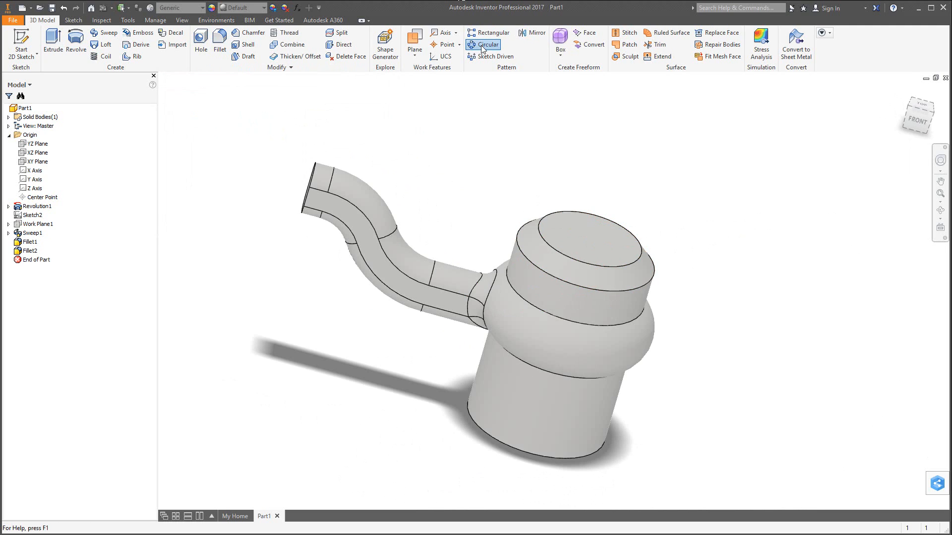
click(382, 266)
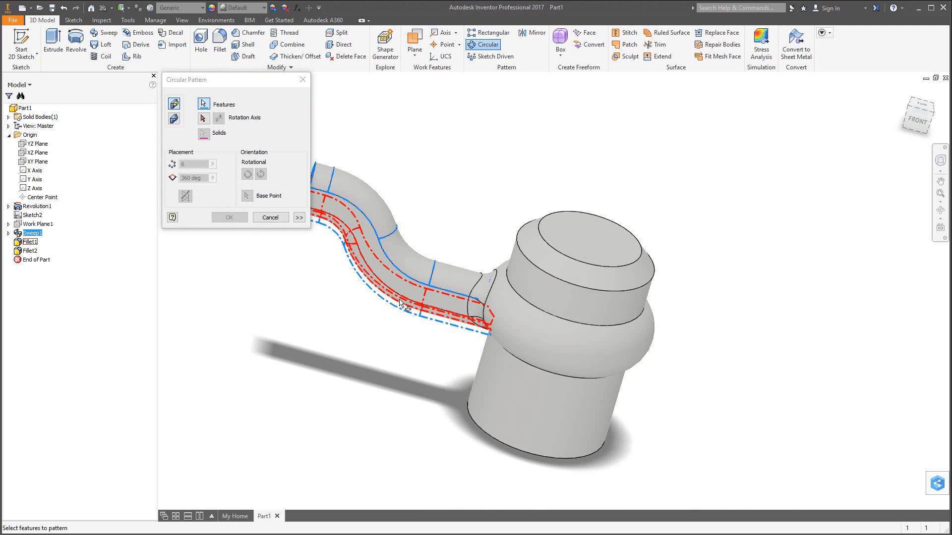
mouse_move(399, 302)
click(401, 303)
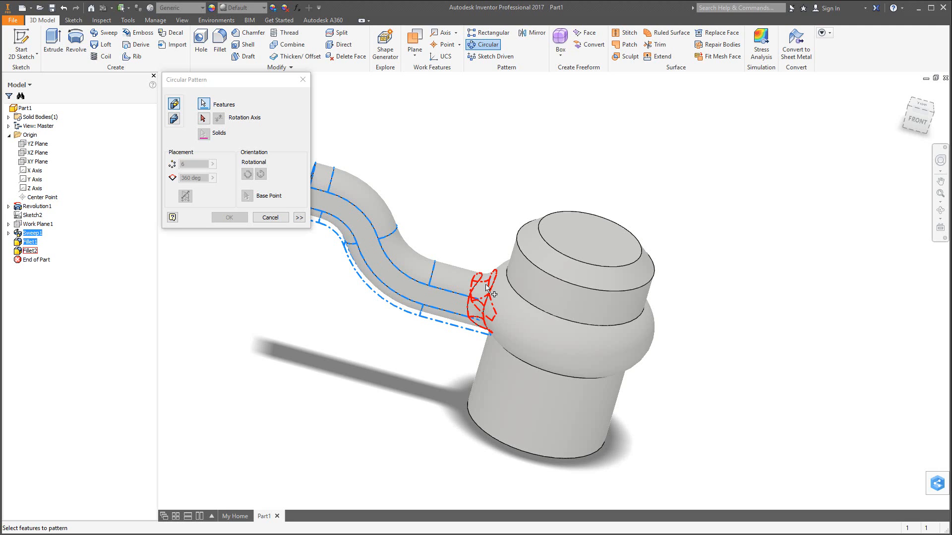
click(487, 287)
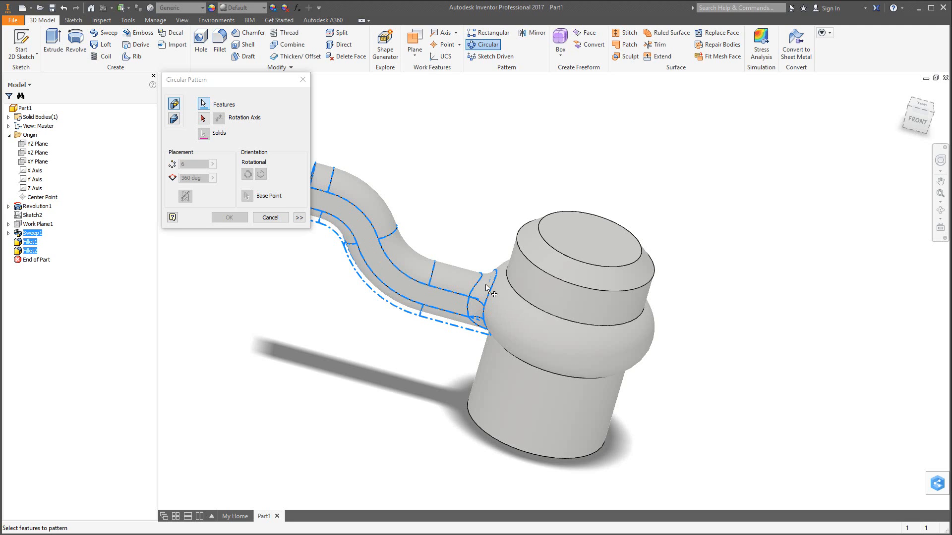
click(204, 120)
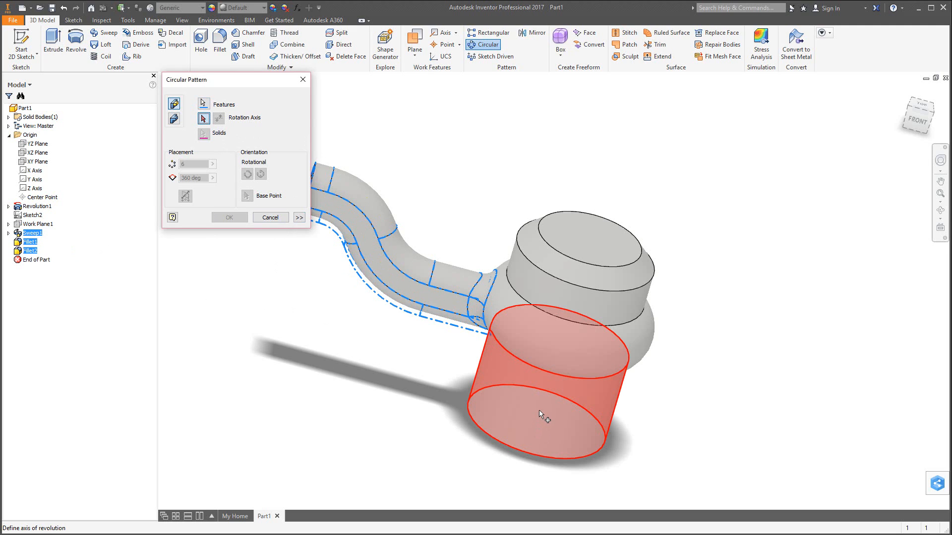
click(539, 409)
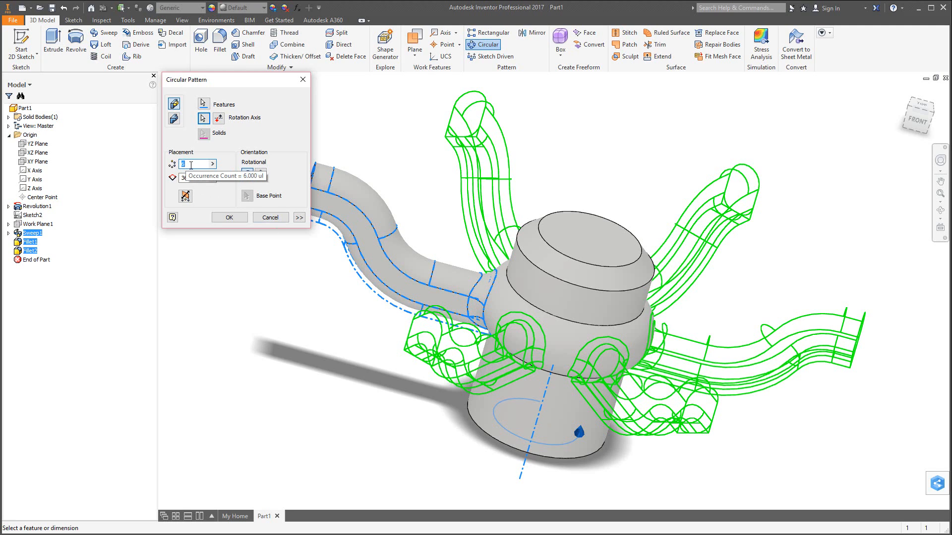
text(3)
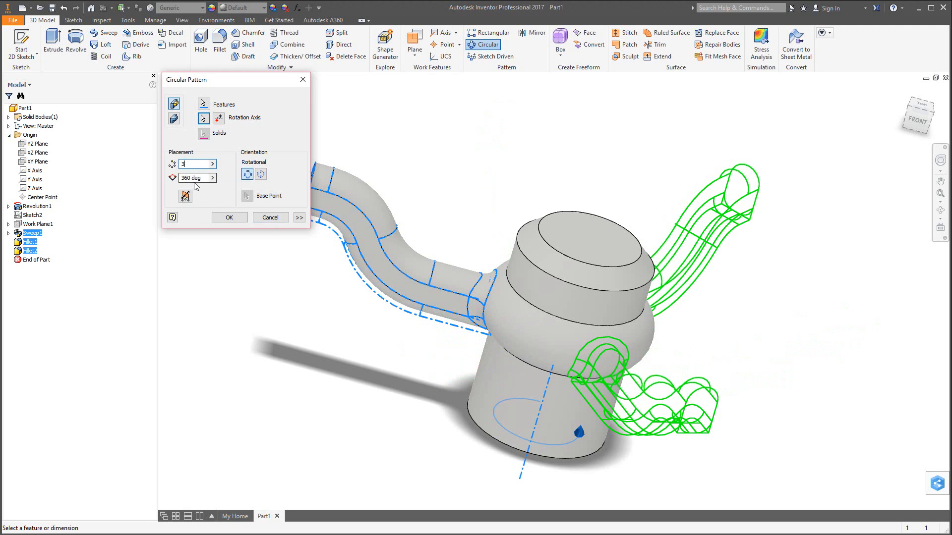
click(229, 218)
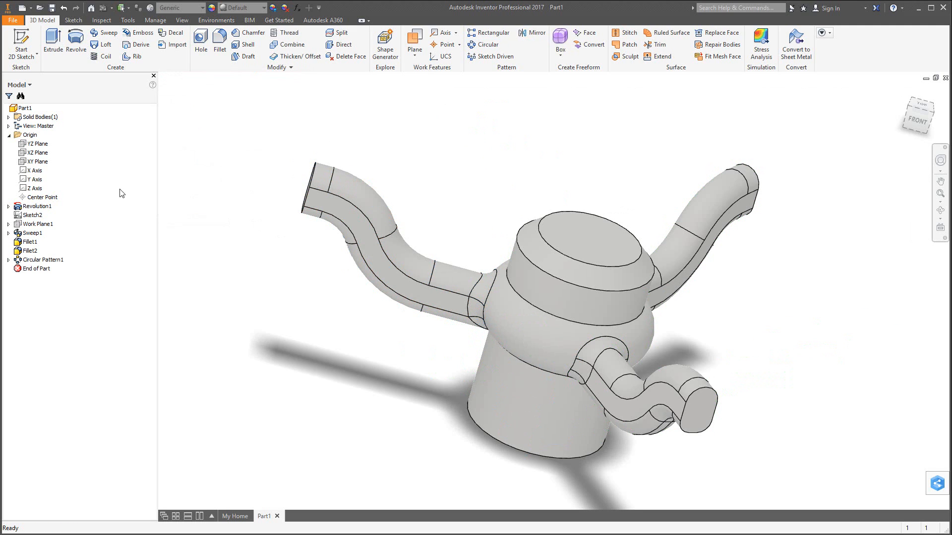
Create a sketch on the XY plane and draw a 1 in diameter circle centered on the spoke's outer end
click(37, 163)
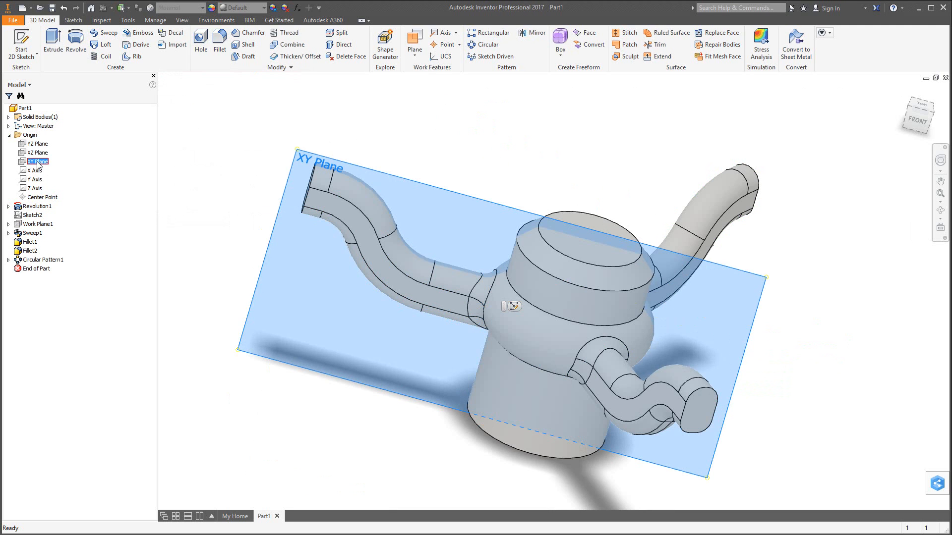
click(514, 307)
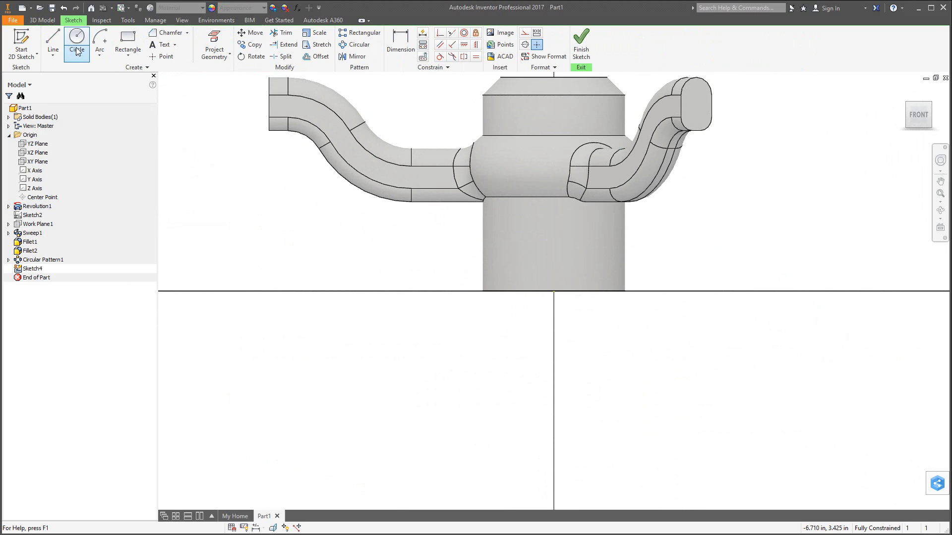
click(77, 49)
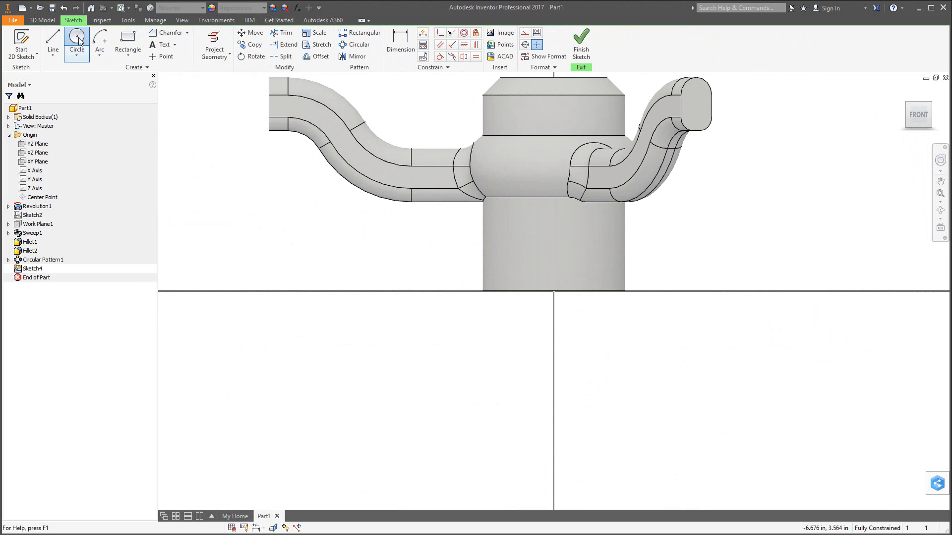
click(269, 106)
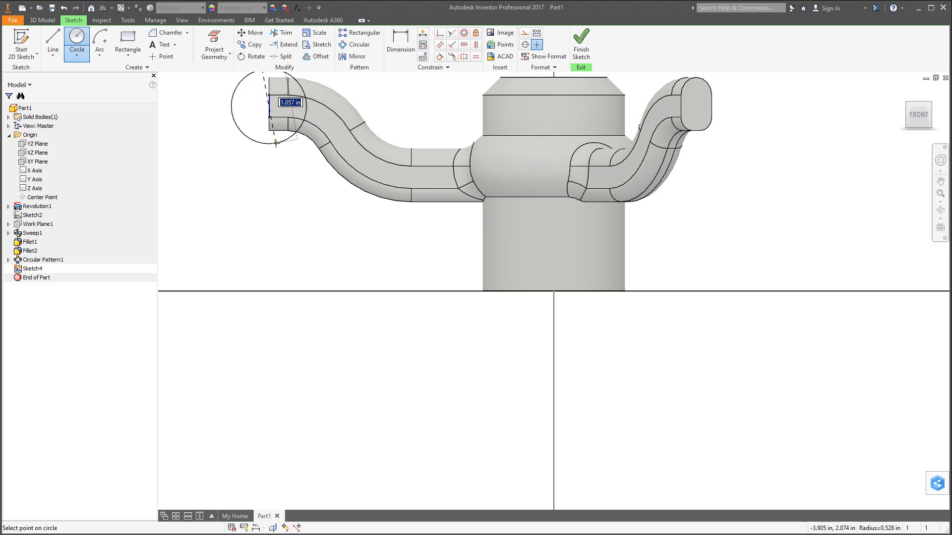
text(1)
key(Return)
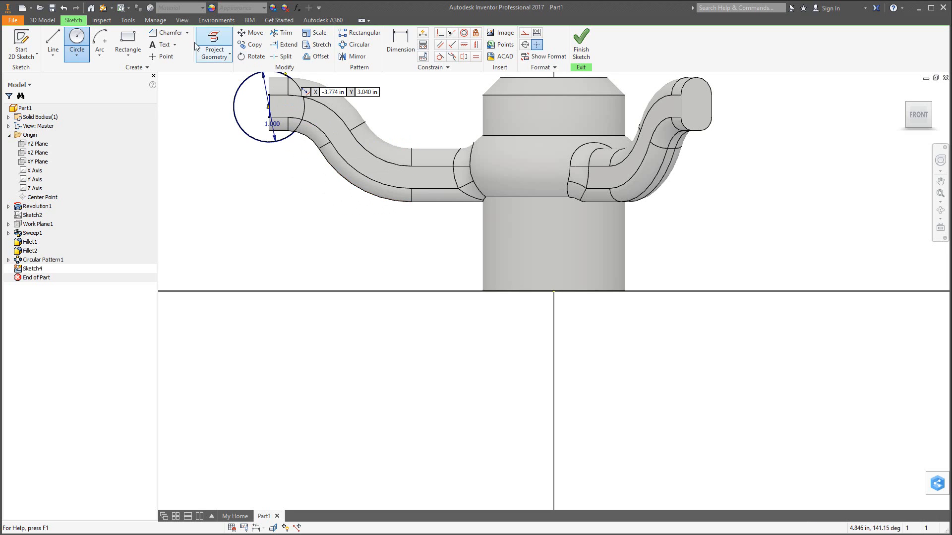
Draw a vertical line about 3.3 in long from the origin up the hub's centerline to just above the hub
click(56, 48)
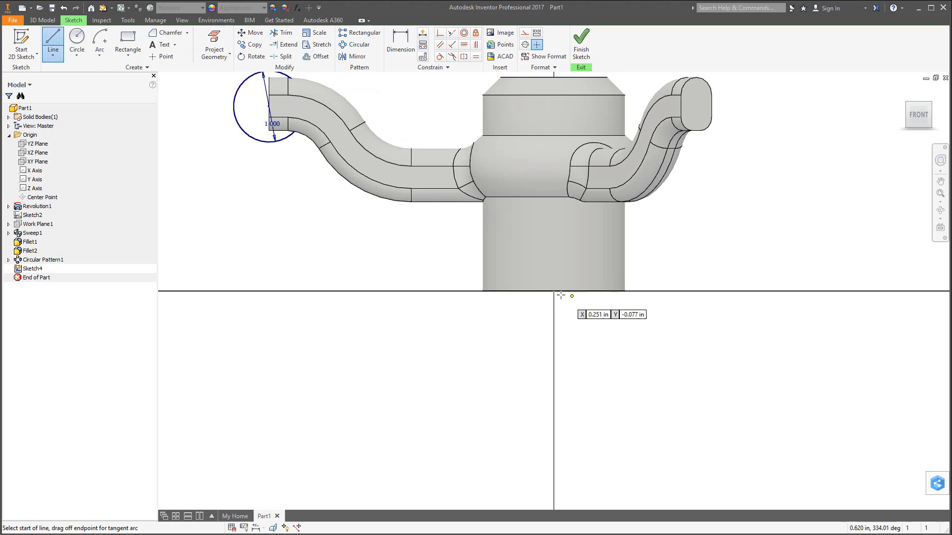
click(555, 291)
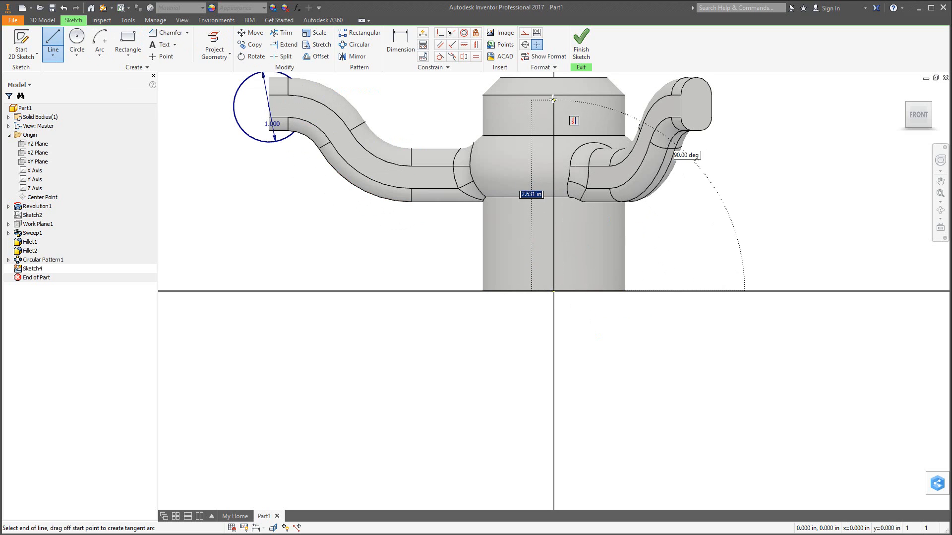
scroll(553, 138, up, 3)
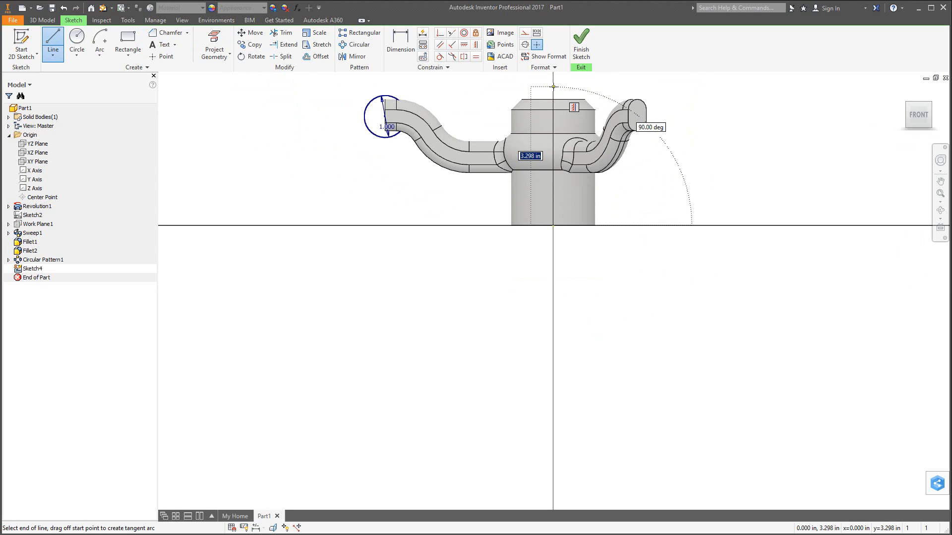
click(553, 87)
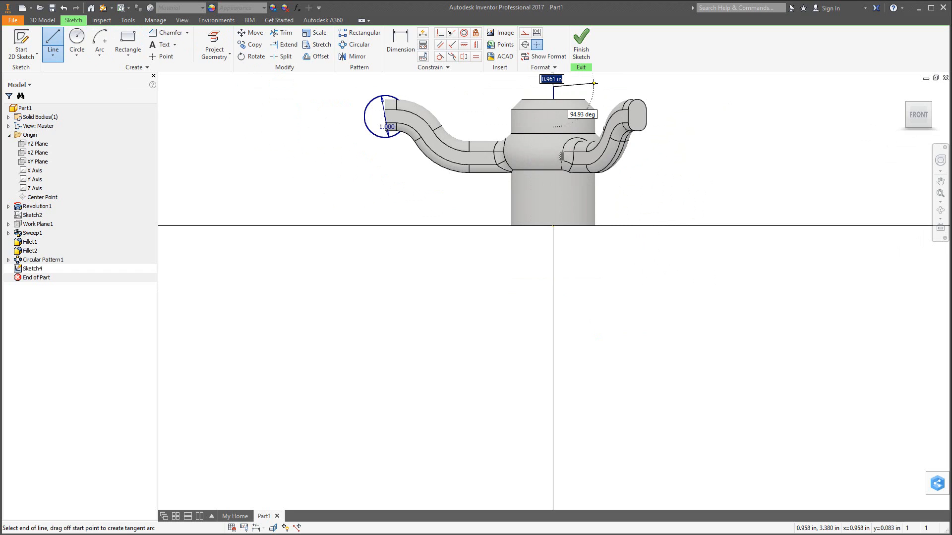
key(Escape)
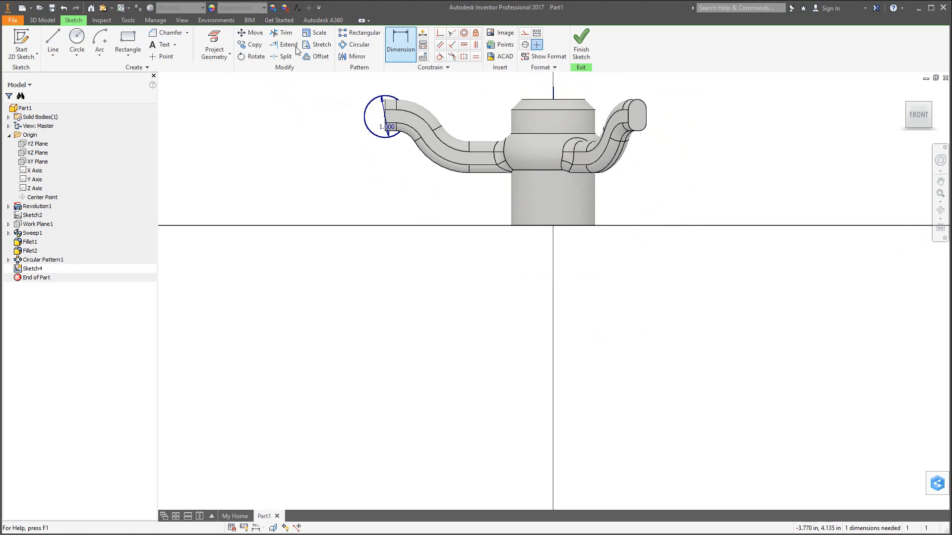
click(100, 39)
Revolve the circle profile fully around the vertical centerline to form the wheel rim as a joined solid
click(42, 20)
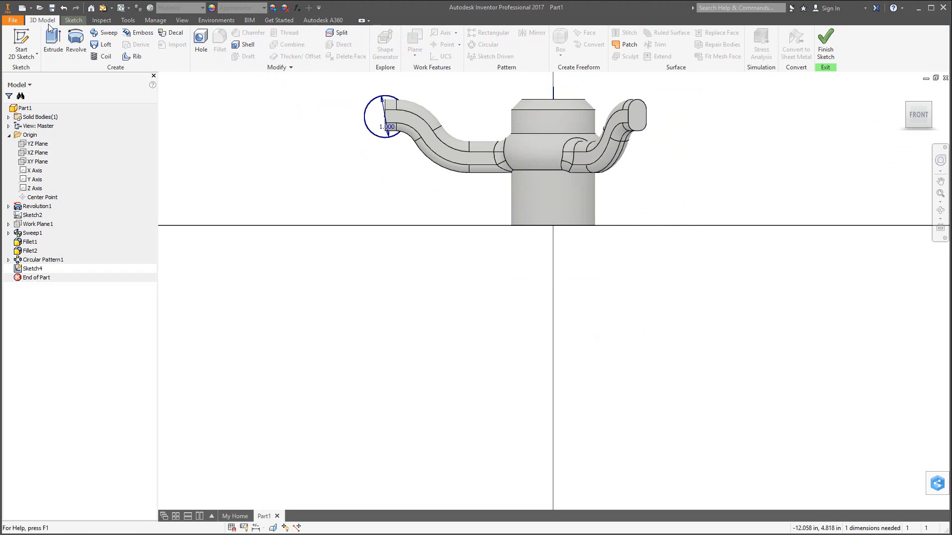
click(76, 44)
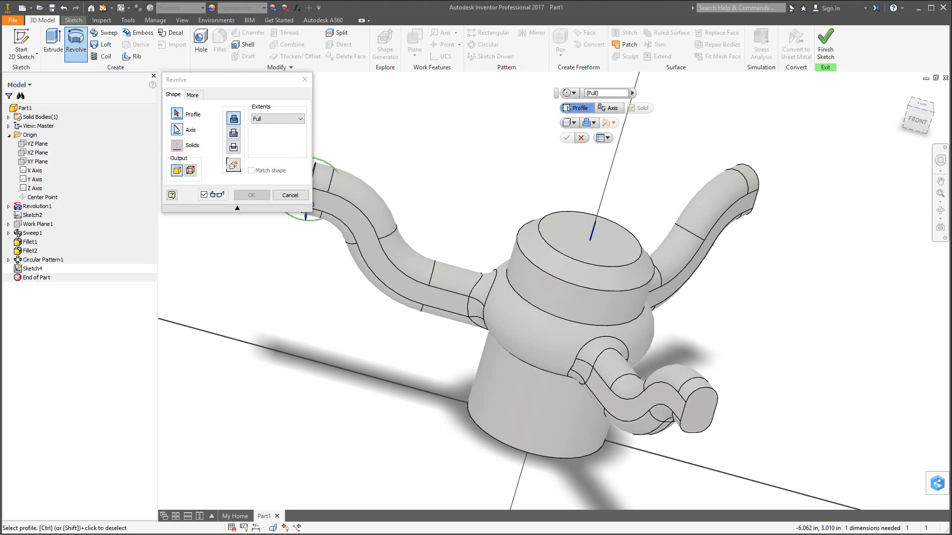
click(304, 219)
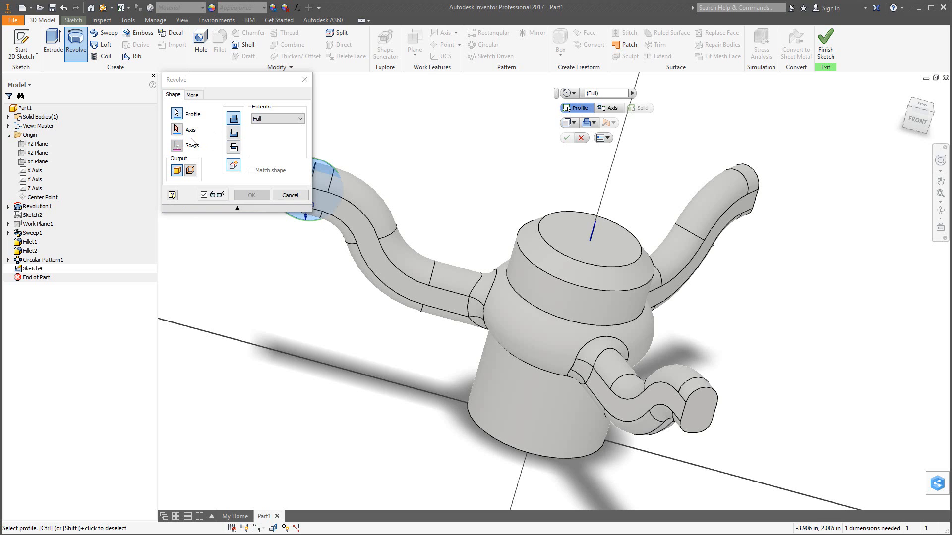
click(177, 130)
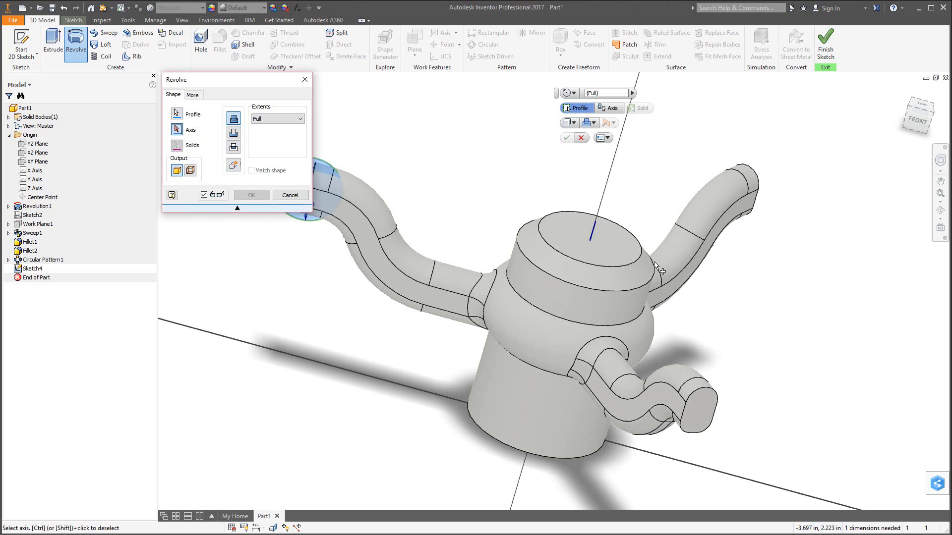
click(593, 232)
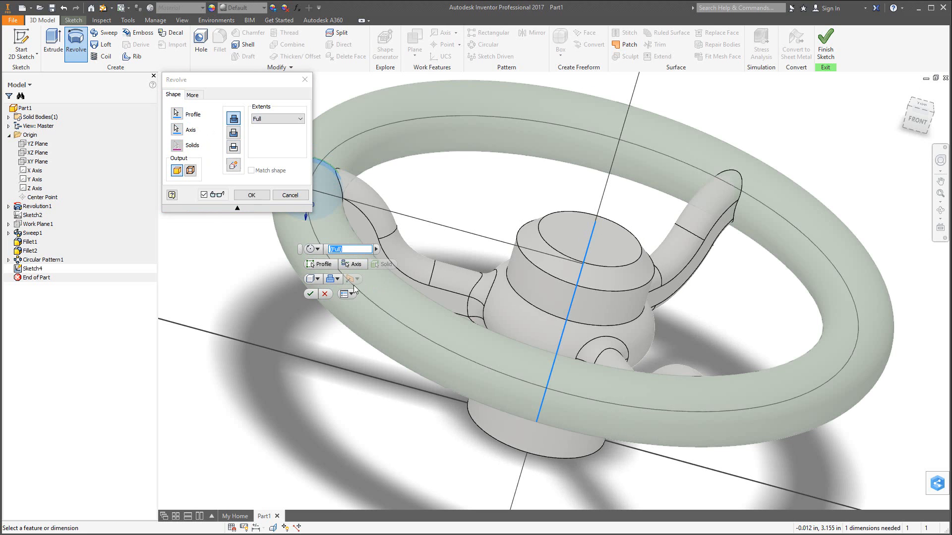
click(251, 194)
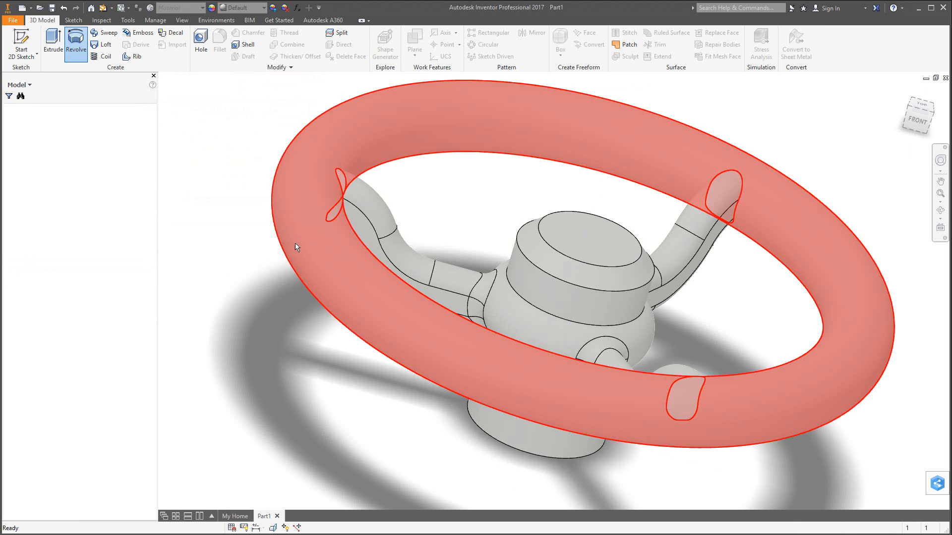
Fillet the edges where all three spokes meet the rim with a 0.25 in radius
click(219, 41)
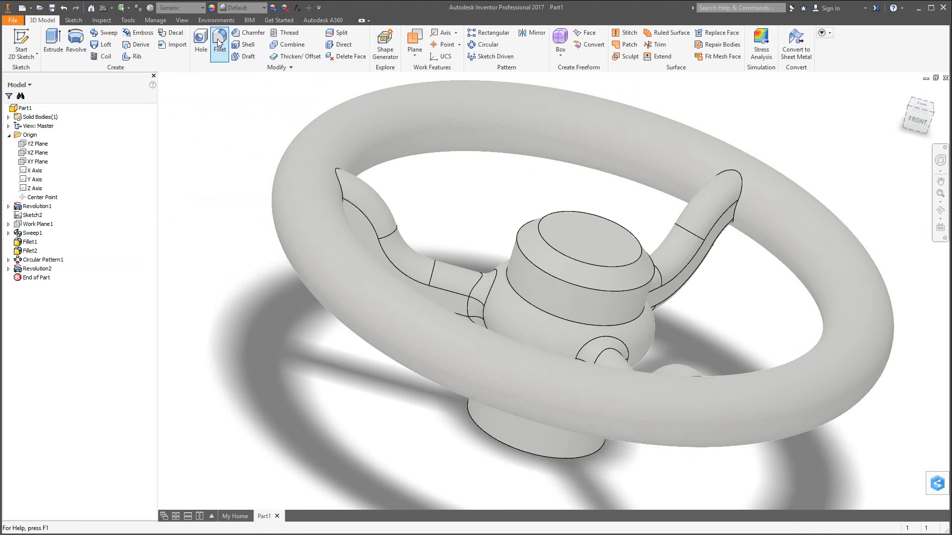
click(742, 181)
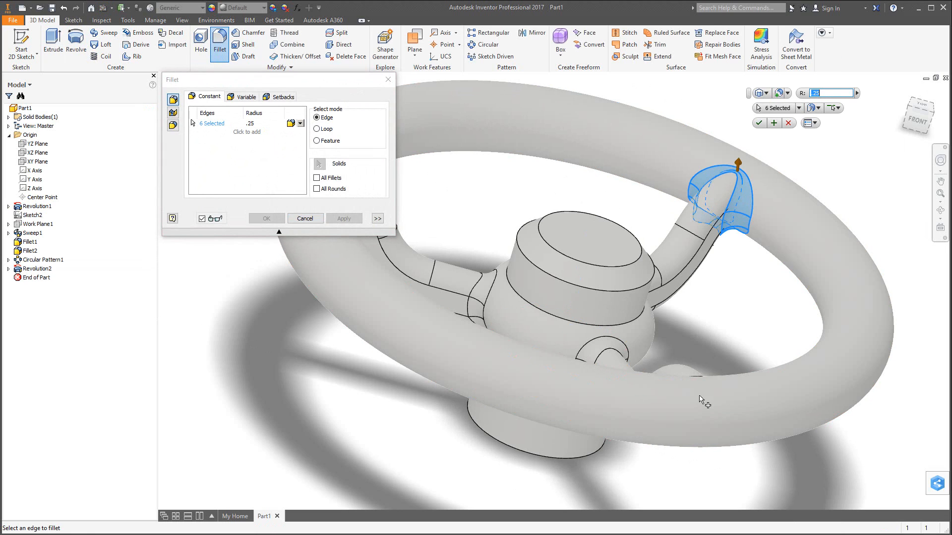
click(679, 385)
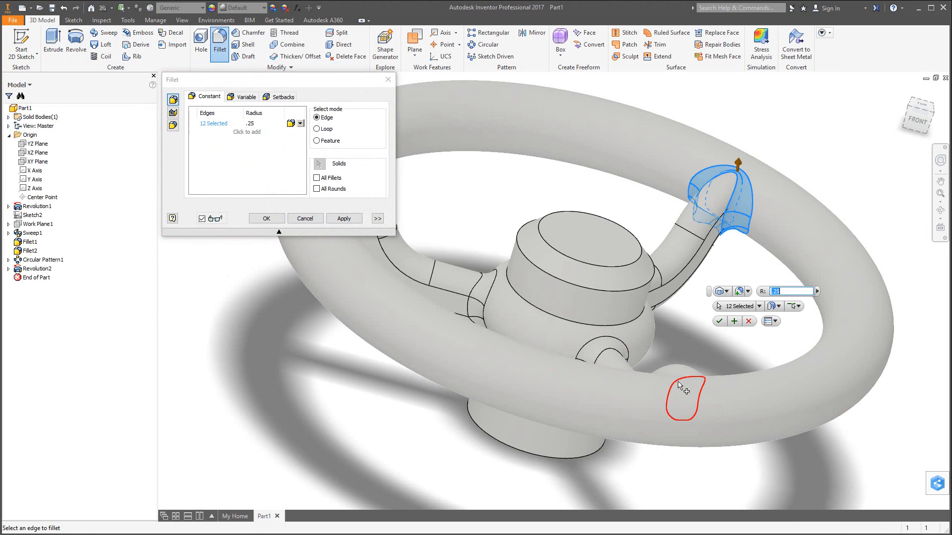
scroll(397, 275, down, 5)
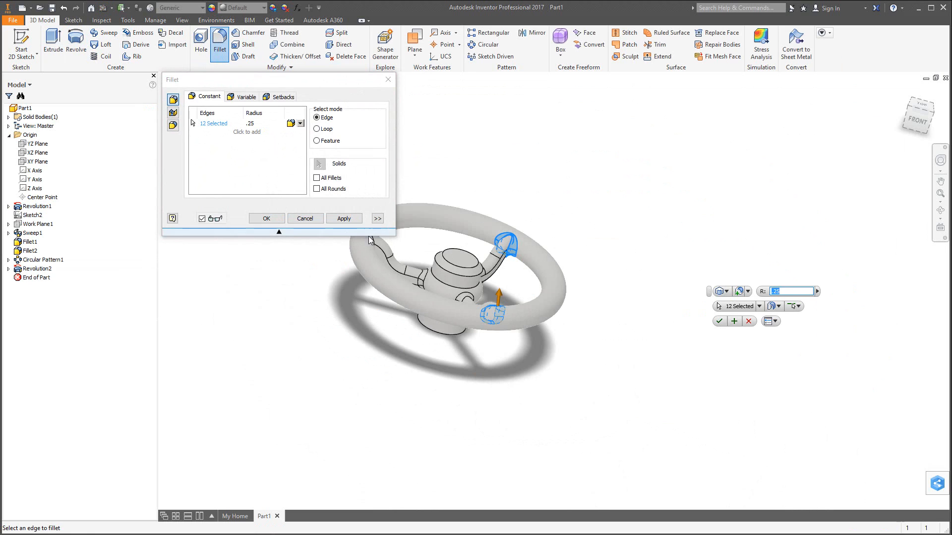
click(372, 242)
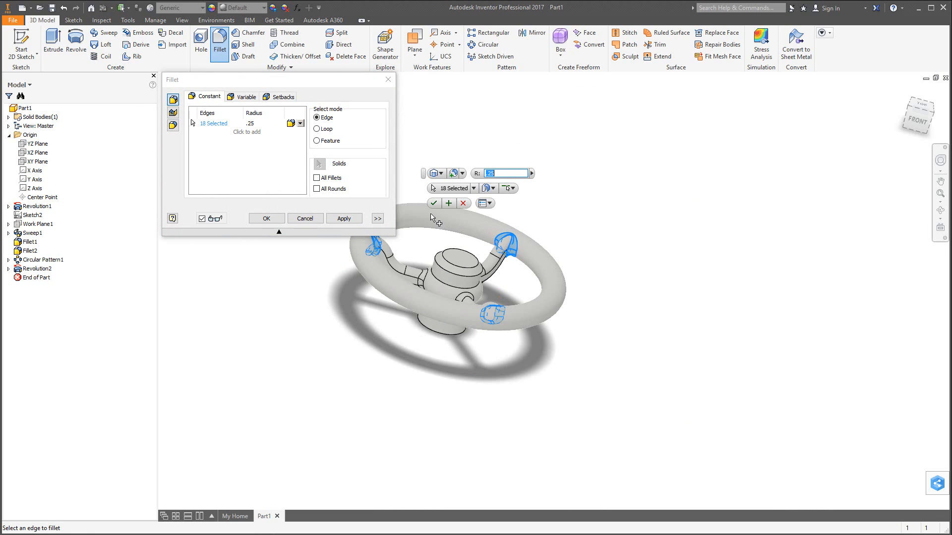
click(434, 203)
Set up a counterbore hole with 0.375 in counterbore diameter, 0.25 in counterbore depth, 0.25 in hole diameter and 1.5 in distance termination
scroll(405, 236, up, 3)
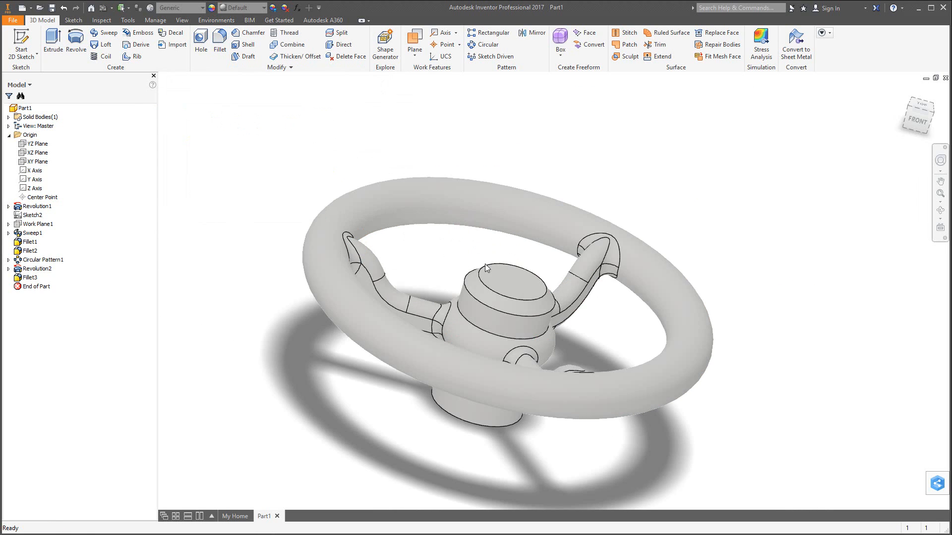
shift+middle_drag(550, 290, 500, 315)
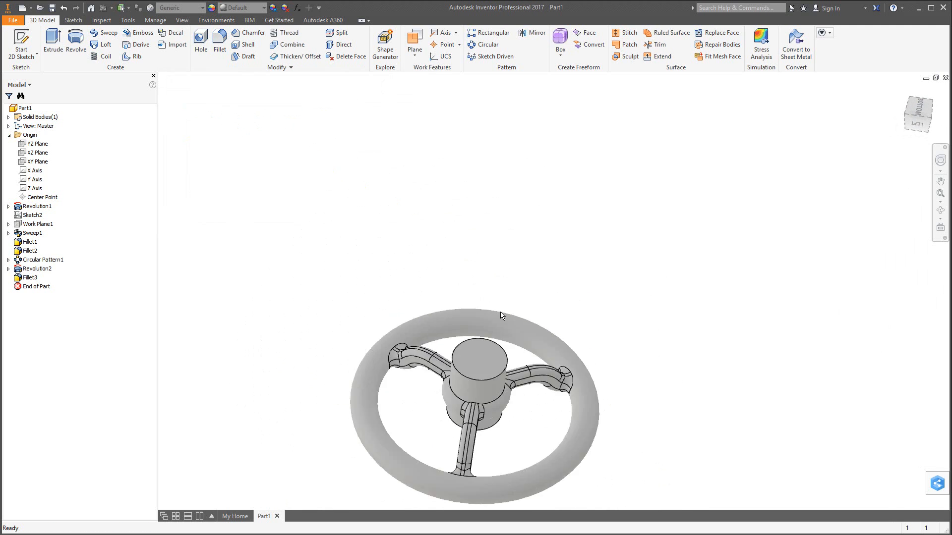
scroll(448, 307, up, 5)
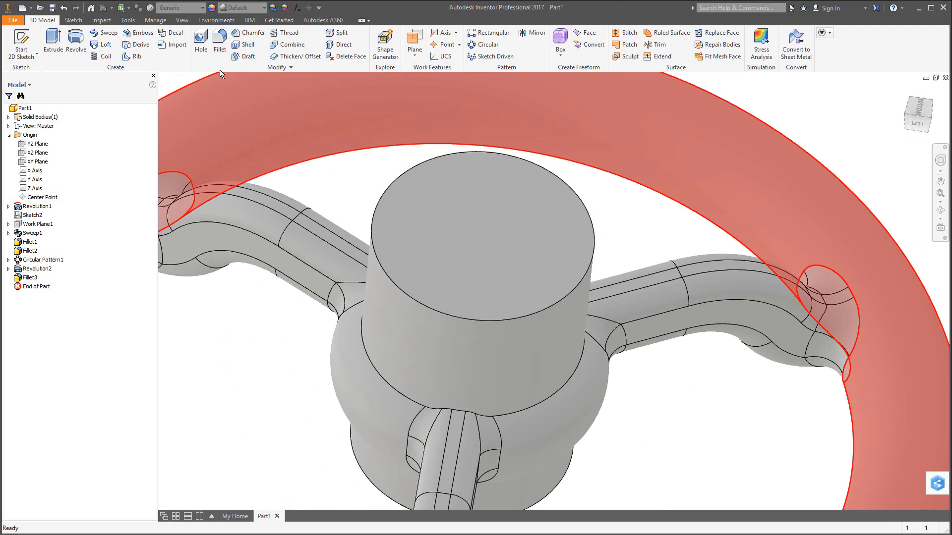
click(201, 47)
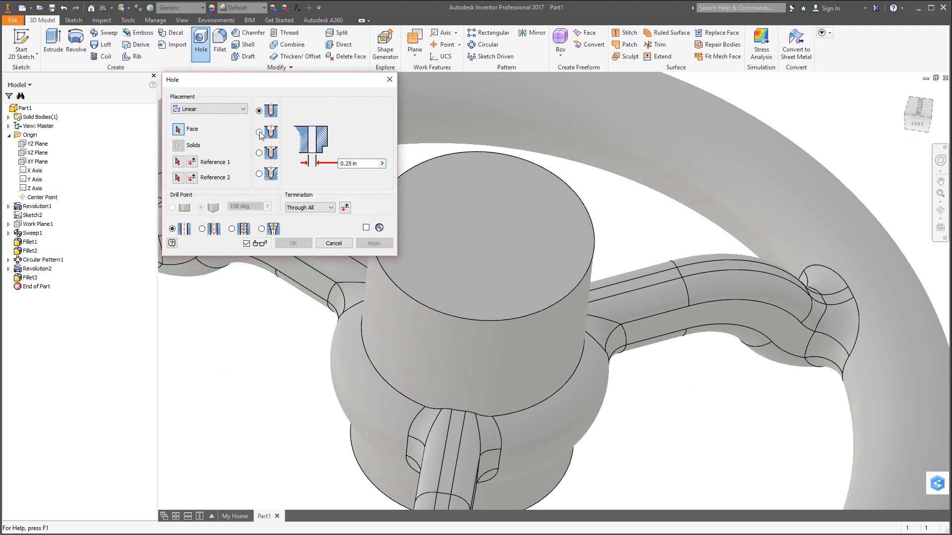
click(259, 133)
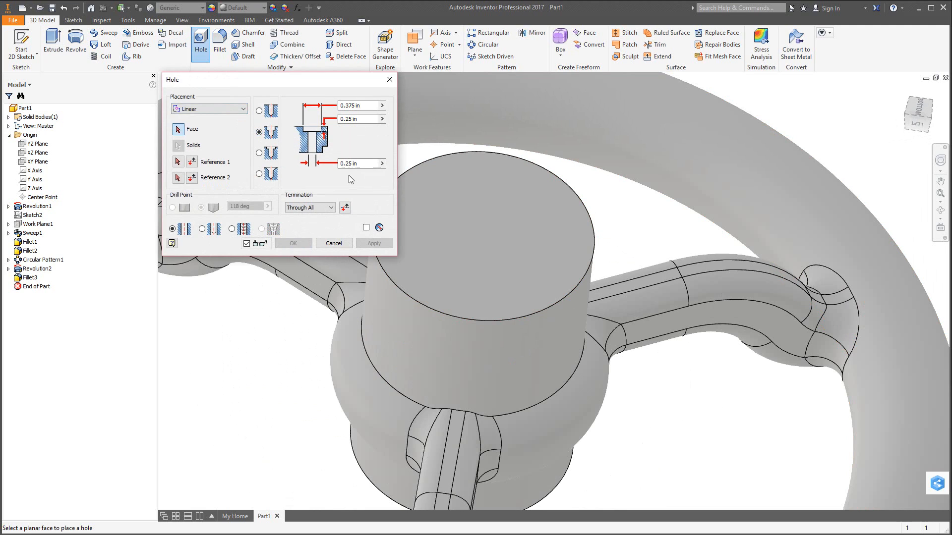
click(328, 207)
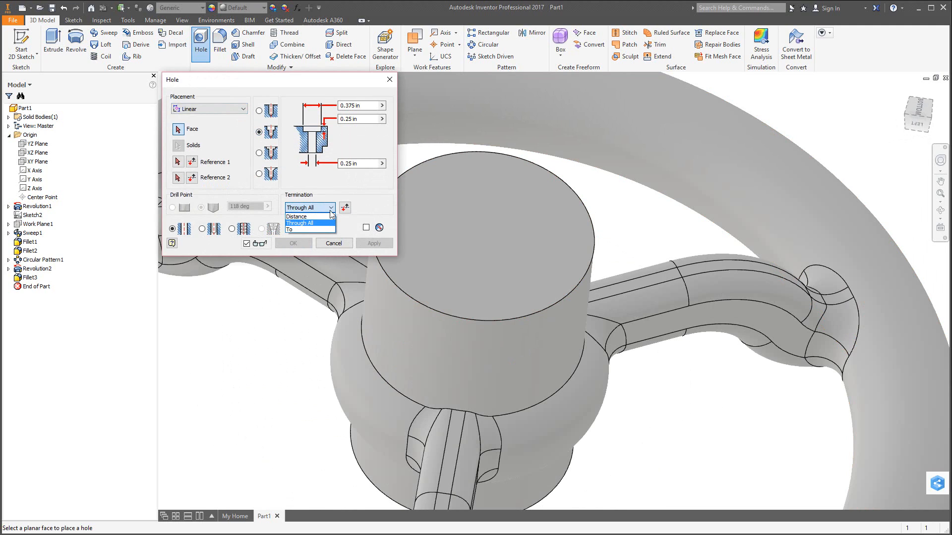
click(320, 217)
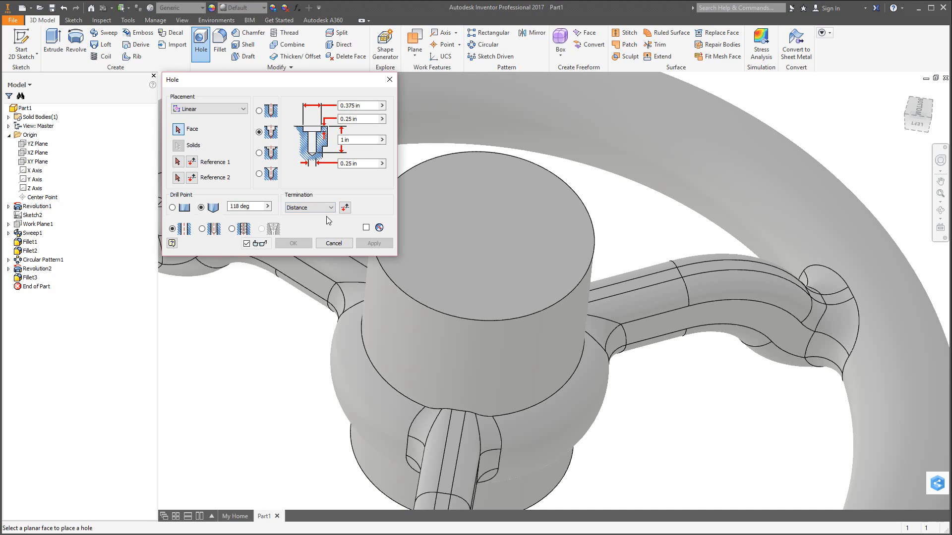
click(344, 140)
Place the counterbore hole on the hub's flat underside, concentric with the hub's cylindrical face, and create it
click(225, 111)
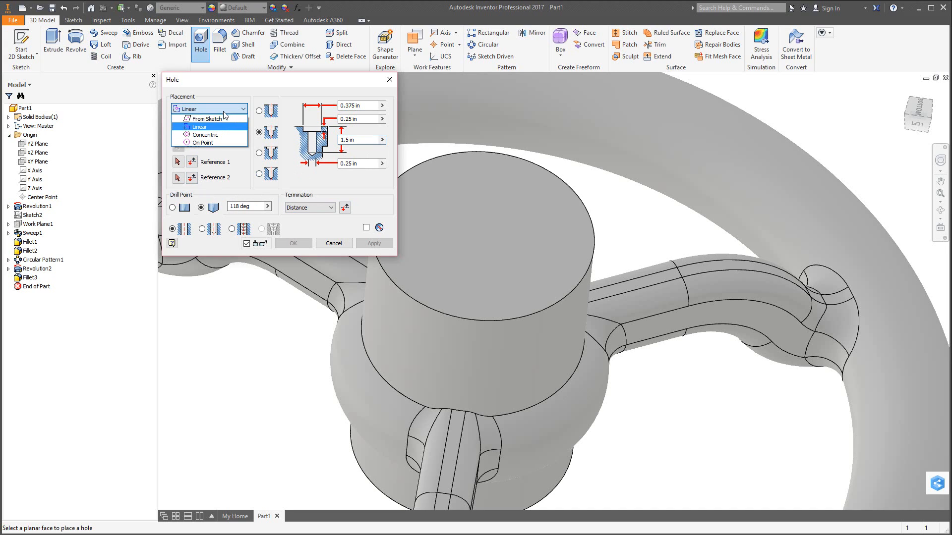
click(214, 138)
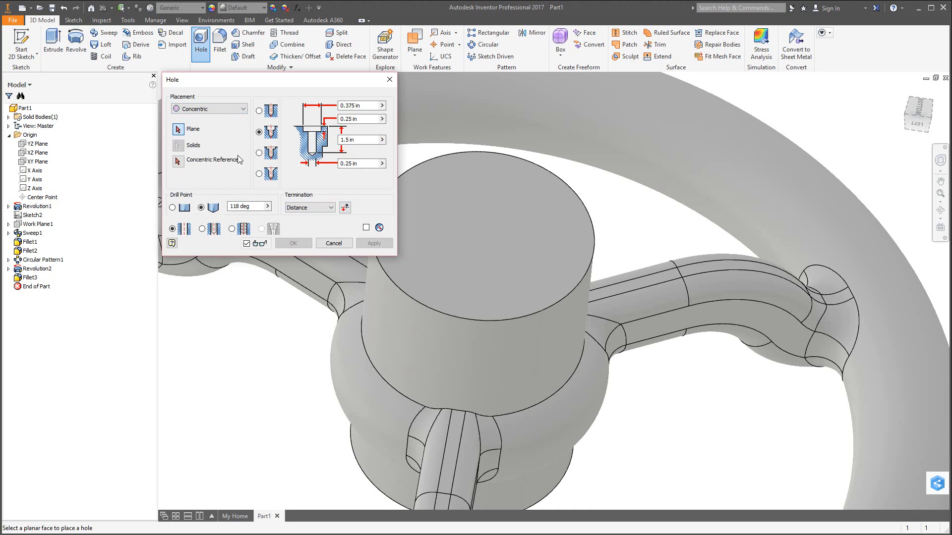
click(480, 227)
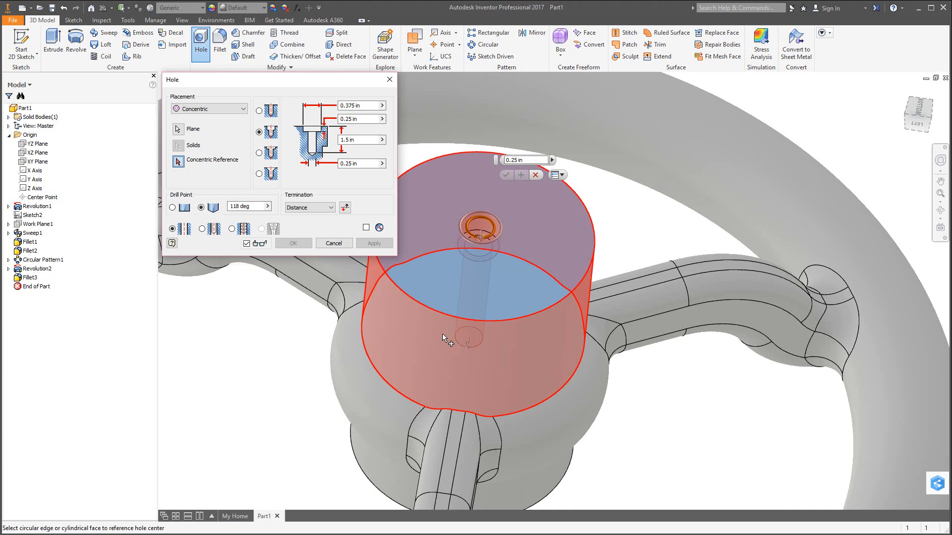
click(401, 331)
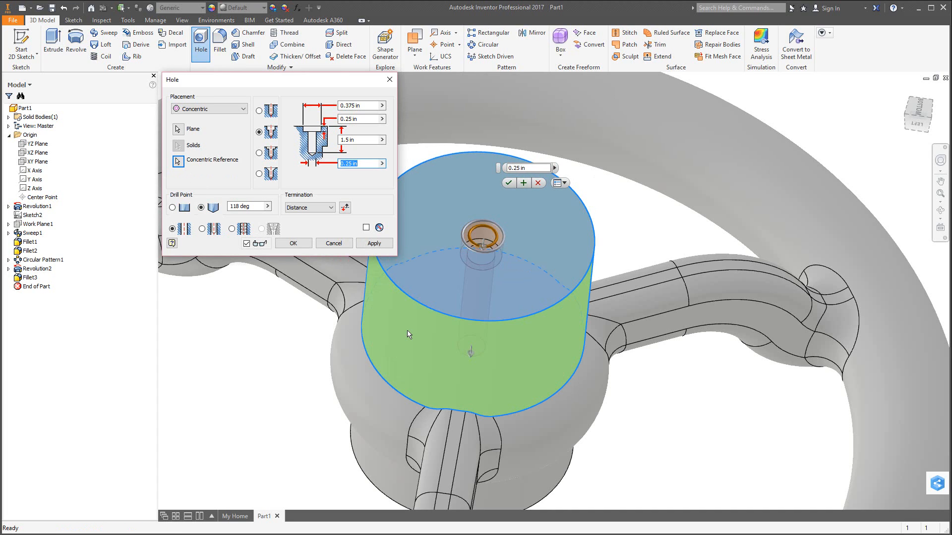
click(303, 242)
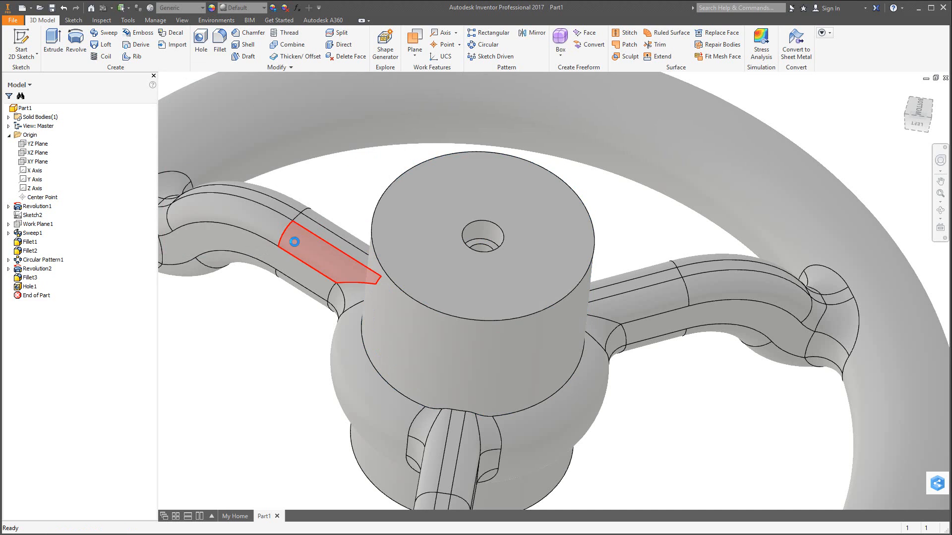
scroll(298, 366, up, 3)
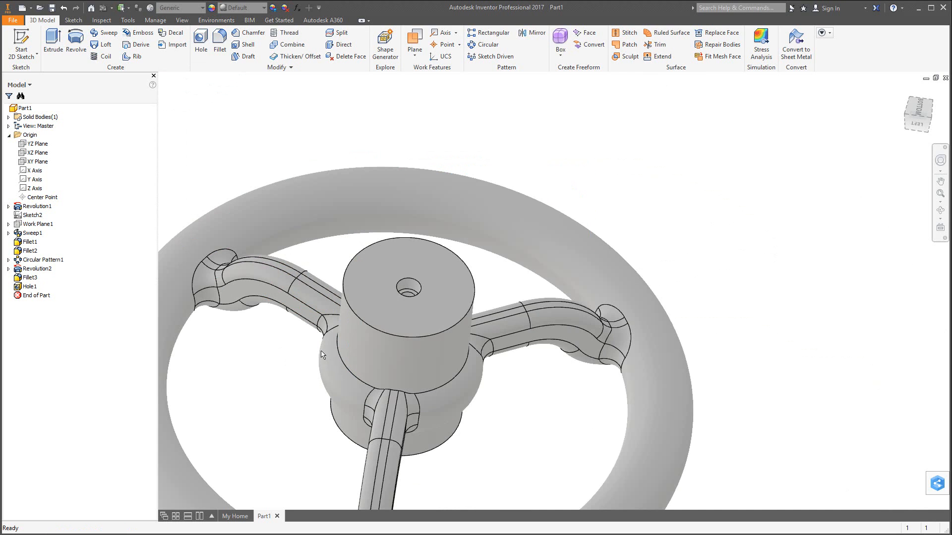
shift+middle_drag(381, 353, 564, 263)
scroll(562, 258, up, 5)
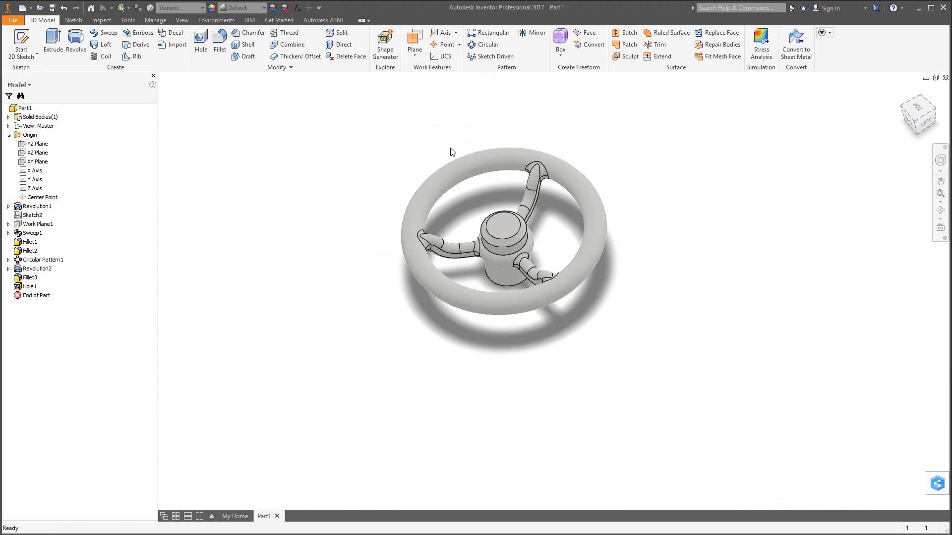
scroll(450, 145, down, 3)
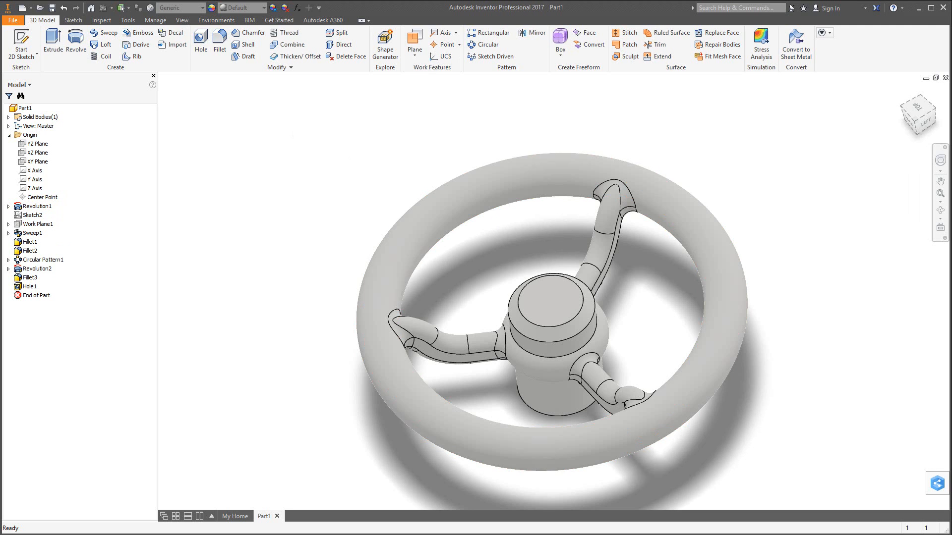
Switch to the exercise PDF, read past Exercise 4 to the dimensioned drawing of the following part, and return to Inventor
key(alt+Tab)
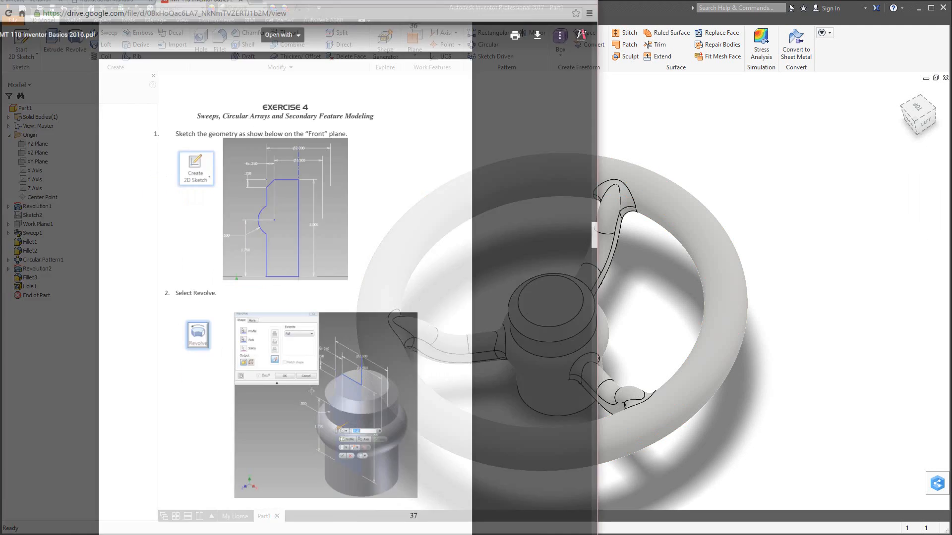
scroll(392, 346, down, 10)
scroll(392, 346, down, 20)
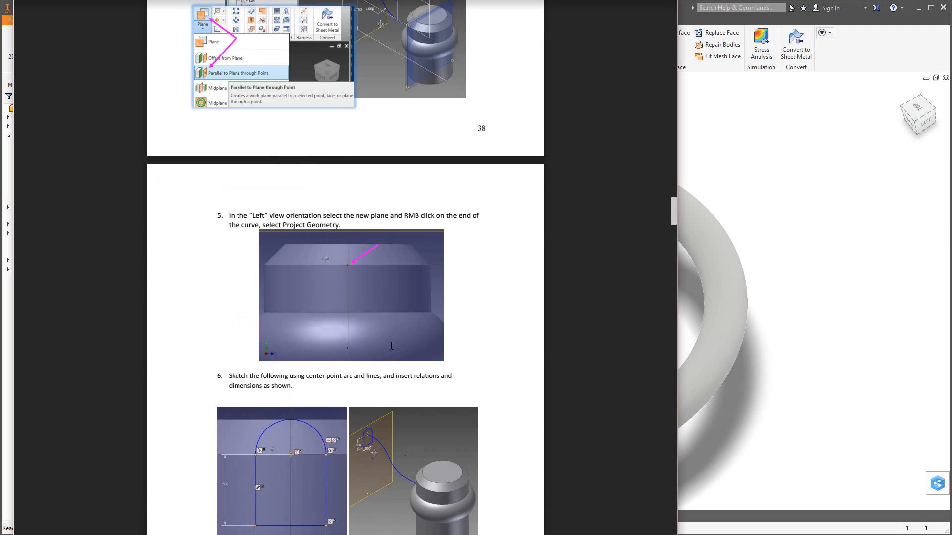
scroll(390, 347, down, 20)
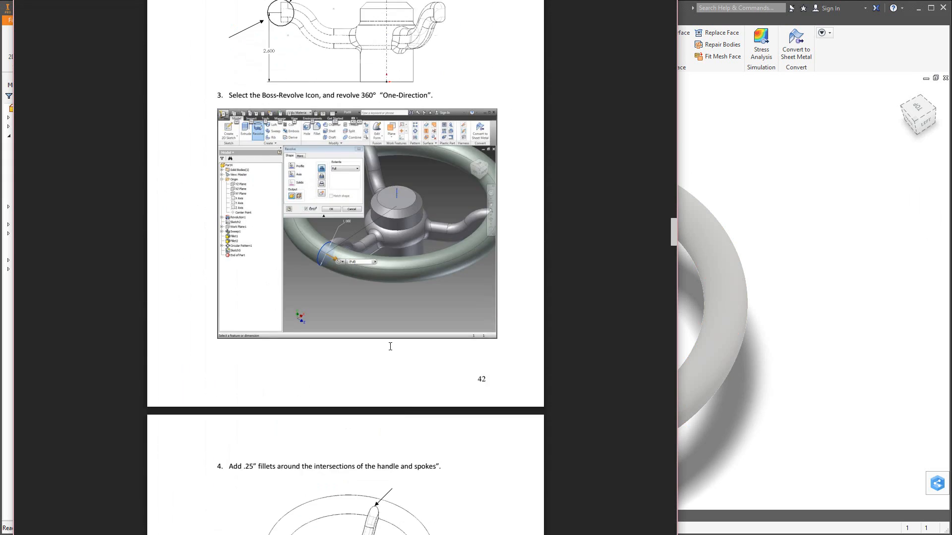
scroll(390, 346, down, 10)
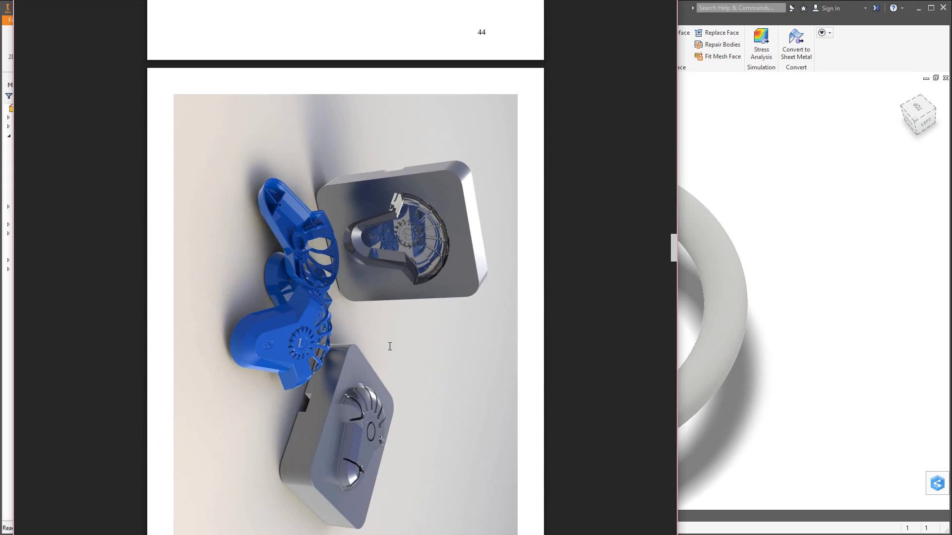
scroll(390, 347, up, 2)
scroll(271, 225, down, 8)
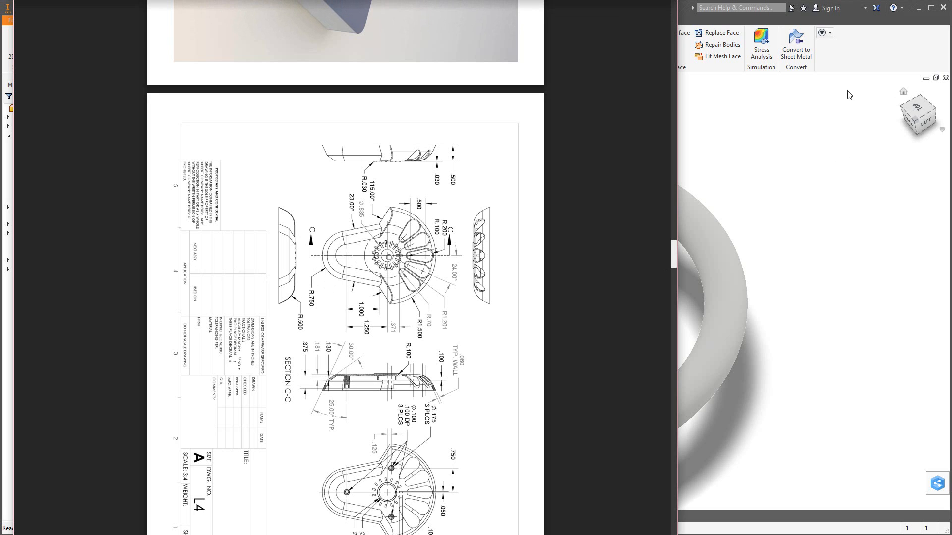
click(868, 50)
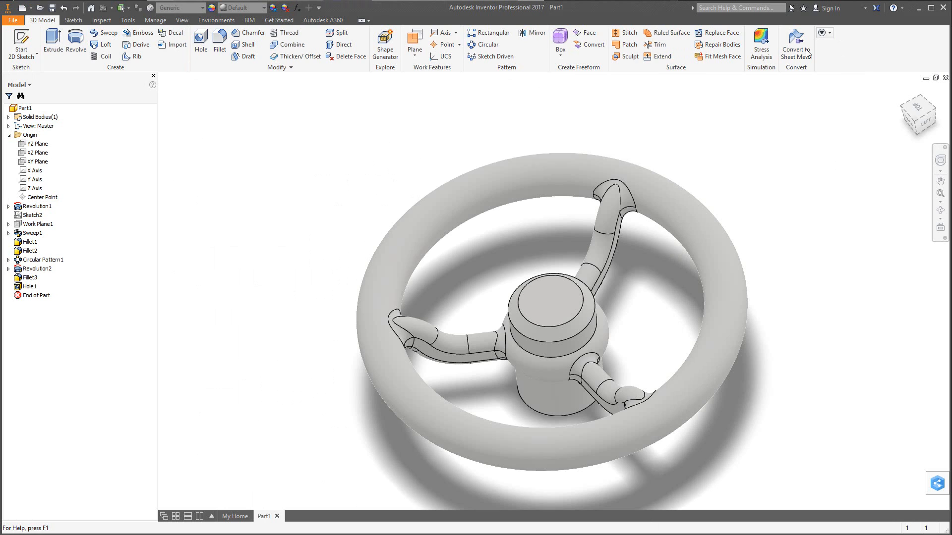
Create a new part from the English Standard (in).ipt template and start a sketch on the XY plane
click(22, 7)
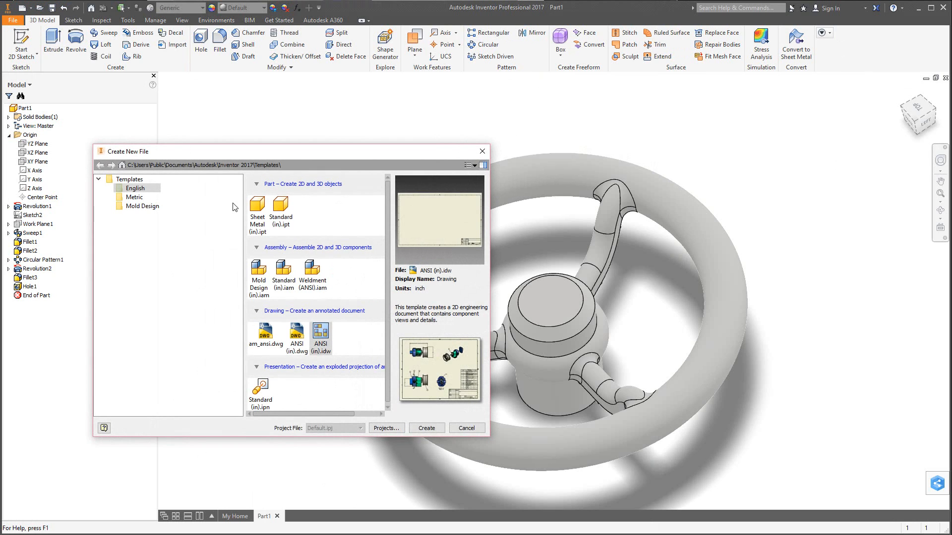
click(281, 208)
click(425, 429)
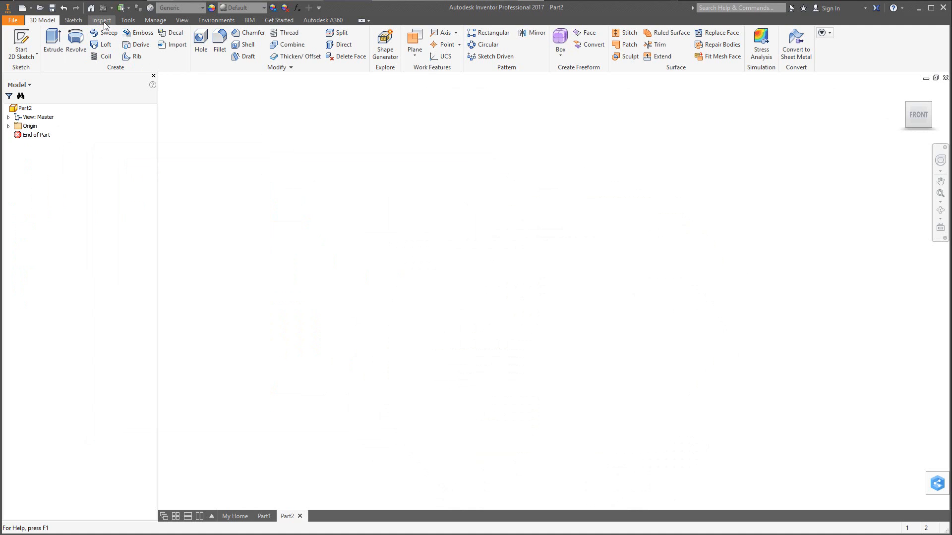
click(21, 42)
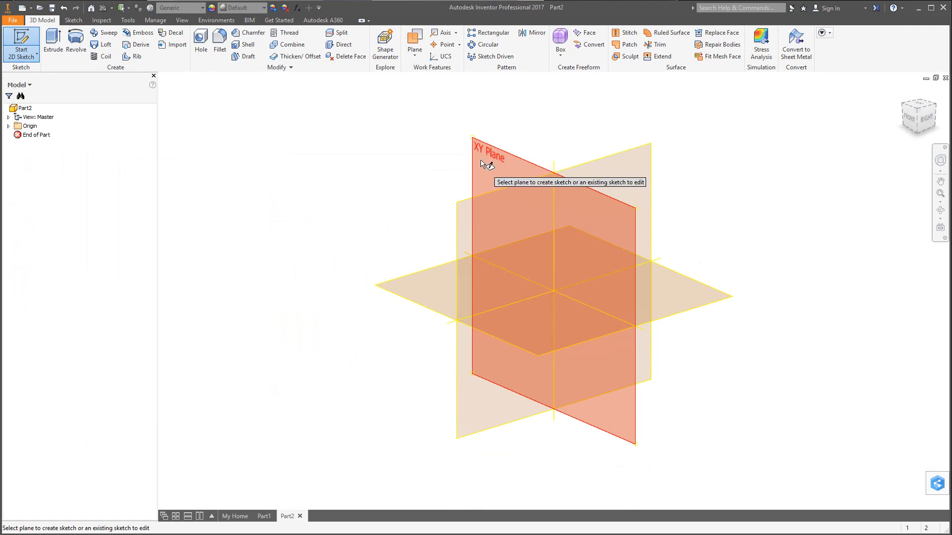
click(492, 150)
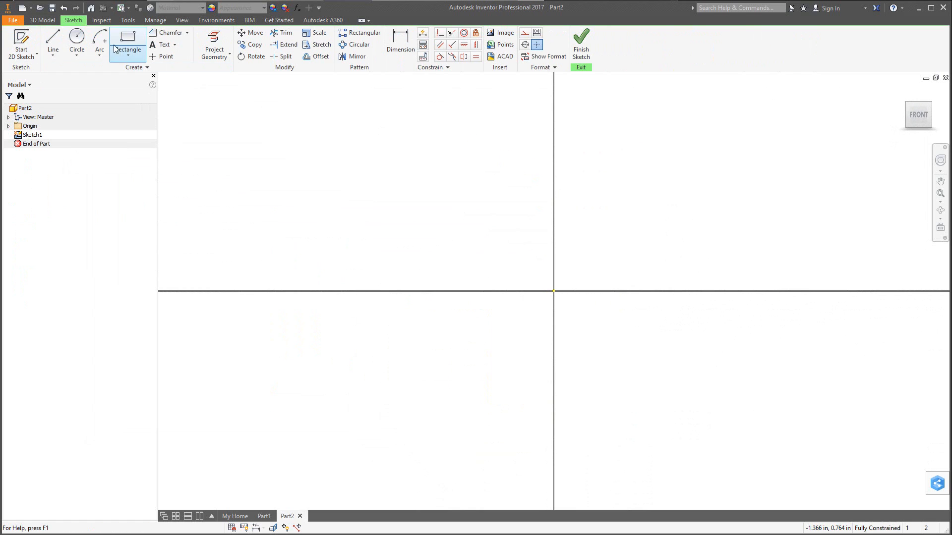
Draw a vertical line about 0.89 in long upward from the origin and convert it to a centerline
click(53, 41)
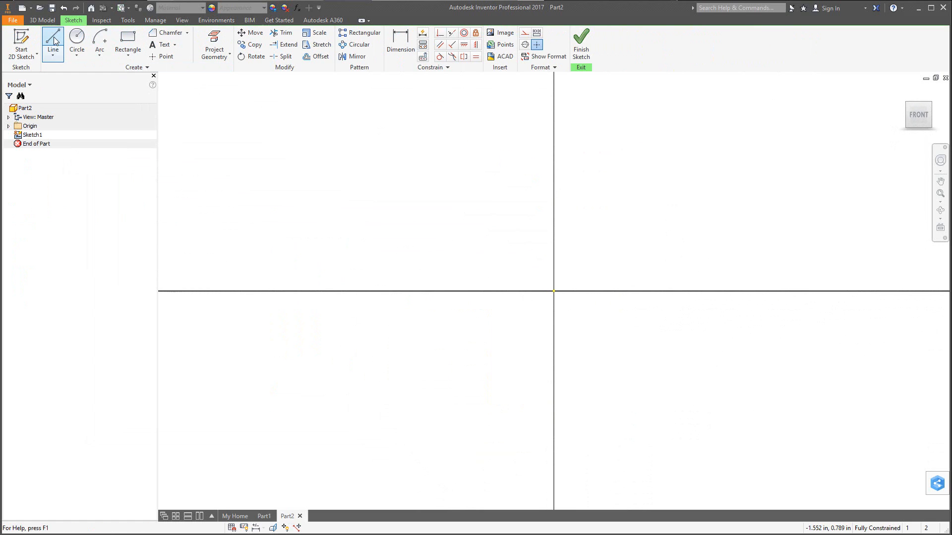
click(554, 291)
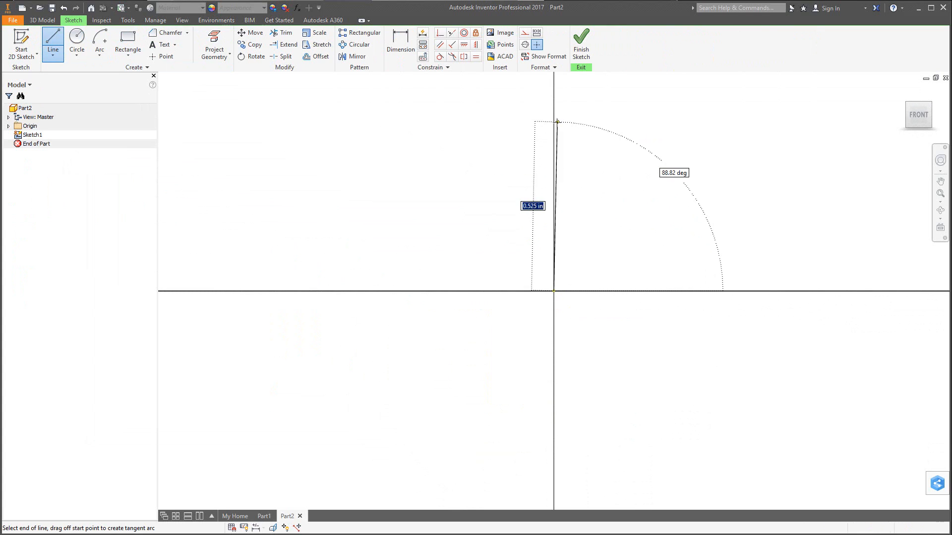
scroll(559, 128, up, 2)
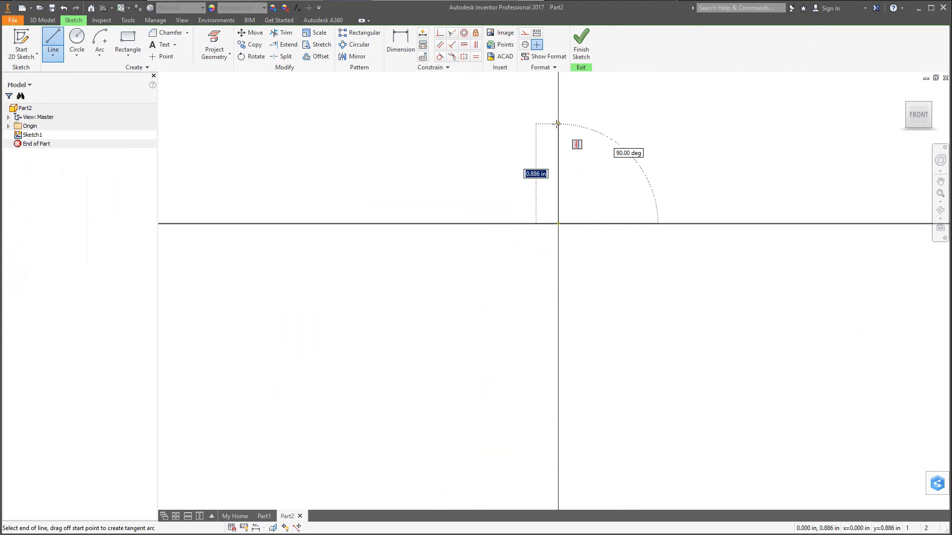
click(558, 124)
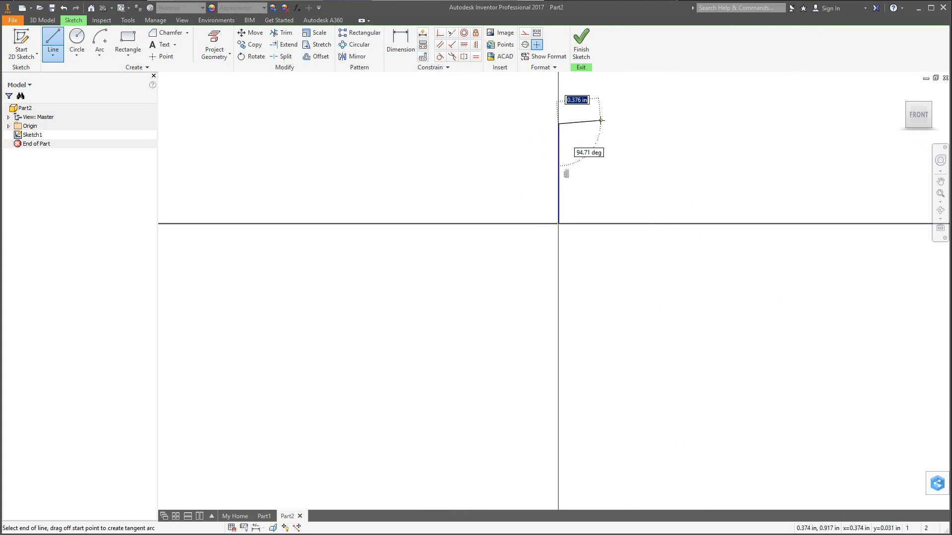
key(Escape)
key(Escape)
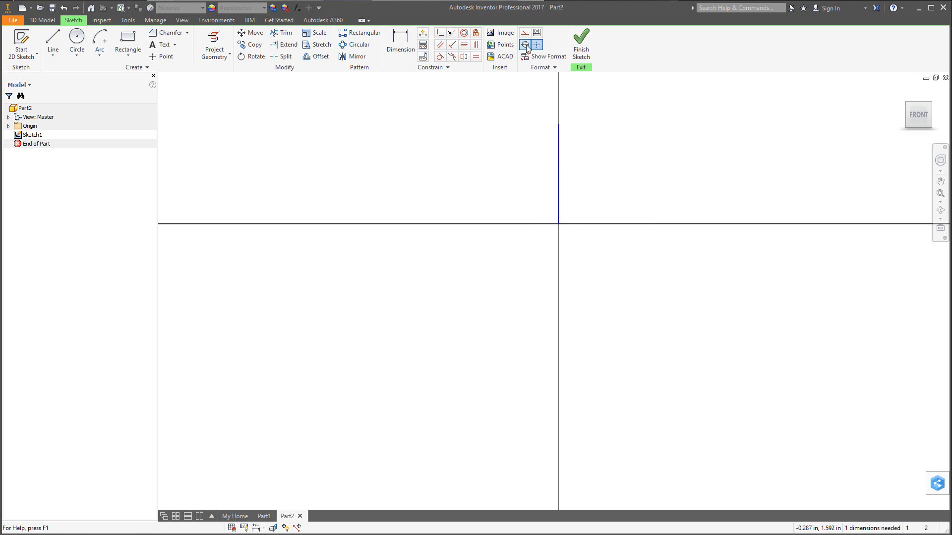
click(559, 149)
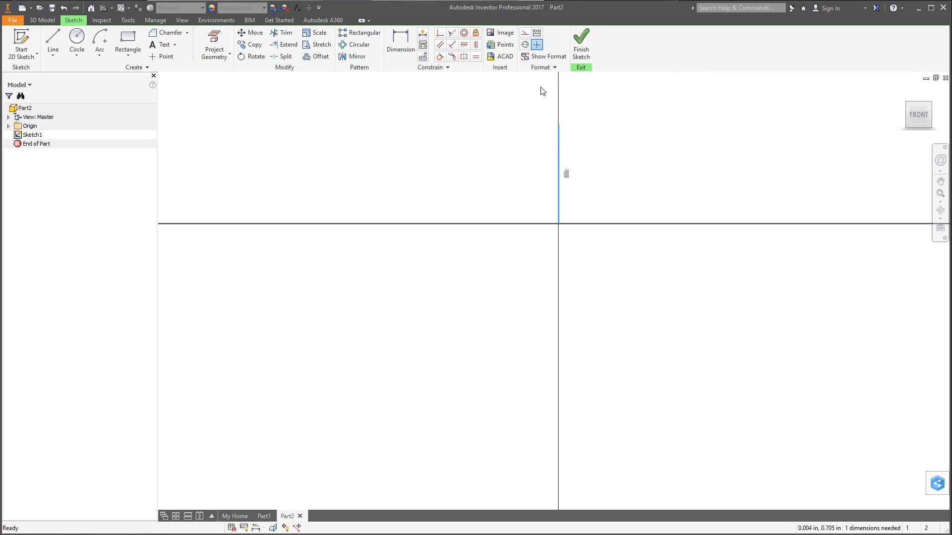
click(537, 44)
Draw two connected lines beside the centerline: a steep one about 0.356 in long from below the horizontal axis, then one about 0.201 in outward
scroll(598, 140, up, 3)
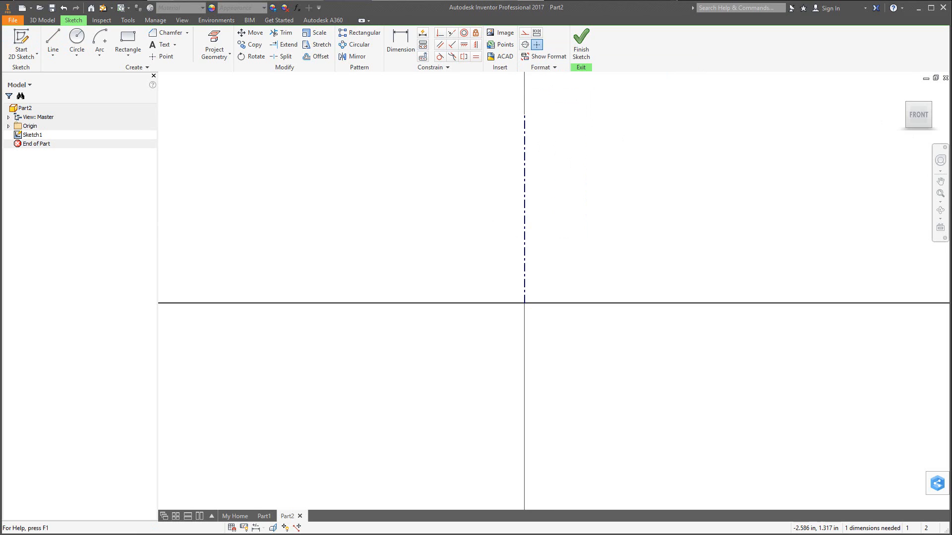
click(53, 39)
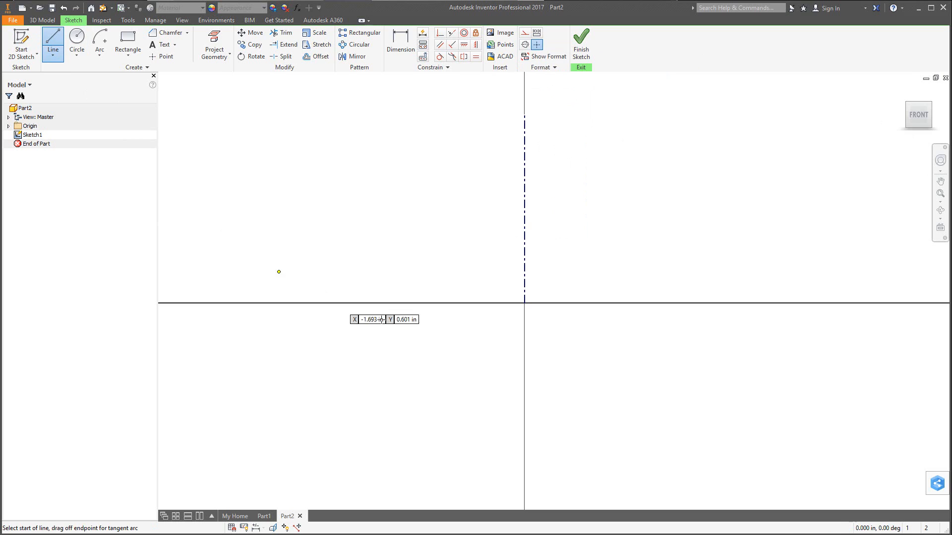
click(491, 322)
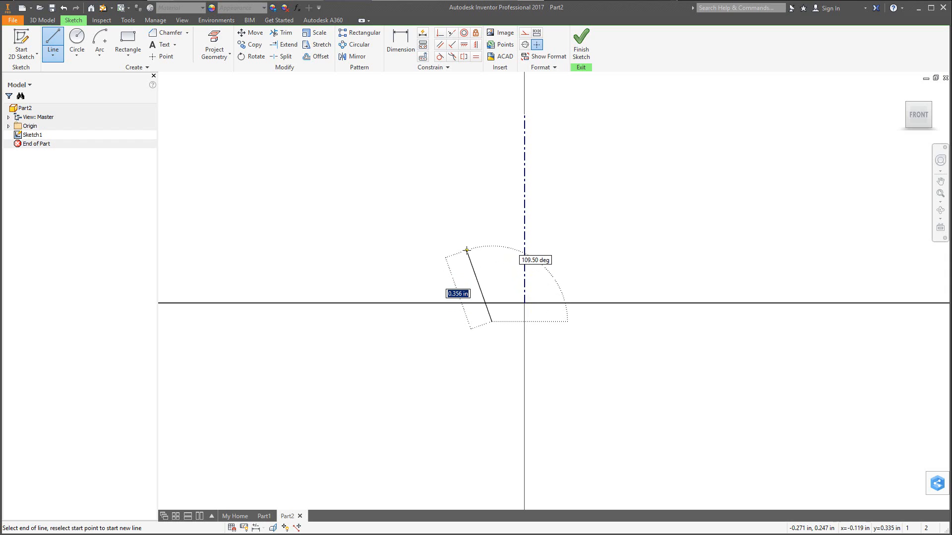
click(466, 251)
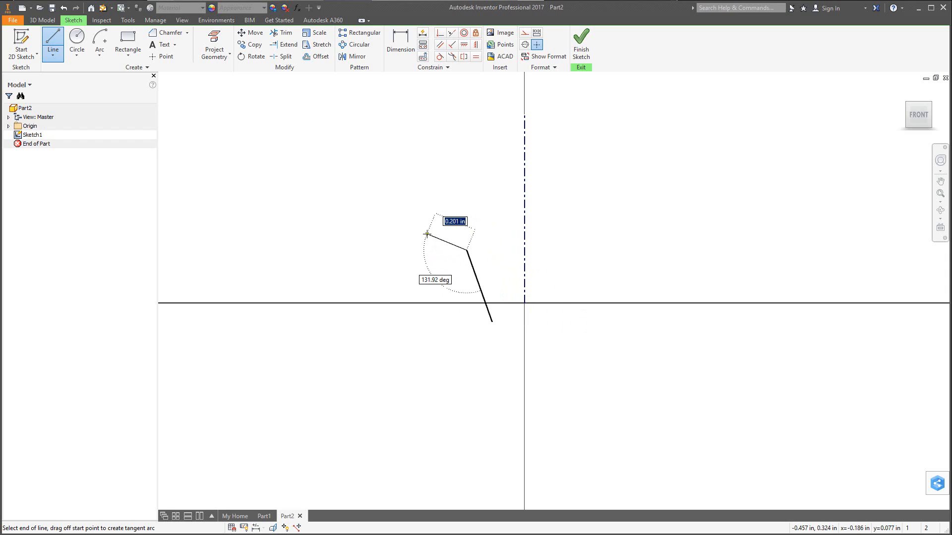
click(427, 234)
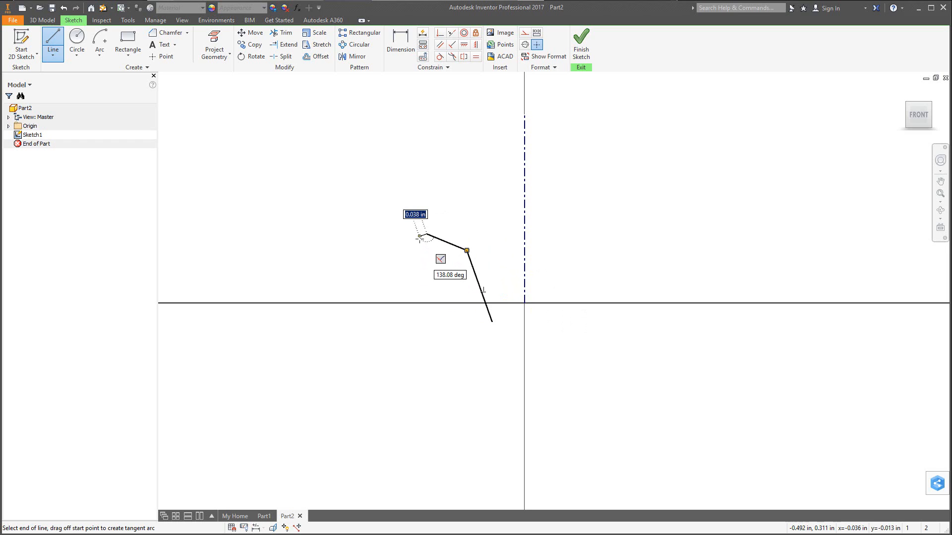
key(Escape)
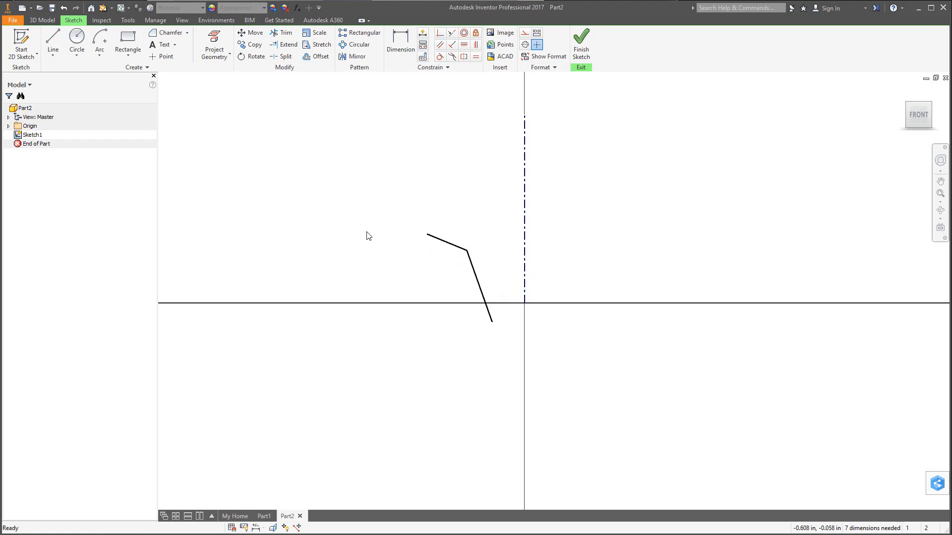
Mirror the two connected lines about the vertical centerline
click(346, 57)
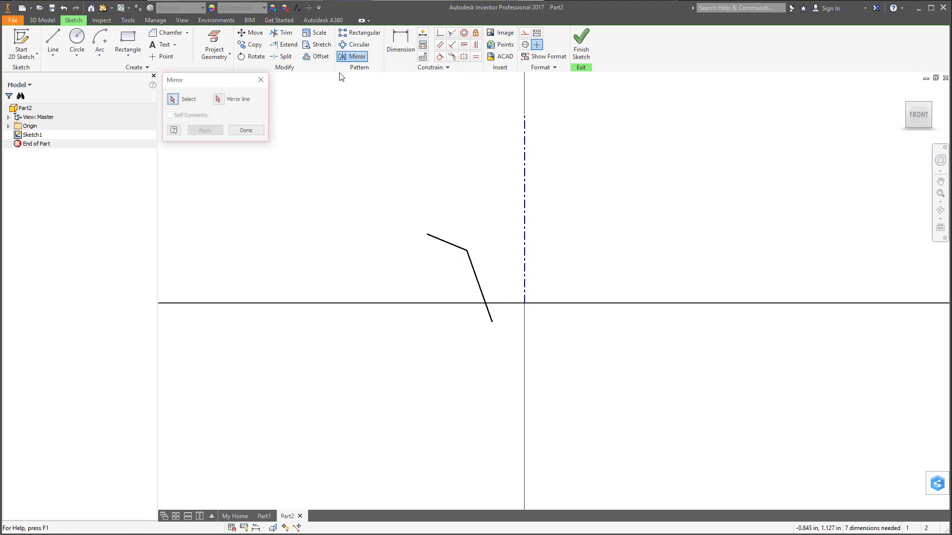
drag(399, 210, 508, 352)
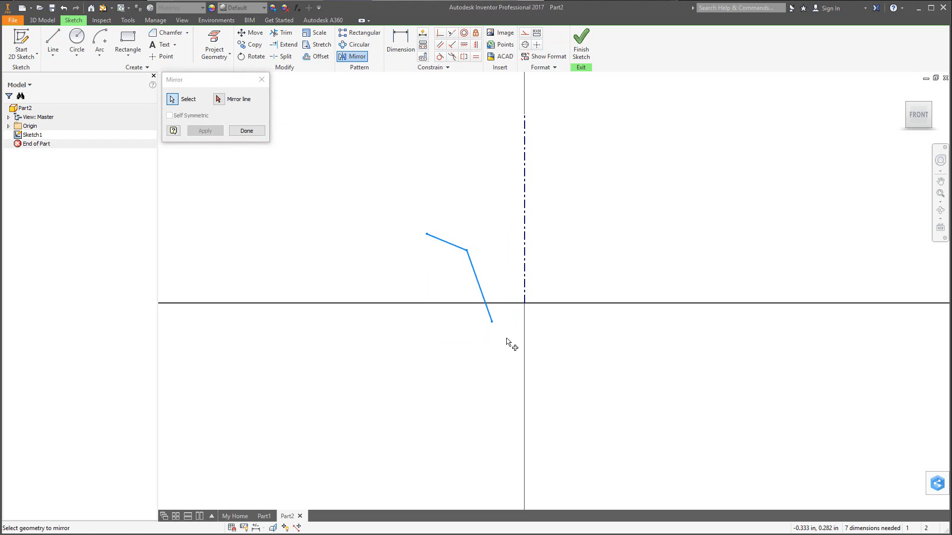
click(221, 100)
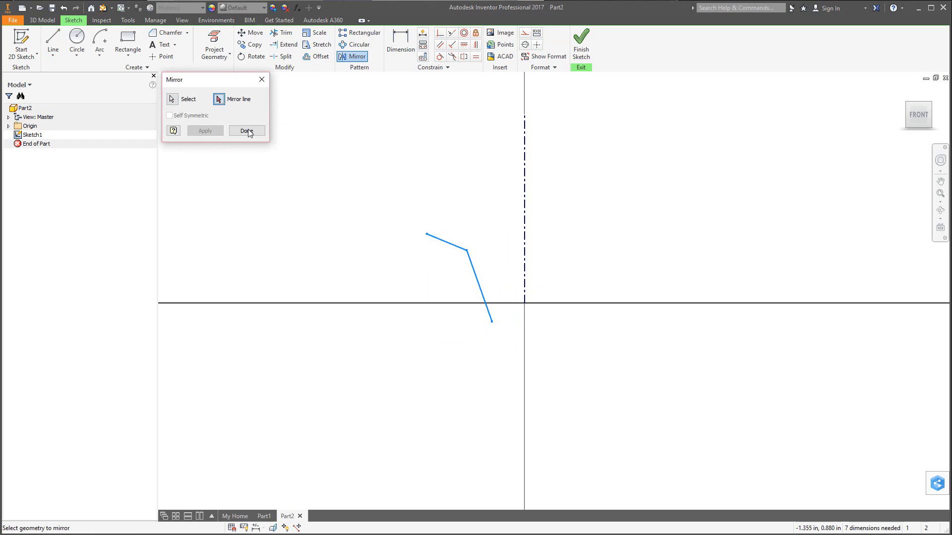
click(524, 220)
click(205, 130)
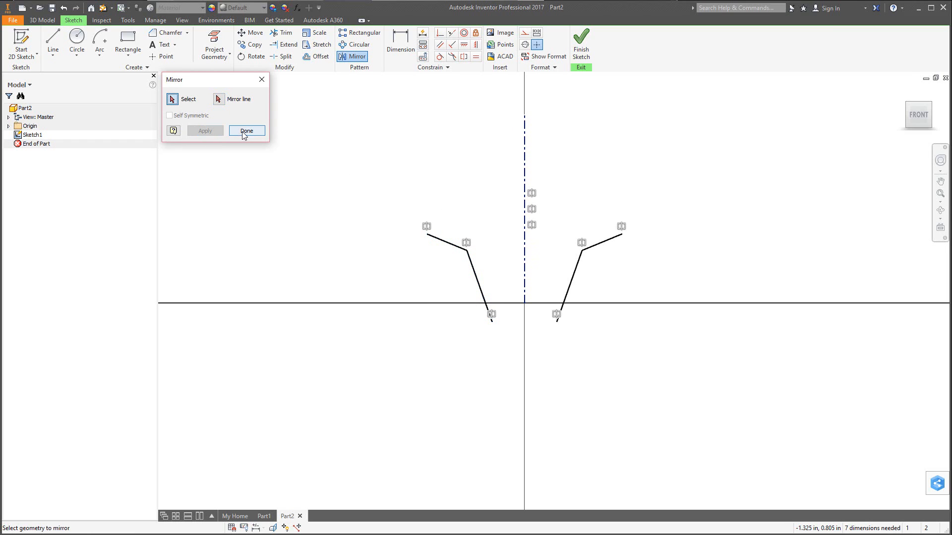
click(245, 131)
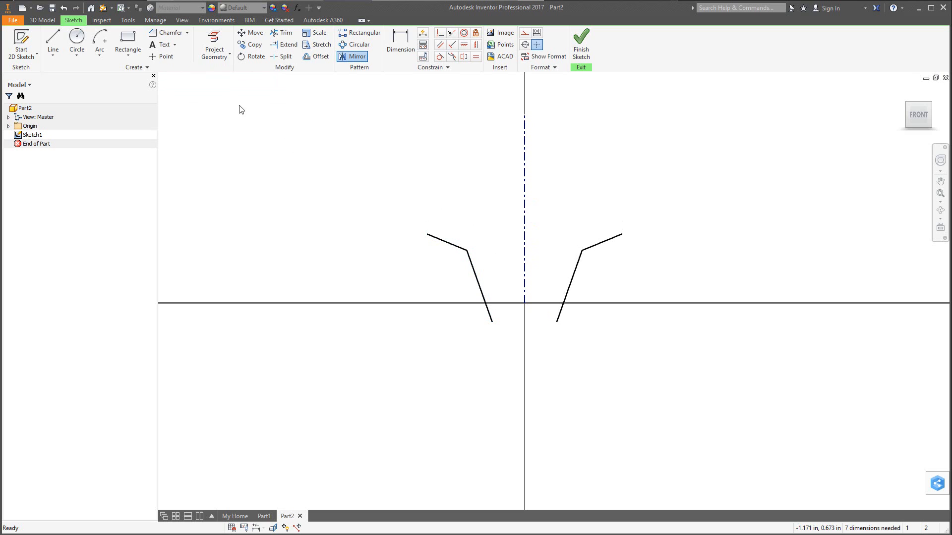
Join the lower ends of the two steep lines with a tangent arc
click(100, 58)
click(116, 97)
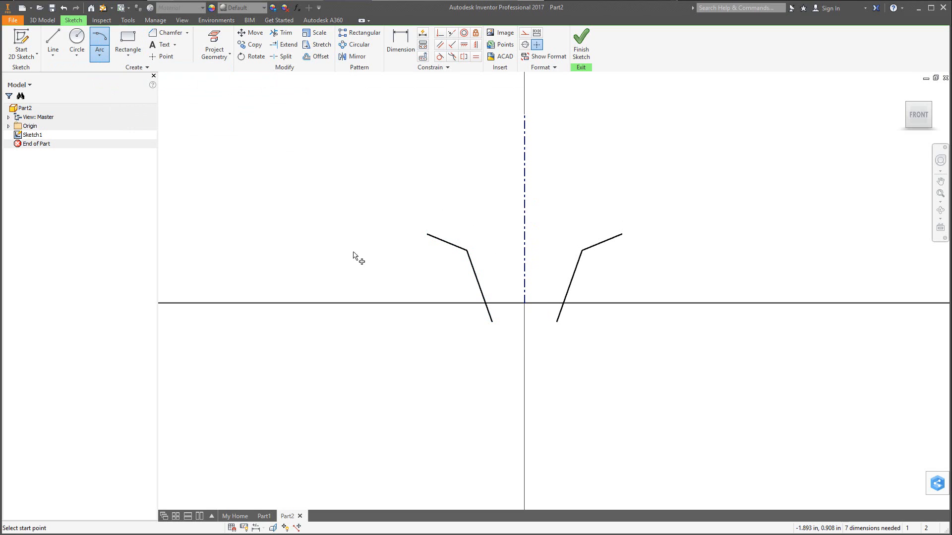
click(492, 321)
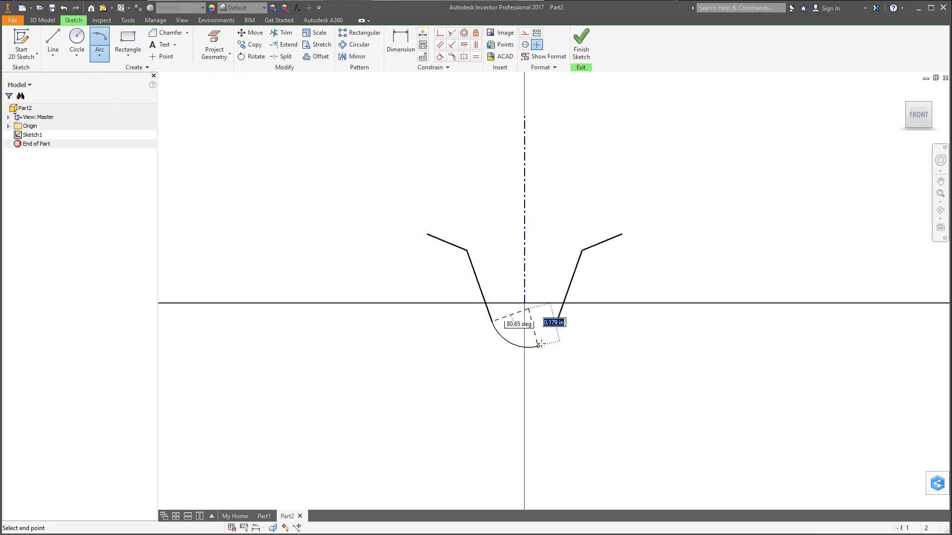
click(557, 321)
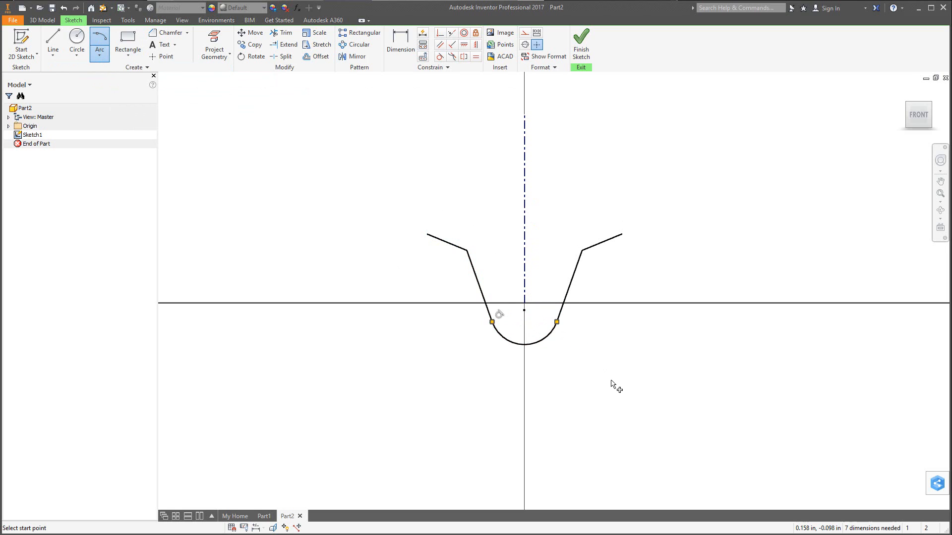
Close the profile's top with a three-point arc of about 0.494 in radius between the outer ends of the short lines
click(100, 55)
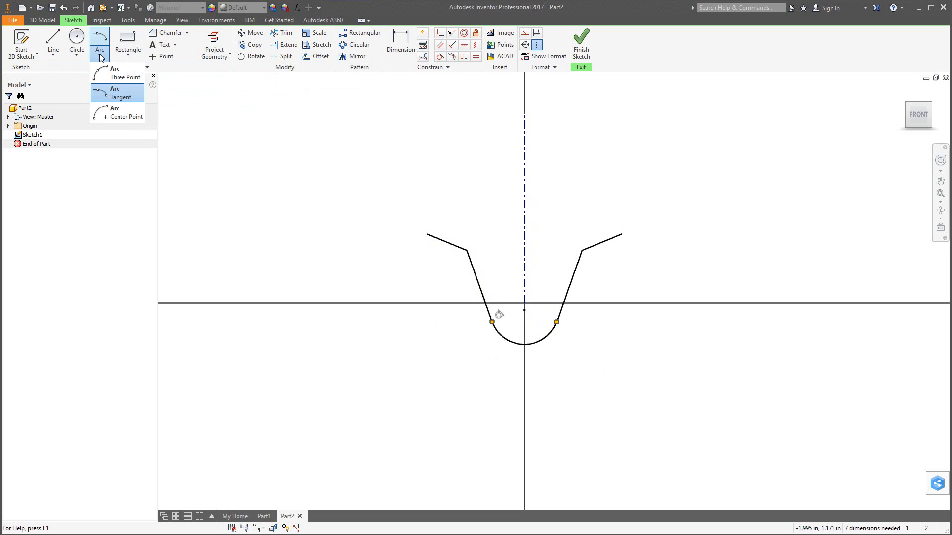
click(106, 75)
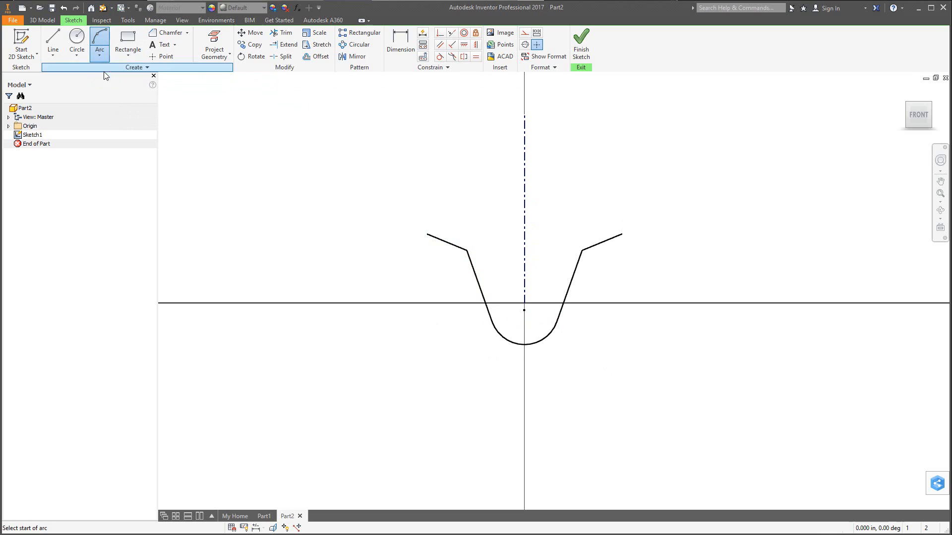
click(426, 234)
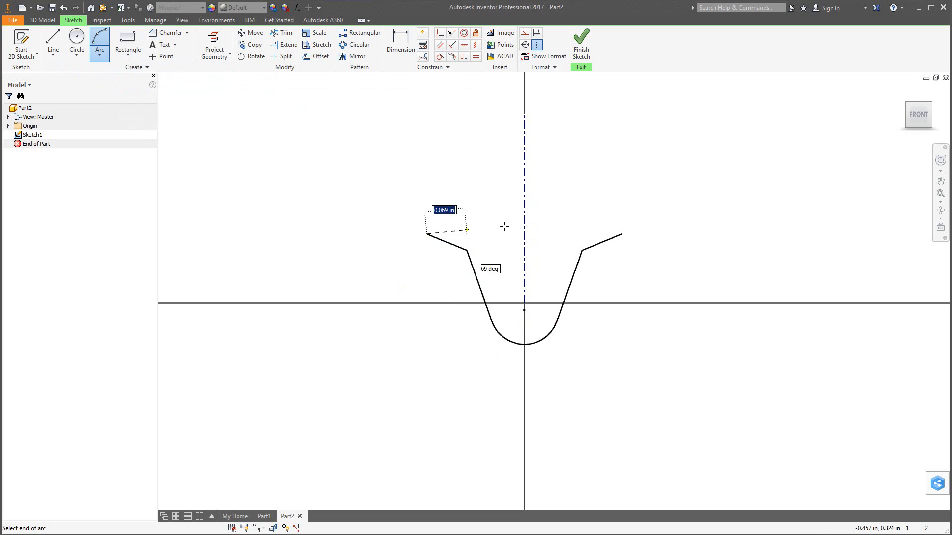
click(621, 234)
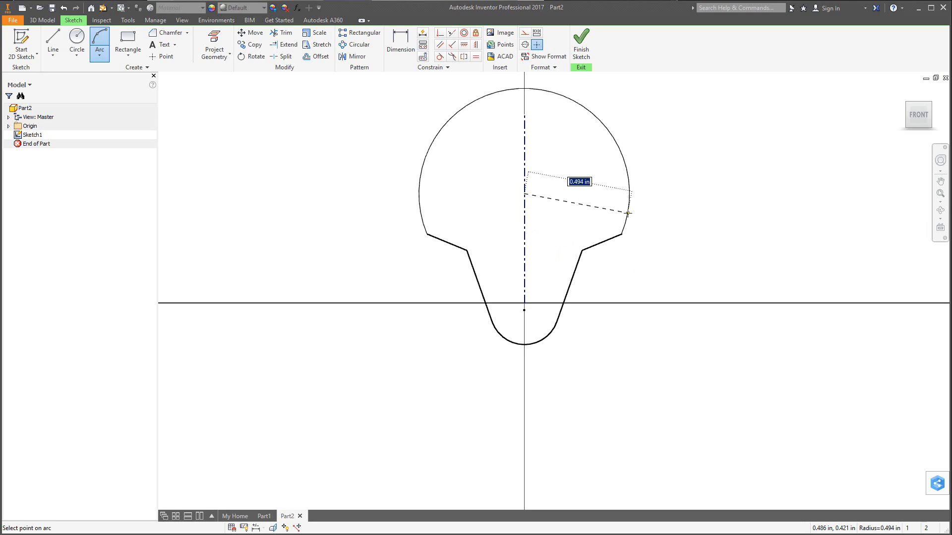
click(628, 213)
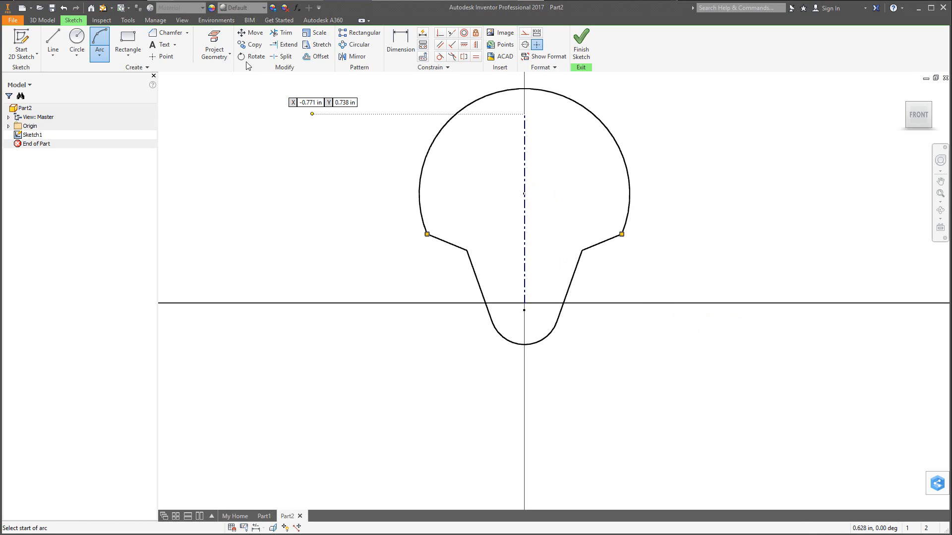
Dimension the angle between the two steep lower lines as 25 degrees
click(401, 44)
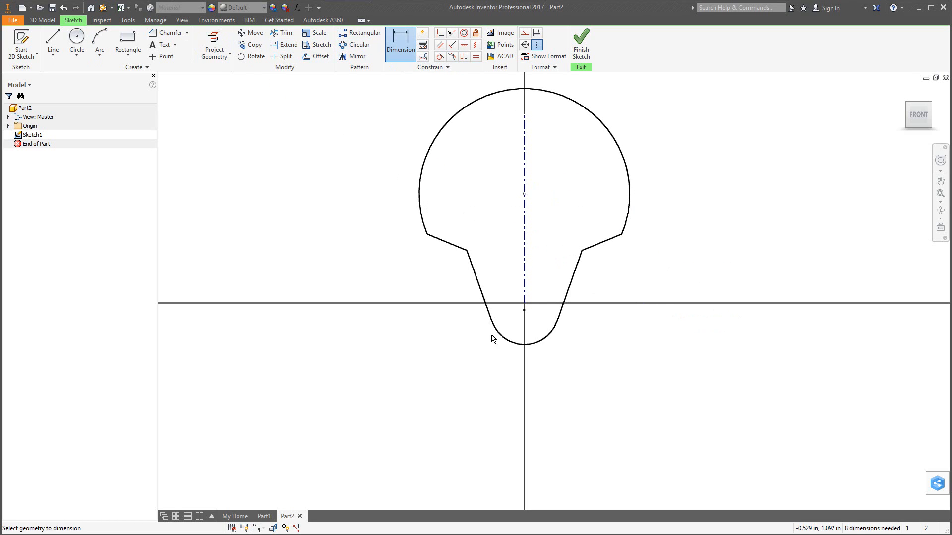
click(484, 297)
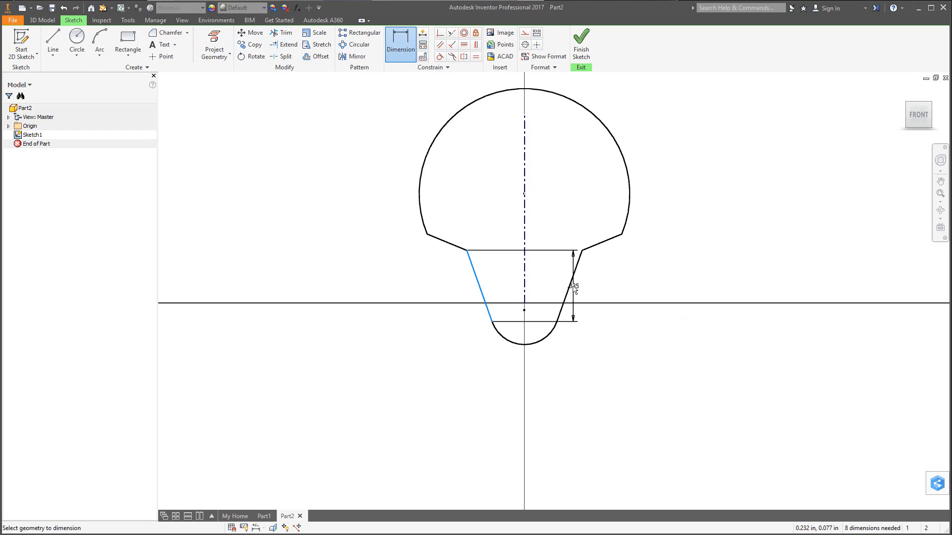
click(570, 286)
click(548, 248)
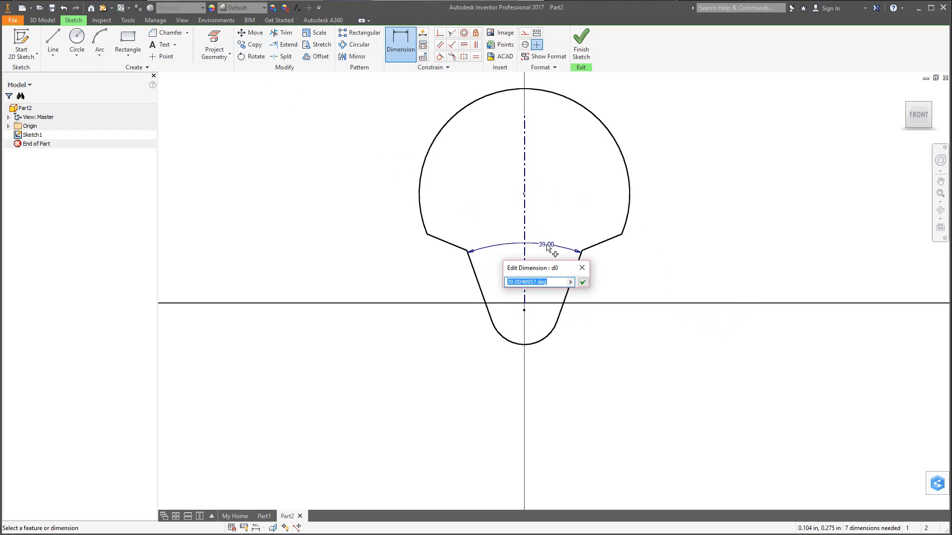
text(25)
key(Return)
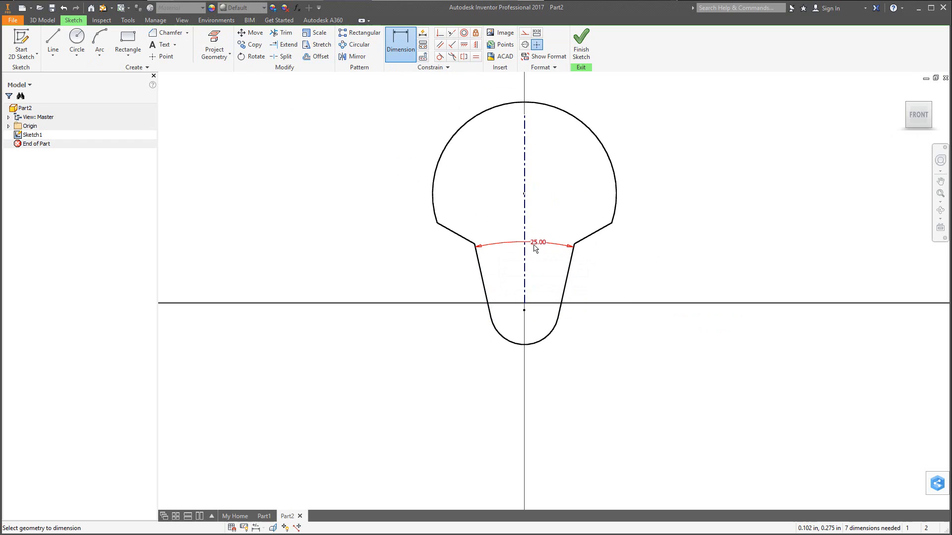
Dimension the angle between the two short upper lines as 118 degrees
click(451, 236)
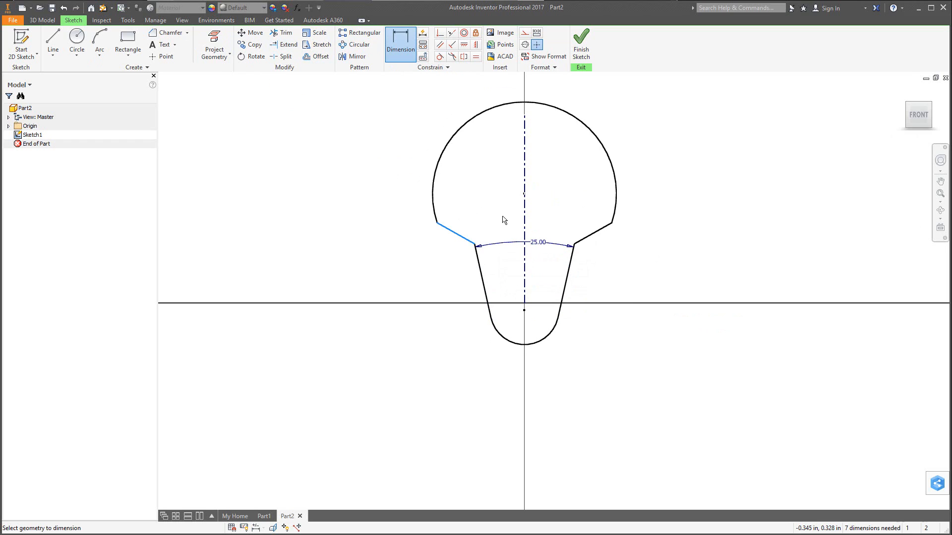
click(601, 230)
click(559, 212)
text(1)
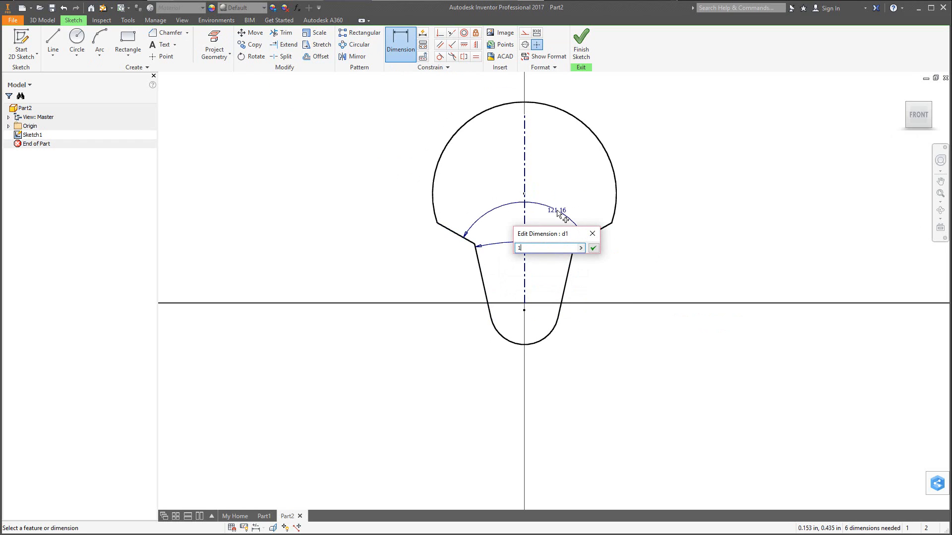
text(18)
key(Return)
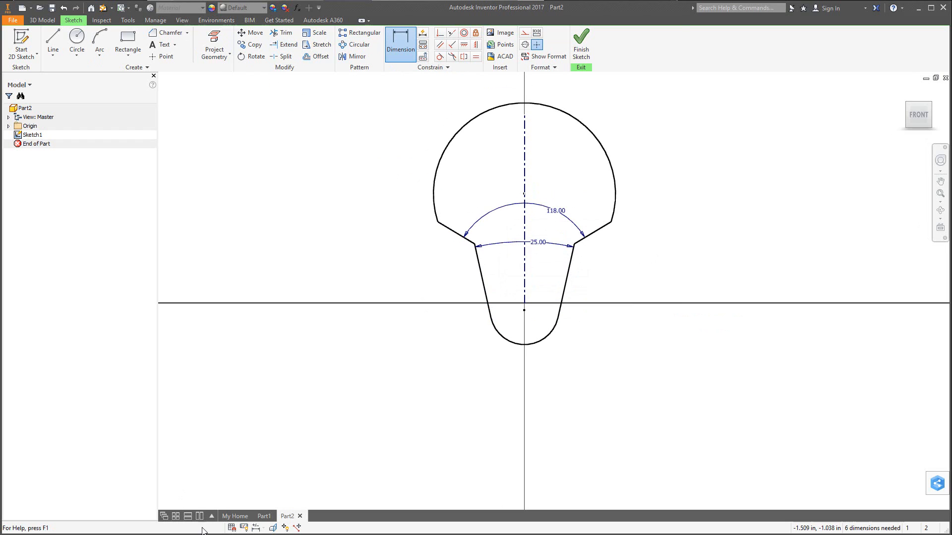
Check the exercise PDF drawing, and correct the short lines' angle to 115 degrees and the steep lines' angle to 23 degrees
key(alt+Tab)
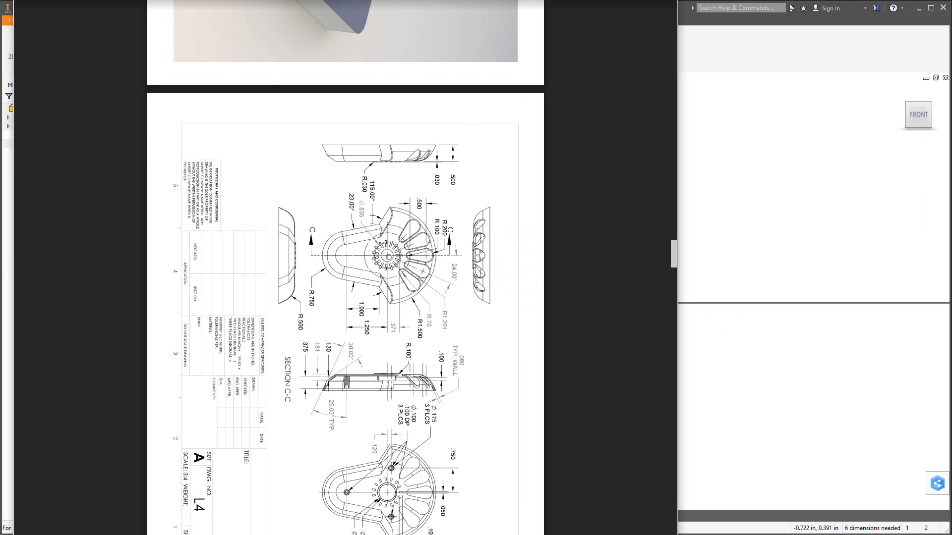
click(820, 235)
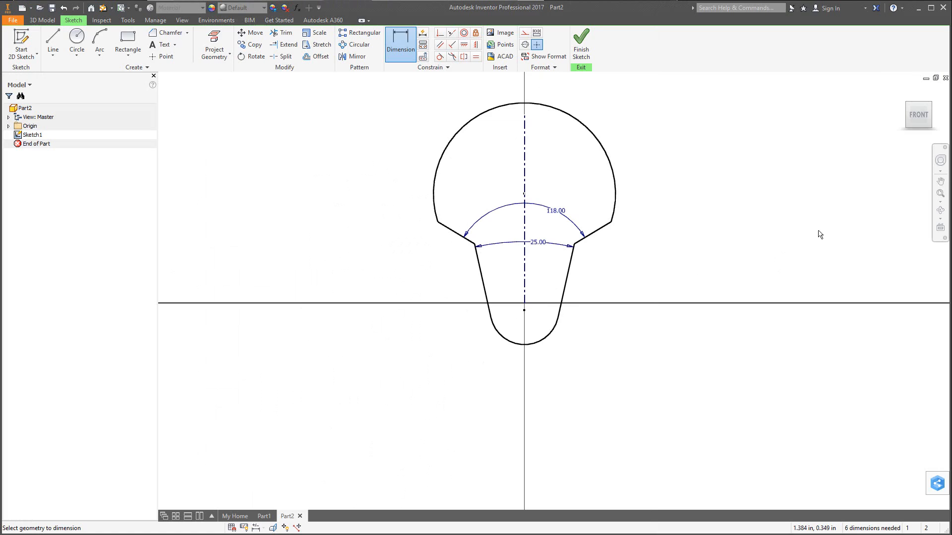
click(553, 211)
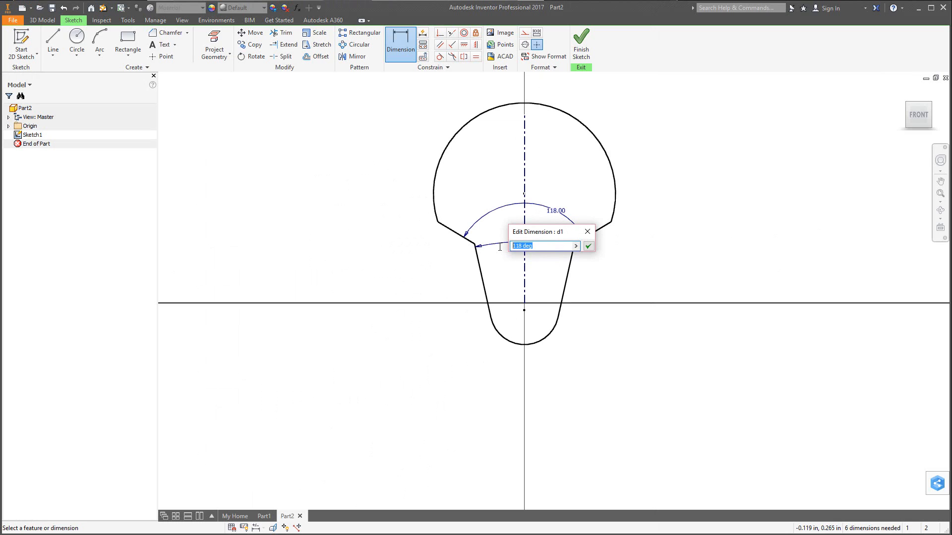
click(589, 247)
click(539, 243)
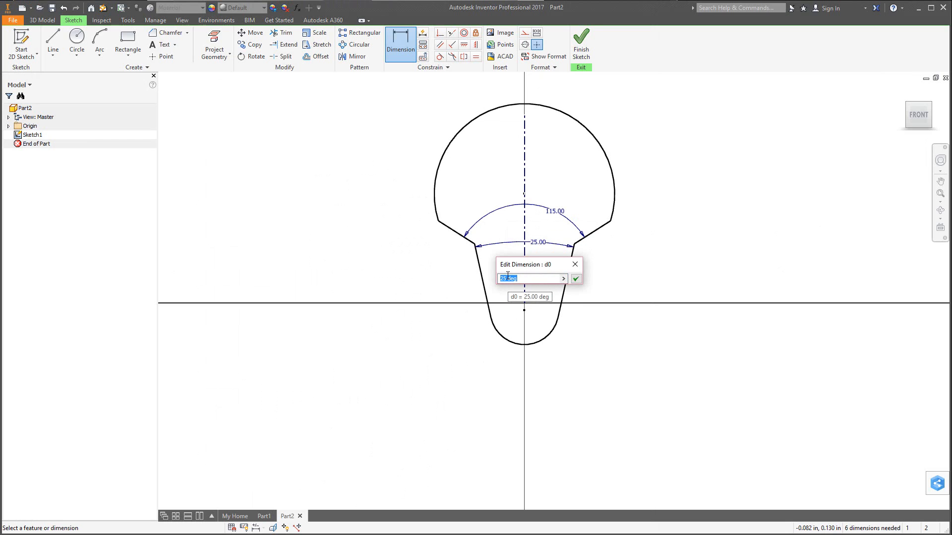
click(576, 280)
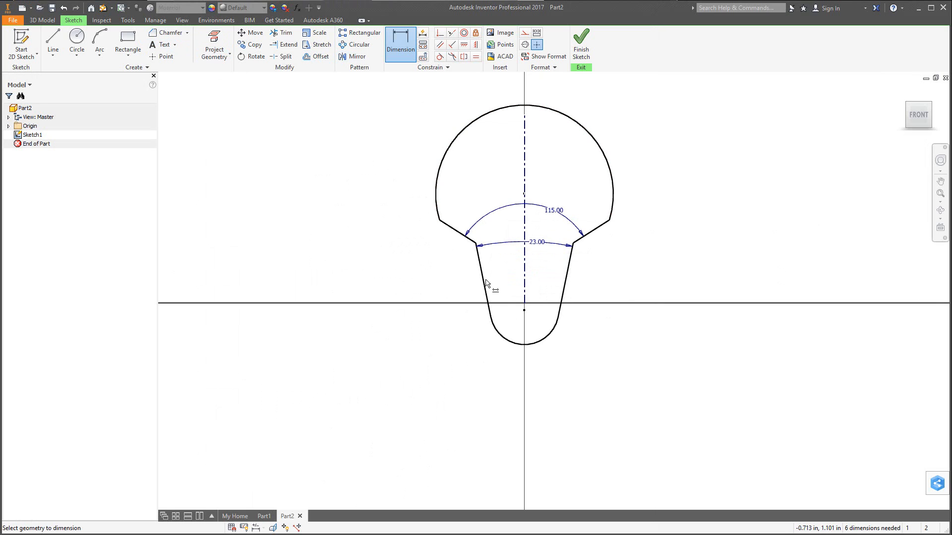
Dimension the radius of the small bottom arc as .75 in
click(549, 341)
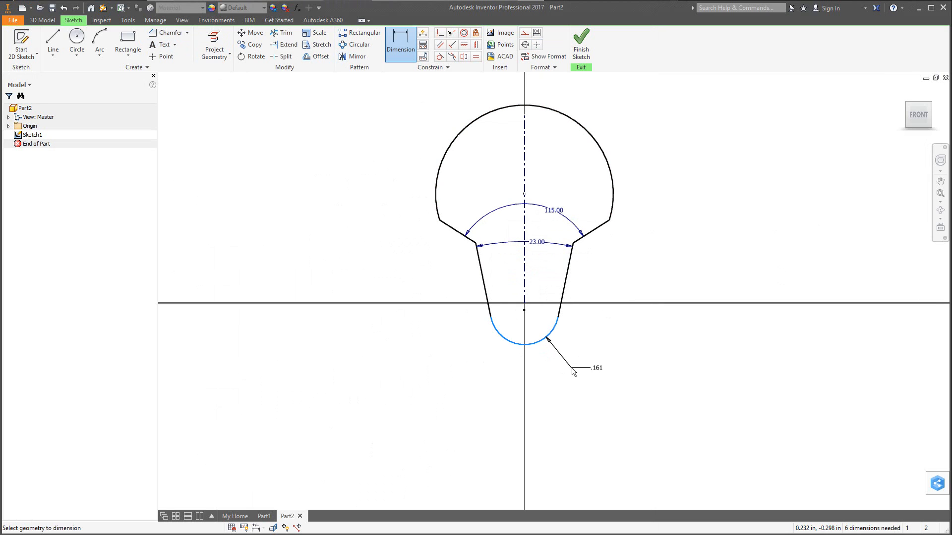
click(573, 371)
text(.75)
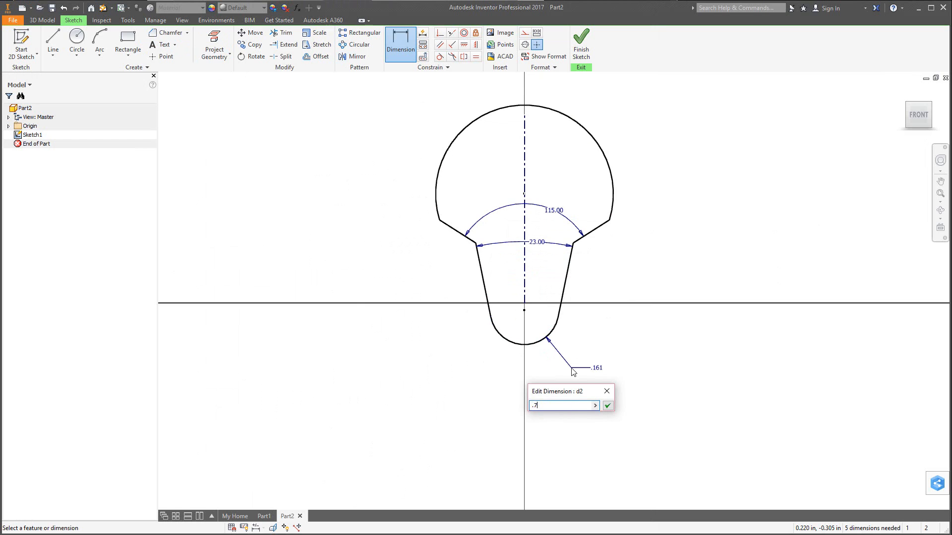
key(Return)
Dimension the radius of the large upper arc as 1.5 in
scroll(581, 387, down, 8)
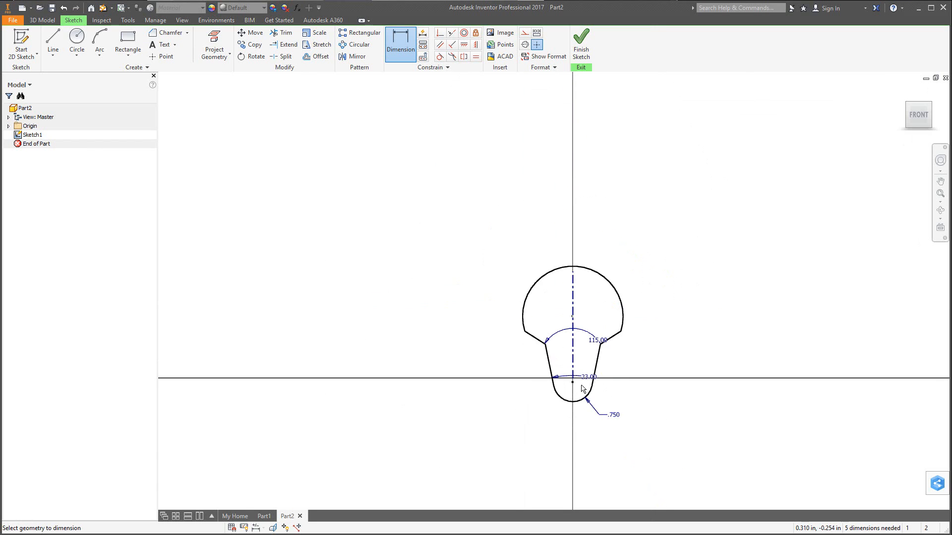
click(603, 290)
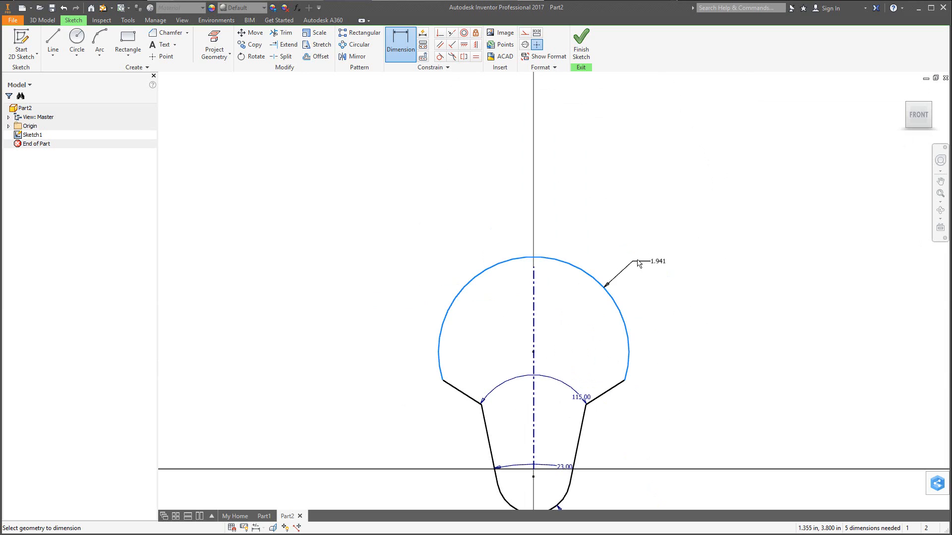
click(640, 262)
text(1.5)
key(Return)
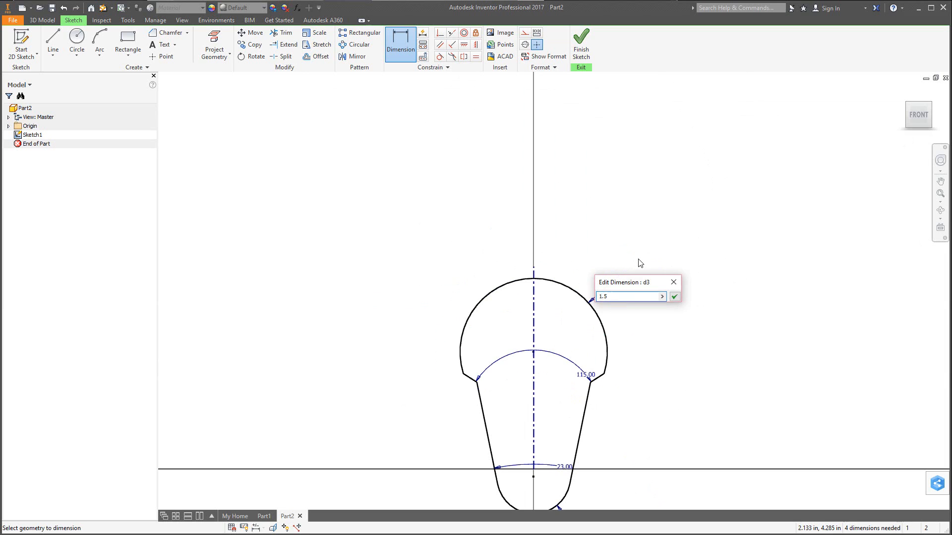
Dimension the vertical distance between the centers of the small bottom arc and the large upper arc as 1.25 in
scroll(602, 395, down, 3)
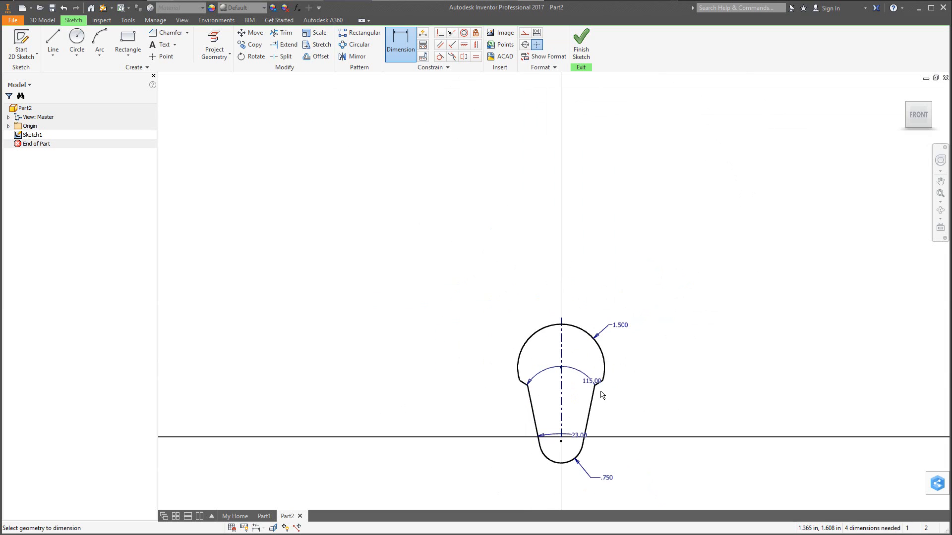
click(574, 460)
click(605, 362)
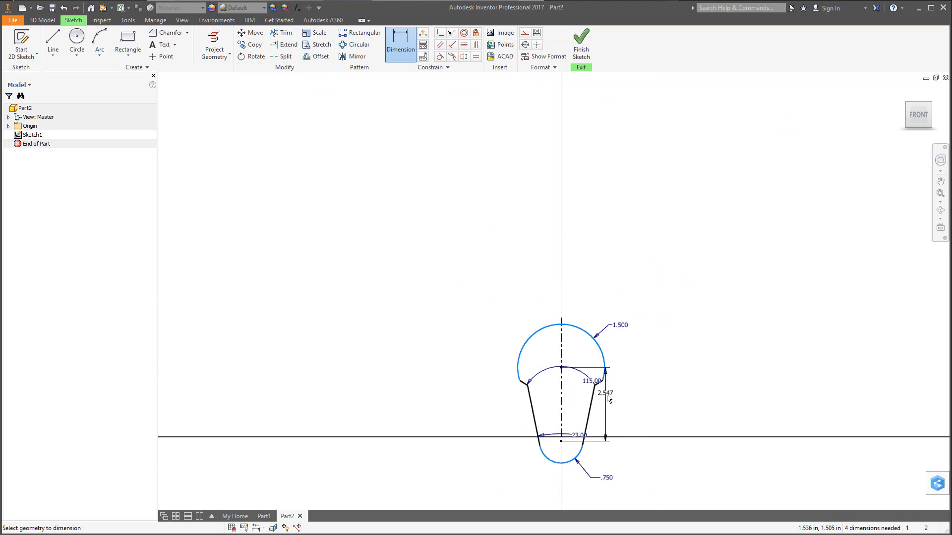
click(627, 404)
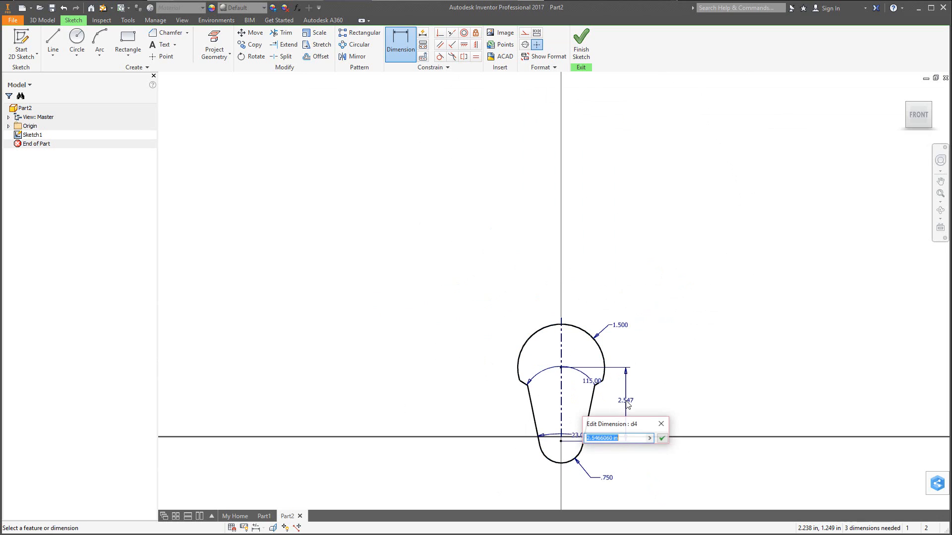
text(1.25)
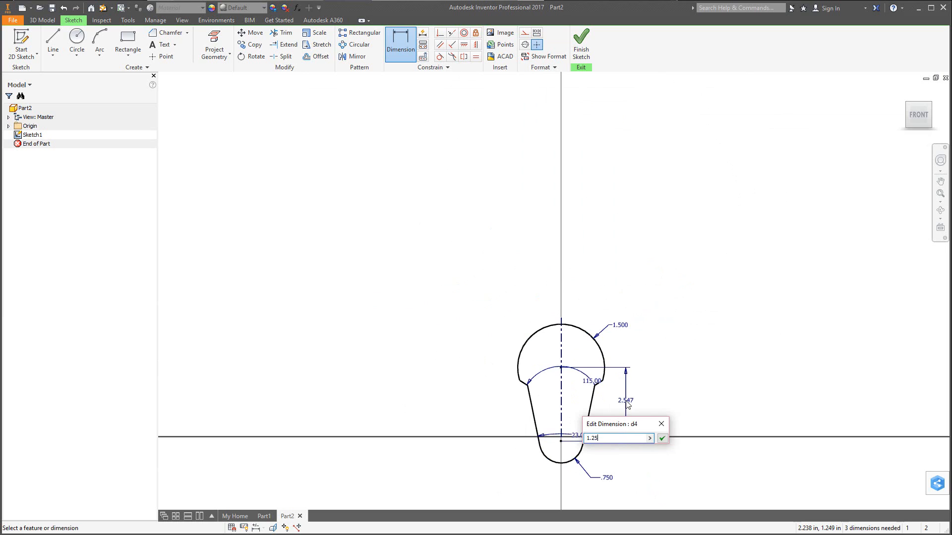
key(Return)
Dimension the vertical distance from the bottom arc's center to the corner between the steep and short lines as .25 in
scroll(563, 470, up, 5)
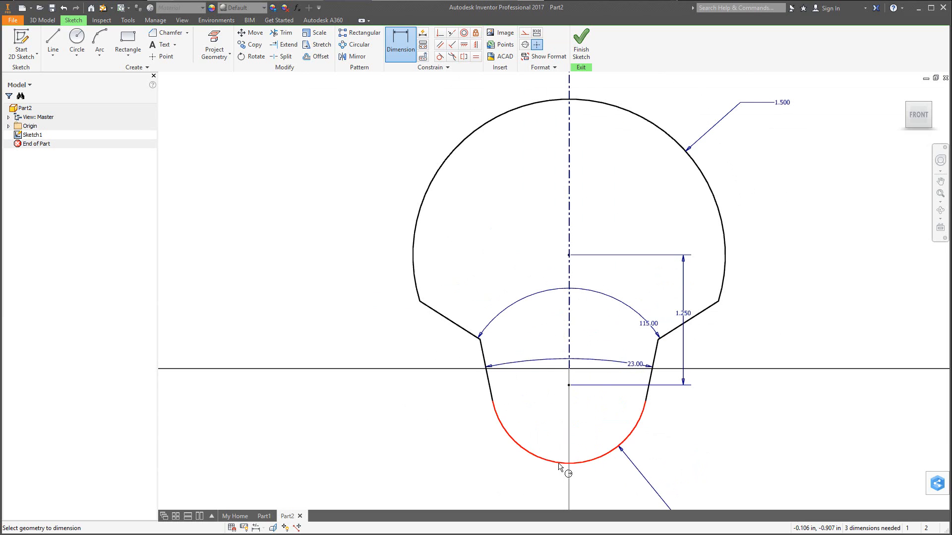
click(636, 438)
click(658, 340)
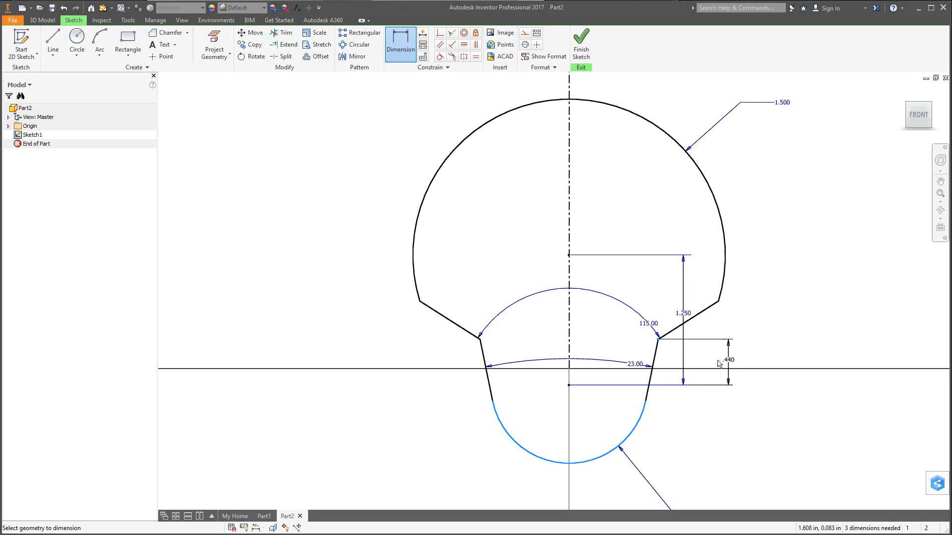
click(672, 363)
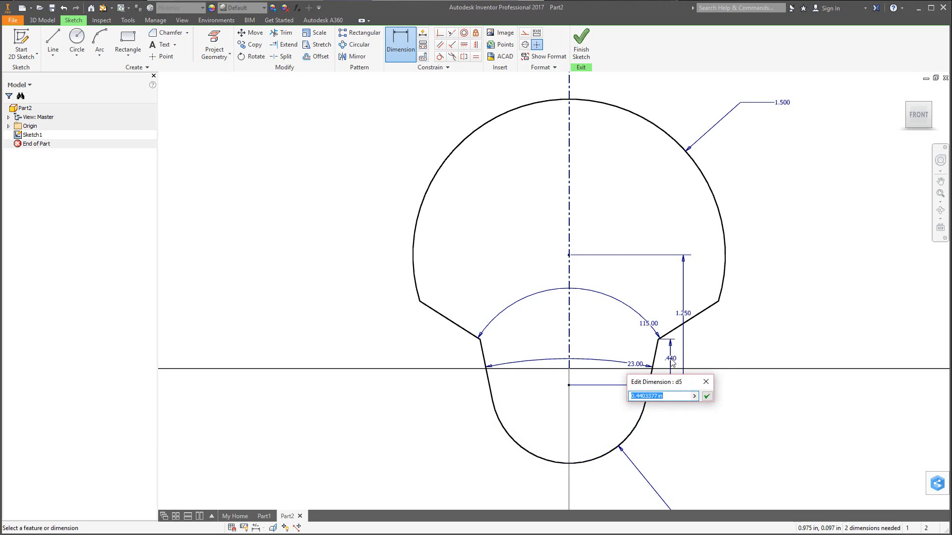
text(.25)
key(Return)
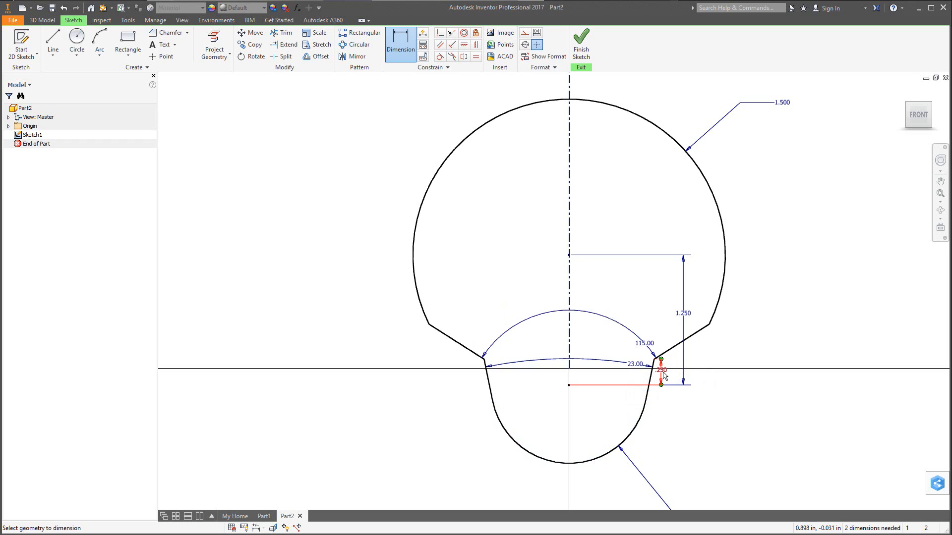
Correct the vertical distance from the bottom arc's center to the corner of the steep and short lines to 1 in
double_click(663, 377)
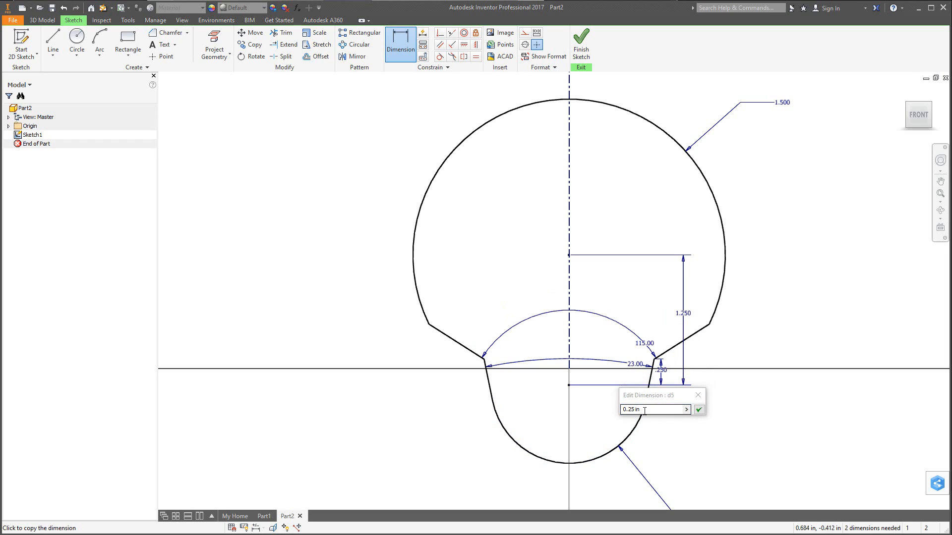
click(623, 410)
text(1)
key(Return)
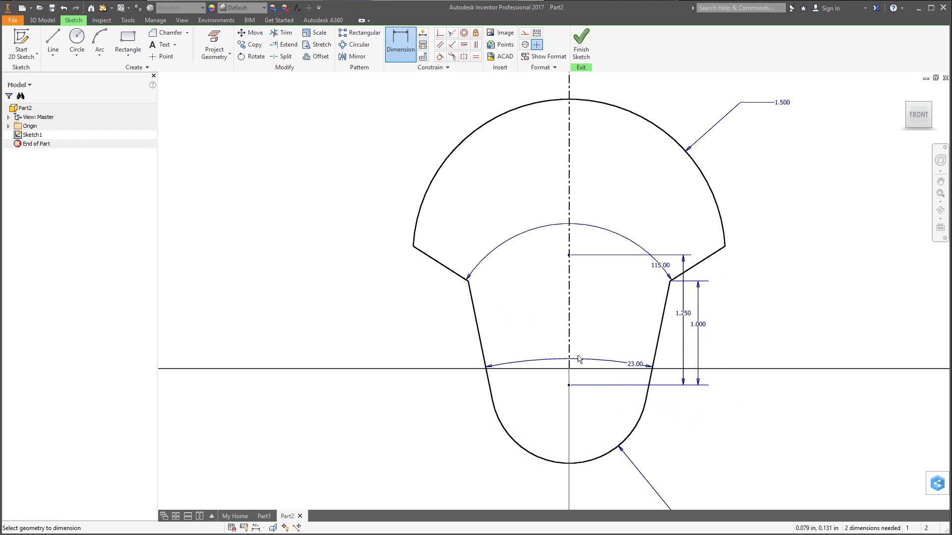
key(Escape)
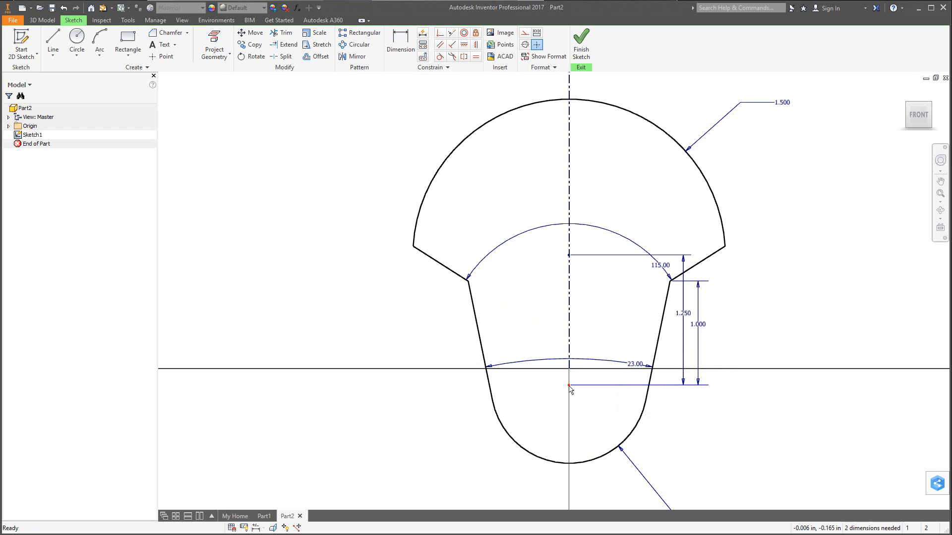
Move the outline so that the bottom arc's center coincides with the sketch origin
mouse_move(569, 386)
mouse_down()
mouse_move(568, 488)
mouse_move(569, 369)
mouse_up()
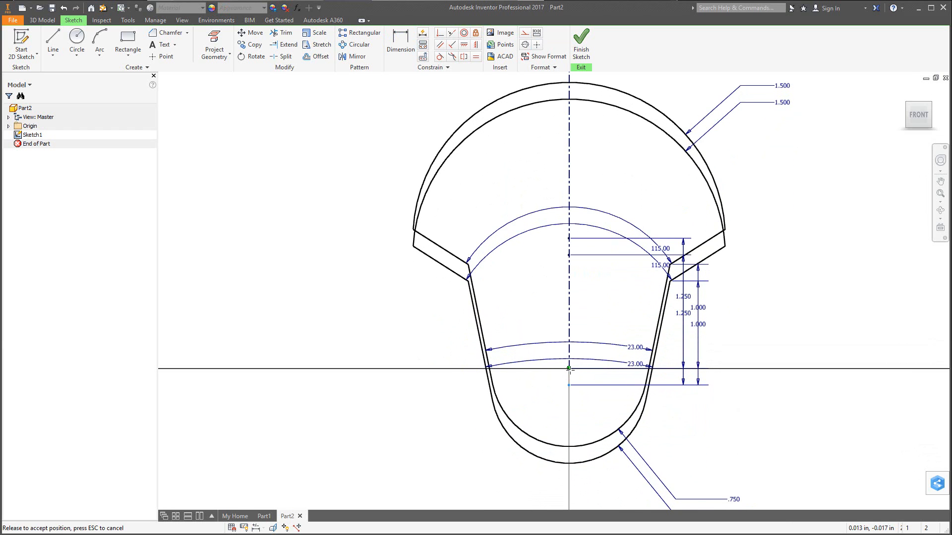
drag(569, 369, 569, 369)
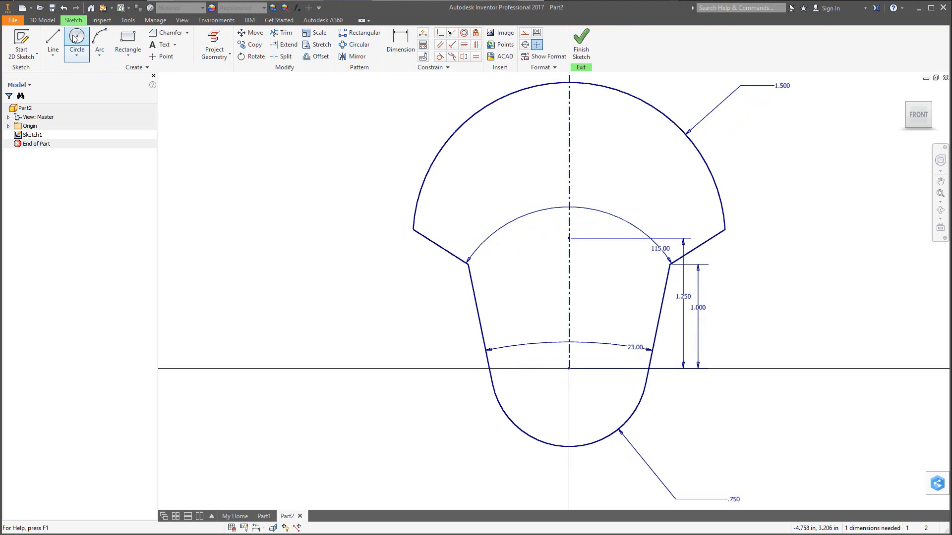
Start an Extrude of the dimensioned outline
click(42, 20)
click(54, 40)
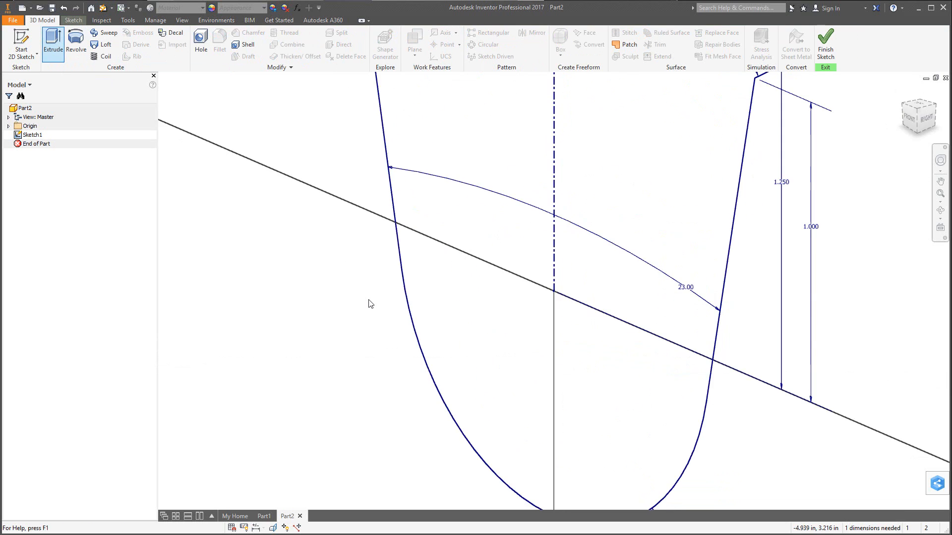
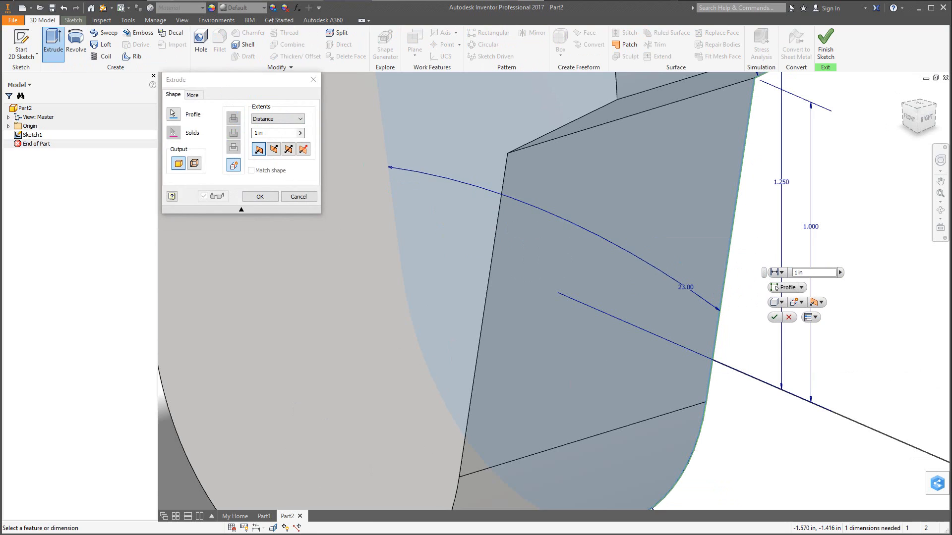
Extrude the sketched profile 0.5 in with a taper of -25 degrees, checking the reference drawing for the dimensions
key(alt+Tab)
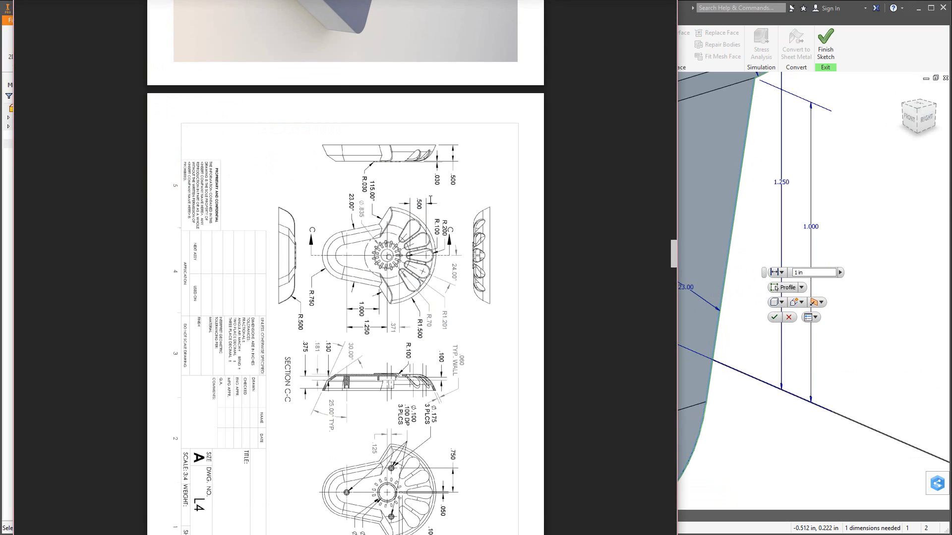
click(789, 445)
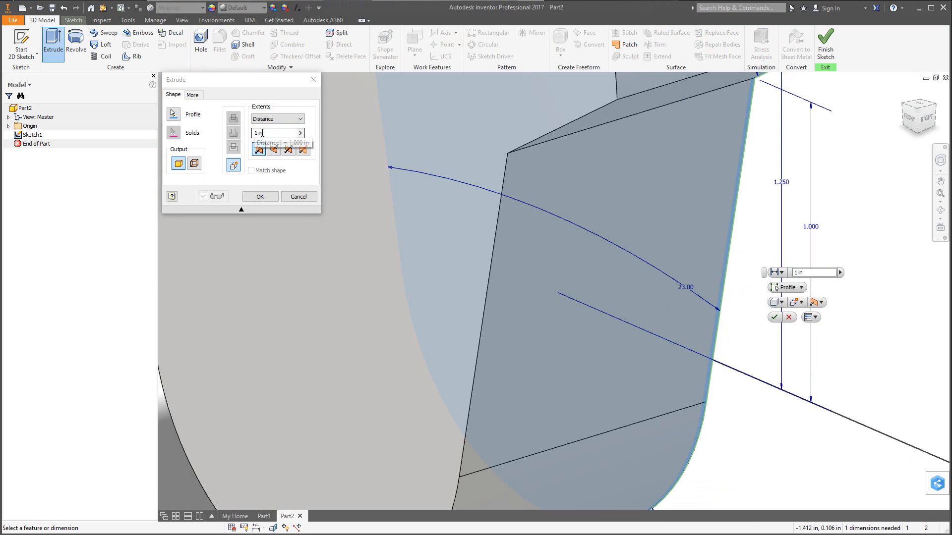
text(.5)
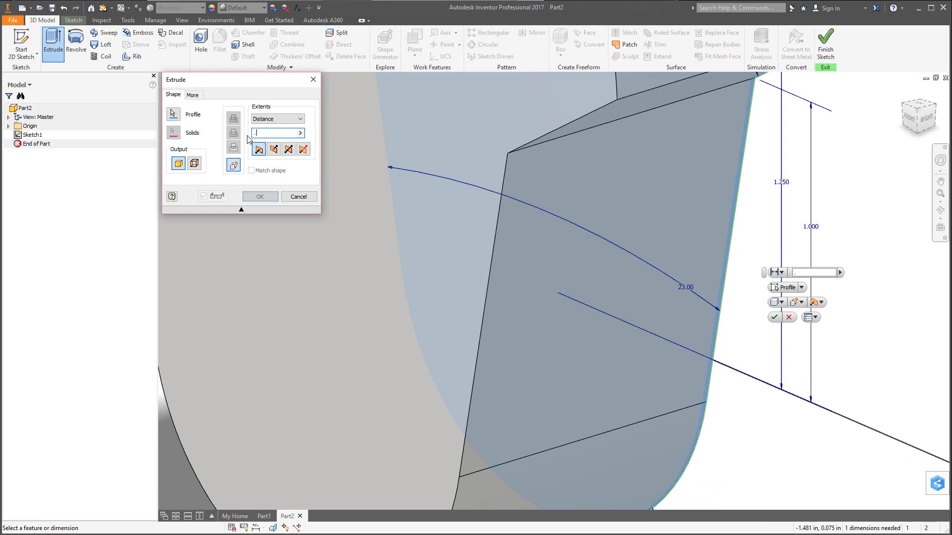
click(192, 95)
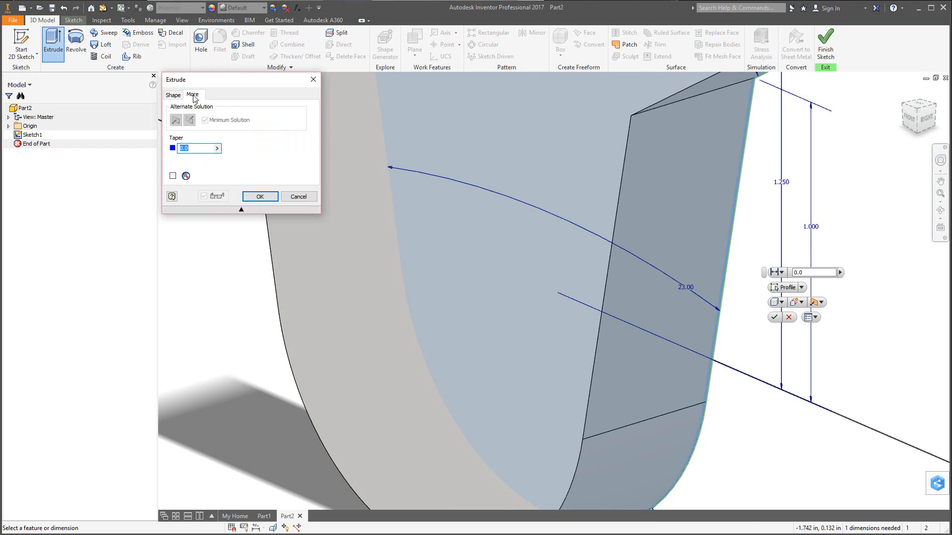
text(-)
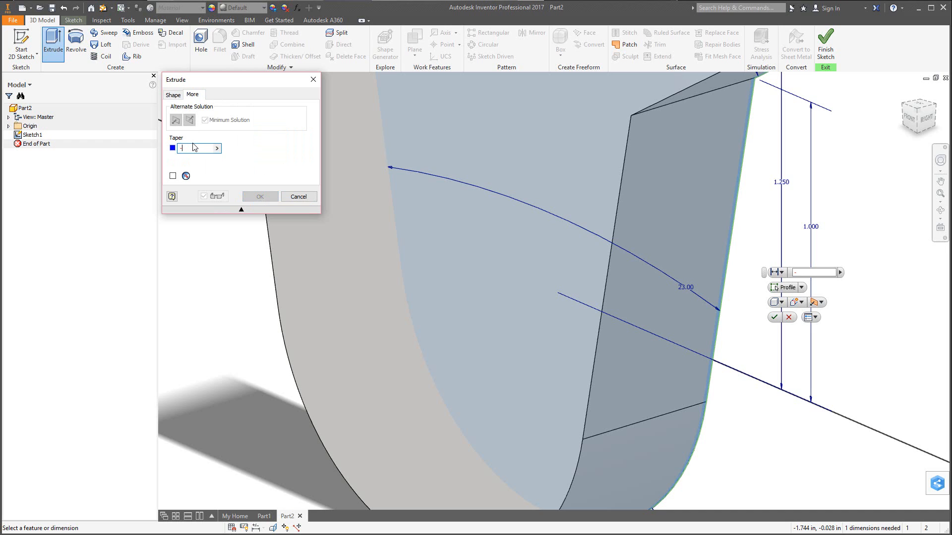
text(25)
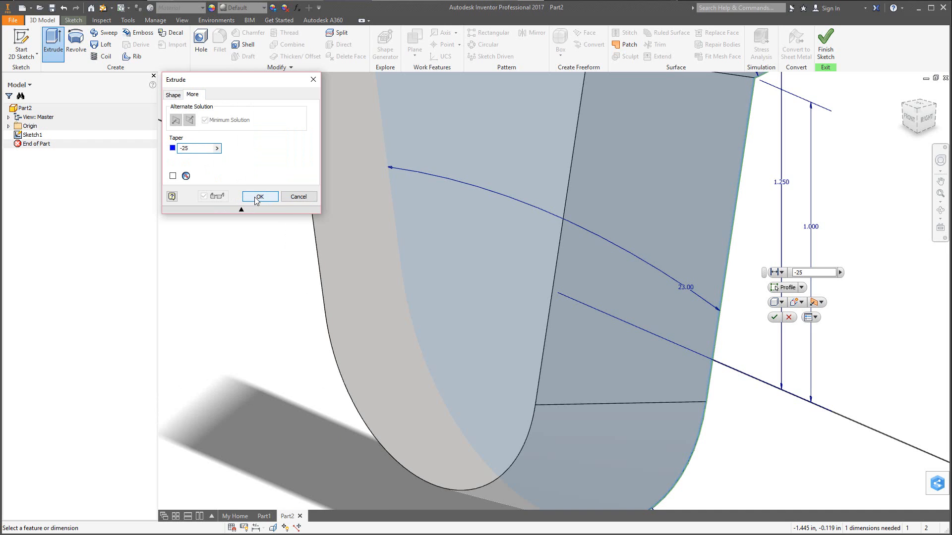
click(254, 197)
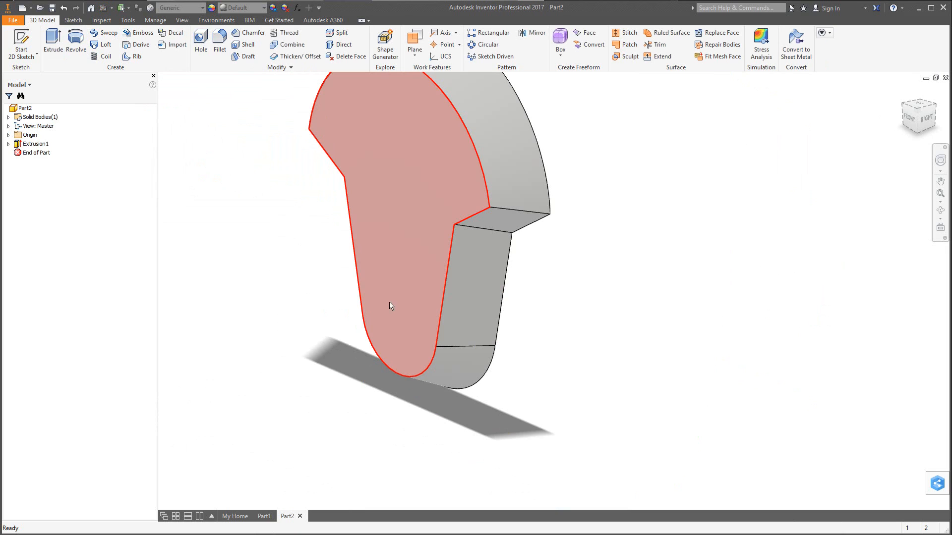
Fillet the large arc edge of the front face with a 0.5 in radius
click(219, 44)
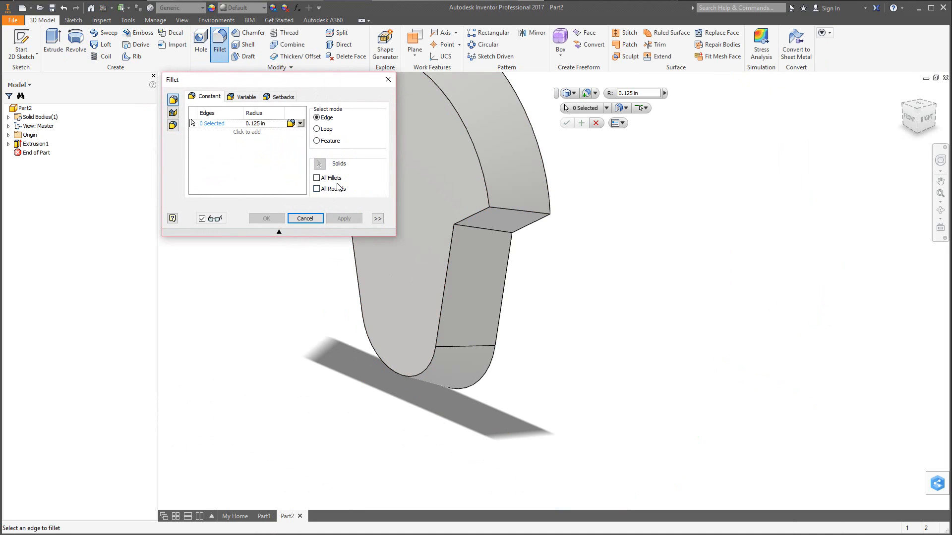
click(260, 124)
text(.5)
click(482, 177)
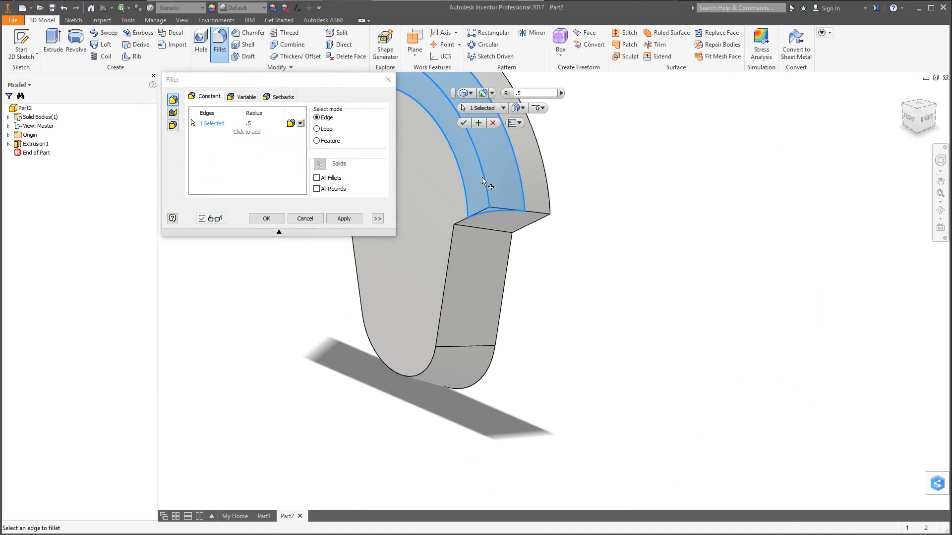
click(272, 218)
Chamfer the front face's edges along the narrow rounded arm using distance and angle, 0.181 in at 30 degrees
shift+middle_drag(415, 309, 452, 248)
scroll(453, 247, down, 3)
scroll(448, 191, up, 3)
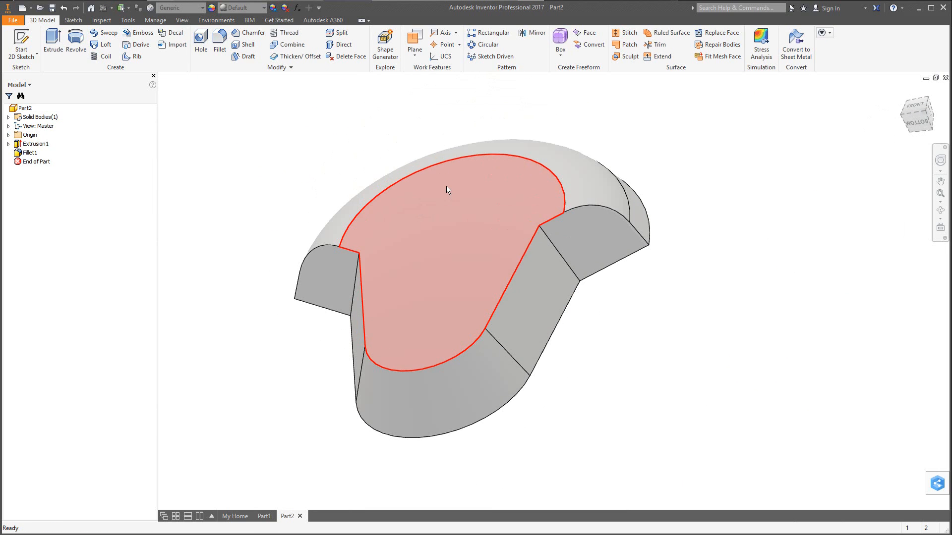
click(245, 34)
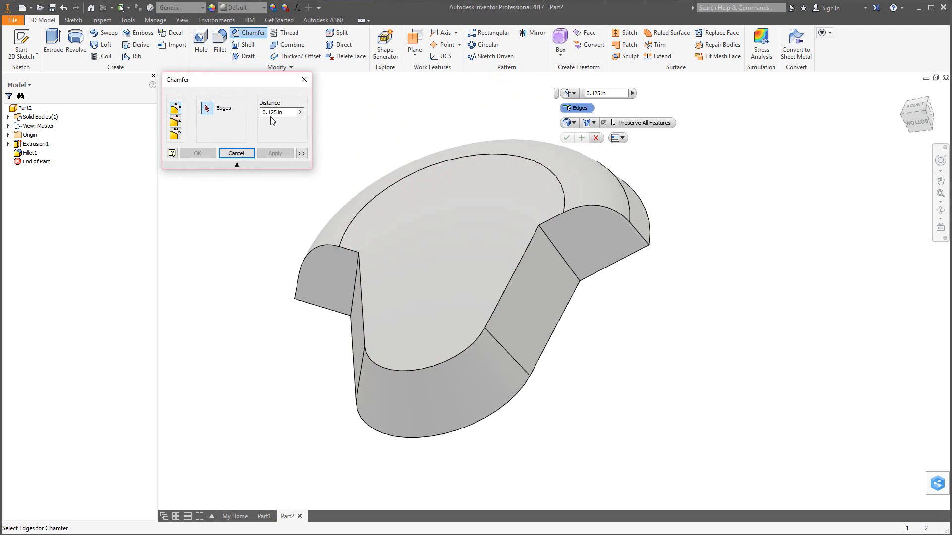
key(alt+Tab)
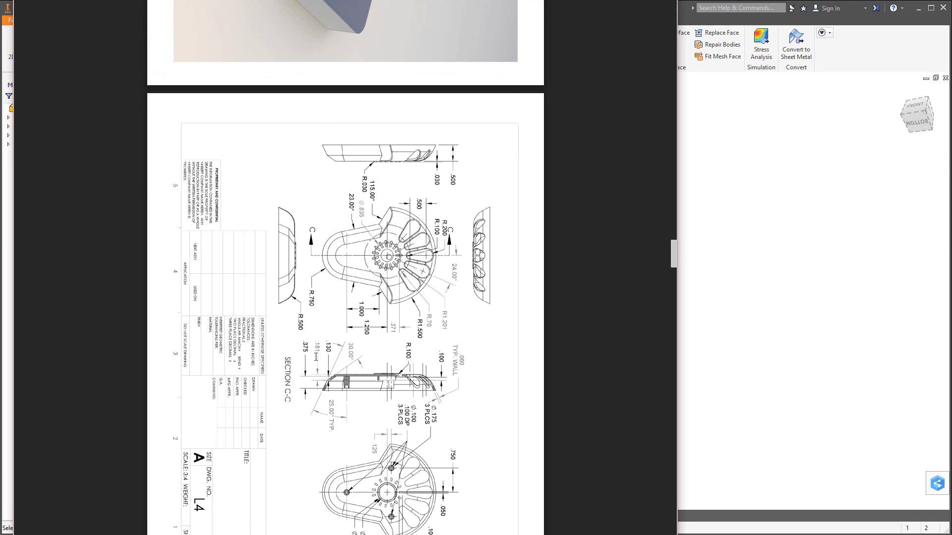
click(739, 334)
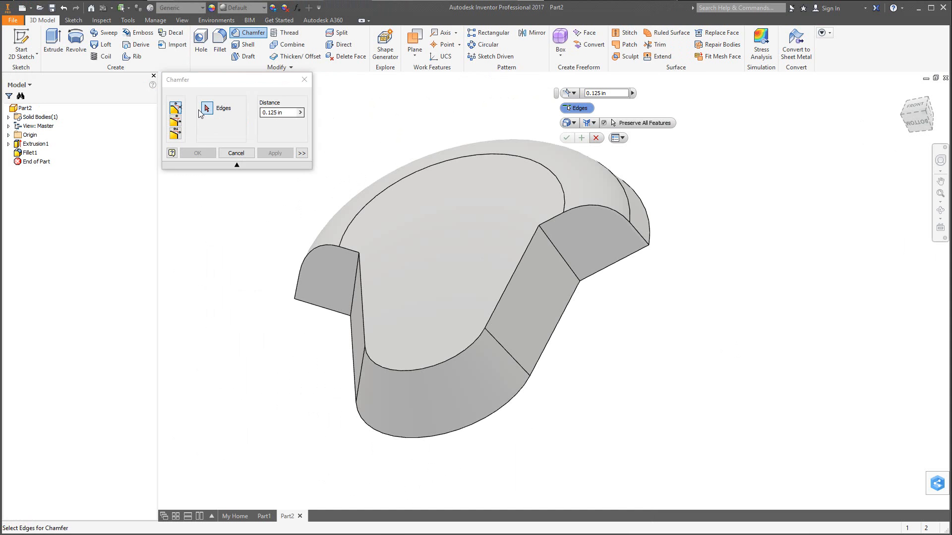
click(175, 122)
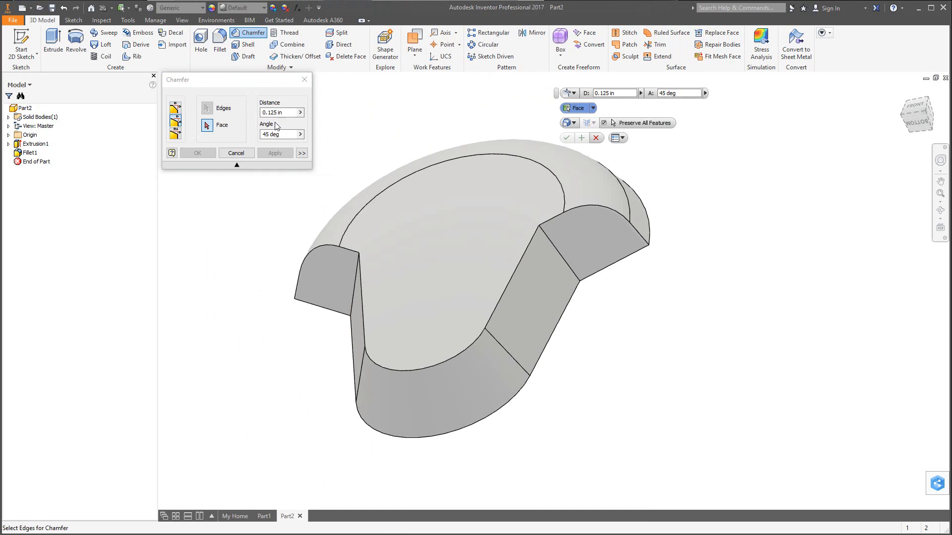
click(264, 135)
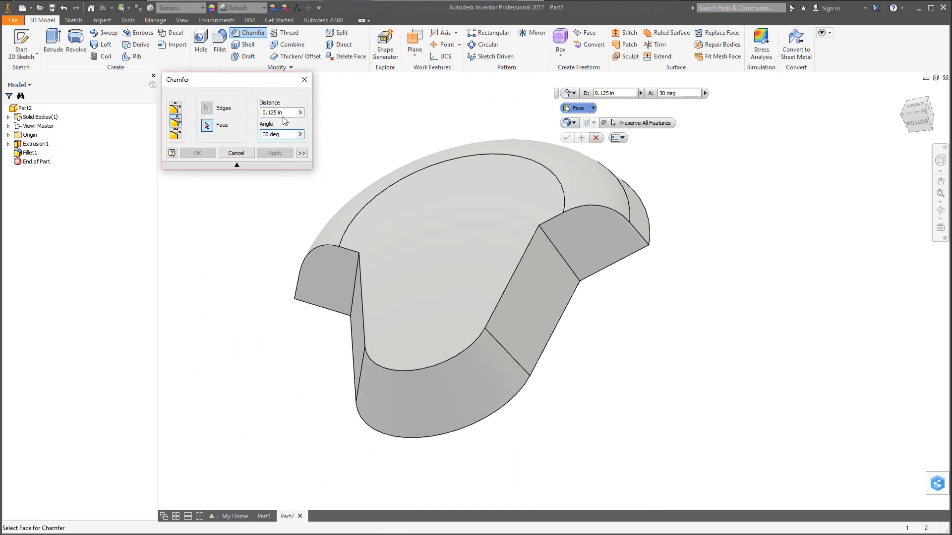
drag(284, 113, 253, 112)
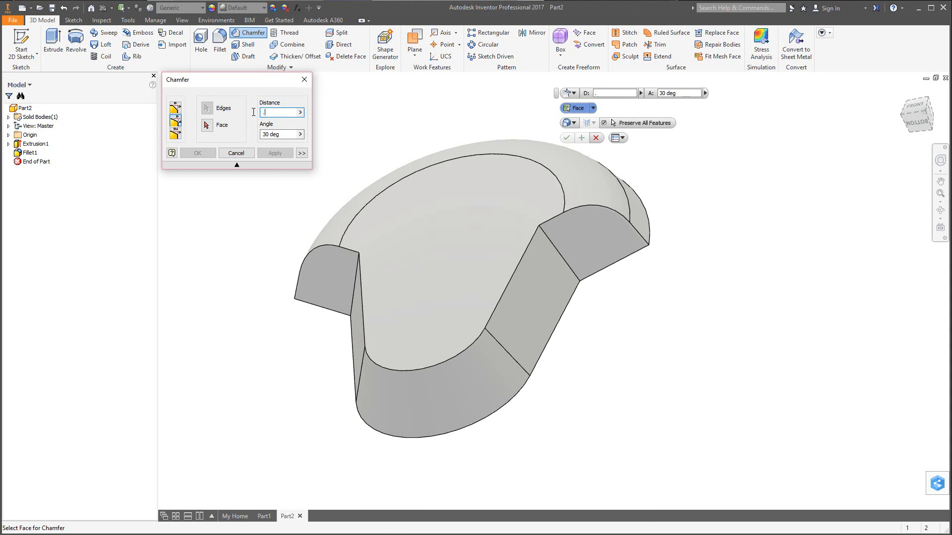
click(458, 298)
click(494, 311)
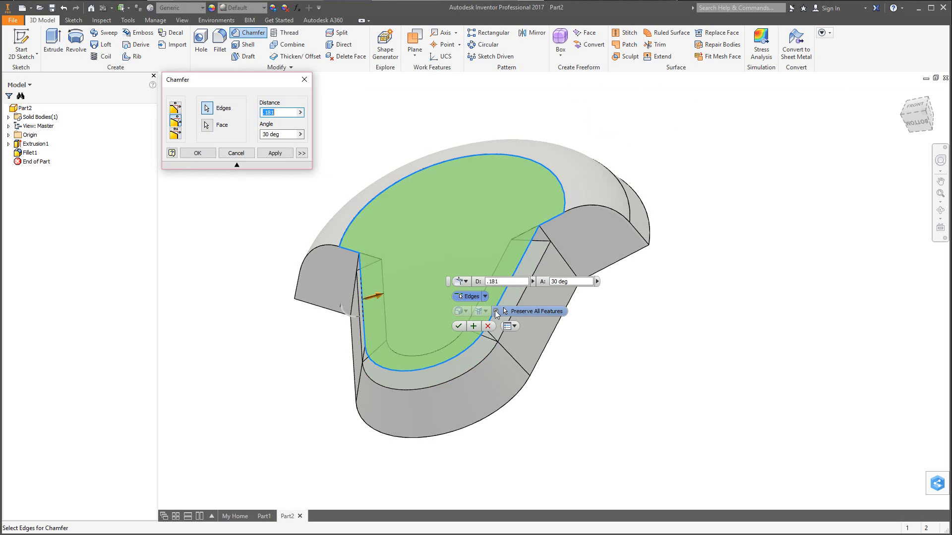
click(458, 326)
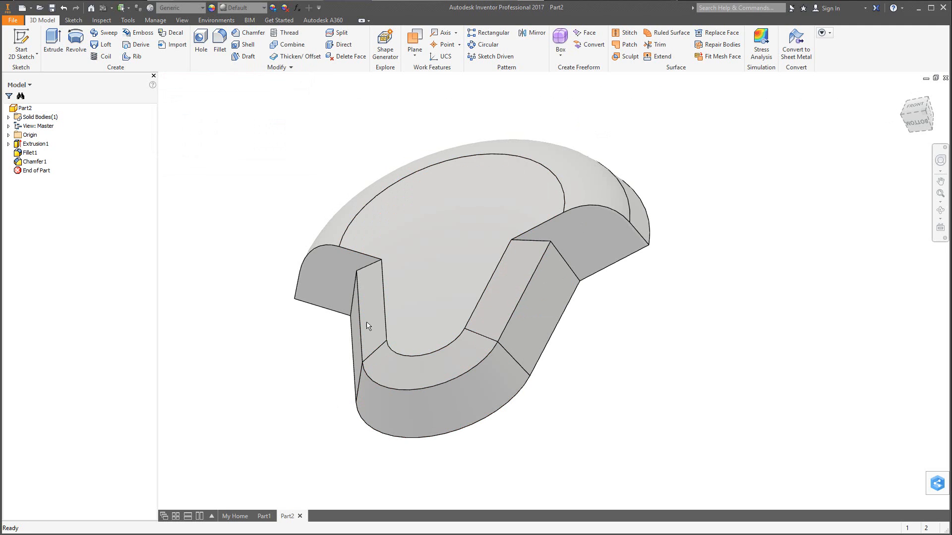
Shell the body to a 0.06 in wall thickness, removing the large flat back face
shift+middle_drag(484, 334, 258, 270)
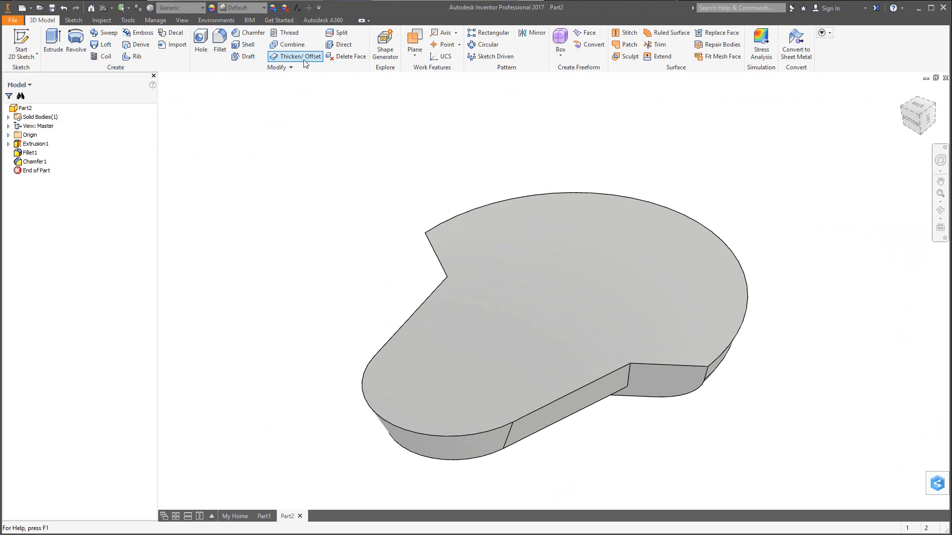
click(244, 44)
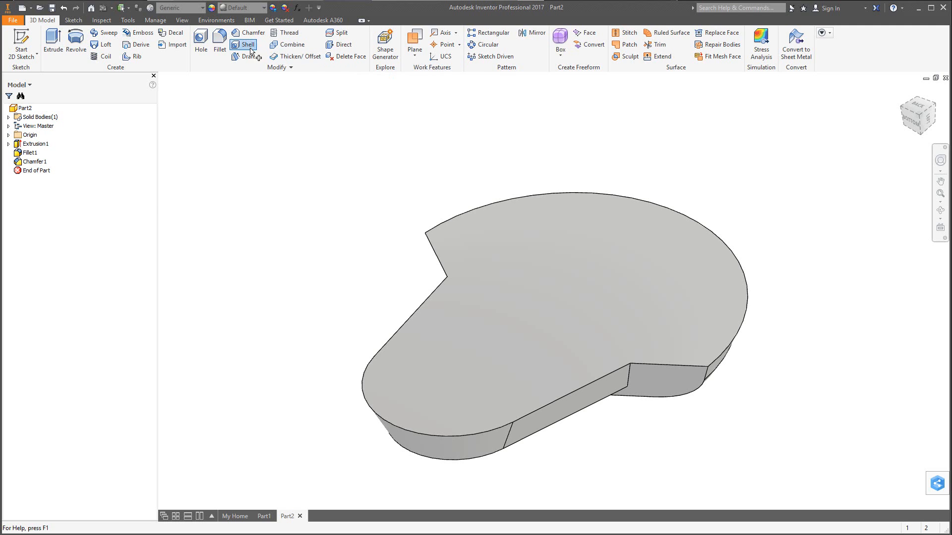
click(277, 162)
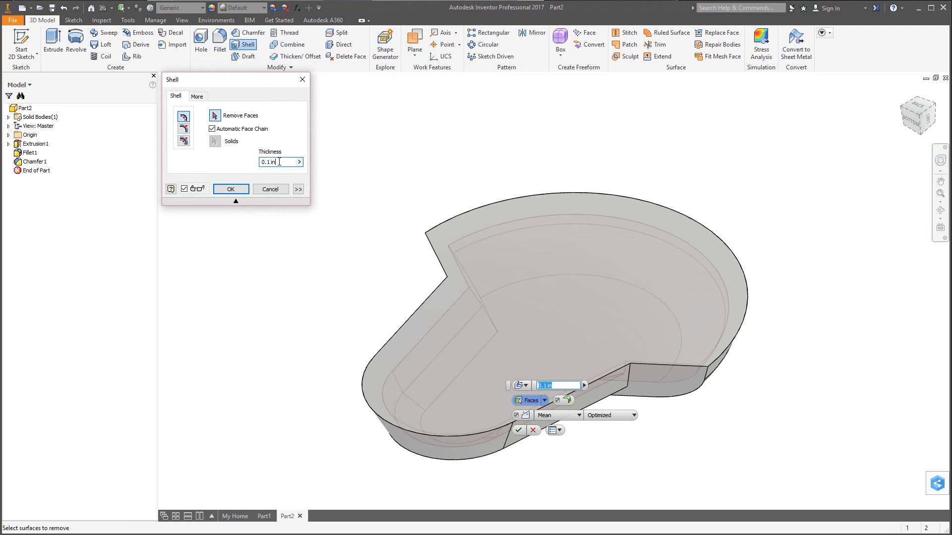
text(.)
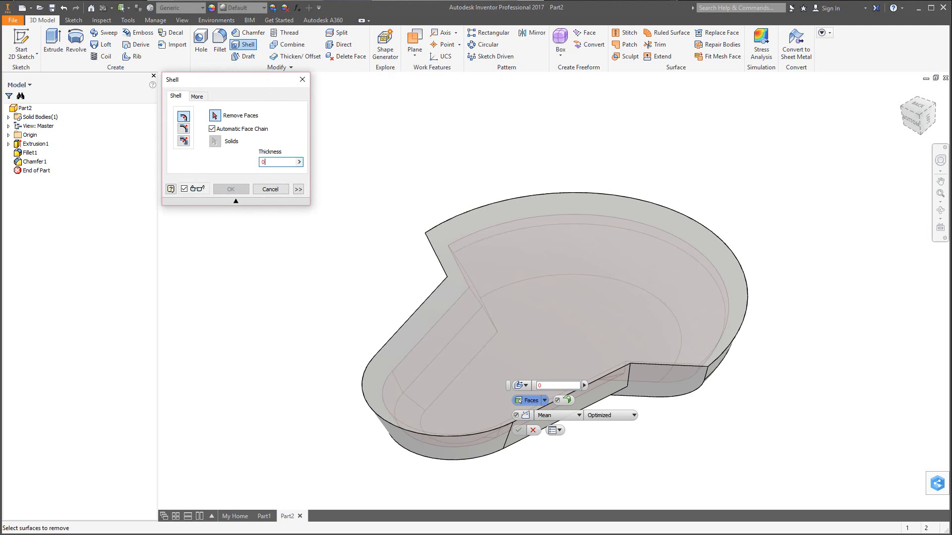
text(6)
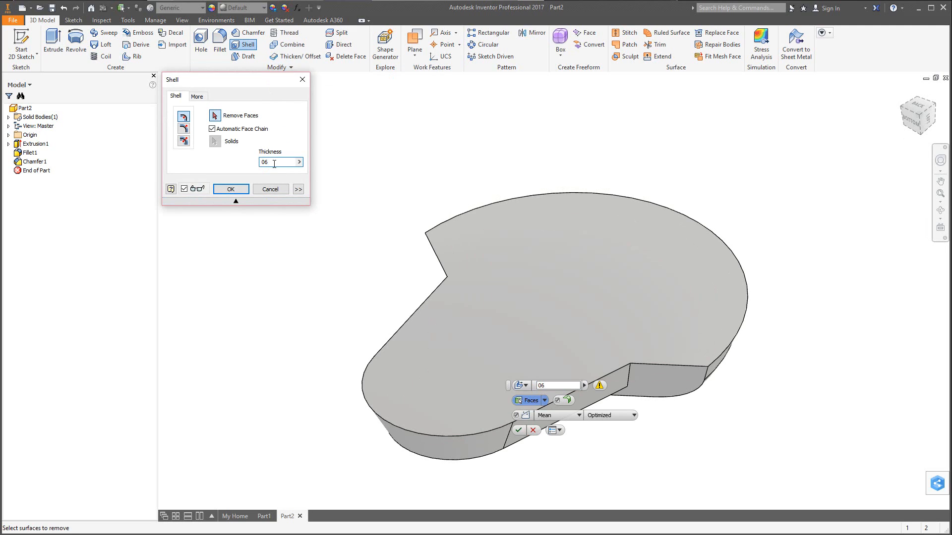
double_click(262, 163)
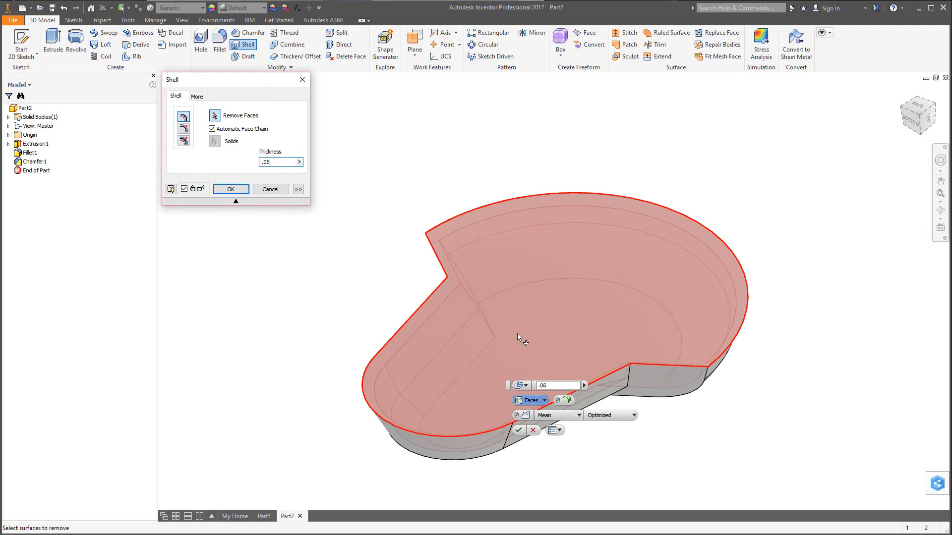
click(517, 335)
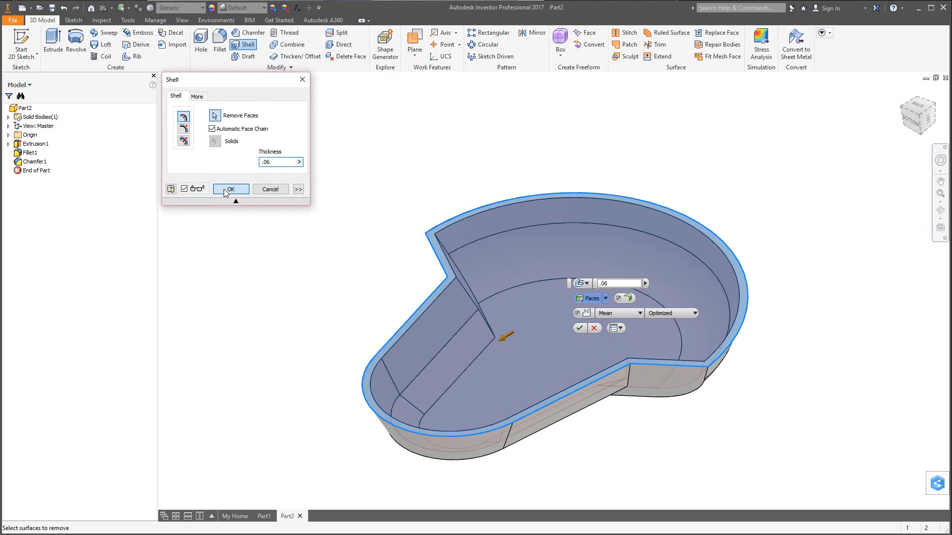
click(225, 189)
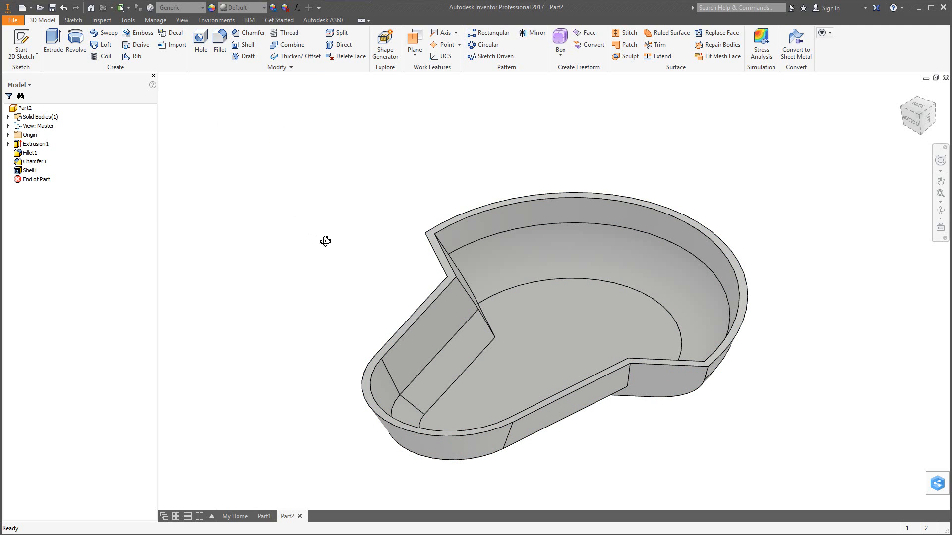
Start a sketch on the flat inner floor of the shelled body
shift+middle_drag(325, 241, 331, 253)
click(597, 271)
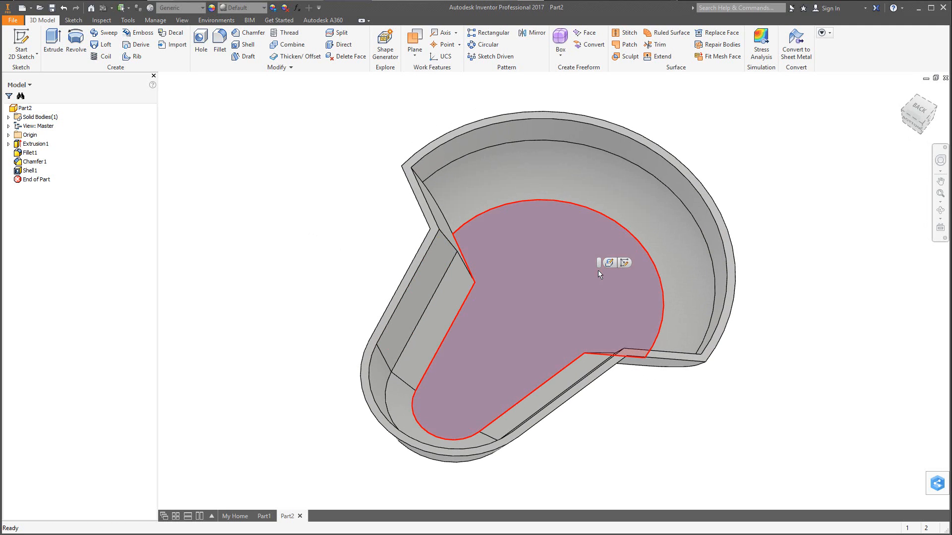
click(625, 263)
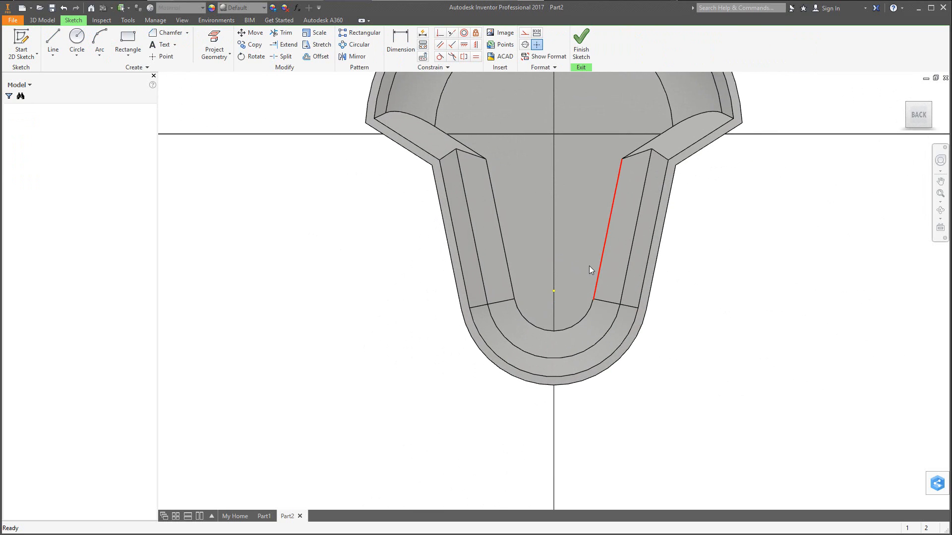
scroll(589, 266, up, 5)
scroll(575, 183, down, 5)
scroll(587, 290, up, 4)
scroll(608, 323, down, 3)
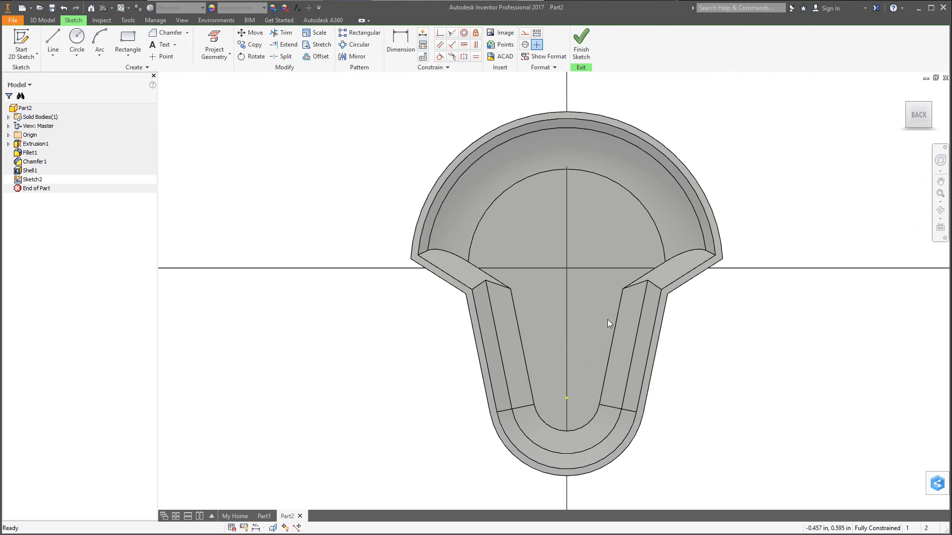
Draw two concentric circles centred on the origin with diameters of 0.5 in and 0.6 in
key(c)
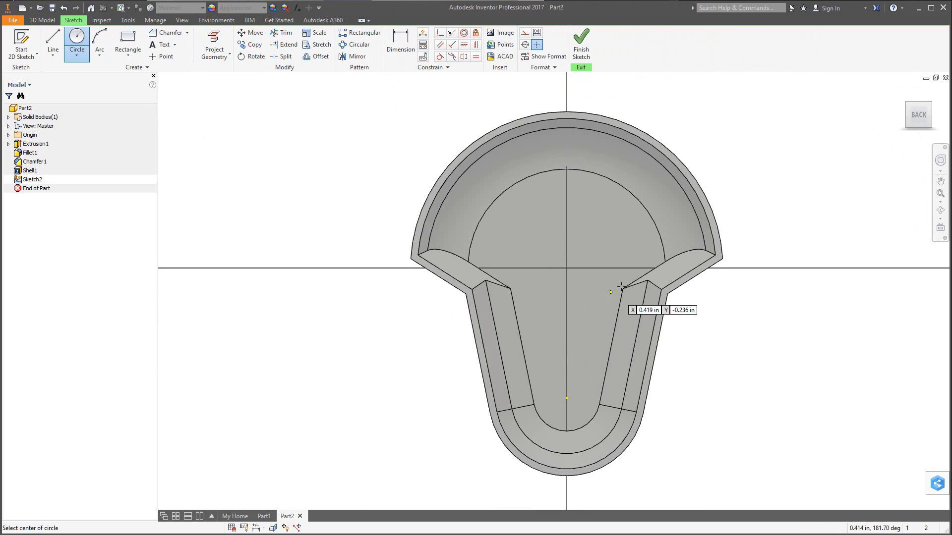
click(566, 268)
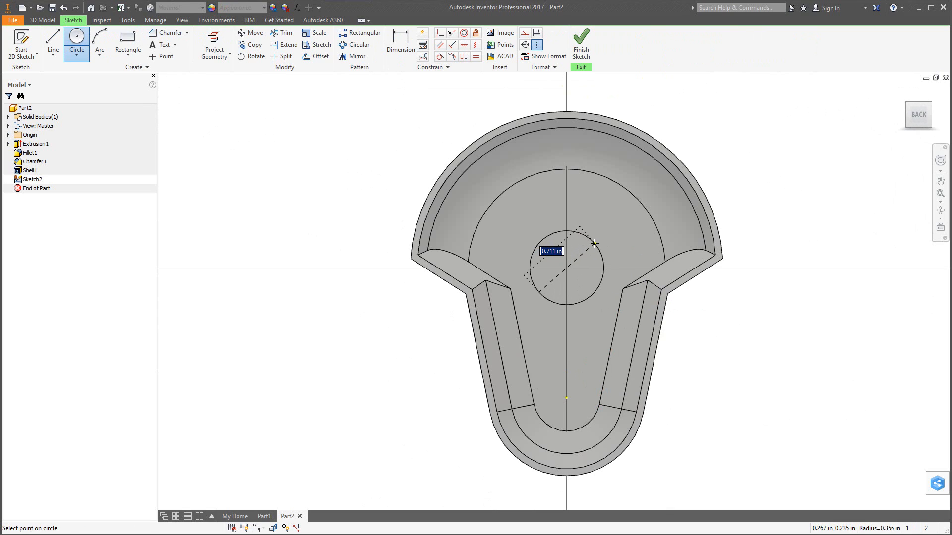
text(.)
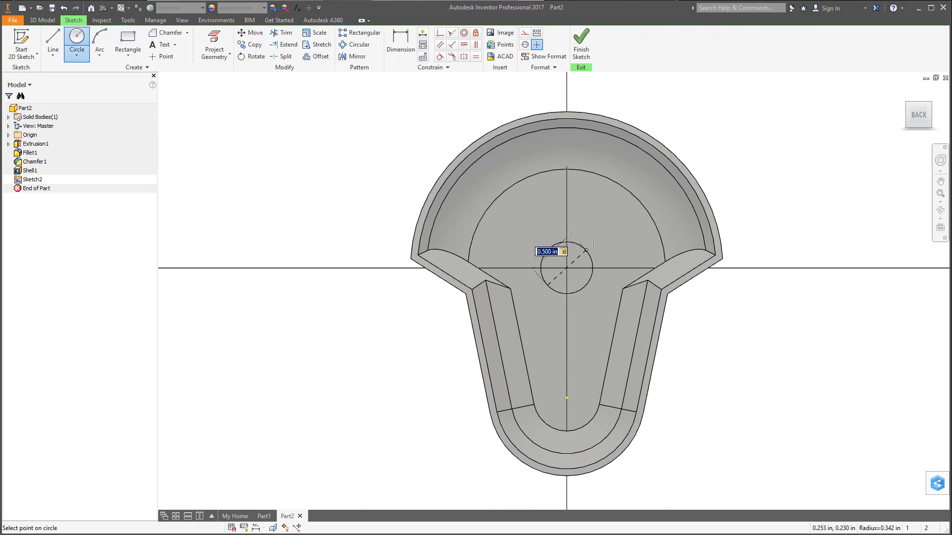
key(Return)
click(591, 253)
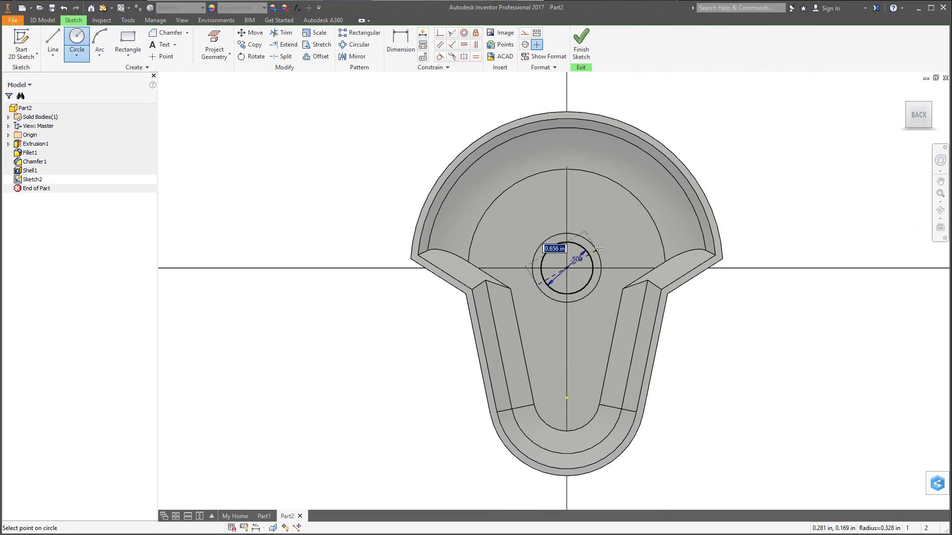
text(.6)
key(Tab)
key(Return)
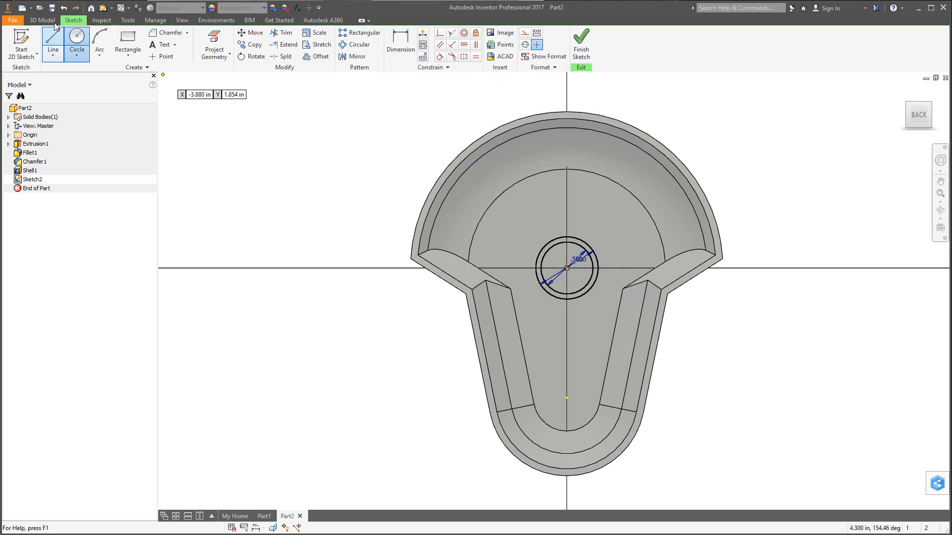
Extrude the ring between the two concentric circles 0.13 in up from the inner floor
click(15, 21)
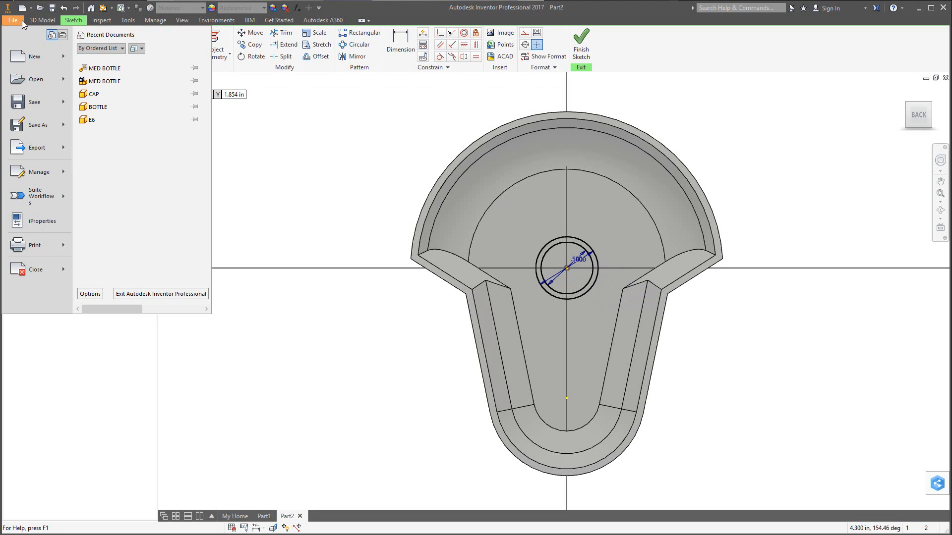
click(58, 23)
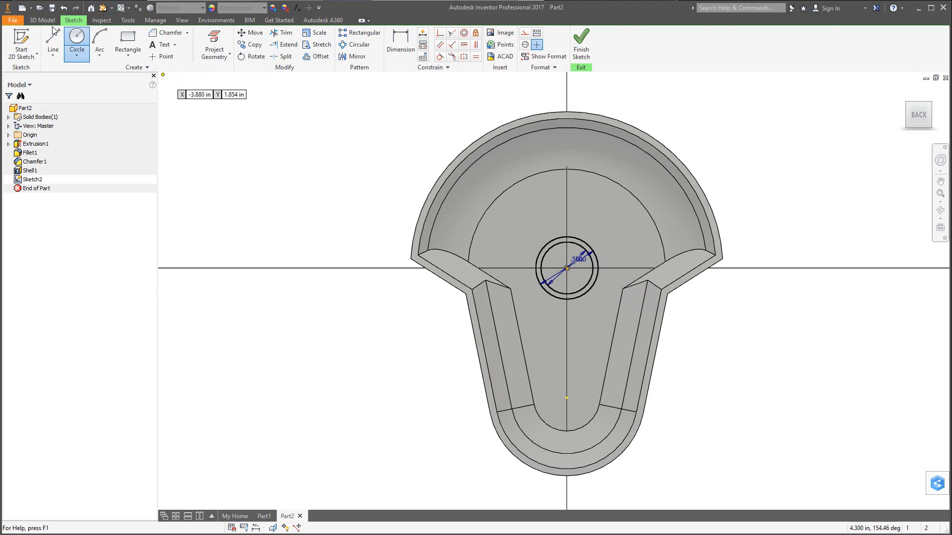
click(50, 21)
click(53, 45)
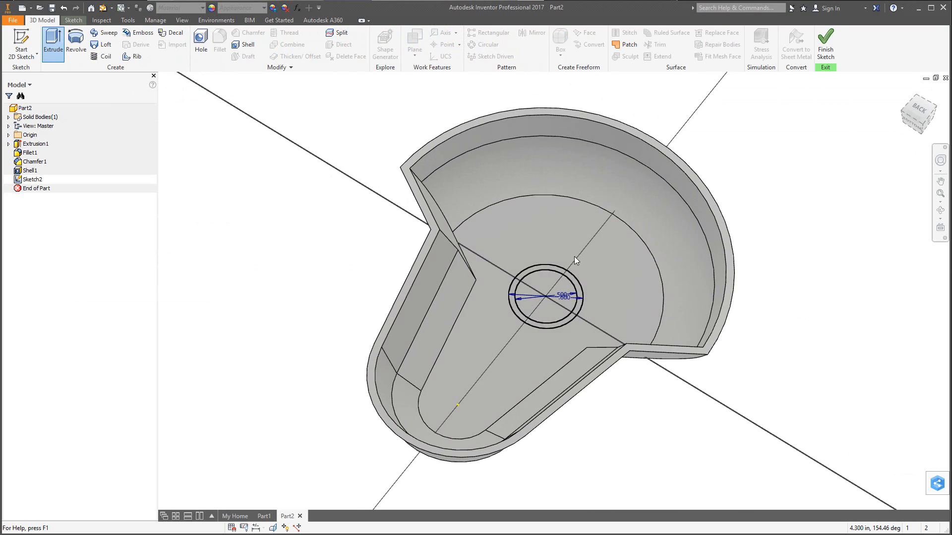
click(548, 272)
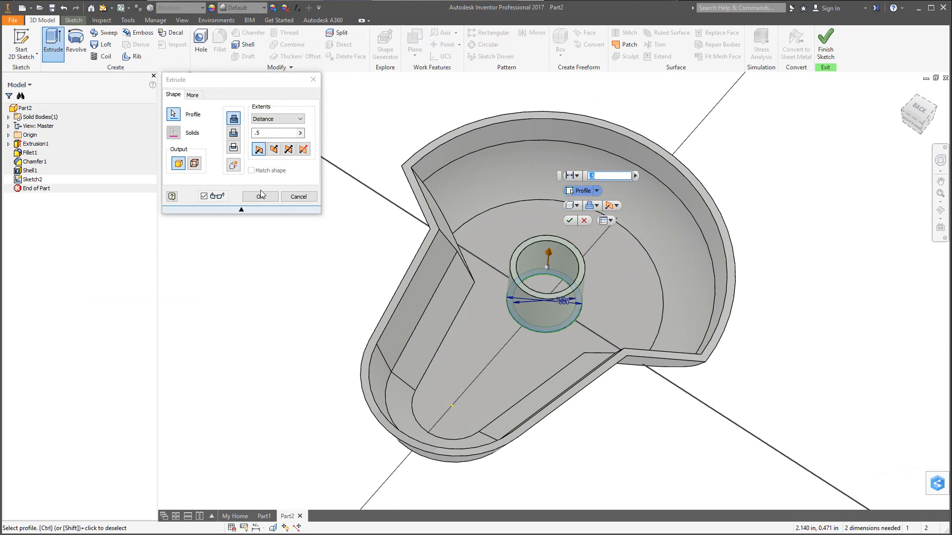
double_click(265, 132)
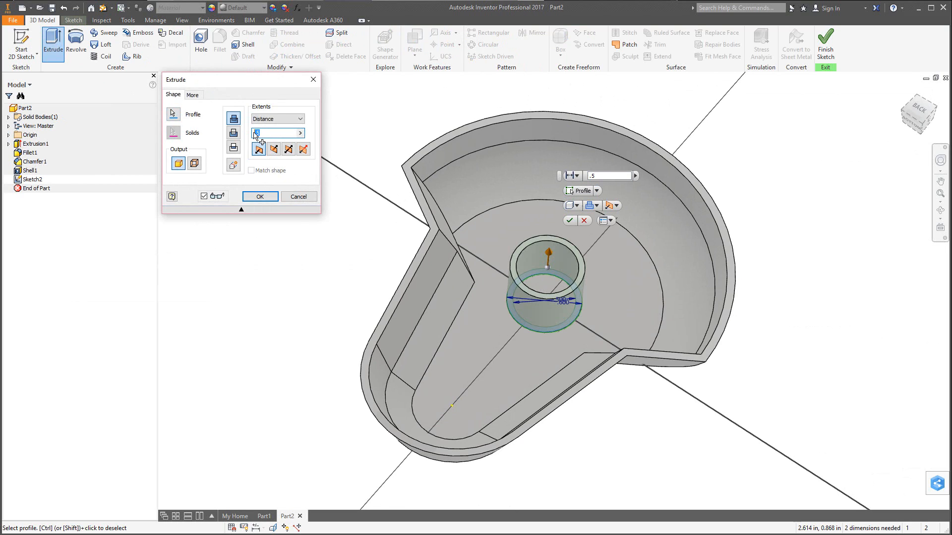
text(.13)
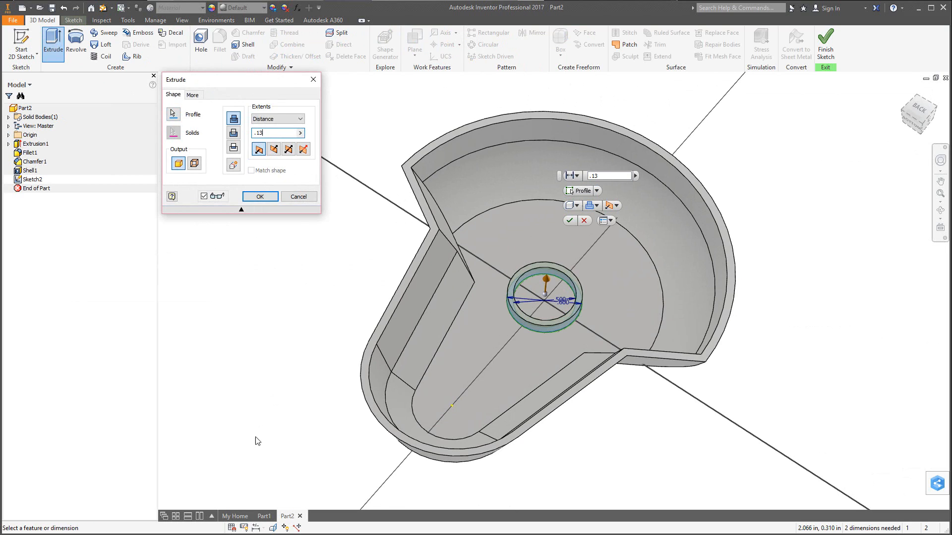
key(alt+Tab)
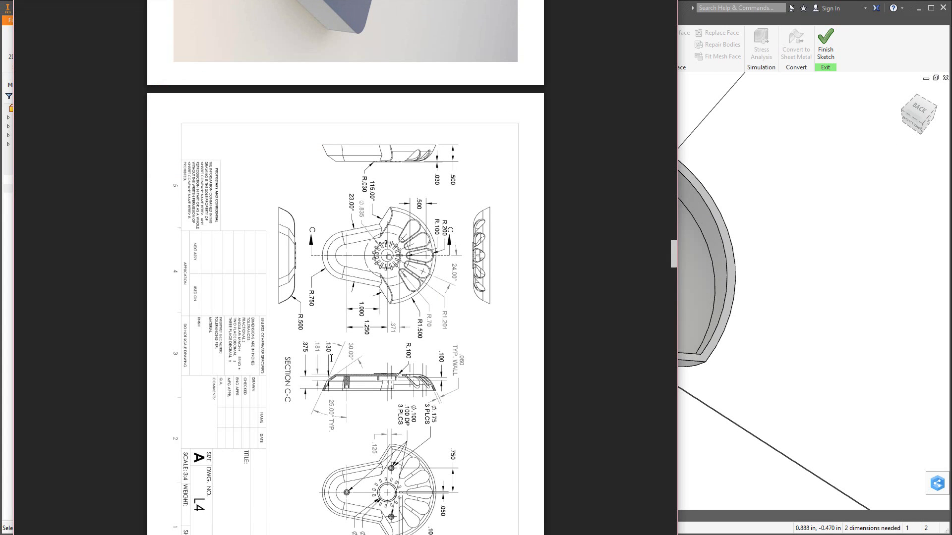
click(776, 144)
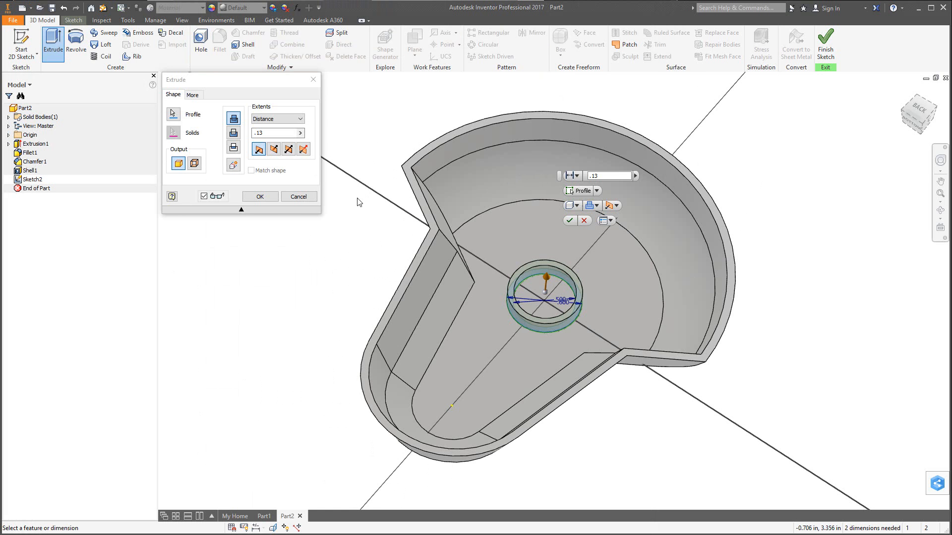
click(258, 197)
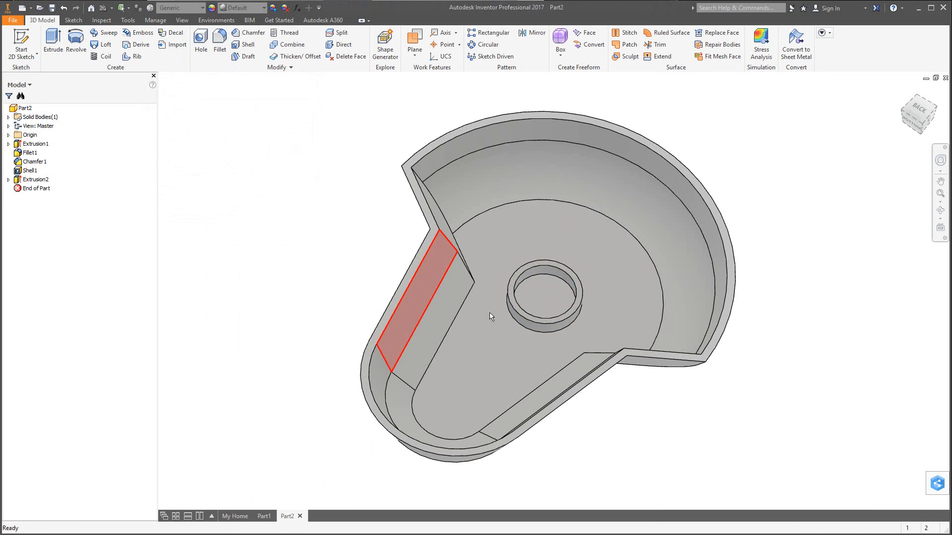
Start a sketch on the top face of the raised ring, viewed straight on
scroll(574, 290, up, 8)
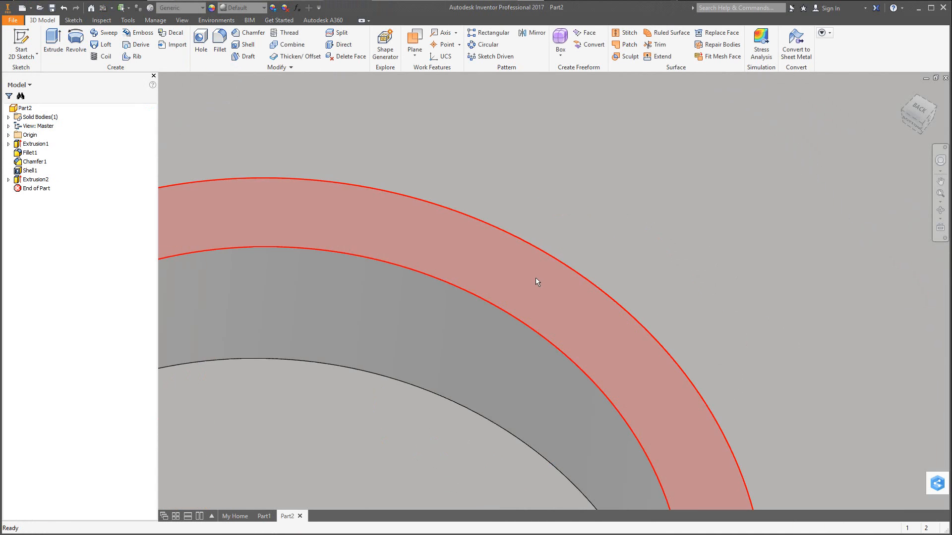
click(567, 269)
click(575, 269)
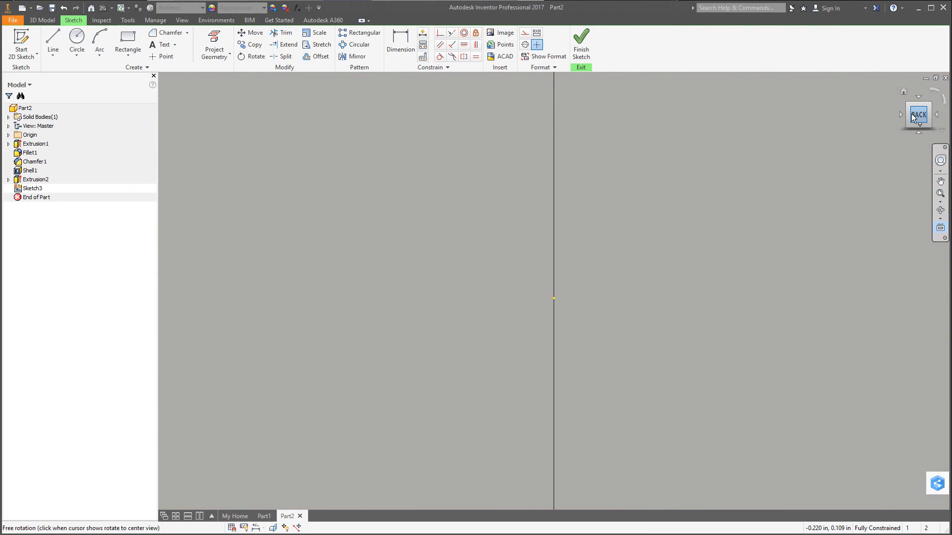
click(911, 114)
key(Page_Up)
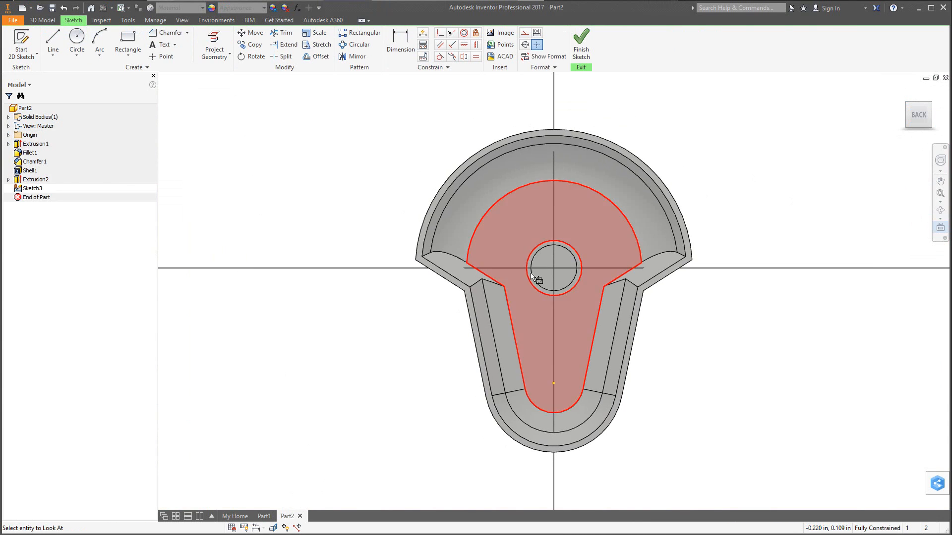
click(544, 251)
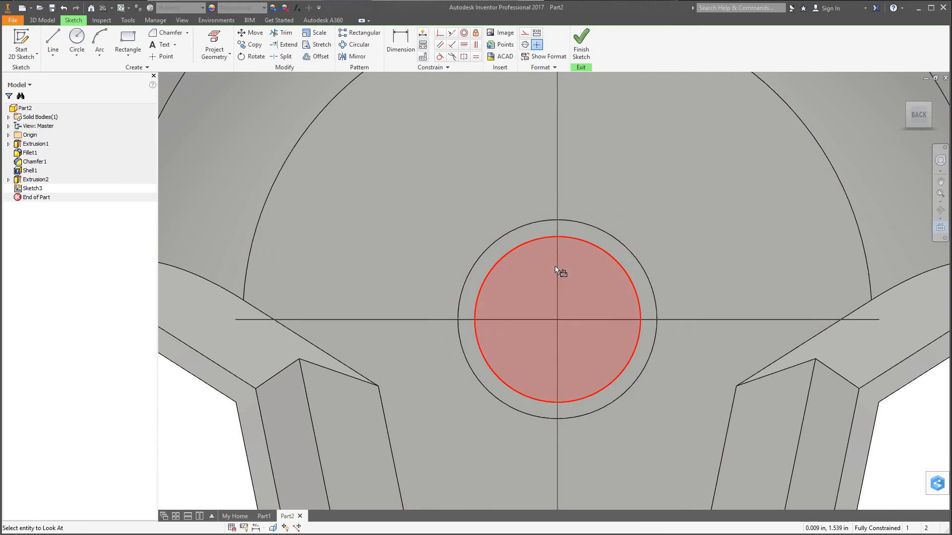
Draw a center rectangle 0.05 in wide and about 0.14 in tall, centred where the vertical axis crosses the ring's inner circle
click(128, 52)
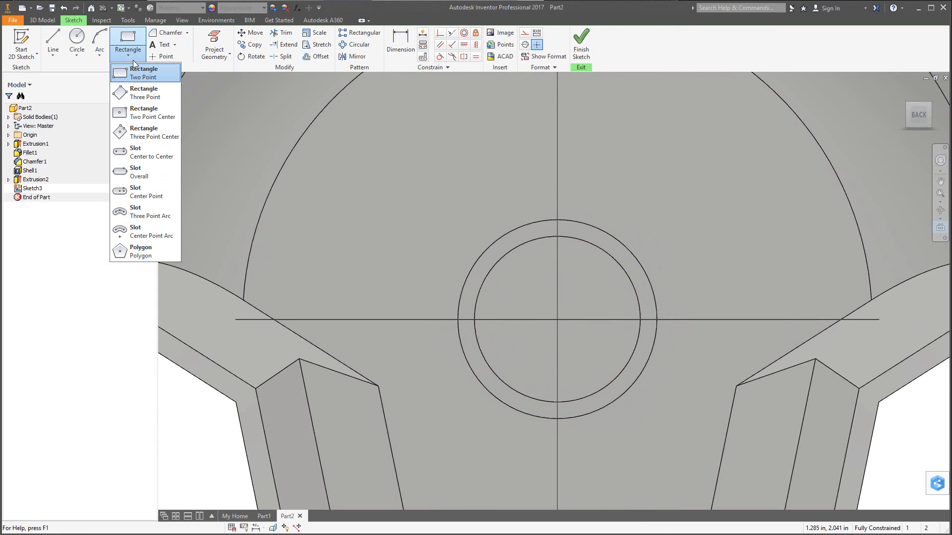
click(138, 116)
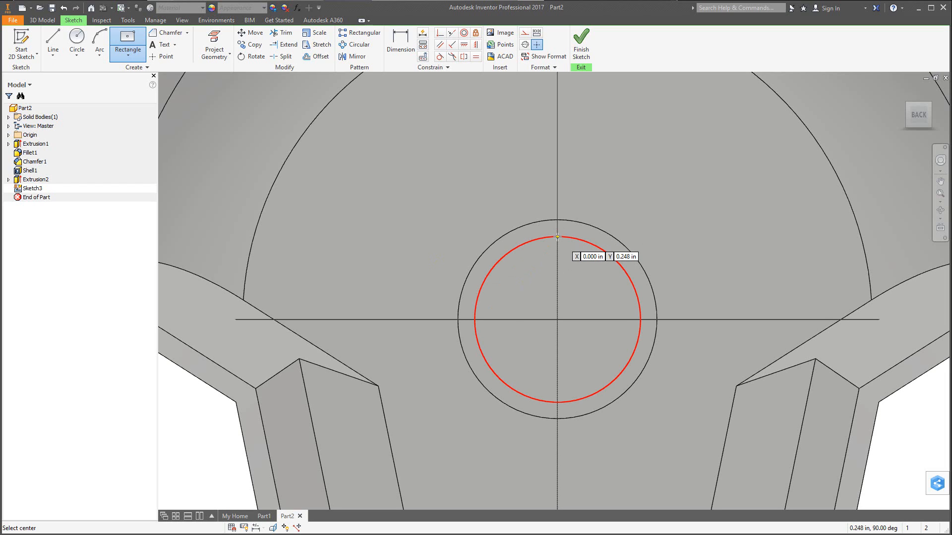
click(557, 237)
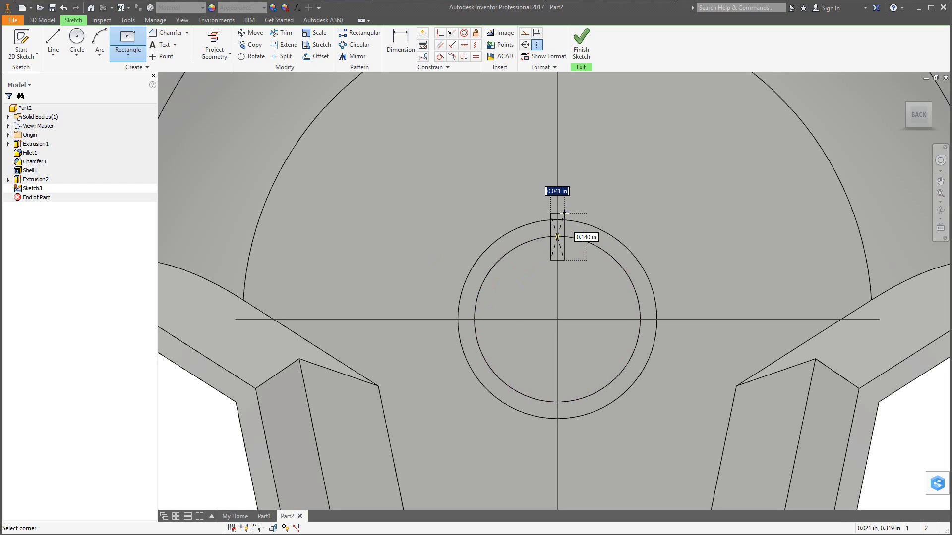
text(.05)
key(Return)
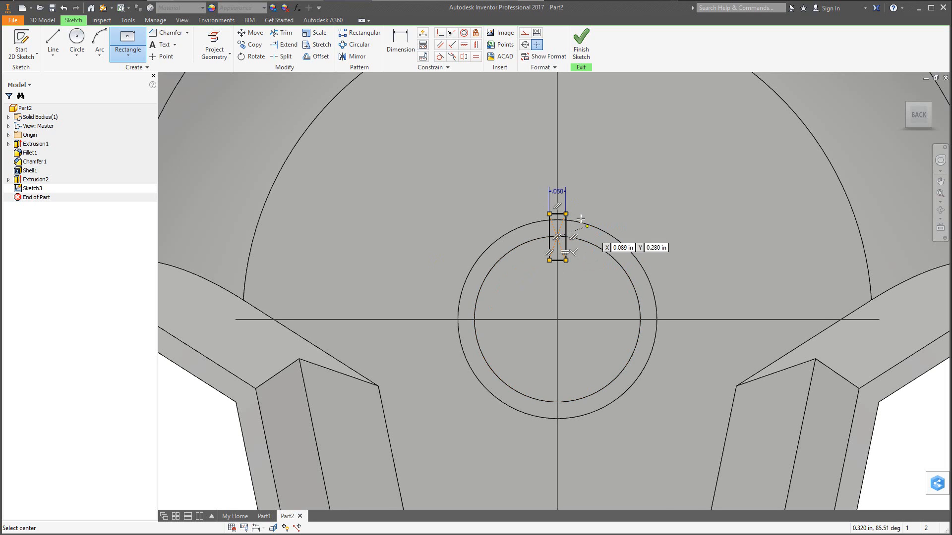
Cut the rectangle 0.13 in down through the ring wall with Extrude to form a notch
scroll(564, 231, up, 3)
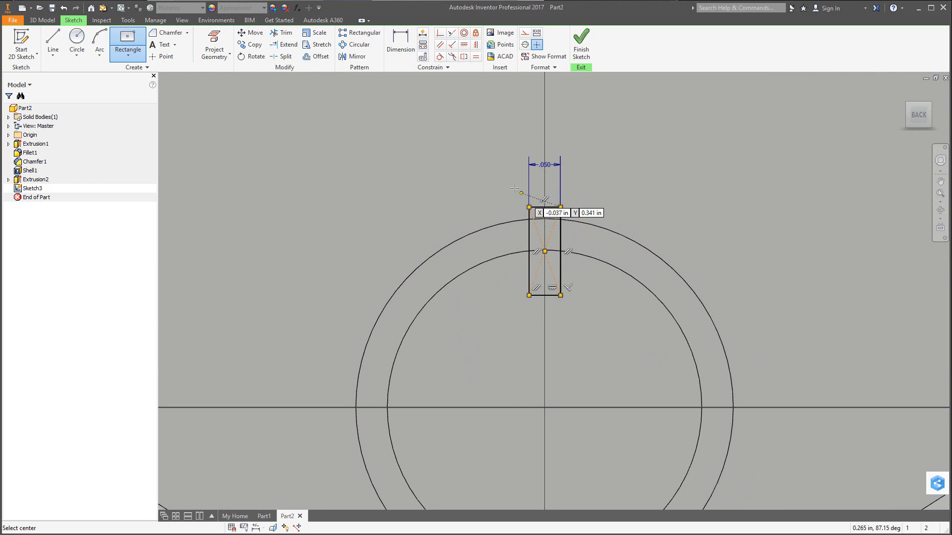
click(42, 20)
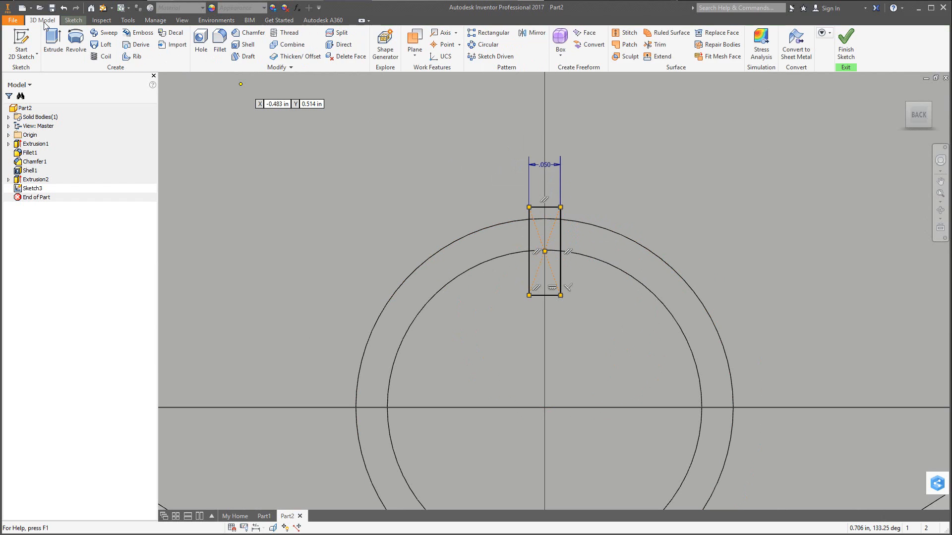
click(54, 39)
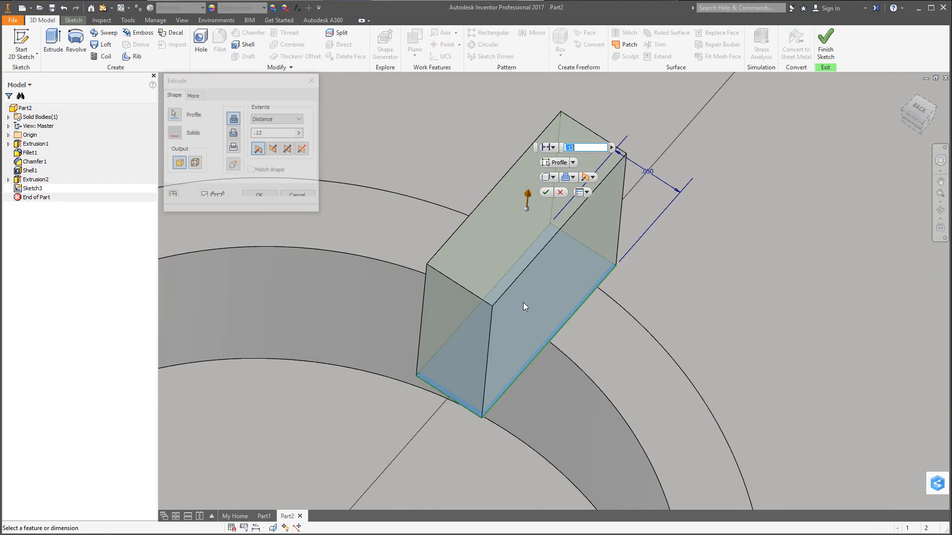
click(234, 132)
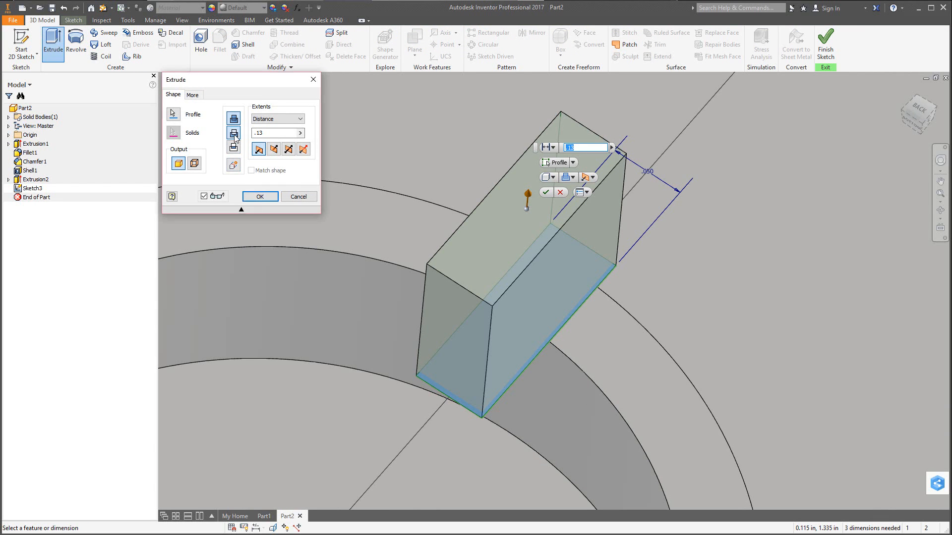
click(273, 149)
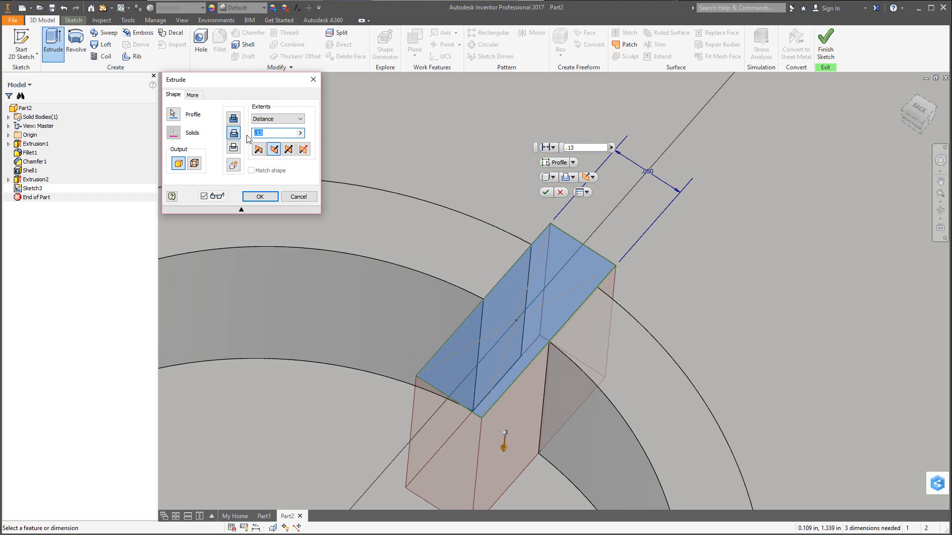
click(260, 196)
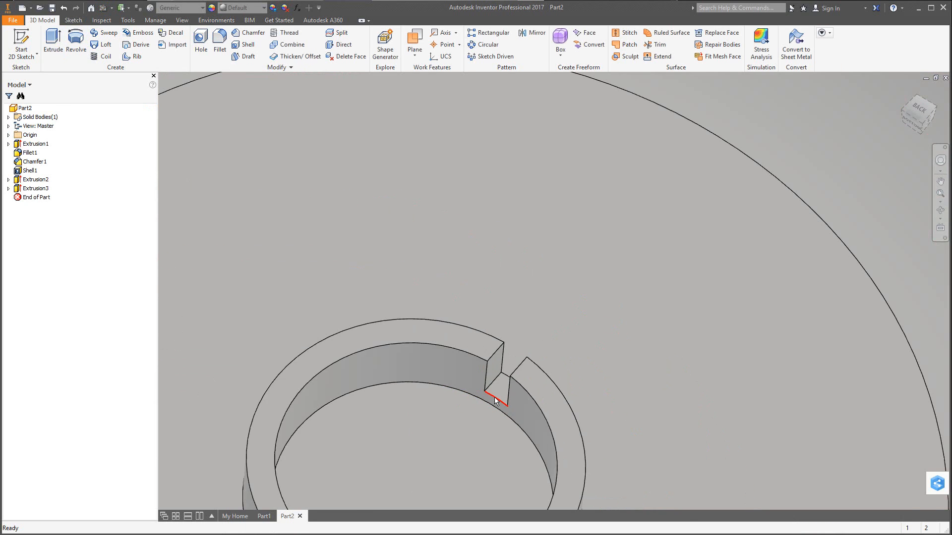
Start a sketch on the flat inner floor around the notched ring
scroll(494, 399, down, 6)
scroll(490, 436, up, 3)
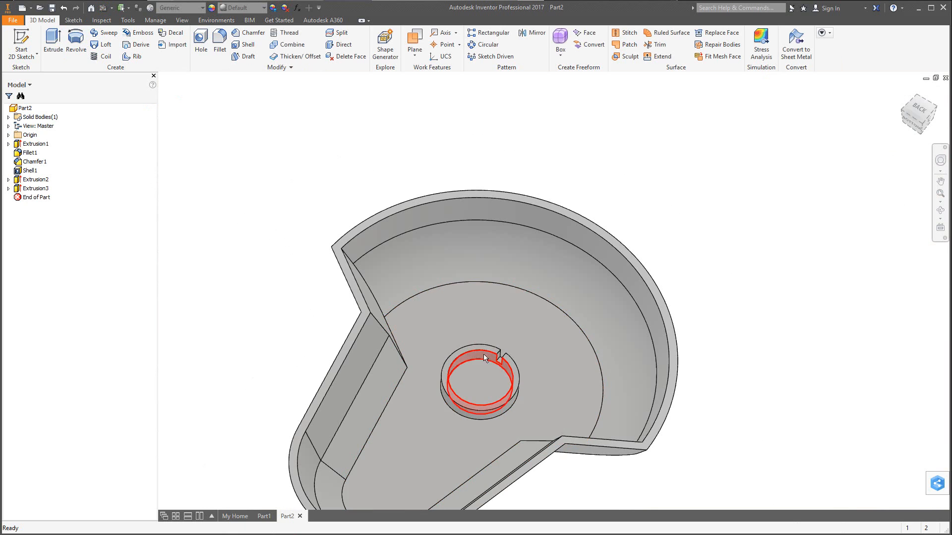
click(433, 325)
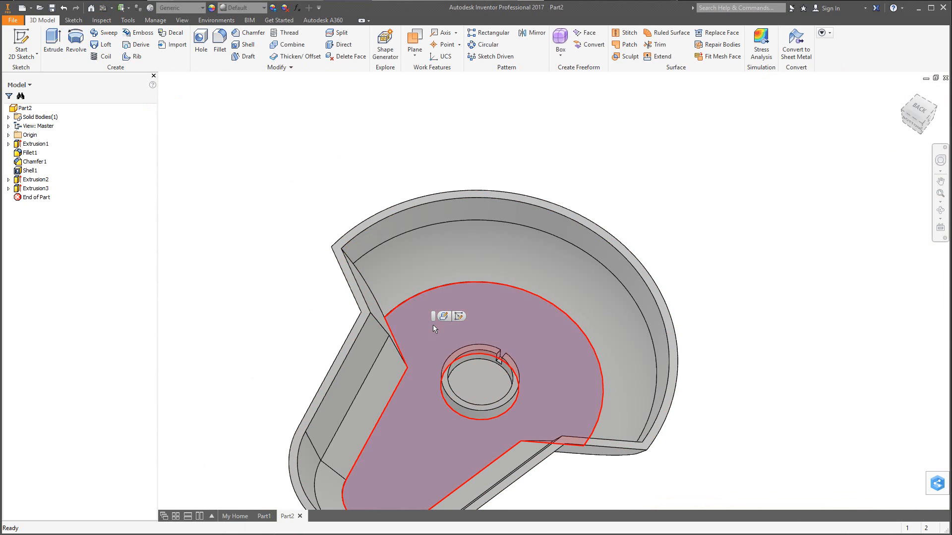
click(443, 316)
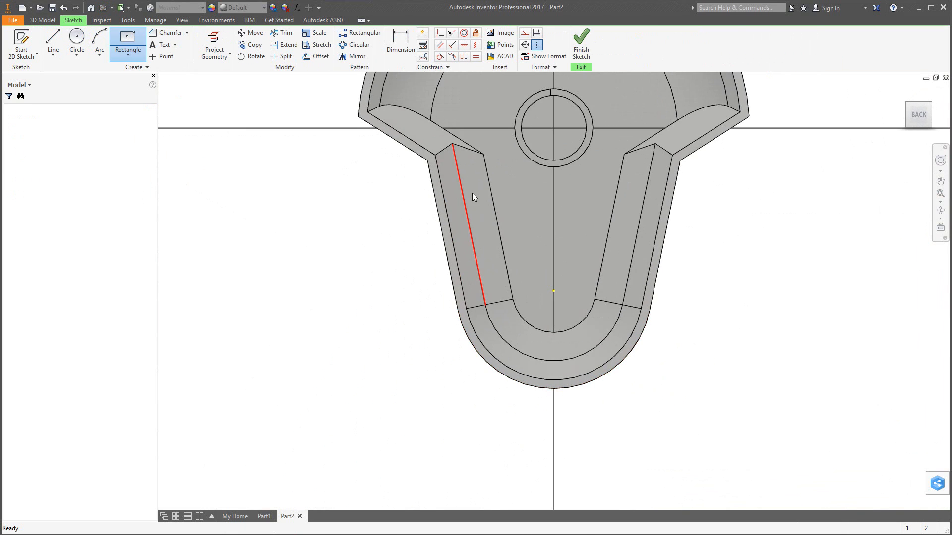
scroll(554, 198, down, 3)
scroll(526, 91, up, 4)
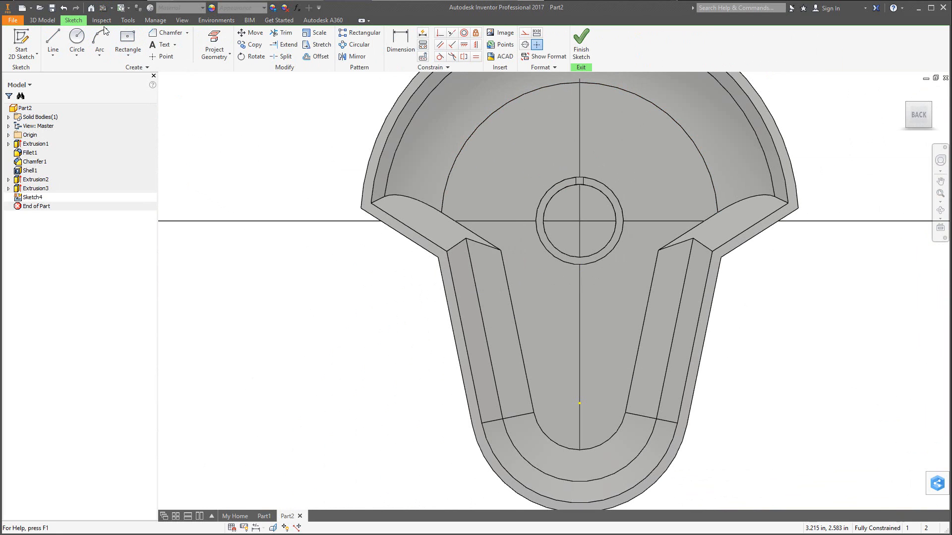
Draw a circle about 0.26 in in diameter on the floor, up and to the left of the ring, and check the L4 drawing
click(77, 39)
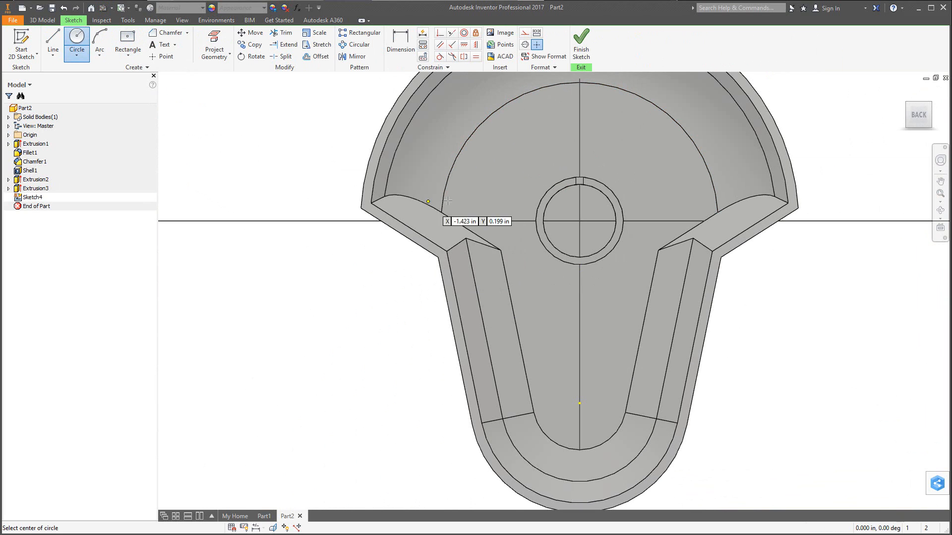
click(496, 190)
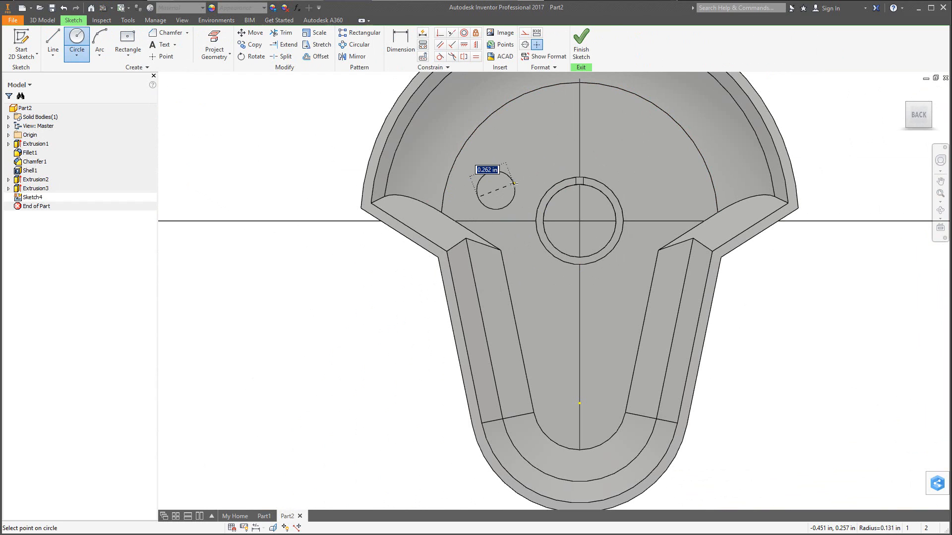
click(513, 184)
key(alt+Tab)
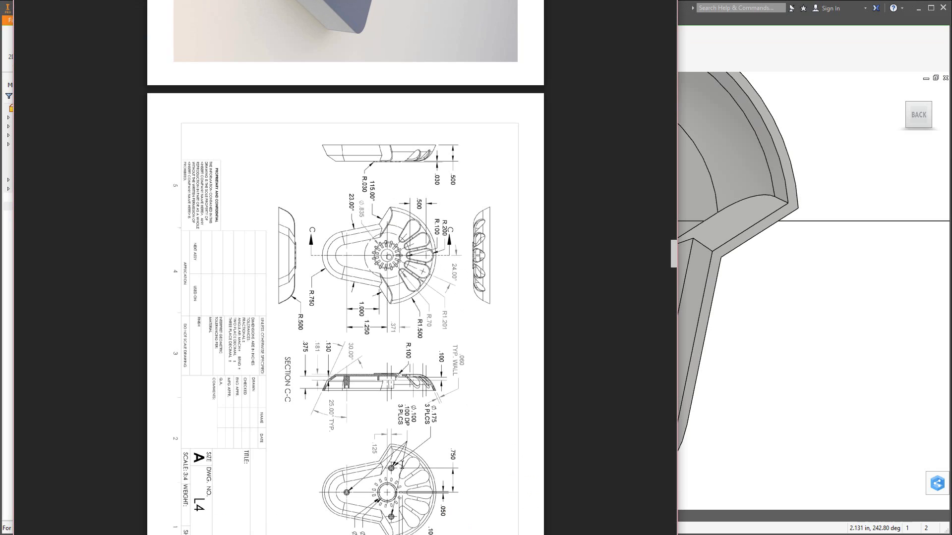
click(799, 345)
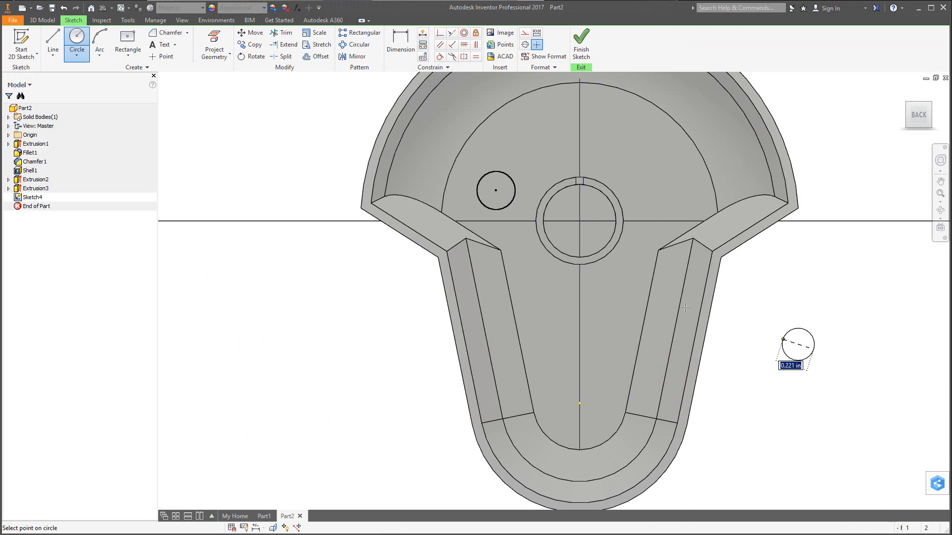
key(Escape)
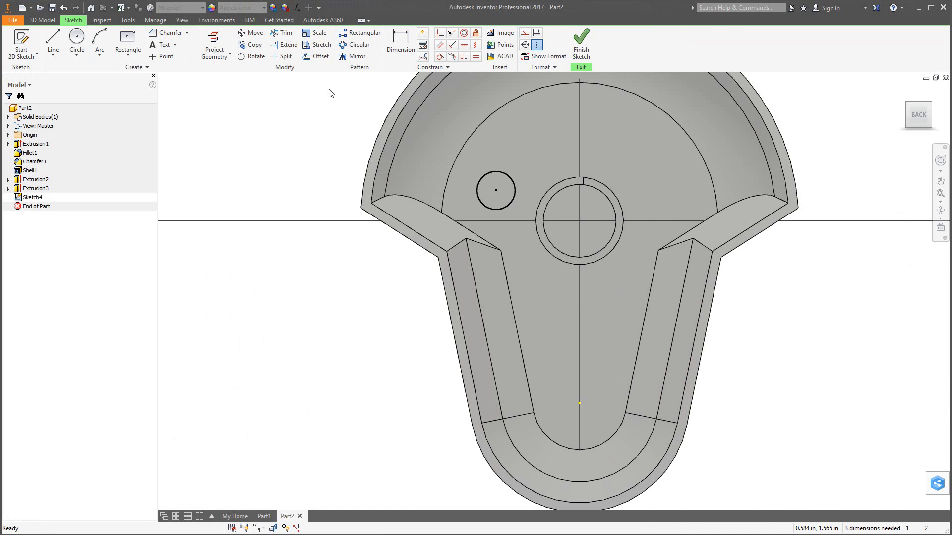
Dimension the small circle's diameter to 0.175 in
click(401, 45)
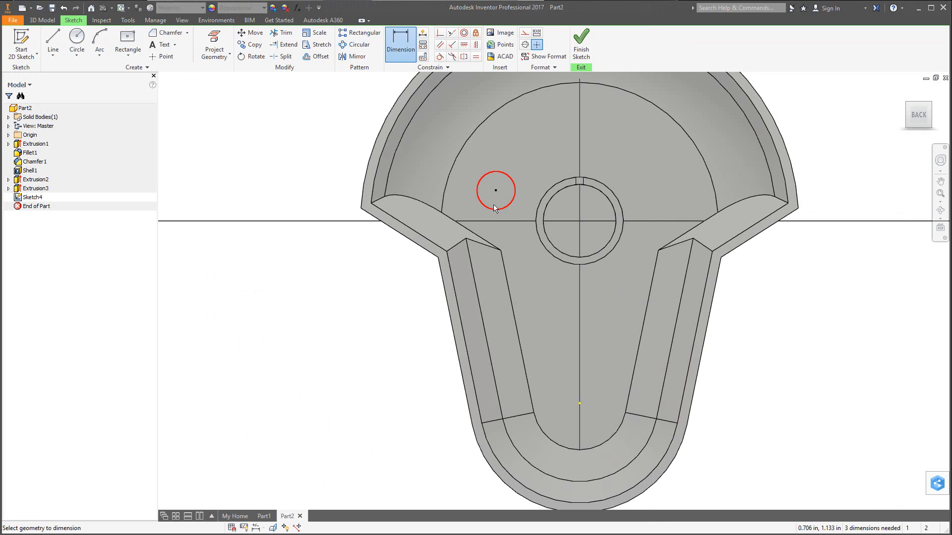
click(494, 189)
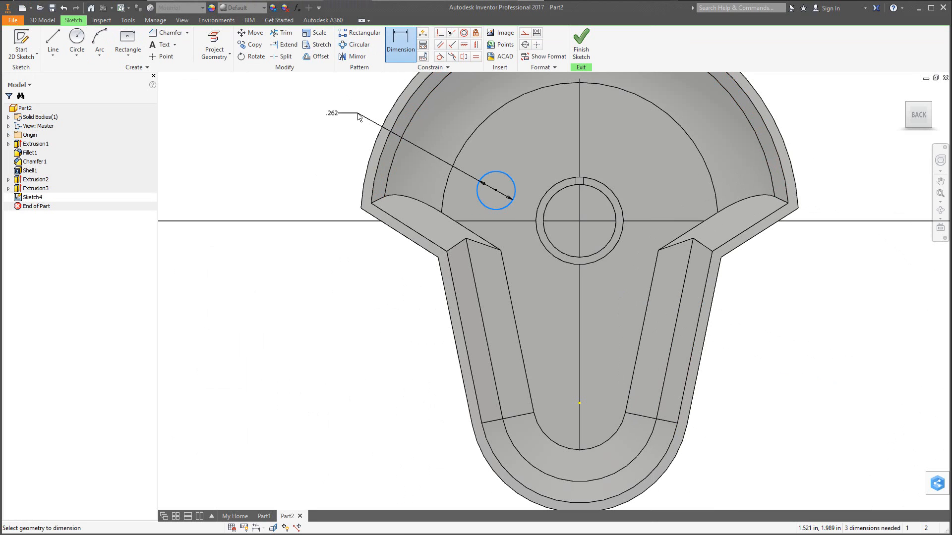
click(359, 115)
text(.175)
key(Return)
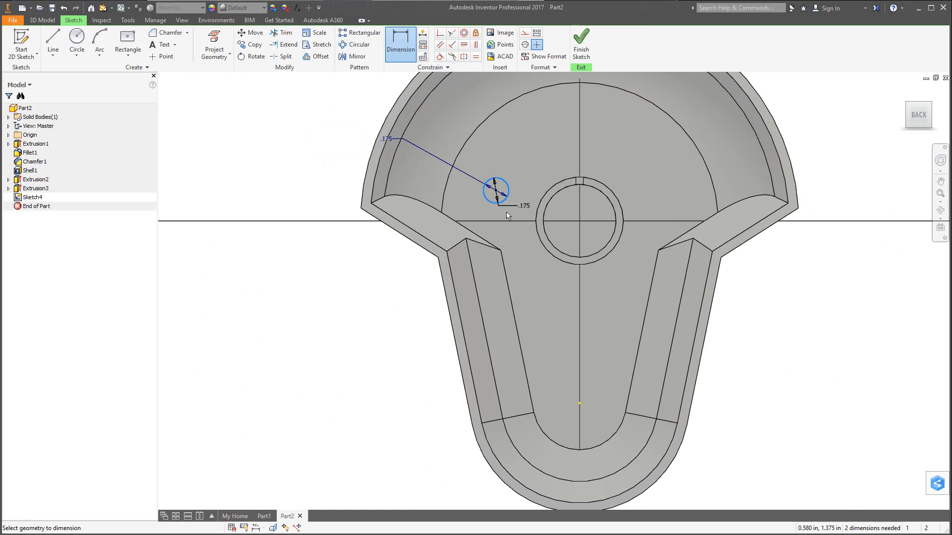
Dimension the small circle's center 0.125 in vertically and 0.750 in horizontally from the central ring's center
click(534, 219)
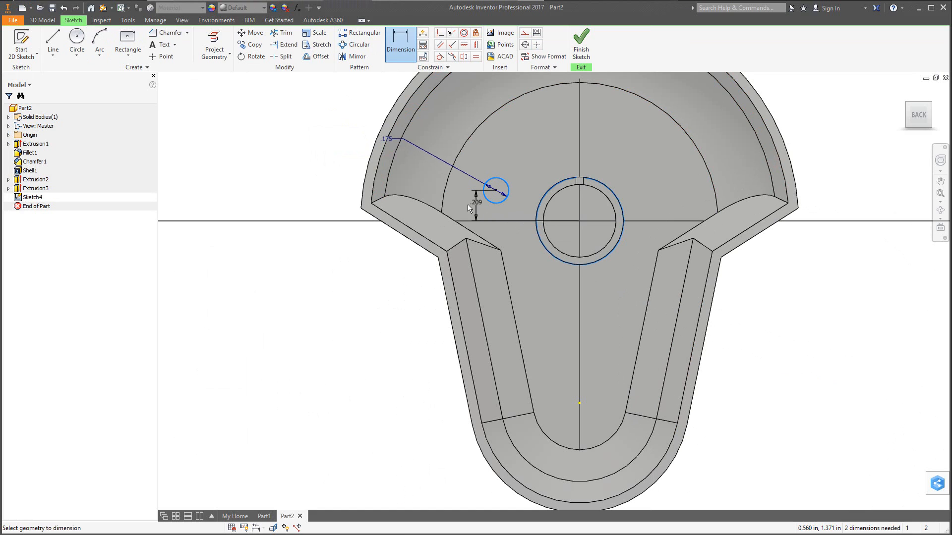
click(332, 207)
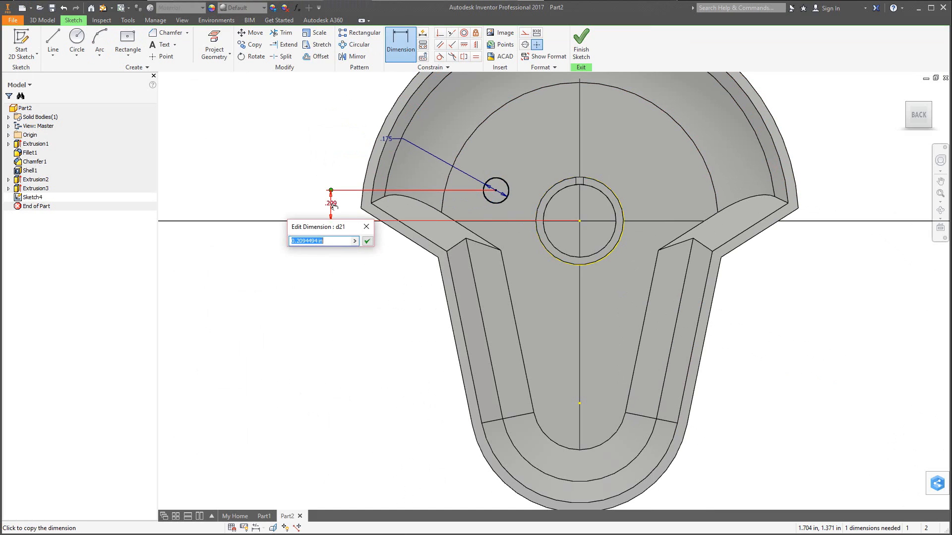
key(Return)
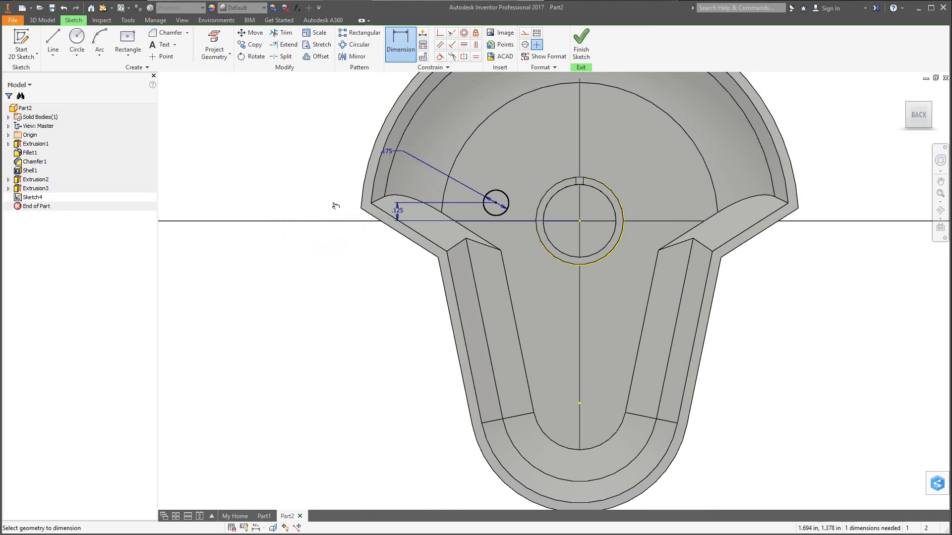
click(494, 215)
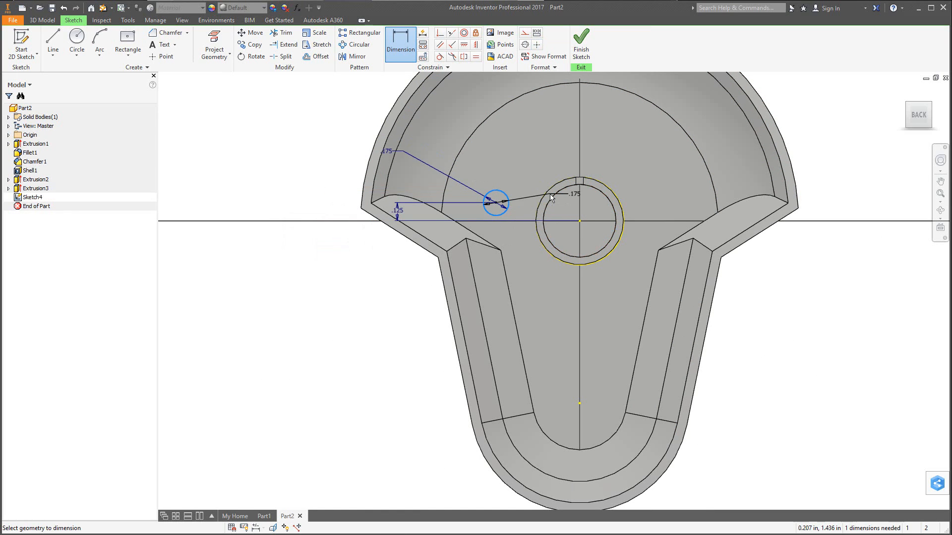
click(548, 193)
scroll(564, 186, down, 5)
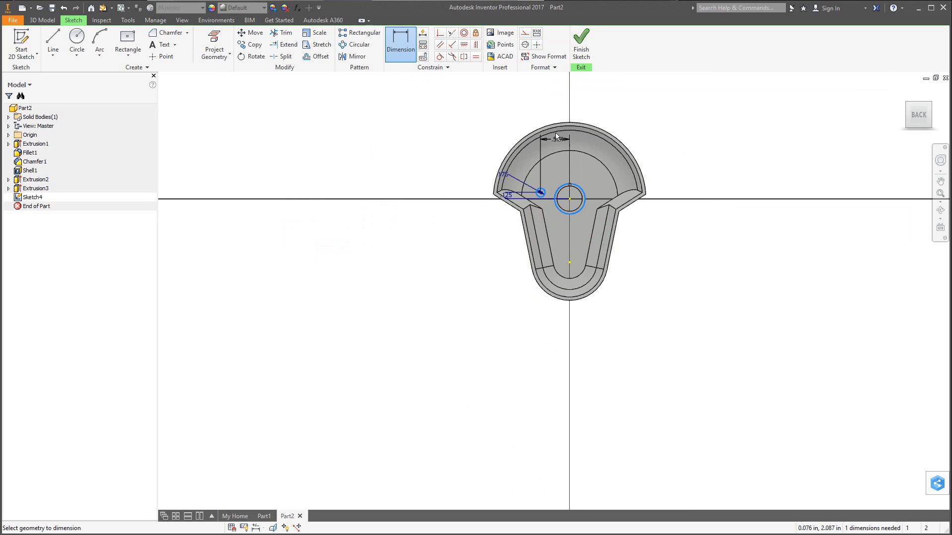
click(558, 112)
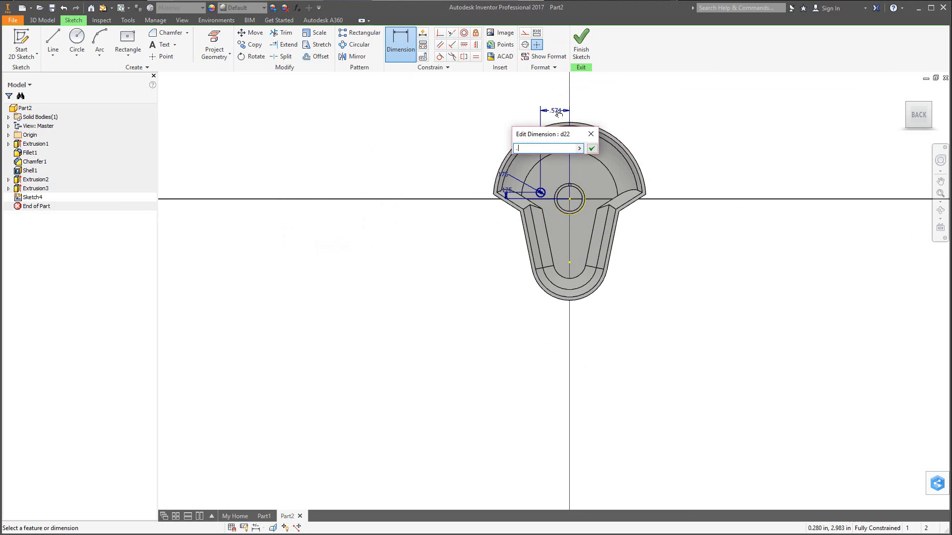
key(Return)
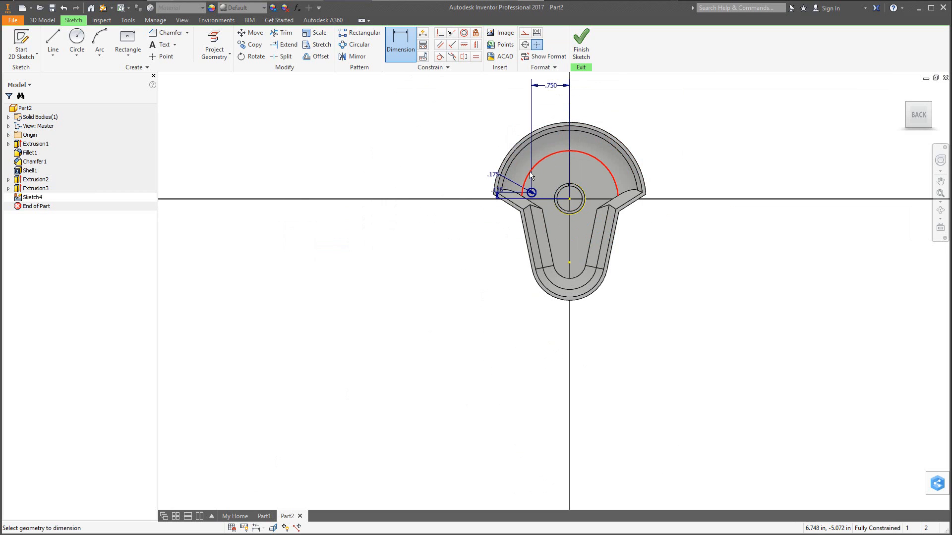
Draw a vertical line about 1.8 in long upward from the ring's center, ending beyond the cover's outer arc
scroll(531, 176, up, 3)
scroll(541, 174, down, 4)
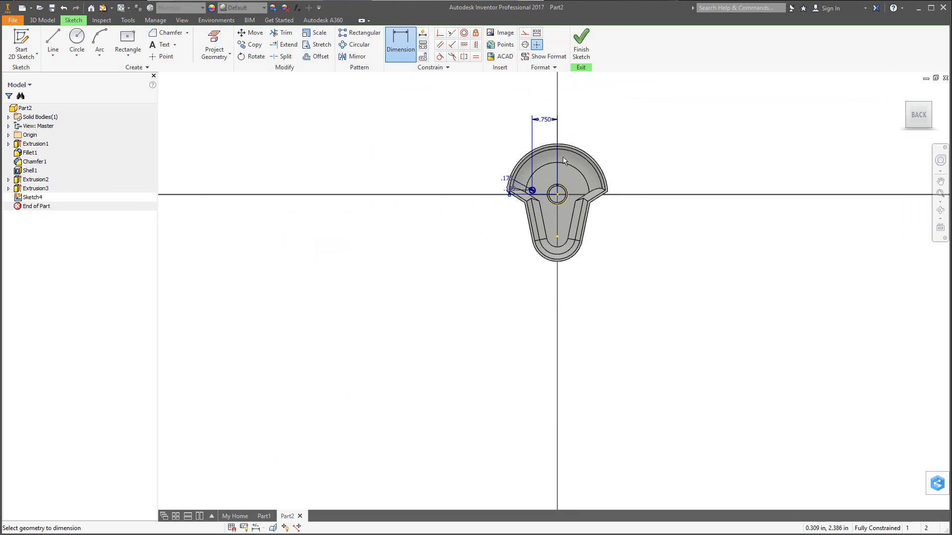
scroll(570, 139, up, 5)
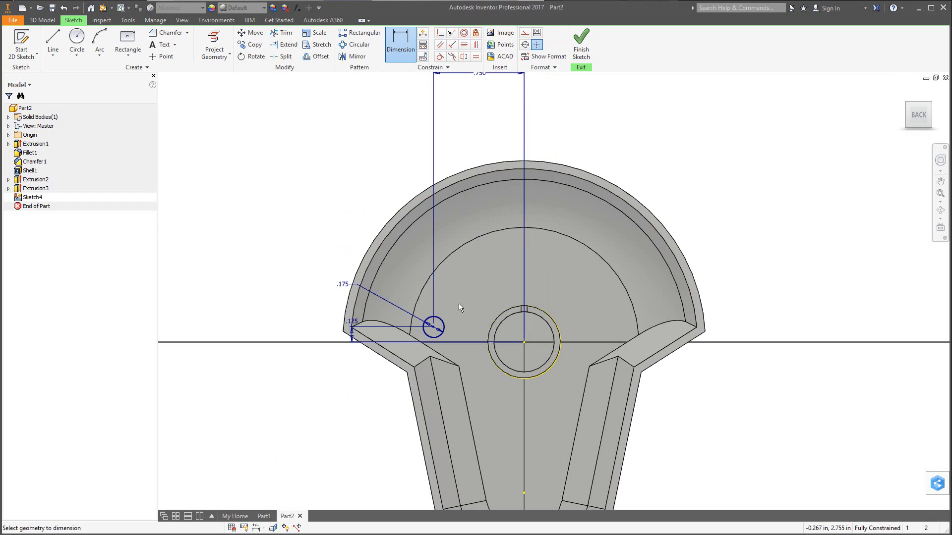
click(56, 44)
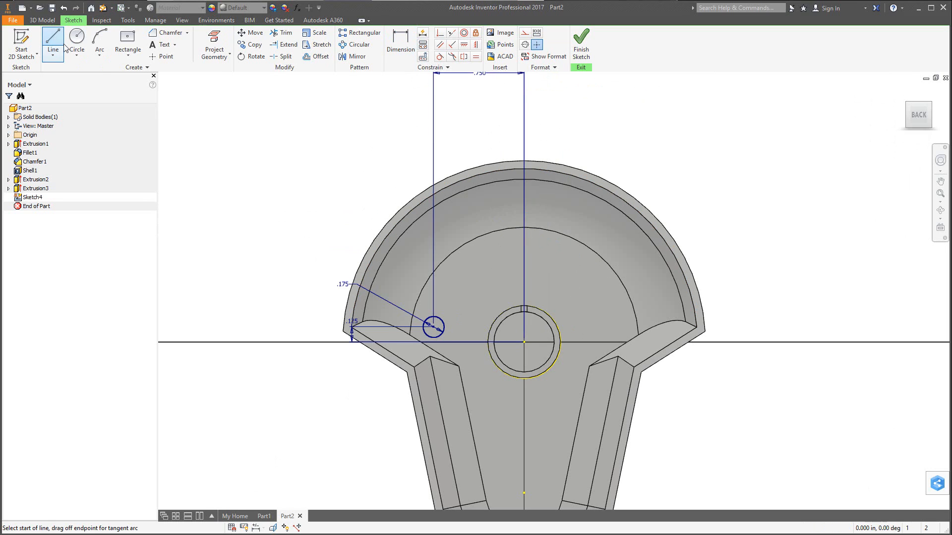
click(524, 342)
click(524, 123)
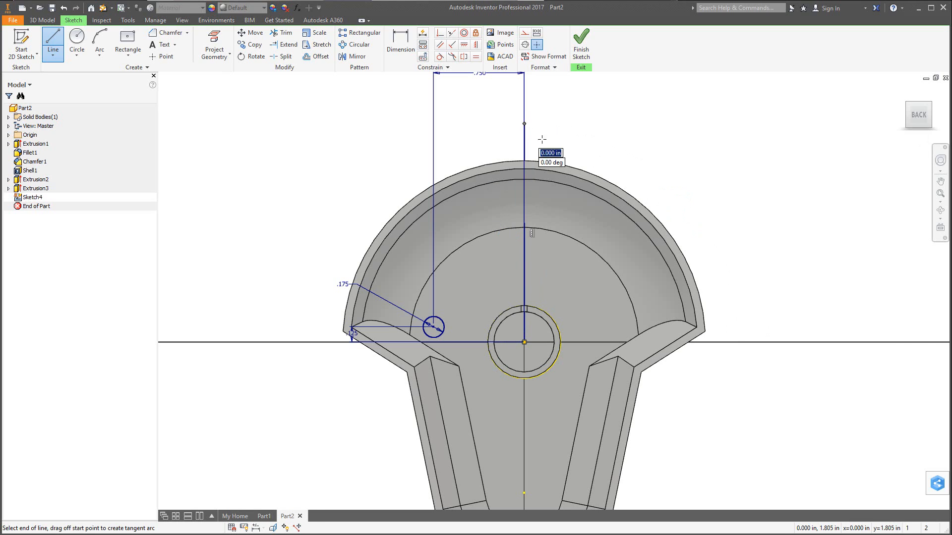
key(Escape)
key(Escape)
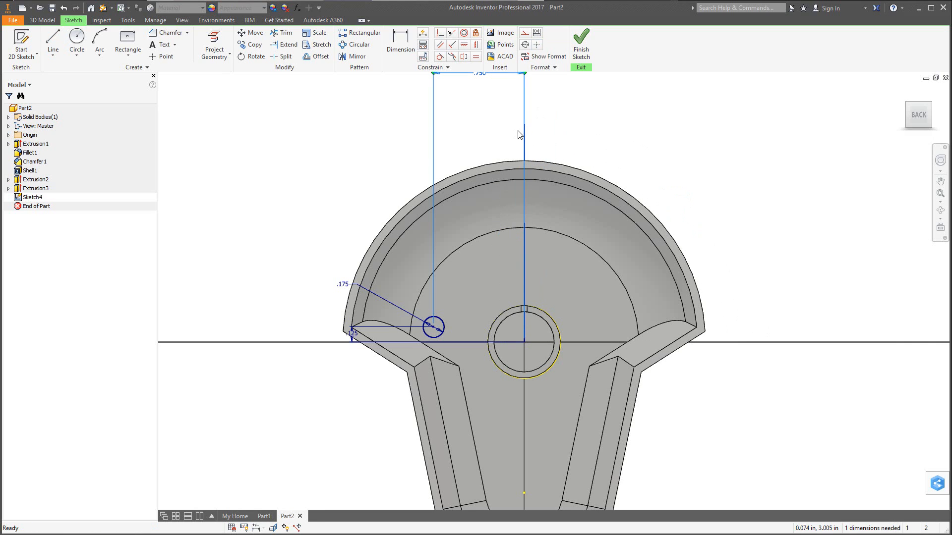
Move the 0.750 in dimension inside the cover's outline and convert the vertical line to a centerline
click(525, 132)
drag(480, 79, 491, 212)
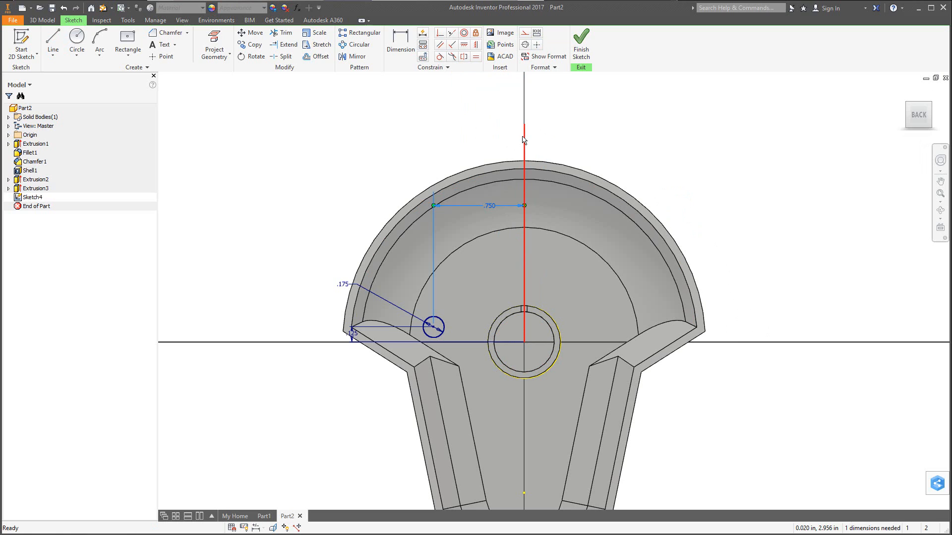
click(524, 140)
click(525, 45)
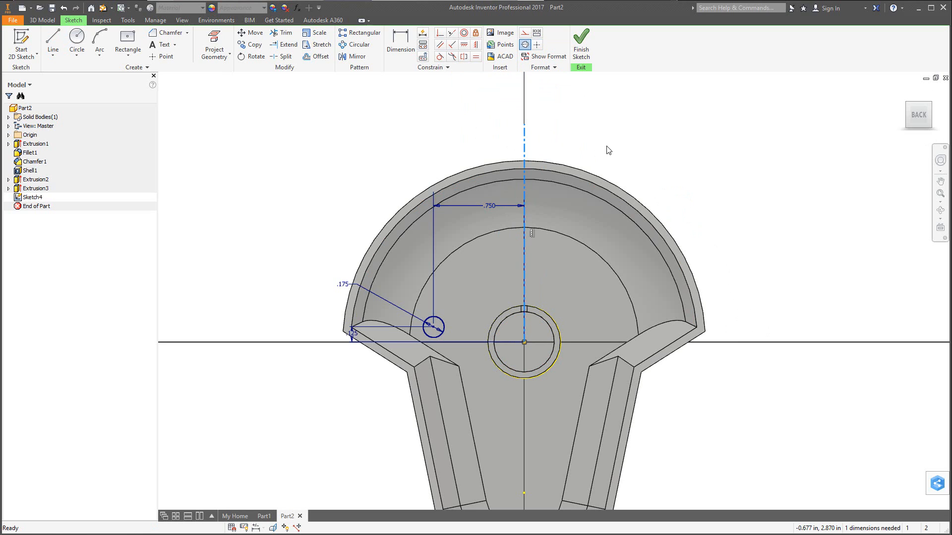
click(436, 122)
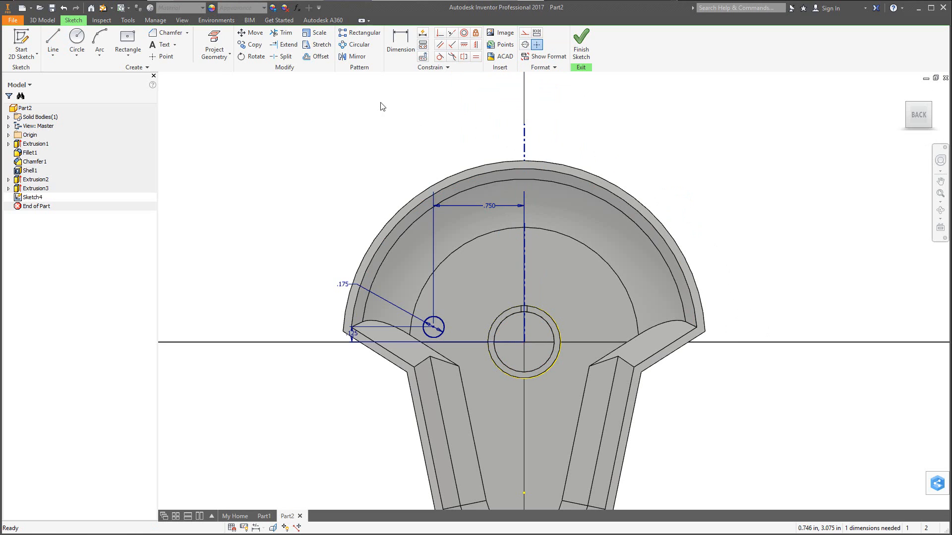
Mirror the small circle across the vertical centerline to the opposite side of the ring
click(346, 57)
click(444, 330)
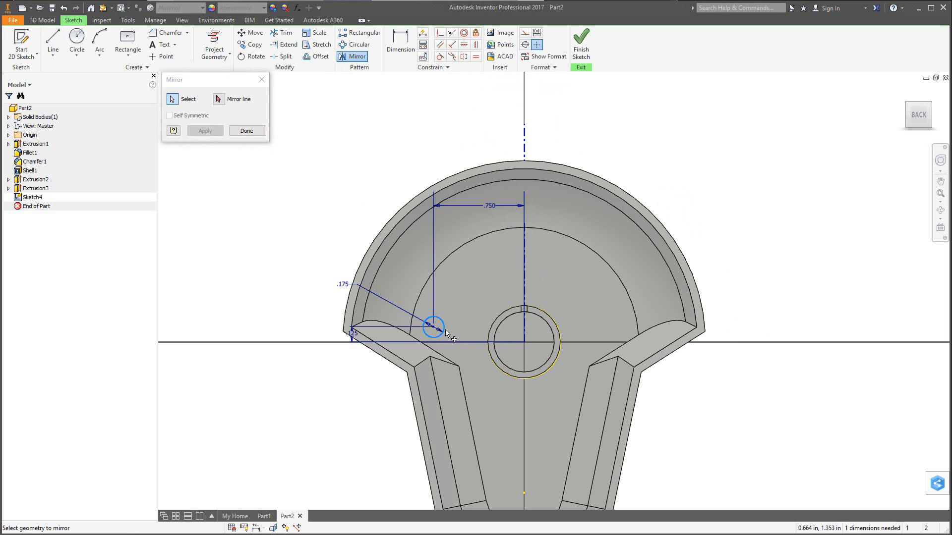
click(220, 101)
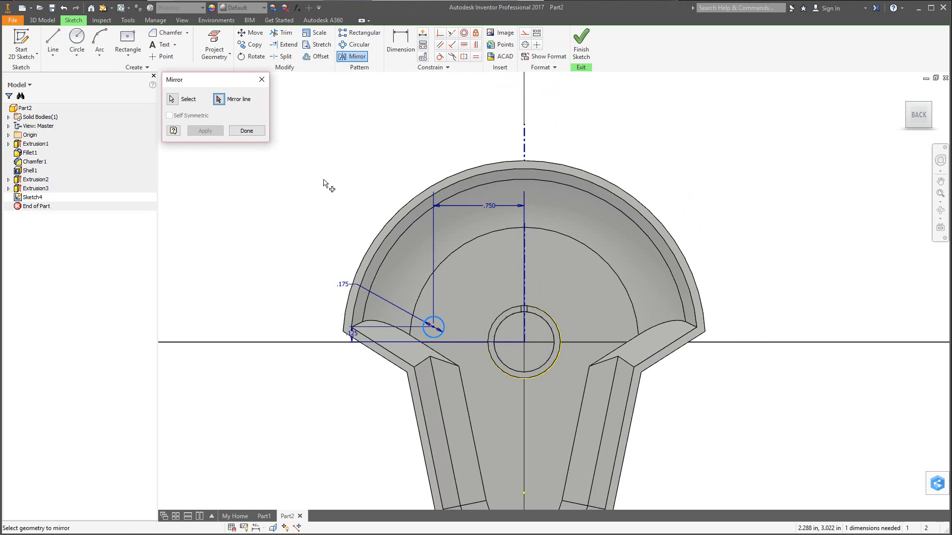
click(522, 166)
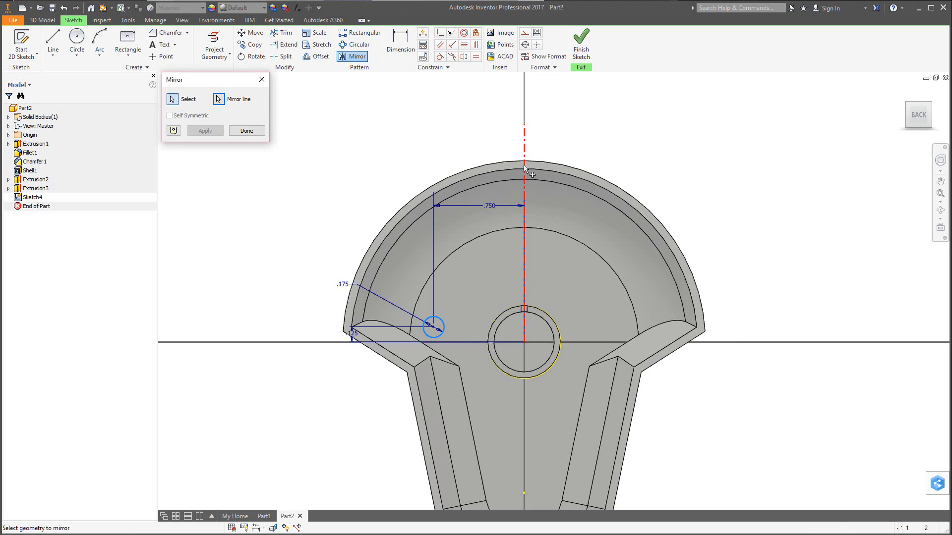
click(206, 131)
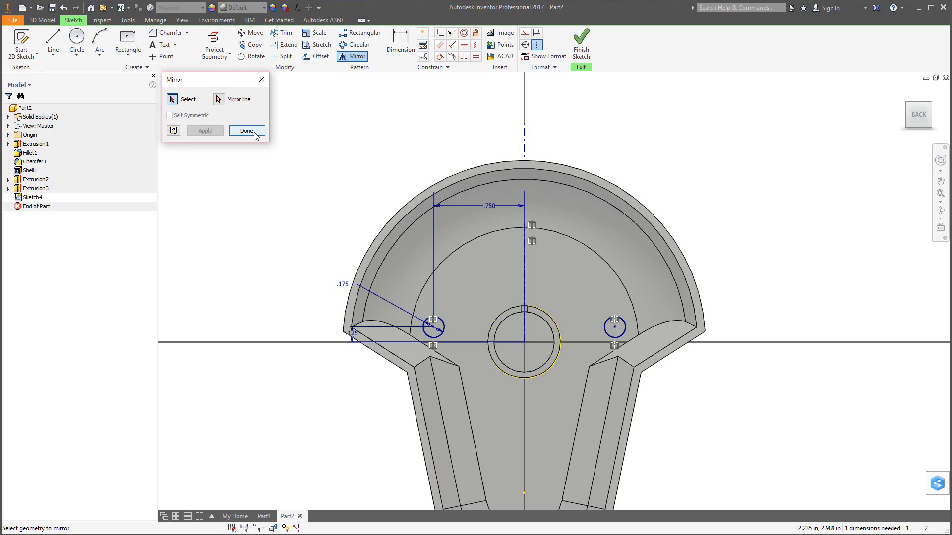
click(246, 130)
Draw a circle about 0.29 in in diameter centered on the projected point in the cover's narrow rounded end
scroll(360, 282, down, 3)
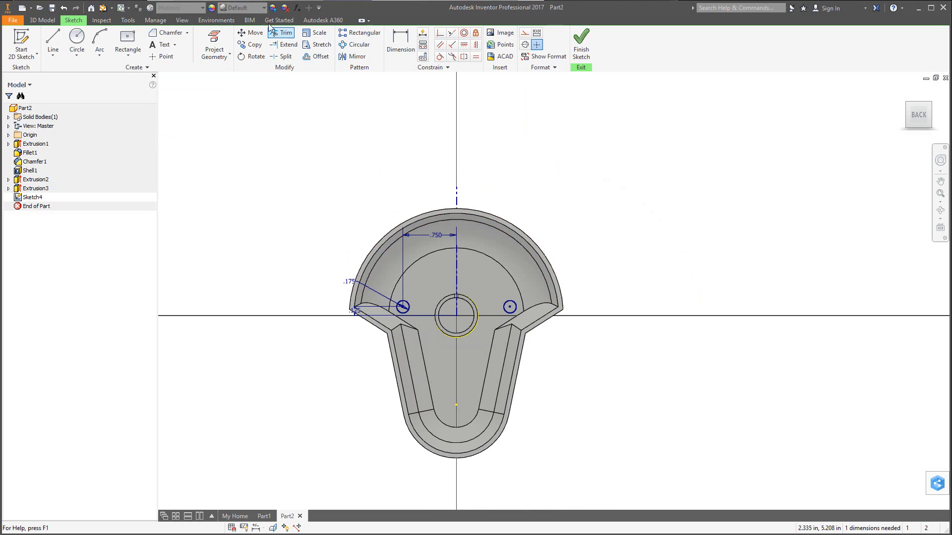
click(76, 42)
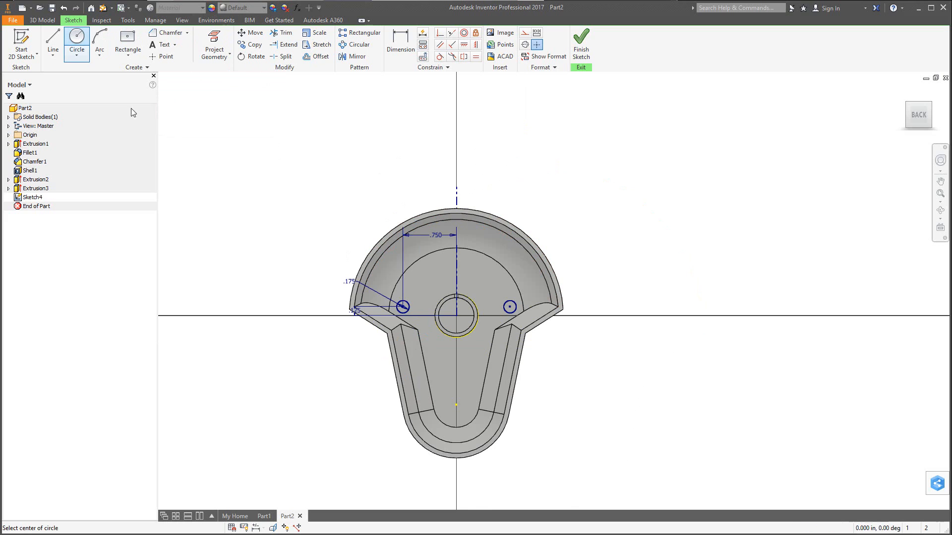
click(456, 406)
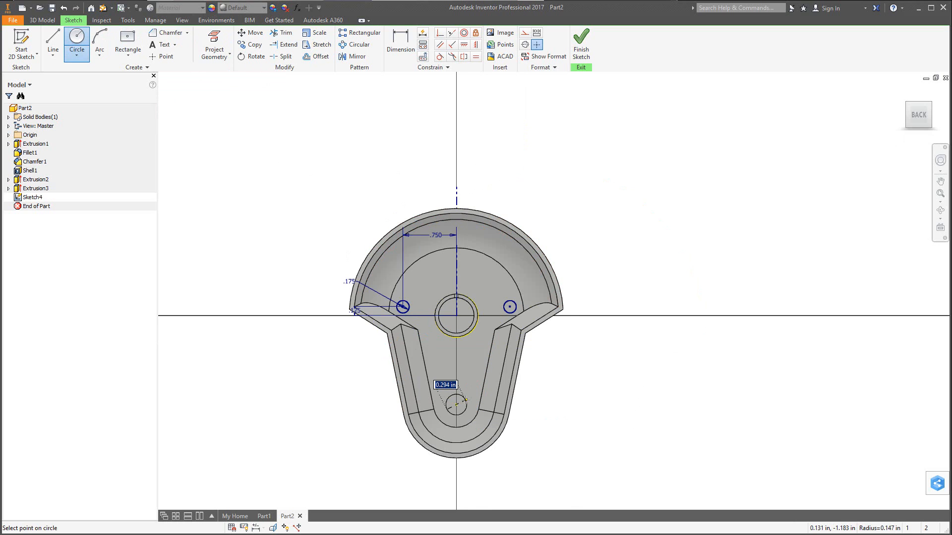
click(465, 399)
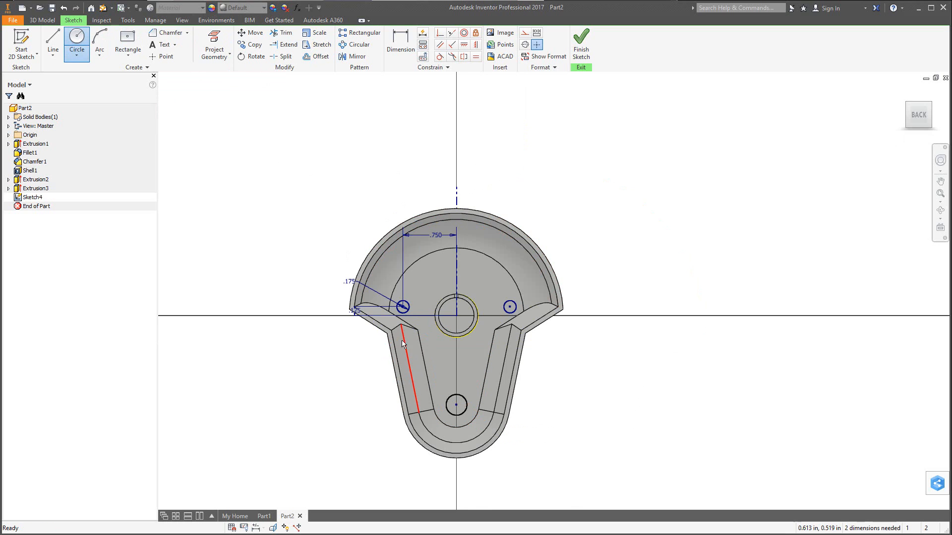
key(Escape)
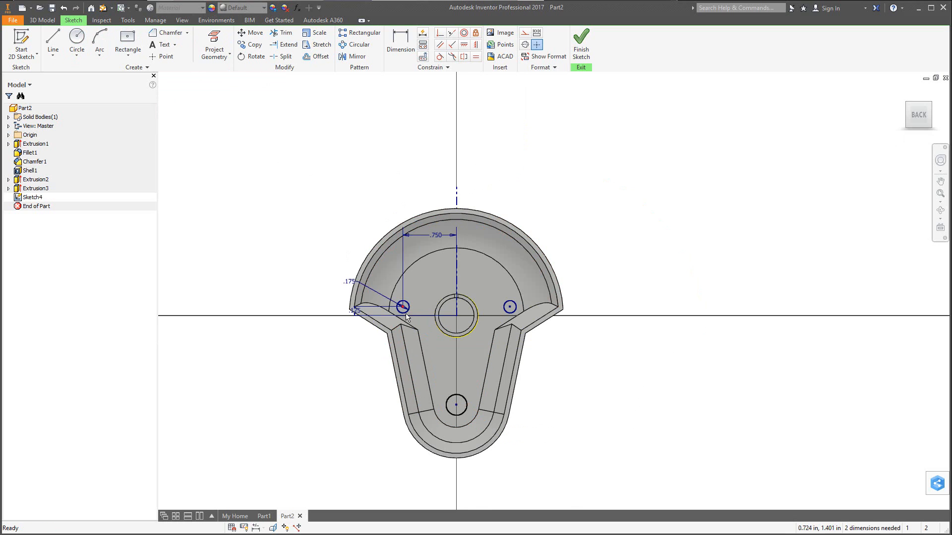
Apply an Equal constraint between the dimensioned 0.175 in circle and the circle in the narrow end
click(475, 58)
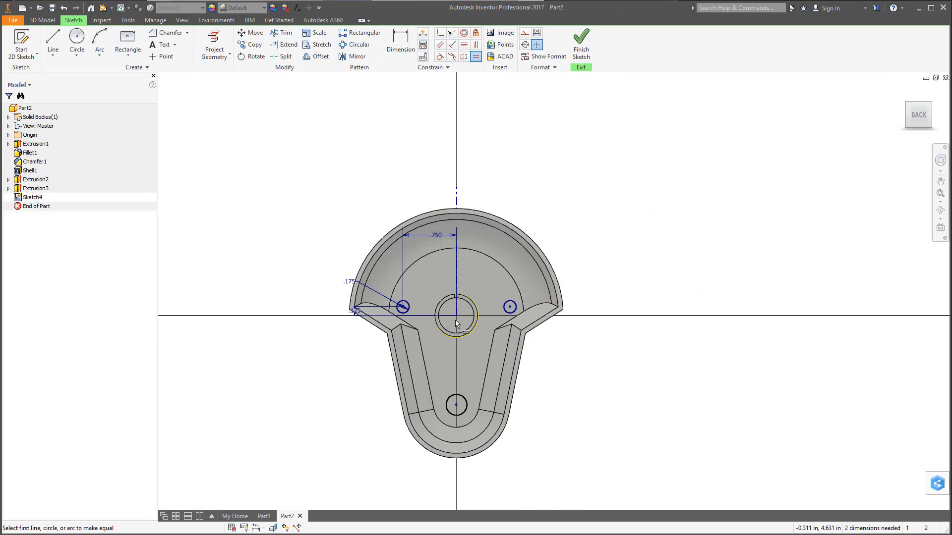
click(426, 316)
click(406, 308)
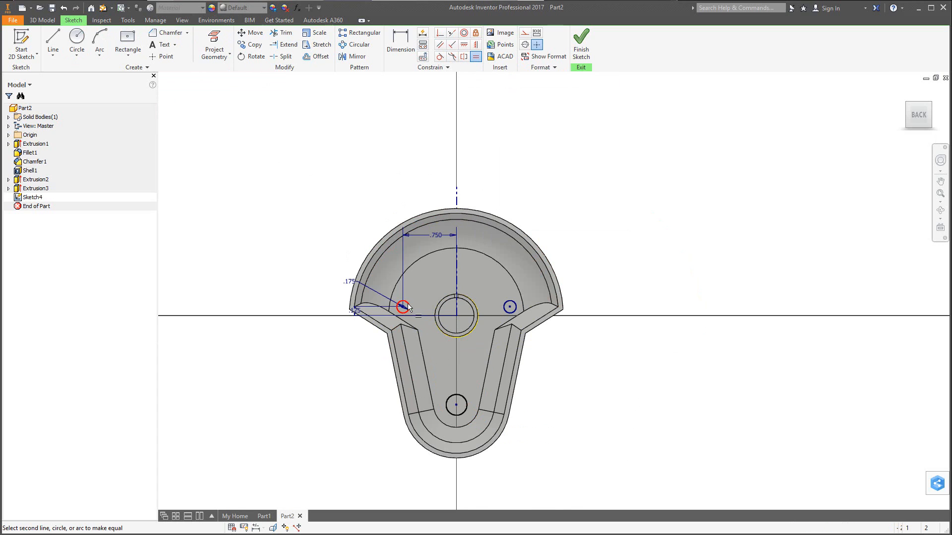
click(465, 399)
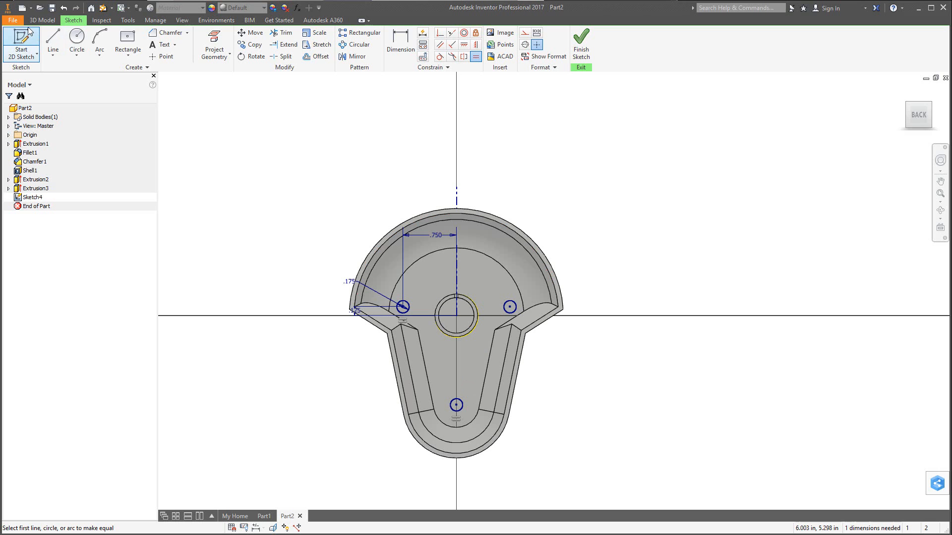
Extrude the three small circles 0.375 in up from the floor as joined bosses, checking the L4 drawing for the height
click(42, 19)
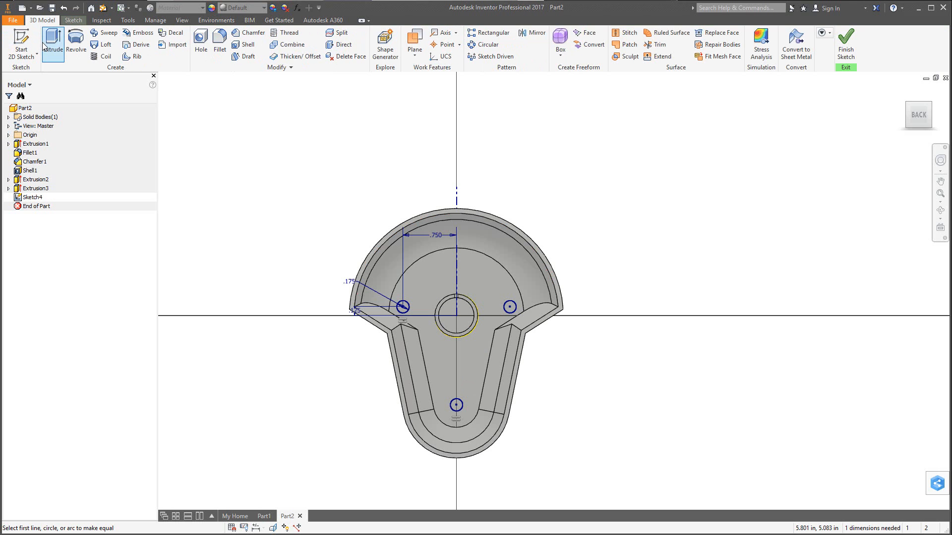
click(53, 45)
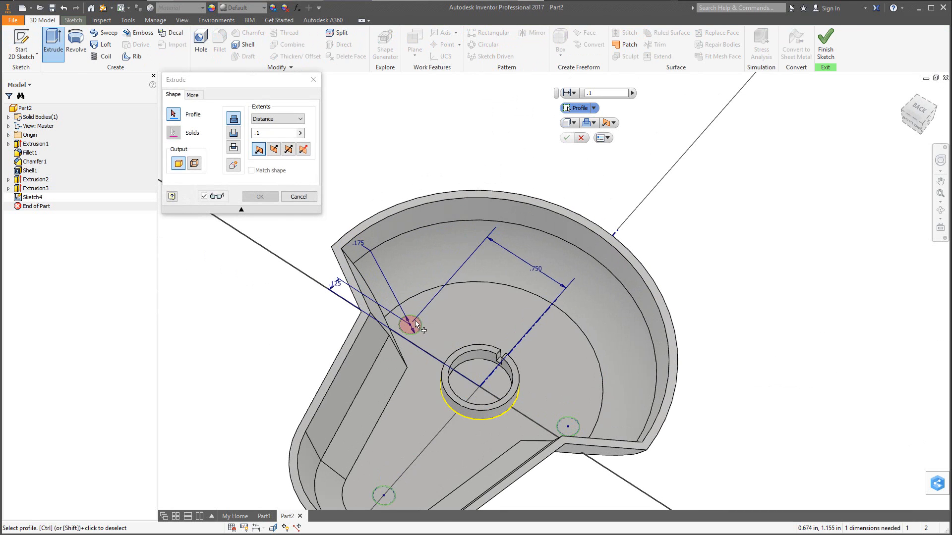
click(411, 324)
click(385, 494)
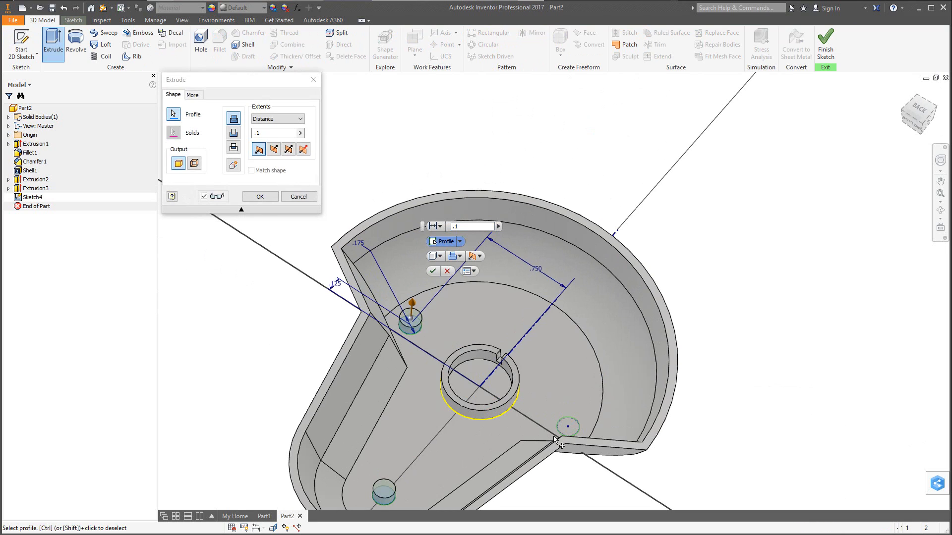
click(569, 427)
key(alt+Tab)
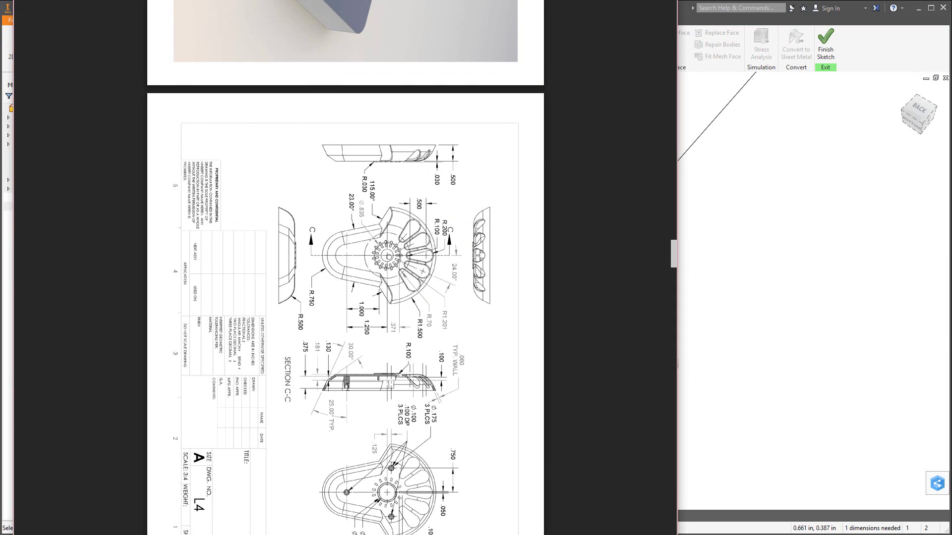
click(704, 347)
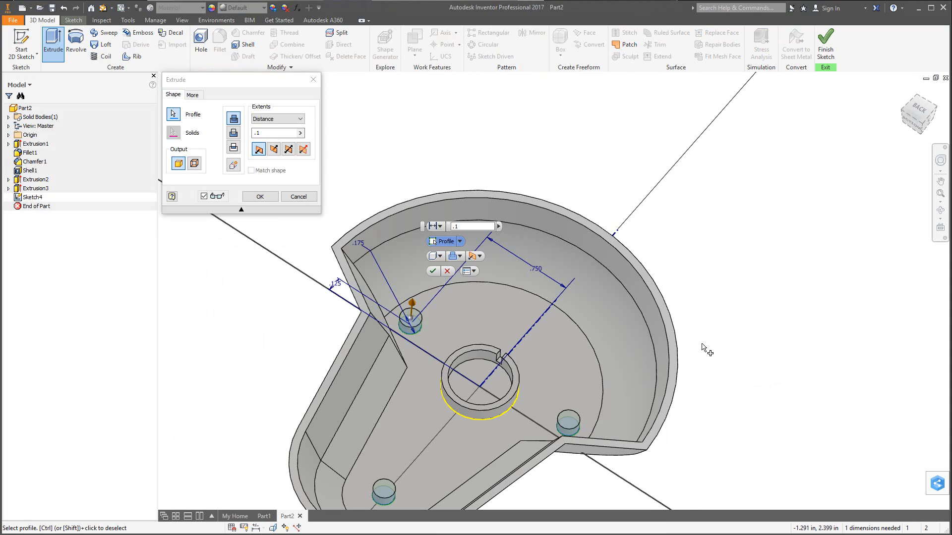
click(261, 132)
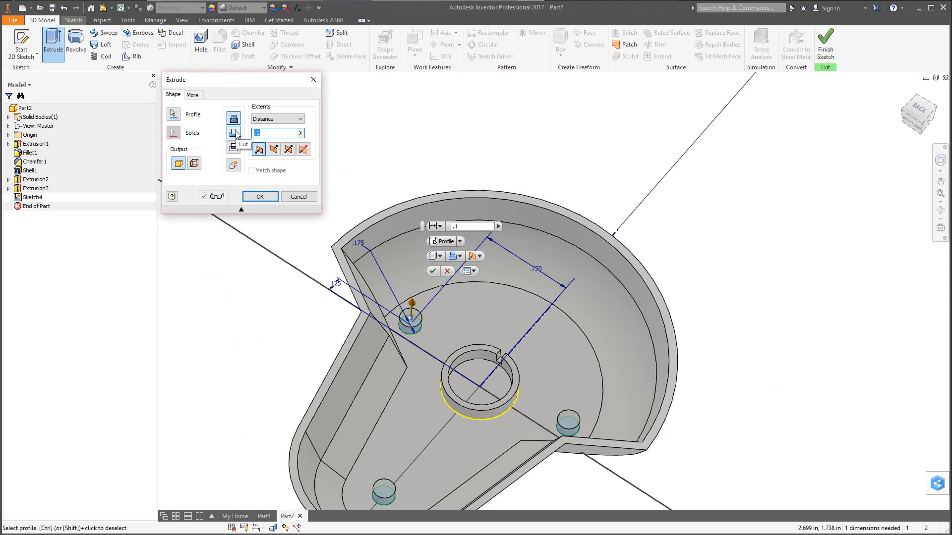
text(.375)
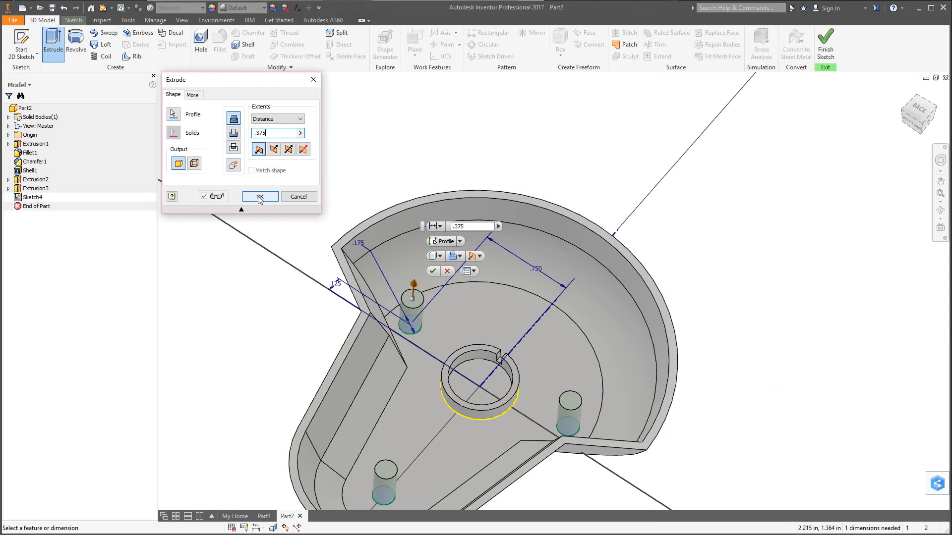
click(259, 197)
Start a sketch on the bosses' end face and draw a 0.1 in diameter circle centered on the narrow-end boss
click(411, 298)
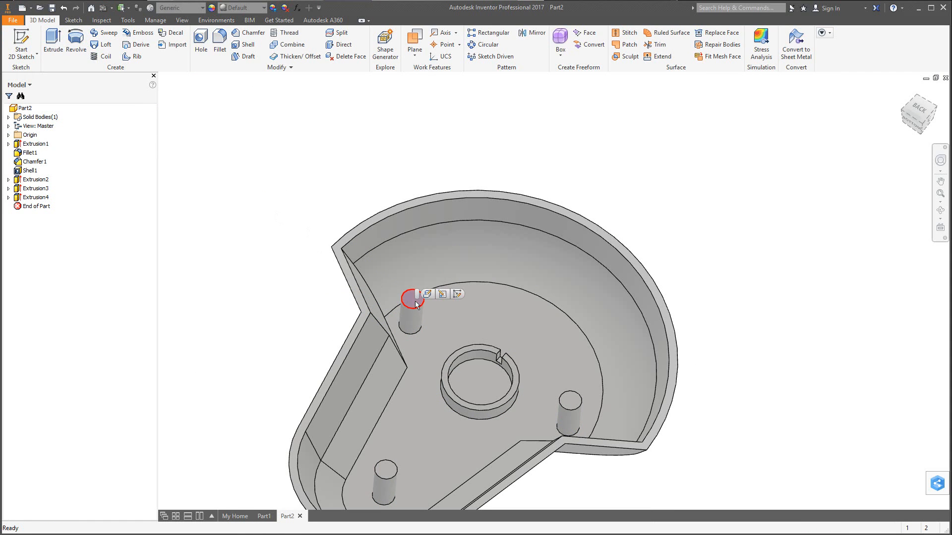
click(457, 294)
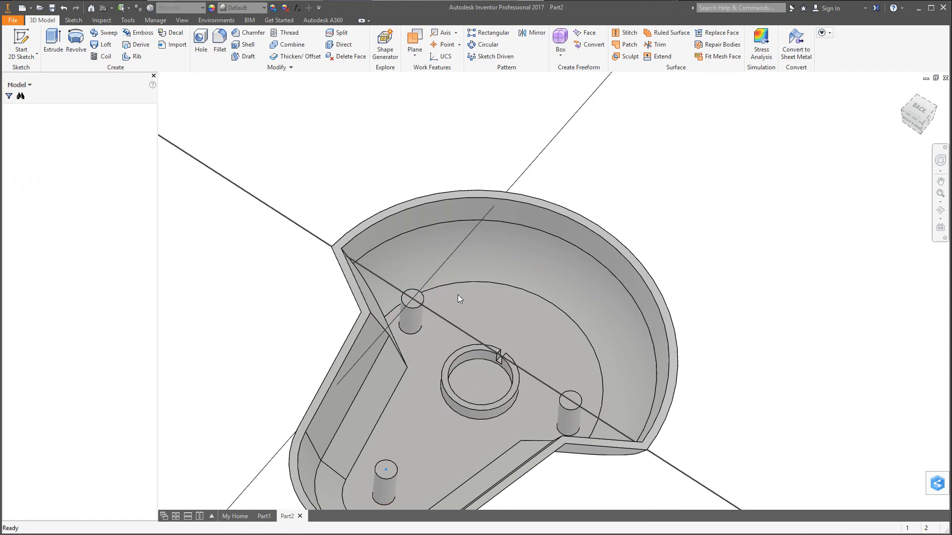
click(77, 38)
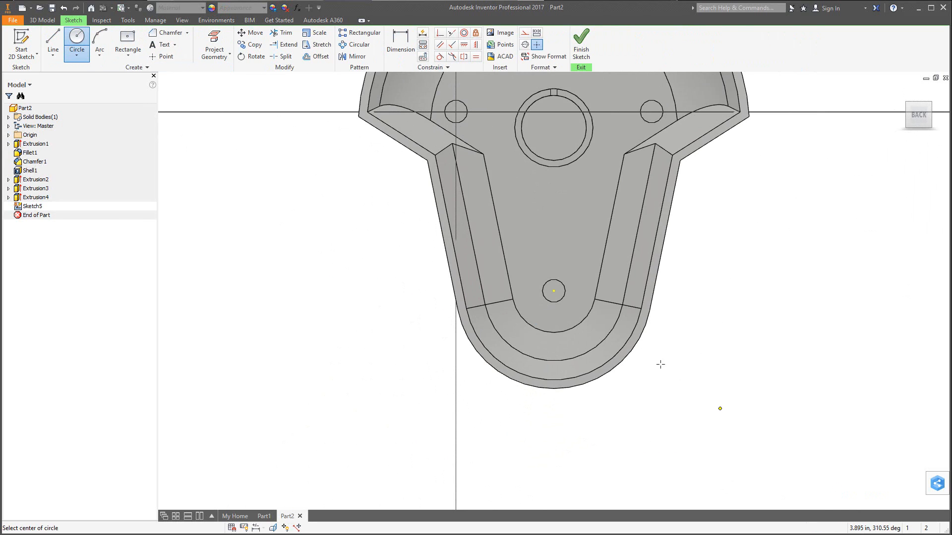
scroll(553, 277, up, 3)
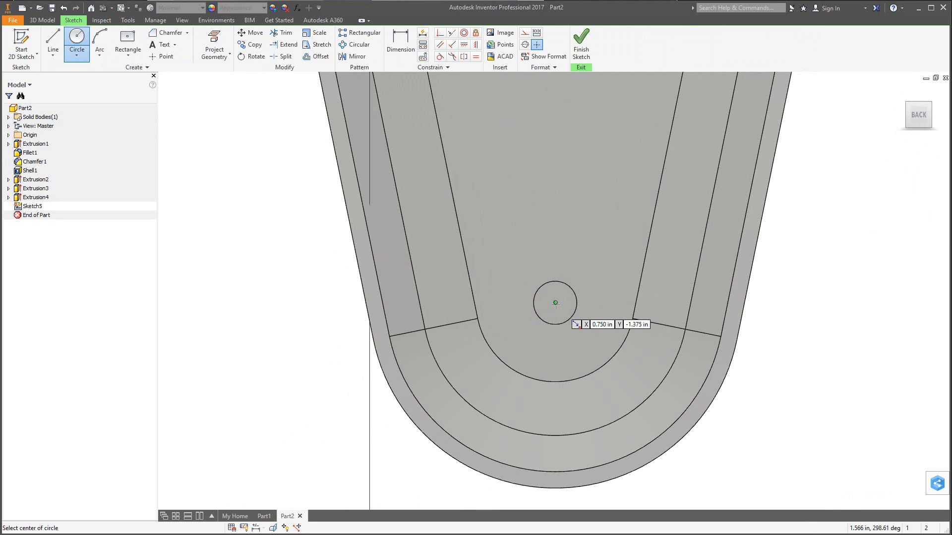
click(554, 303)
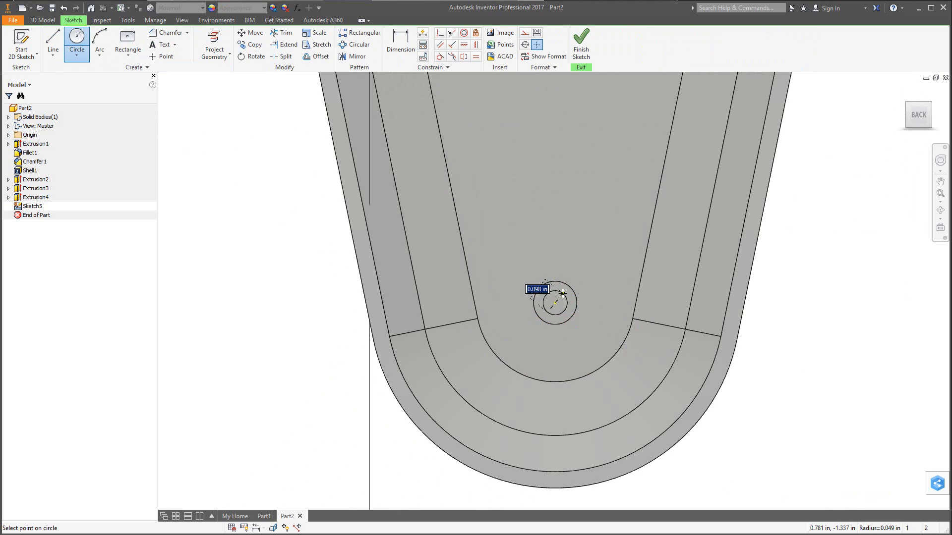
text(.1)
key(Return)
Draw concentric circles about 0.09 in and 0.10 in in diameter on the two bosses beside the central ring
scroll(614, 317, down, 5)
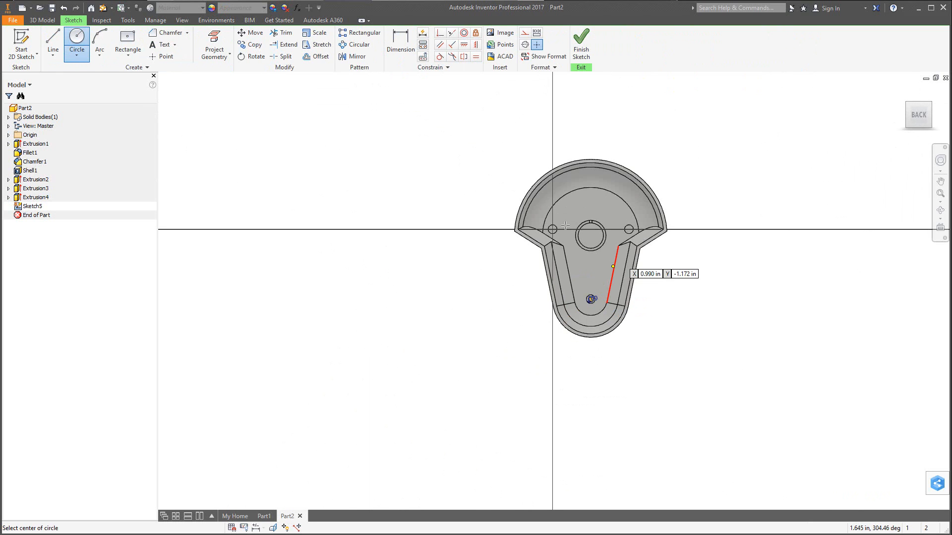
scroll(647, 229, up, 3)
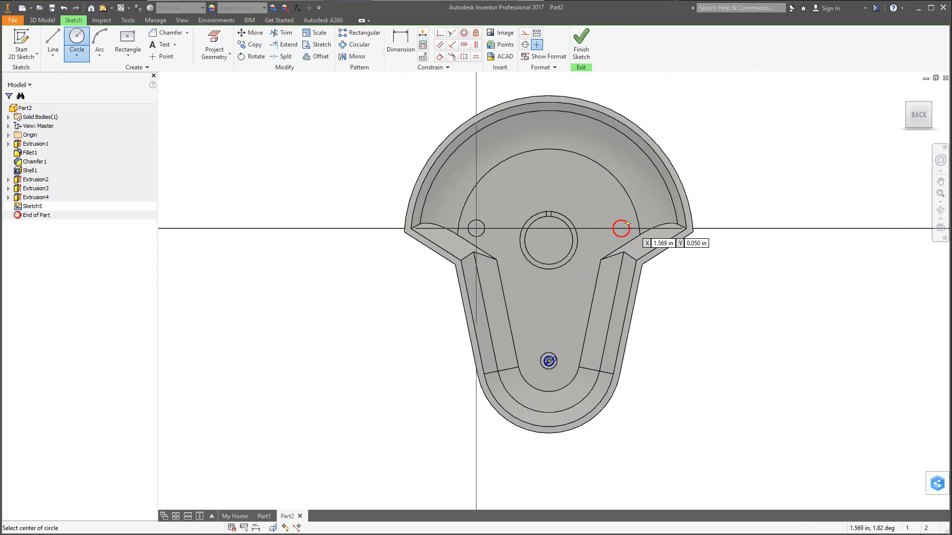
scroll(622, 227, up, 3)
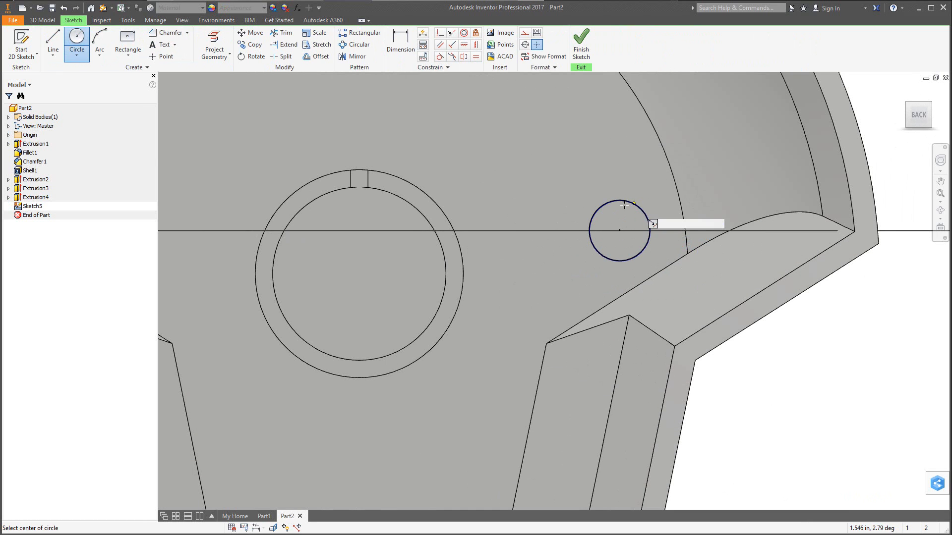
click(619, 231)
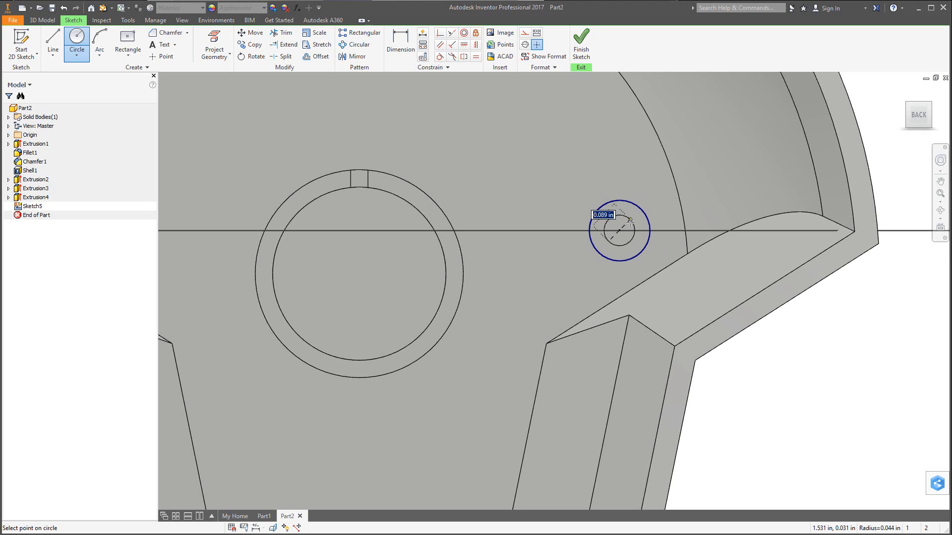
click(629, 221)
scroll(550, 270, up, 3)
scroll(394, 256, down, 4)
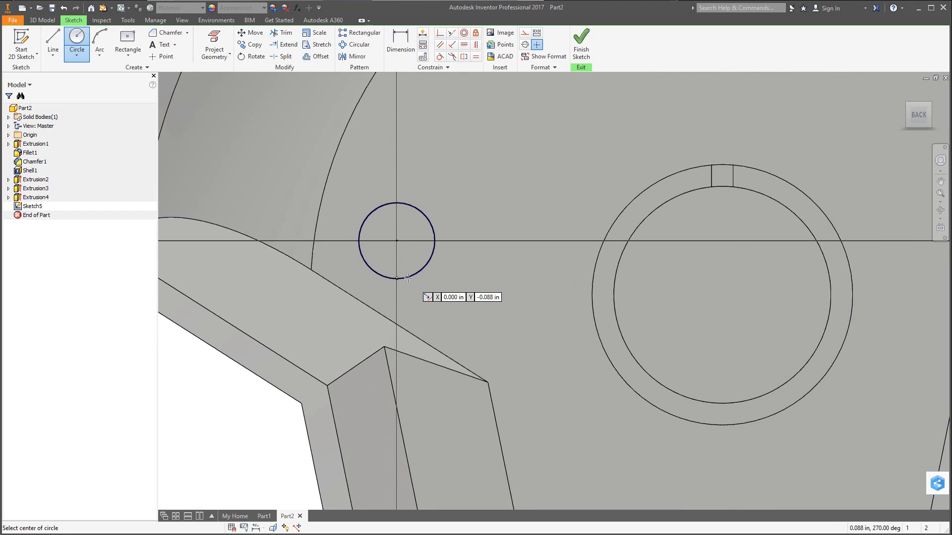
click(396, 241)
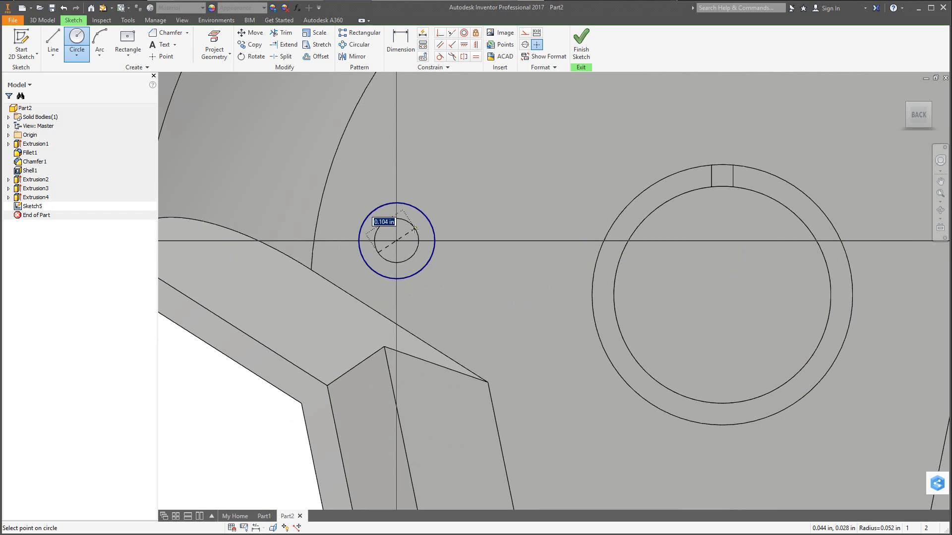
click(414, 228)
key(Escape)
Make the circles on the two bosses beside the ring equal to the dimensioned circle on the narrow-end boss
scroll(462, 315, up, 4)
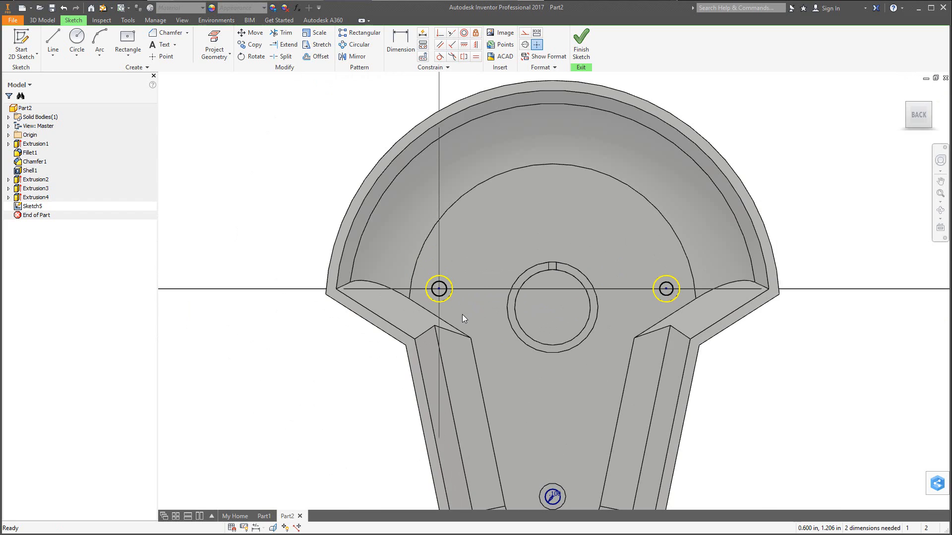
click(476, 56)
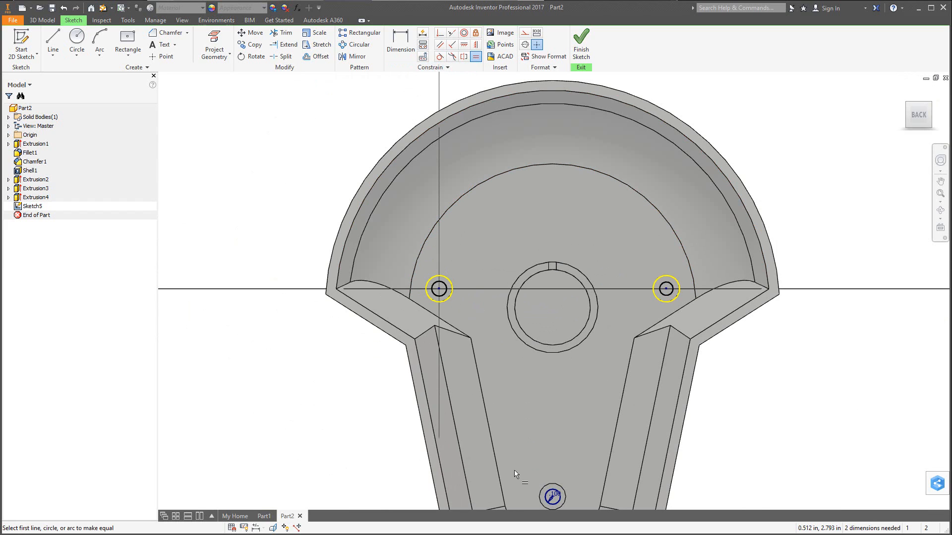
click(550, 495)
click(441, 293)
click(550, 495)
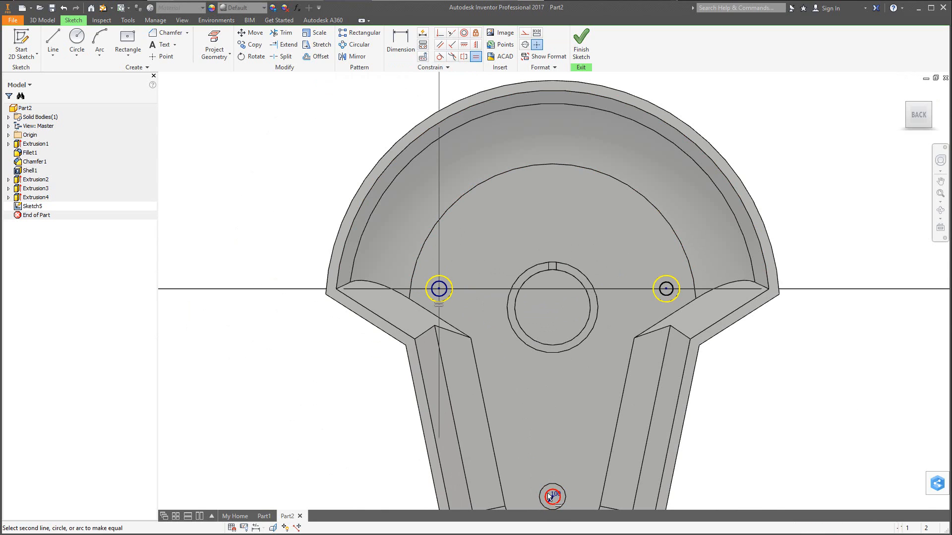
click(665, 298)
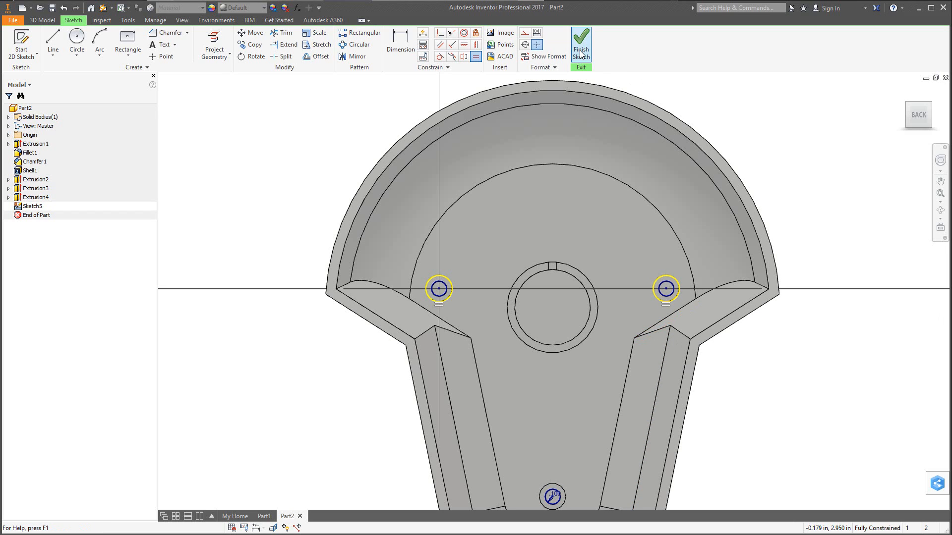
Extrude the three small circles as a cut, 0.1 in down into the bosses
click(42, 21)
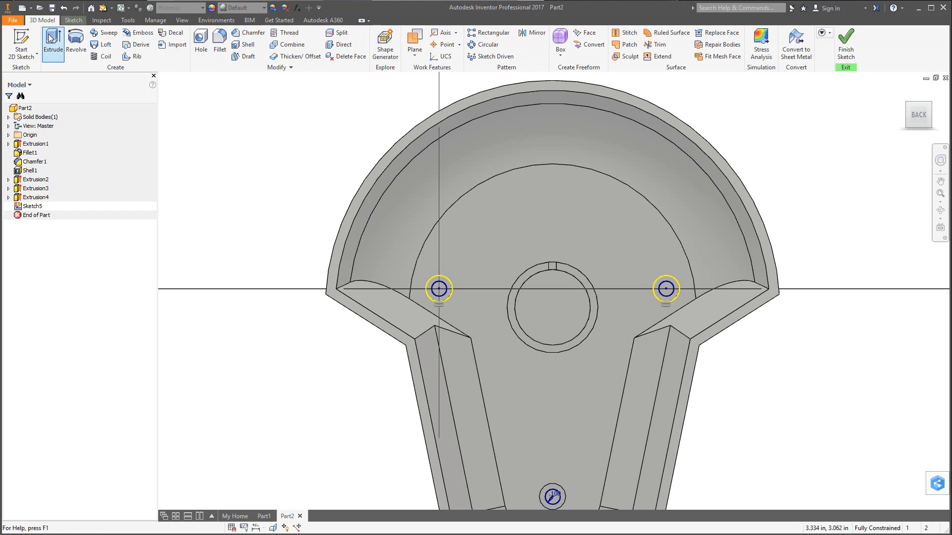
click(53, 38)
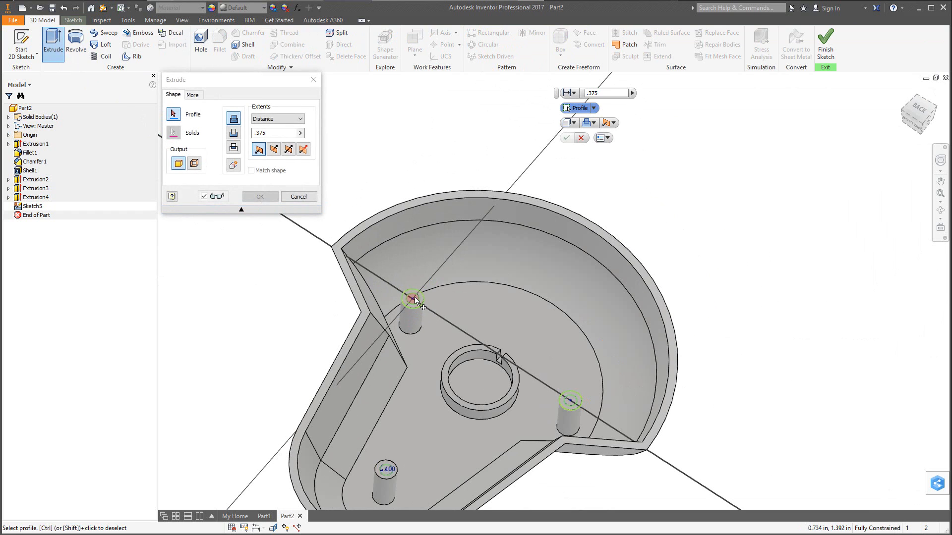
click(415, 299)
click(571, 400)
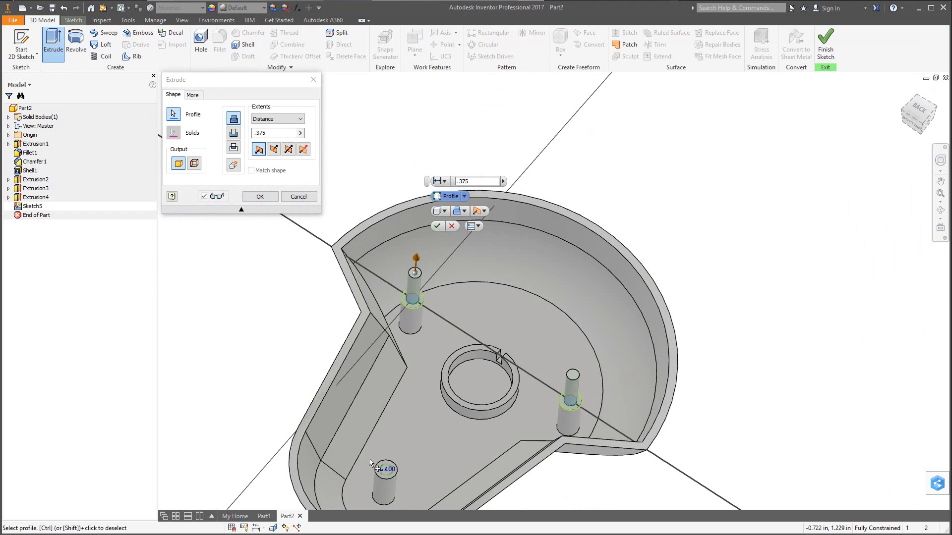
click(388, 471)
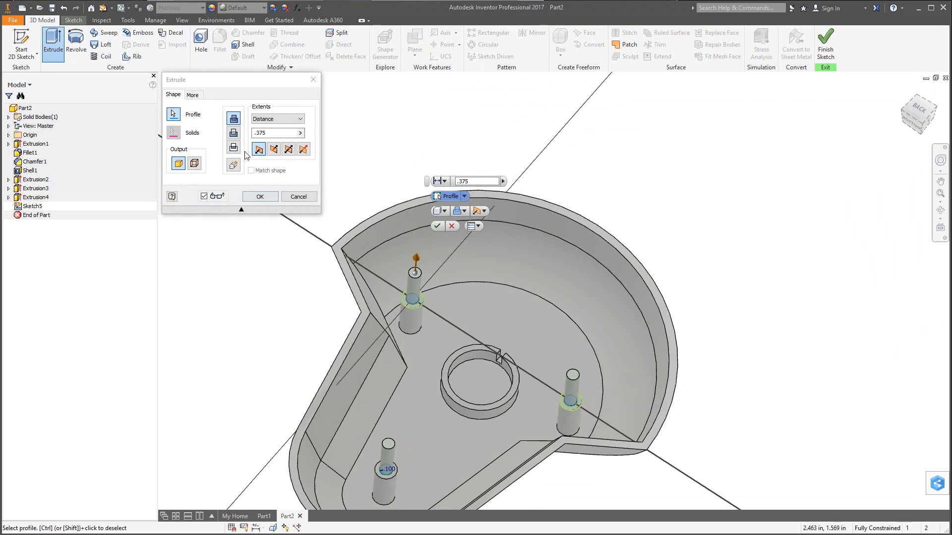
drag(276, 133, 246, 131)
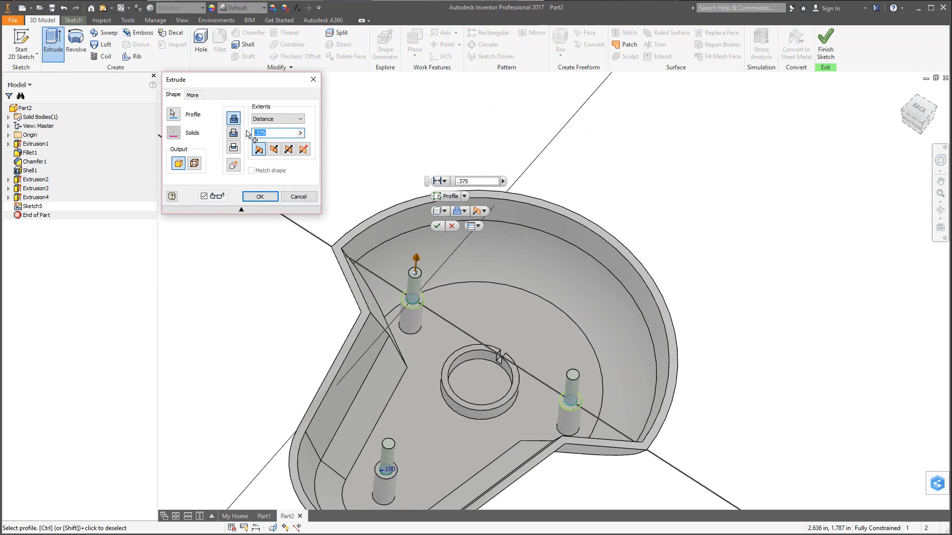
text(.1)
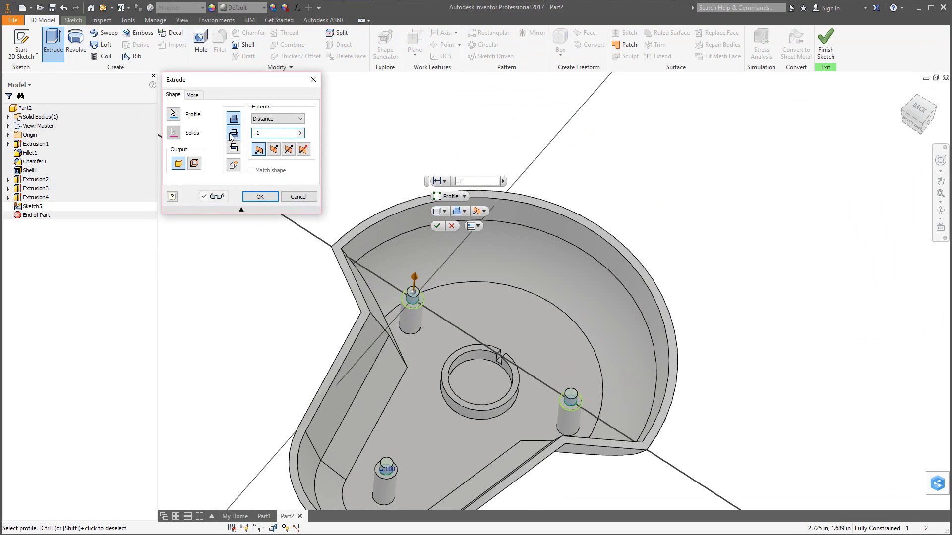
click(233, 133)
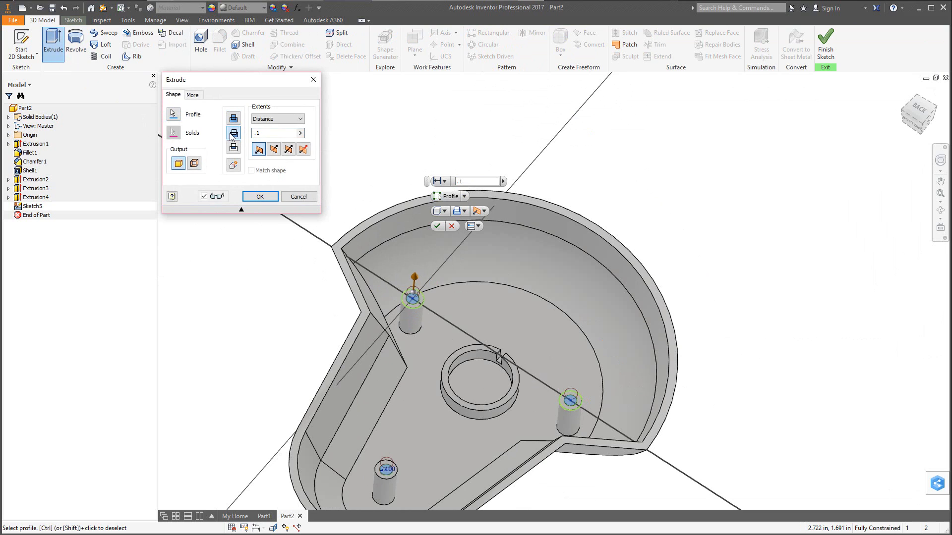
click(274, 150)
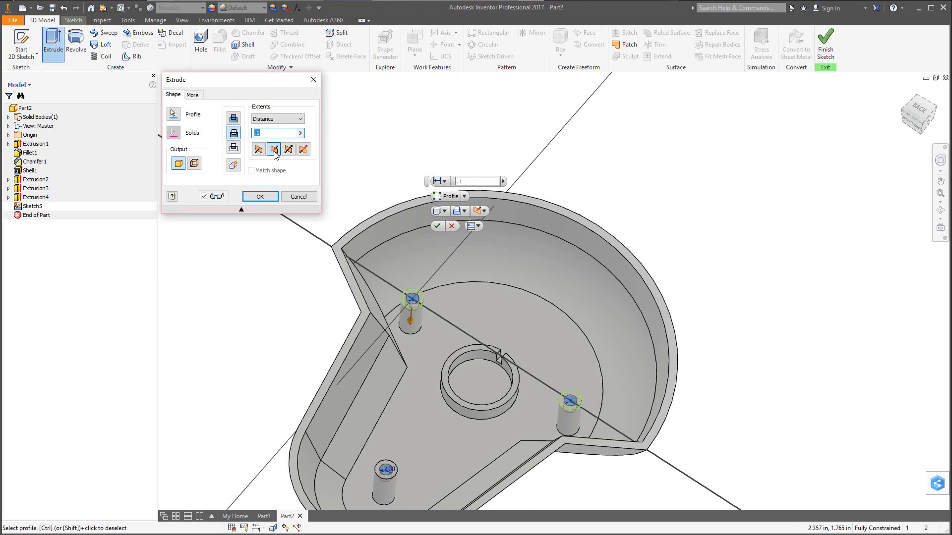
click(258, 197)
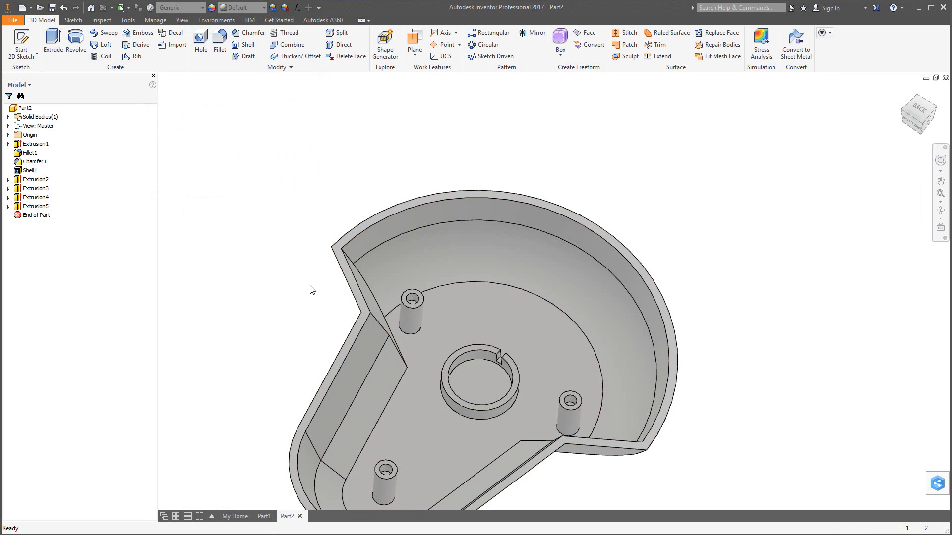
Start a sketch on the cover's flat outer face, oriented with the wide rounded end upward
shift+middle_drag(313, 287, 523, 338)
click(523, 338)
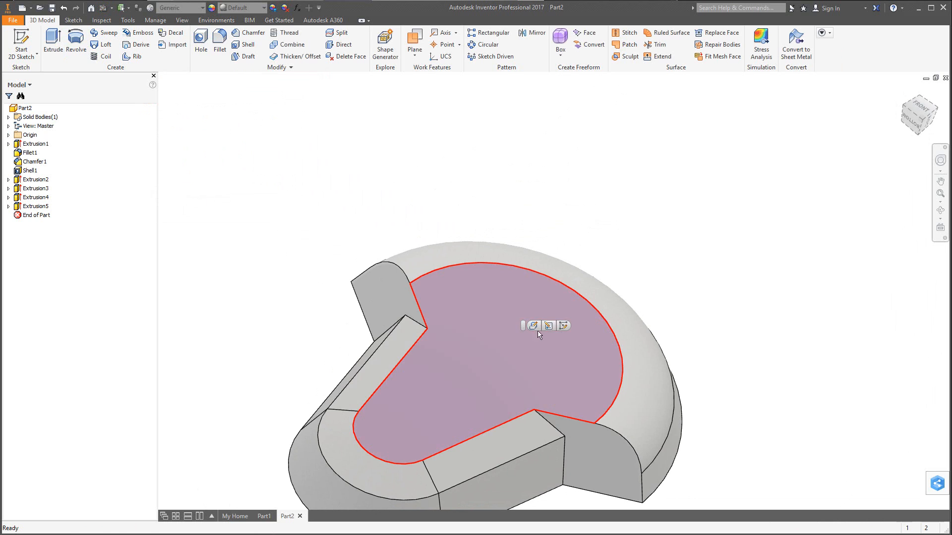
click(563, 326)
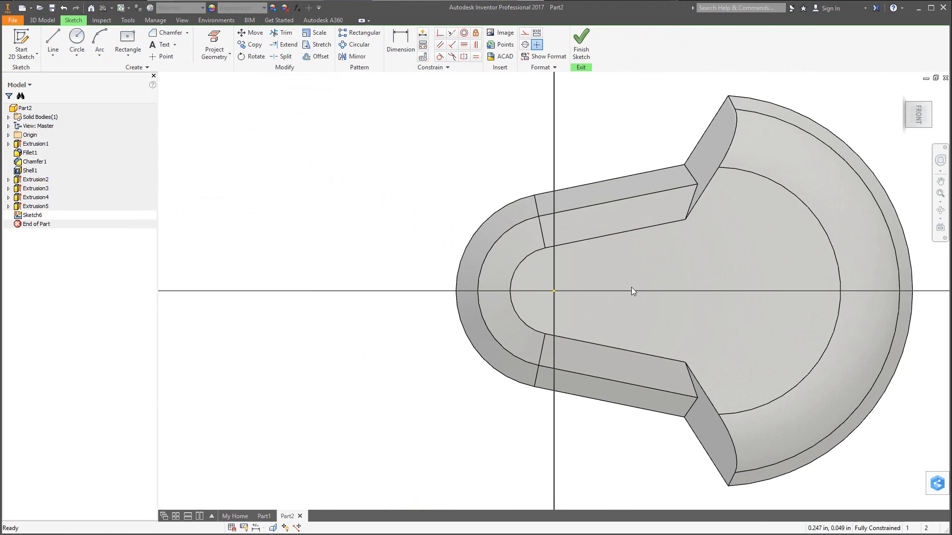
mouse_move(934, 93)
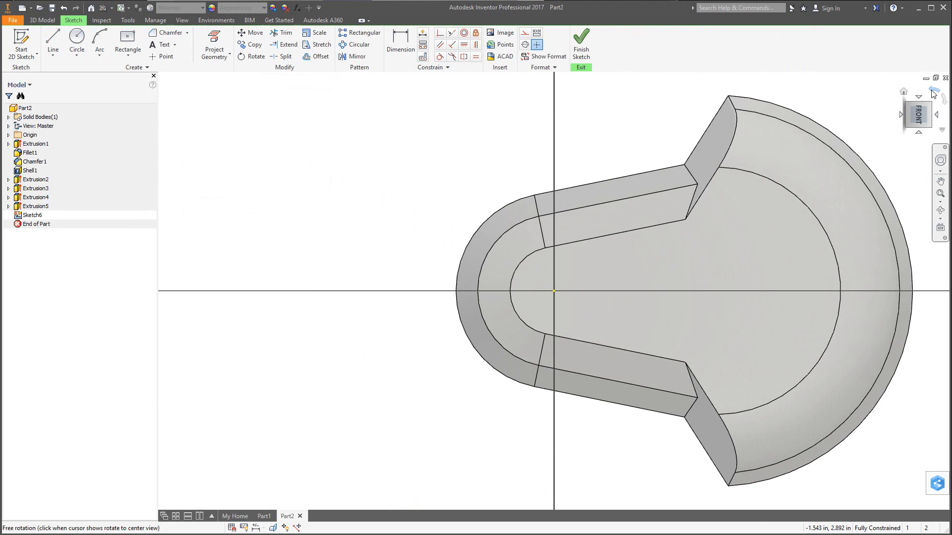
click(933, 93)
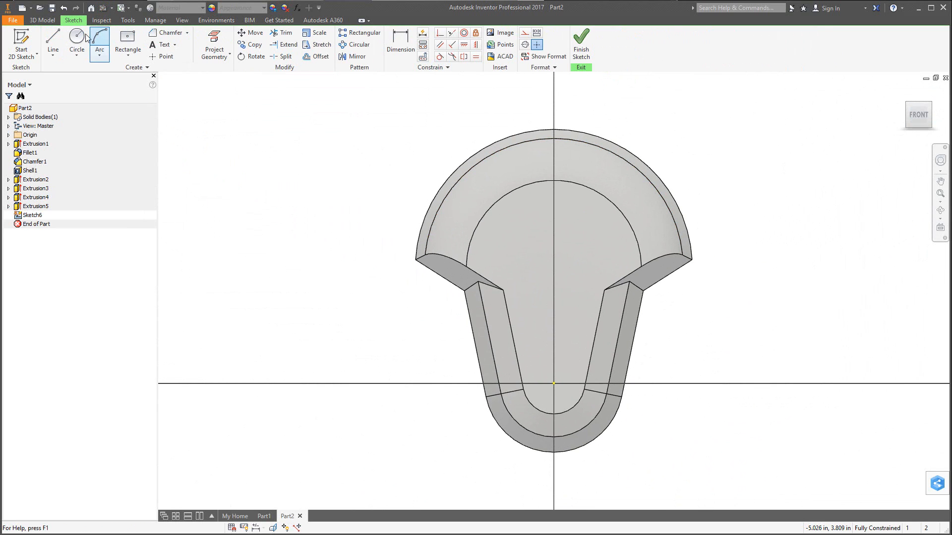
Draw a vertical centerline from the projected point in the narrow end up past the cover's wide rounded edge
click(52, 50)
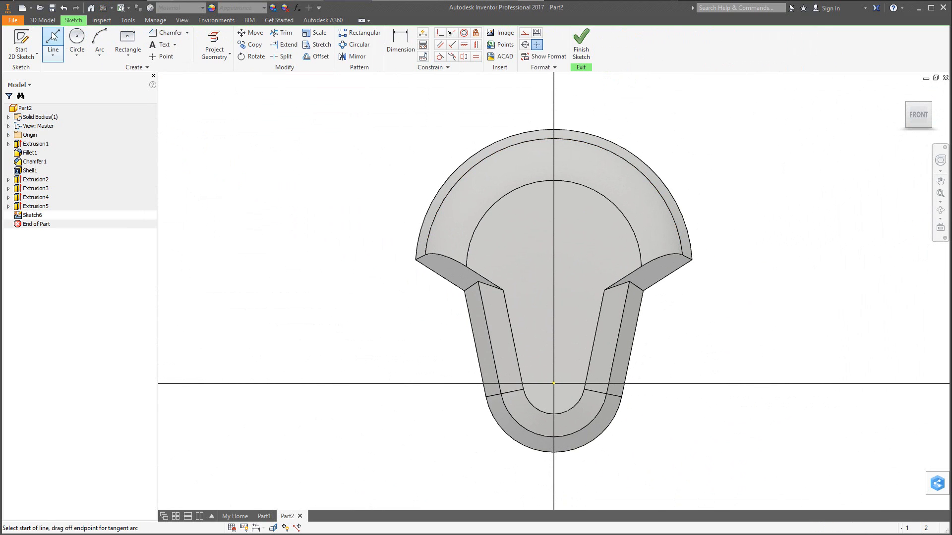
click(554, 383)
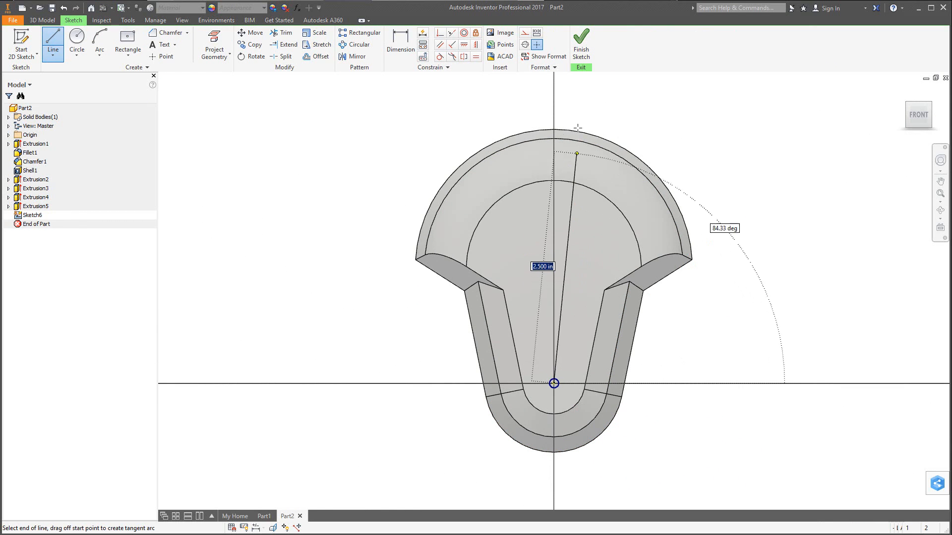
click(555, 108)
key(Escape)
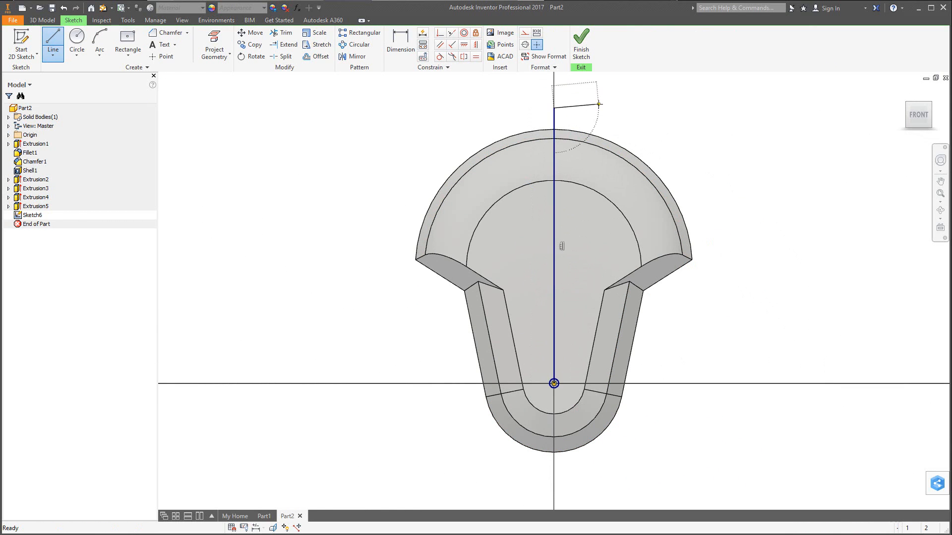
click(554, 117)
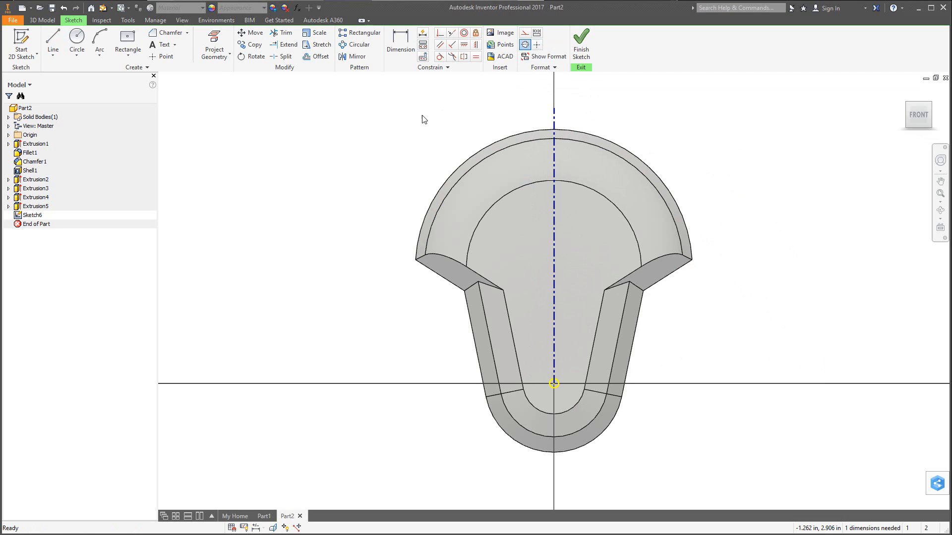
Draw a short slanted line just left of the centerline, crossing the rounded edge of the flat face in the wide end
click(53, 42)
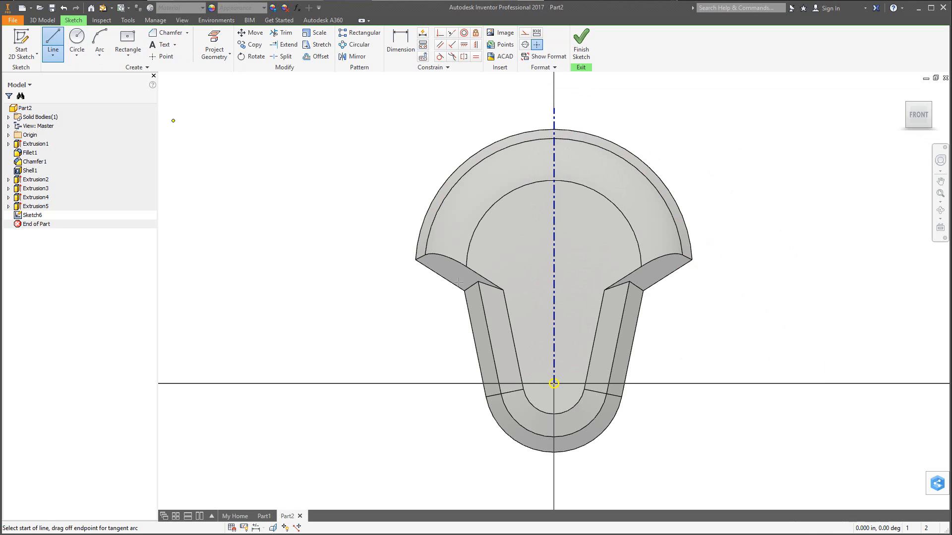
click(541, 197)
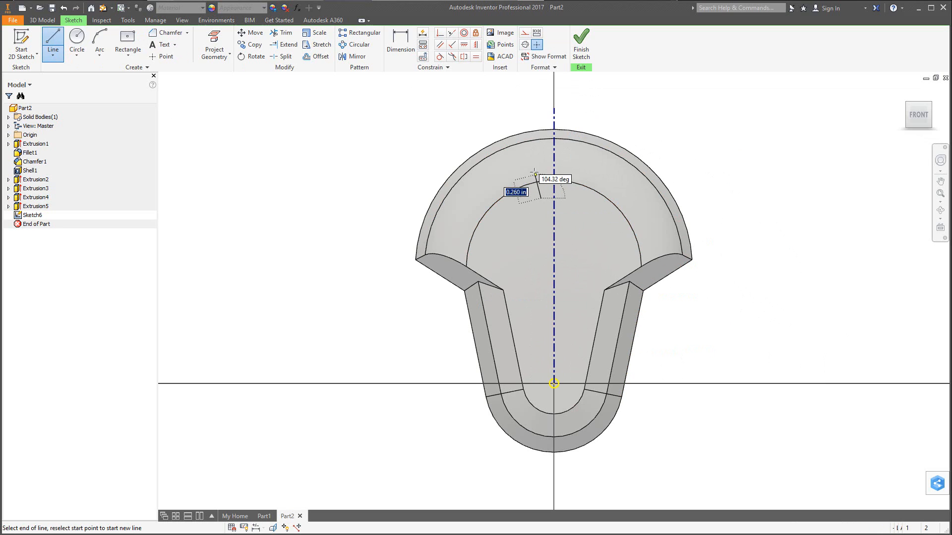
click(530, 159)
key(Escape)
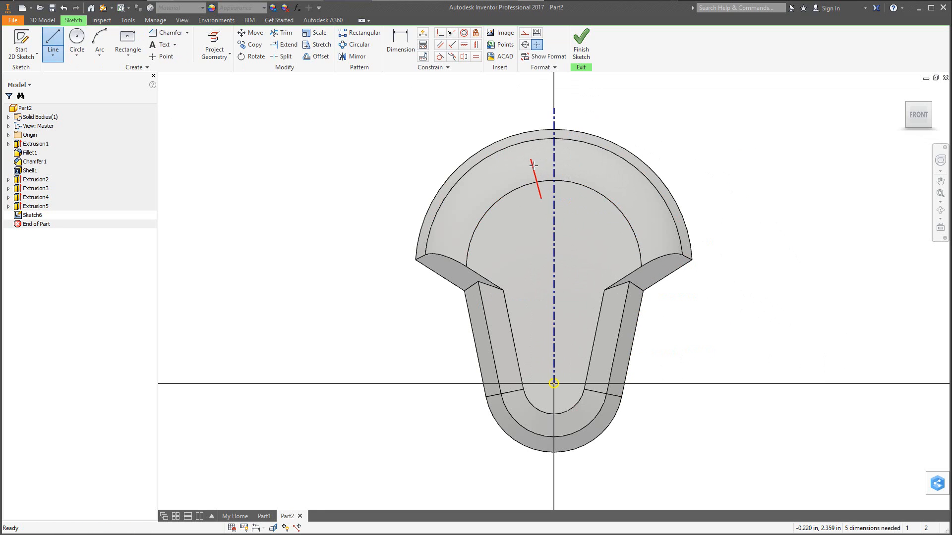
Mirror the short slanted line across the vertical centerline
click(354, 56)
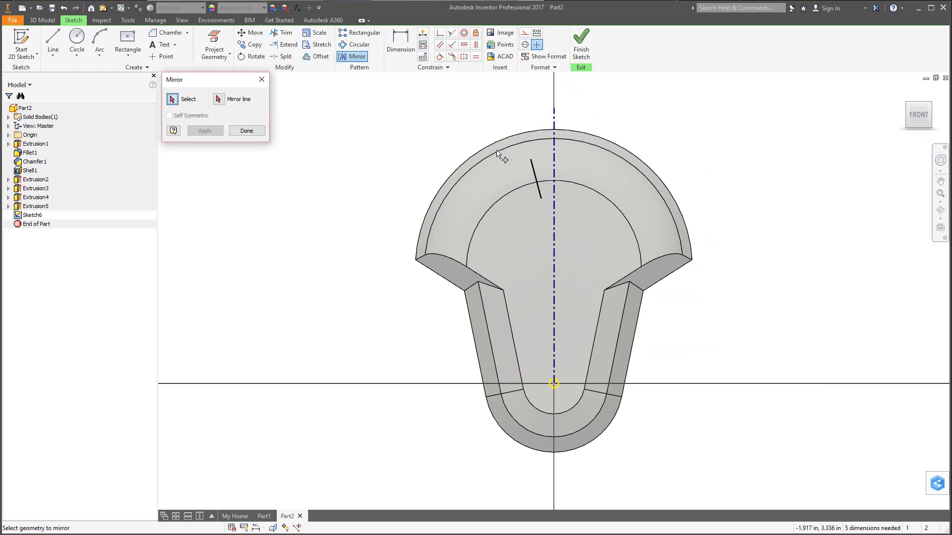
click(533, 174)
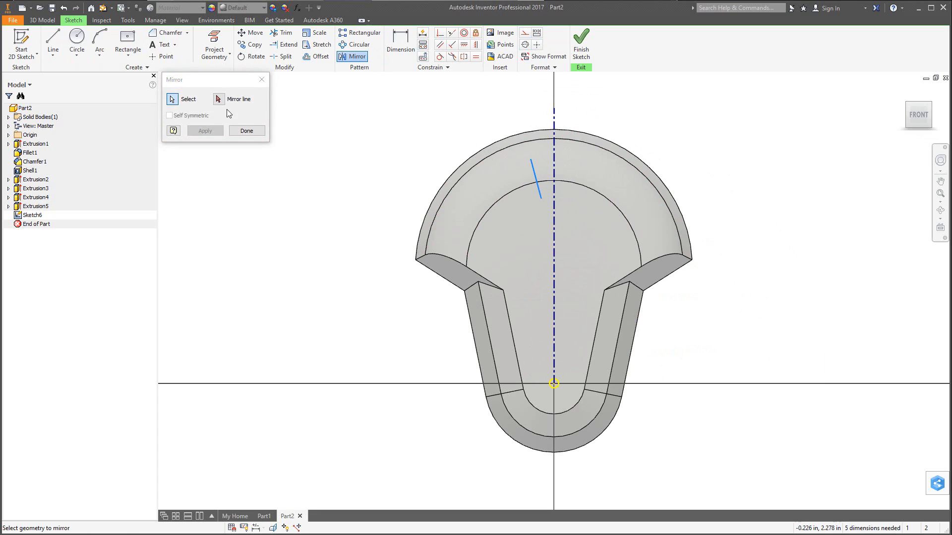
click(219, 99)
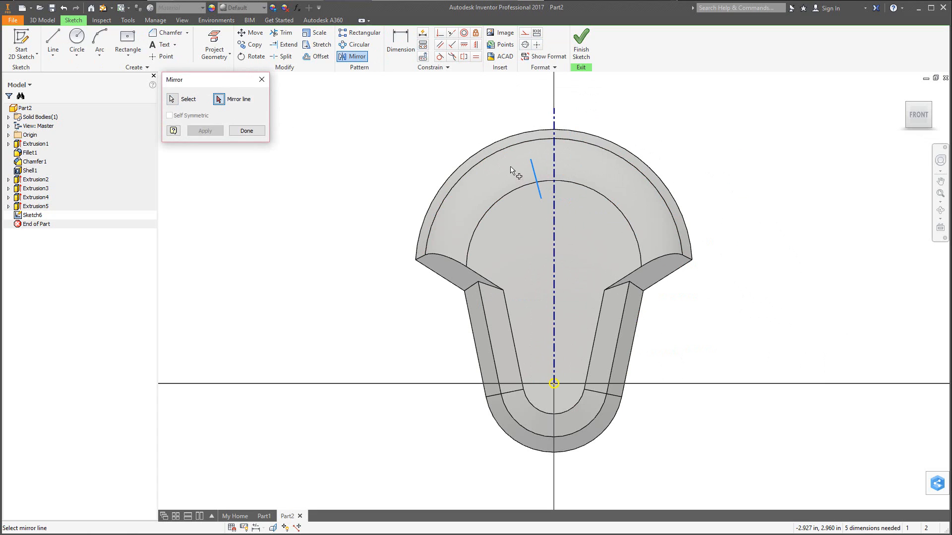
click(555, 175)
click(214, 131)
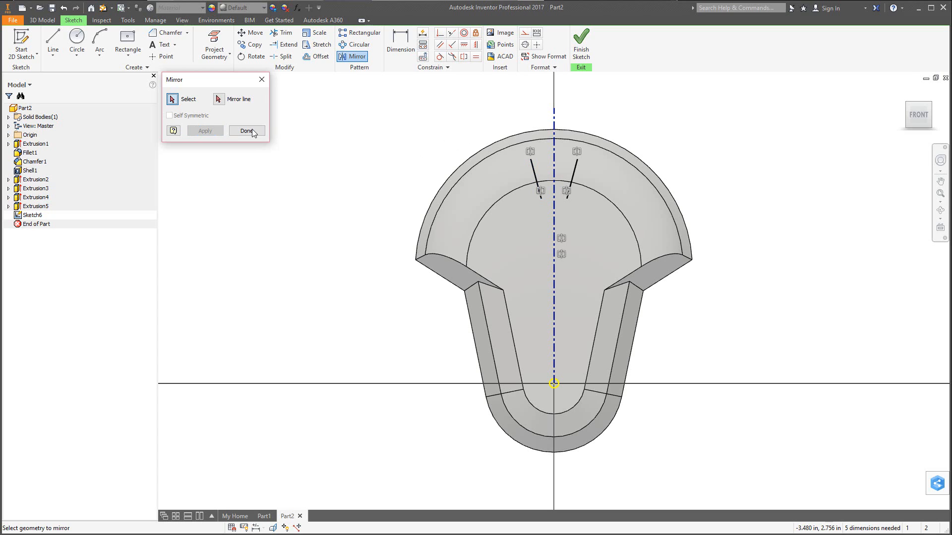
click(247, 130)
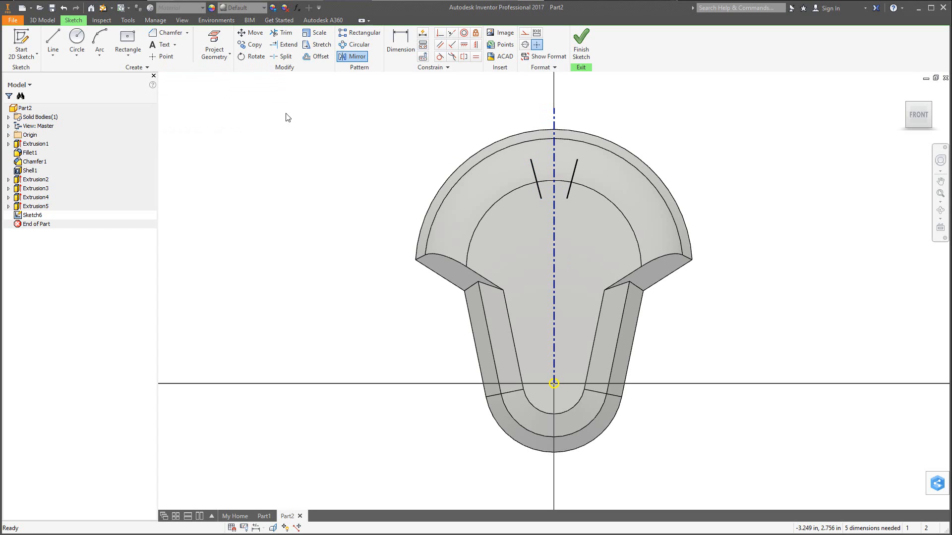
Join the two slanted lines with tangent arcs at their lower and upper ends to close a teardrop-shaped profile
click(100, 54)
click(110, 93)
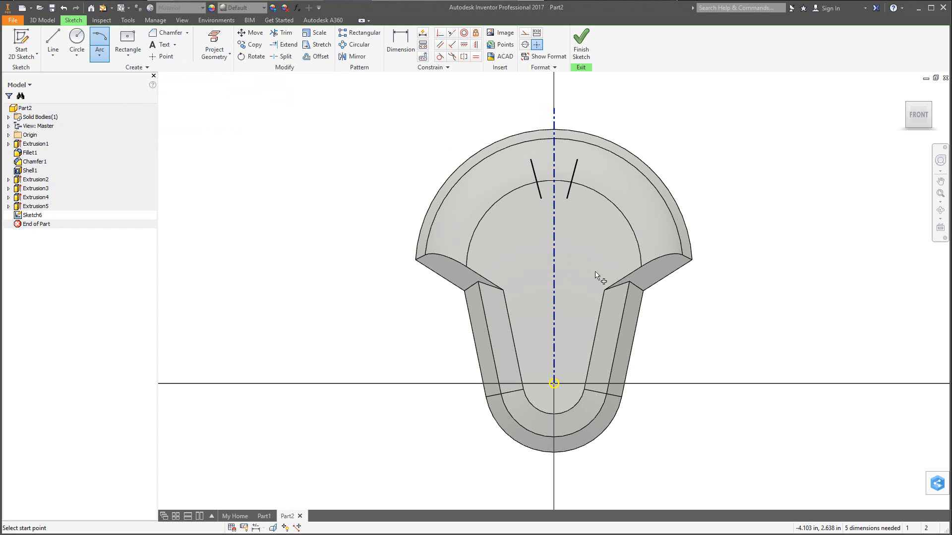
click(540, 199)
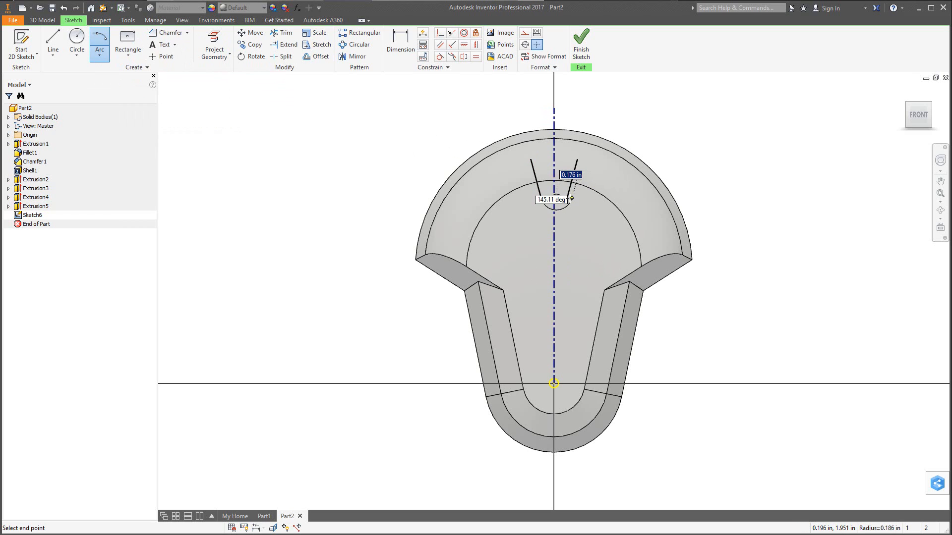
click(567, 198)
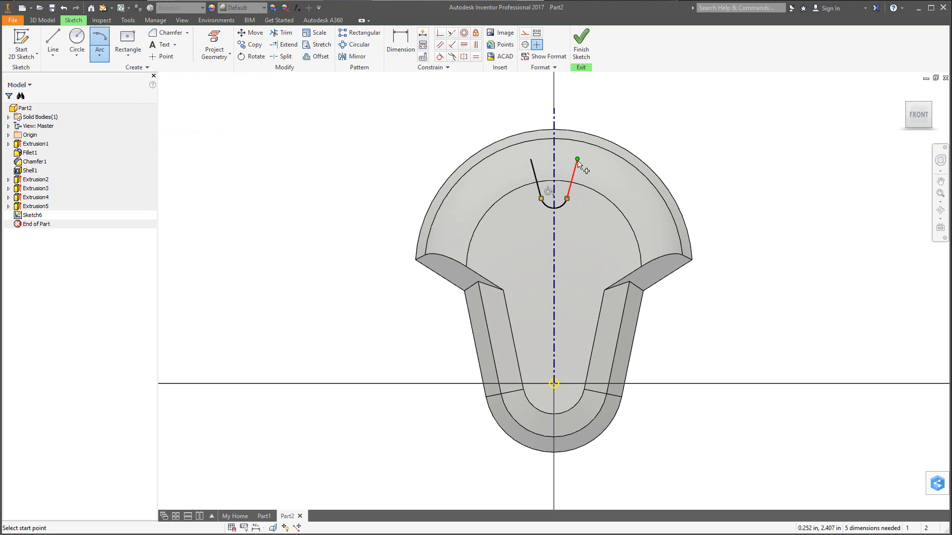
click(577, 159)
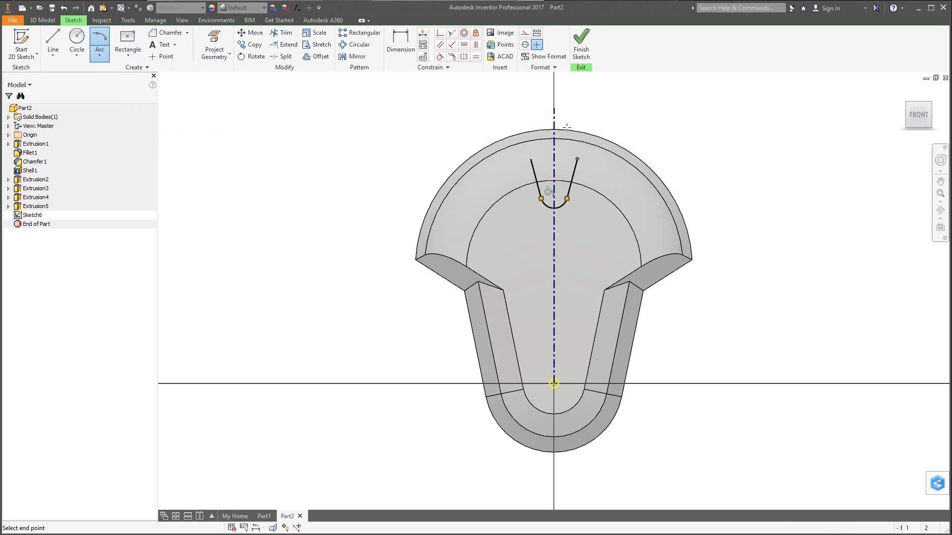
click(530, 158)
key(Escape)
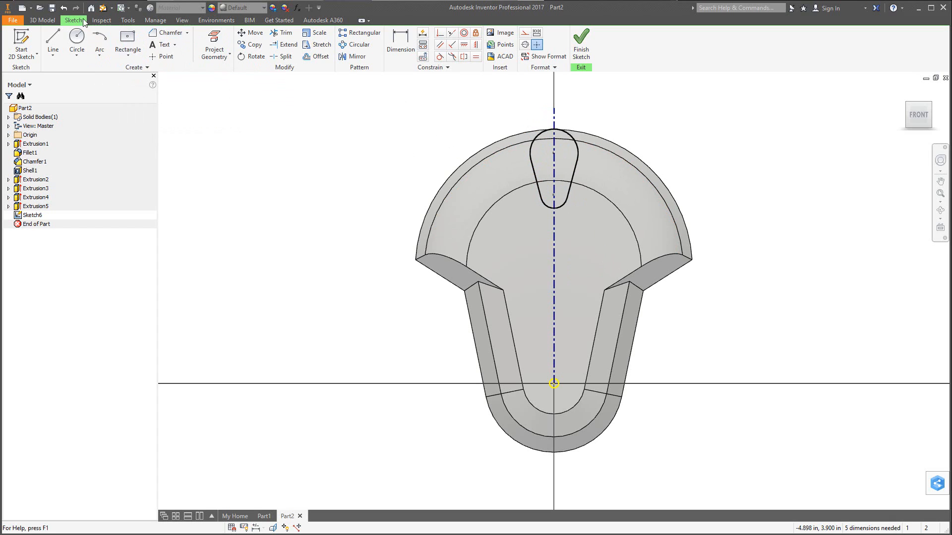
Dimension the teardrop with a 0.1 in radius on the small arc, 0.2 in on the large arc, and 0.5 in between their centers
click(404, 49)
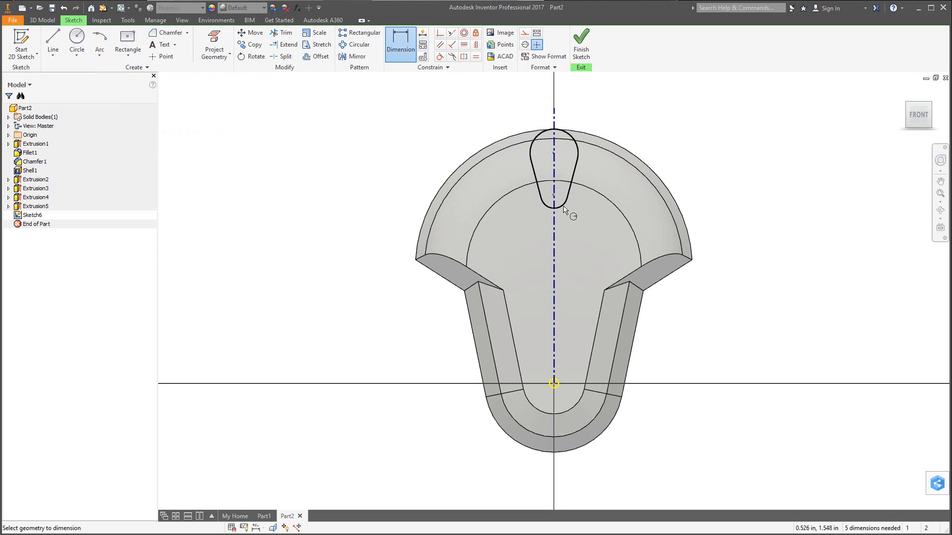
click(586, 232)
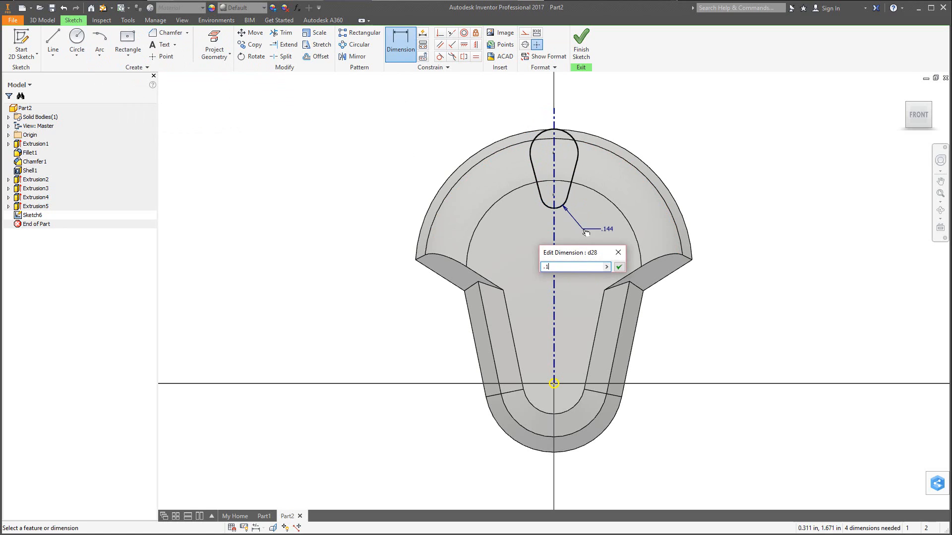
key(Return)
click(570, 218)
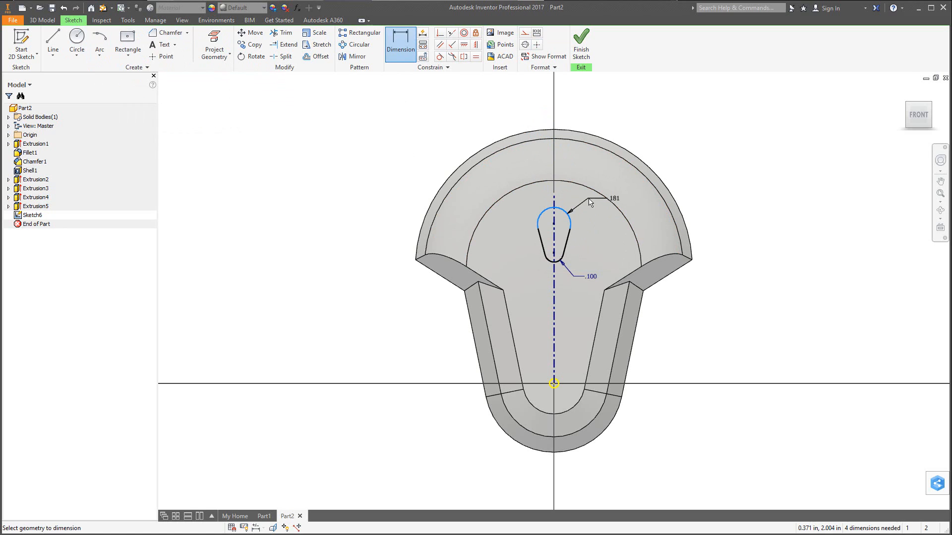
click(591, 201)
key(Return)
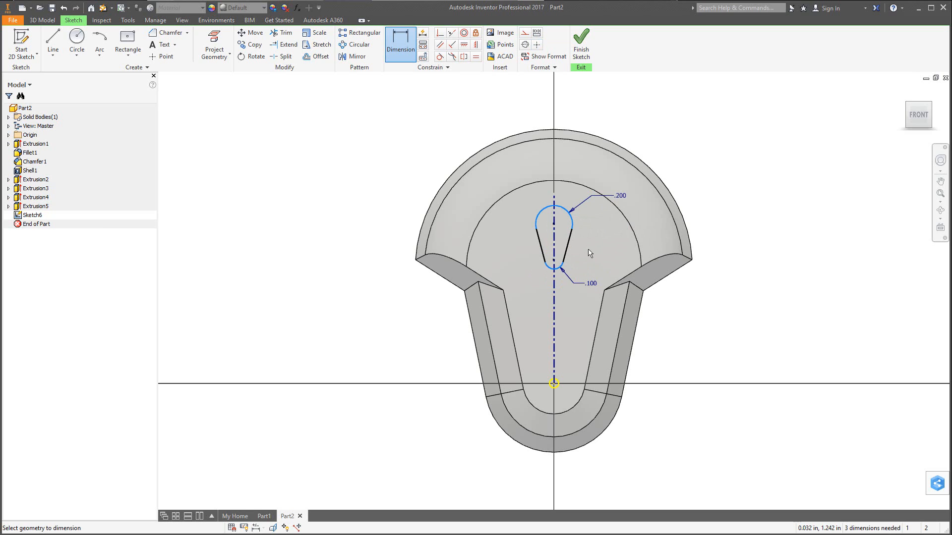
click(590, 251)
key(Return)
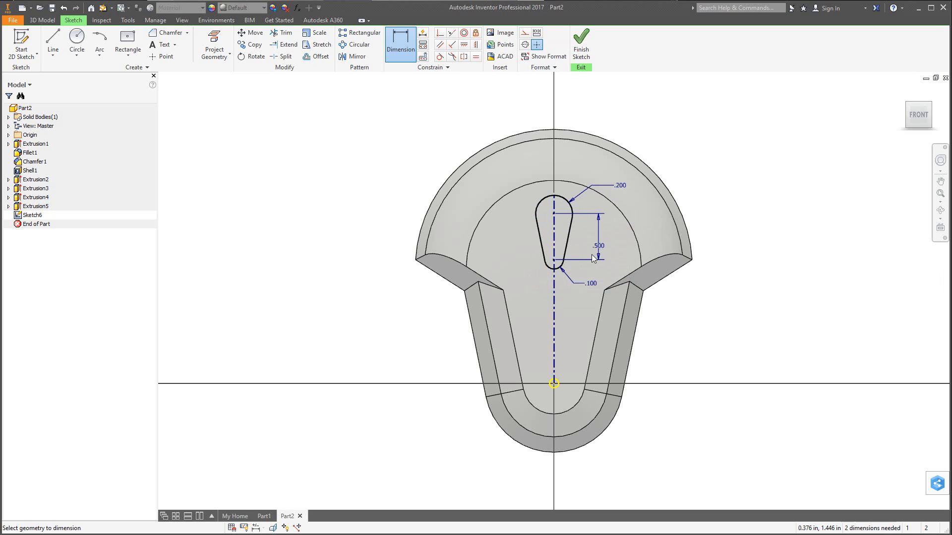
key(Escape)
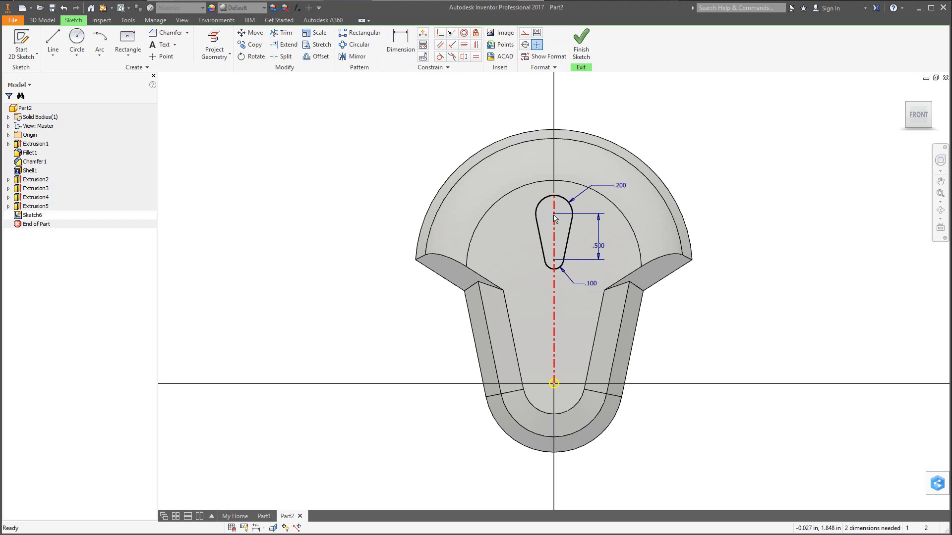
Move the teardrop up toward the cover's rounded edge and dimension its small arc's center 0.7 in from the center of the flat face's rounded edge
drag(554, 214, 553, 158)
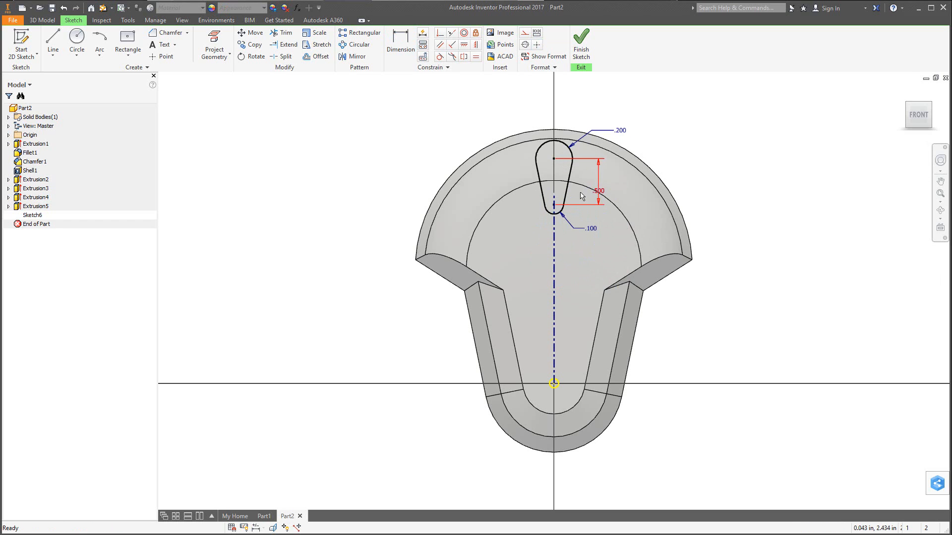
key(alt+Tab)
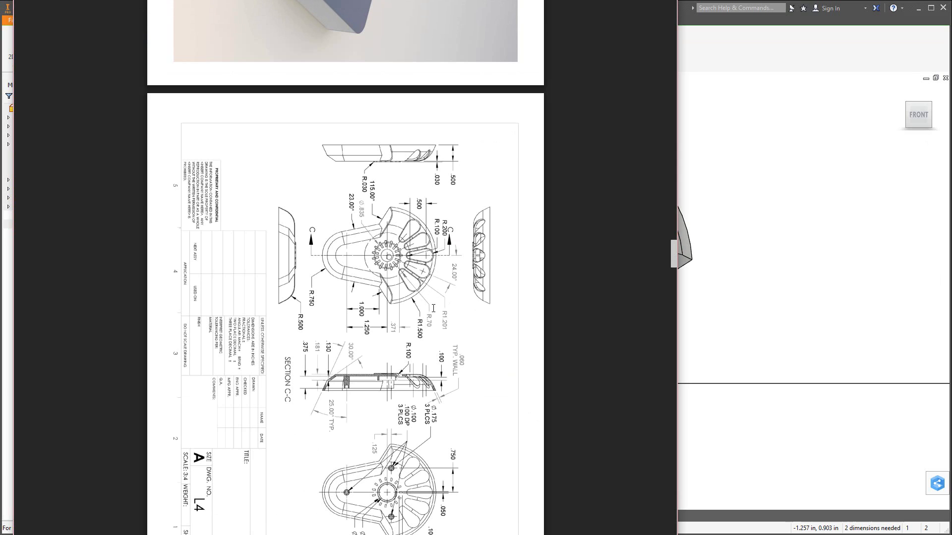
click(729, 309)
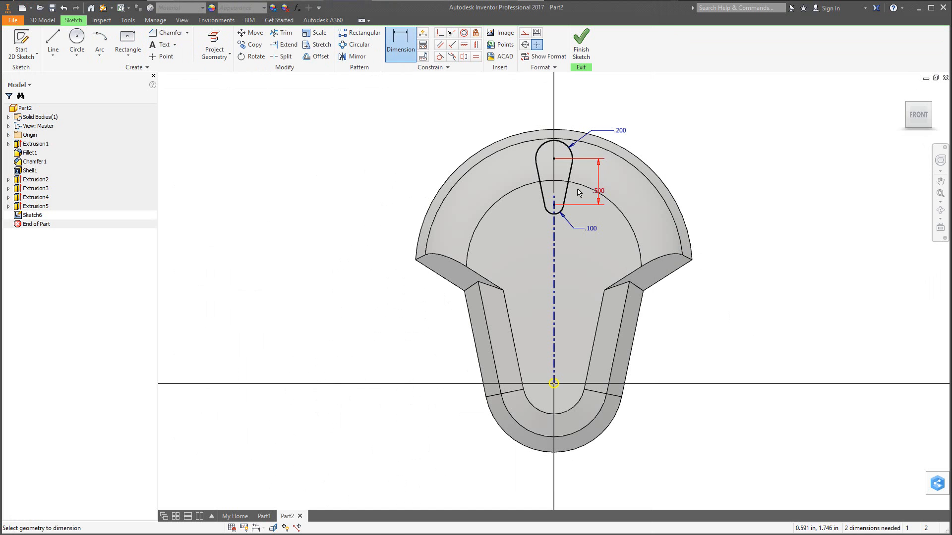
click(557, 216)
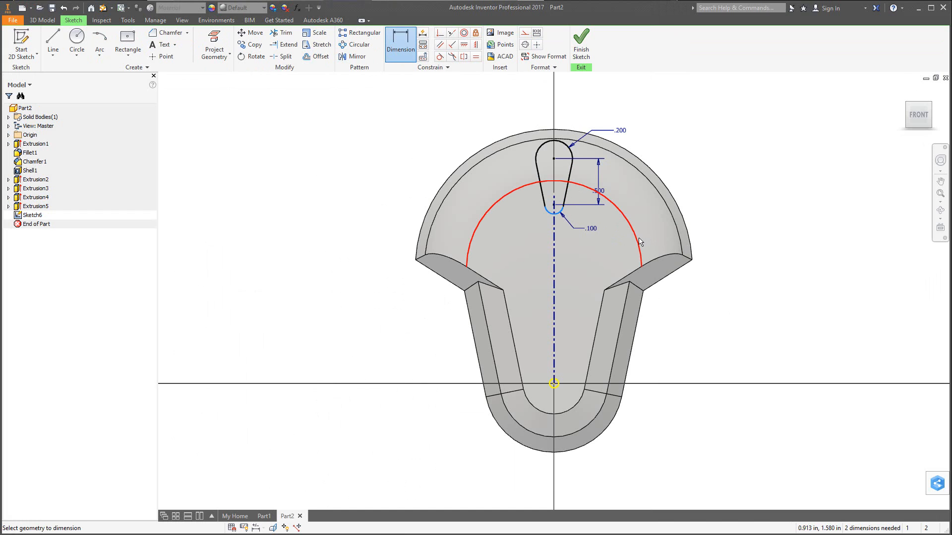
click(639, 241)
click(615, 236)
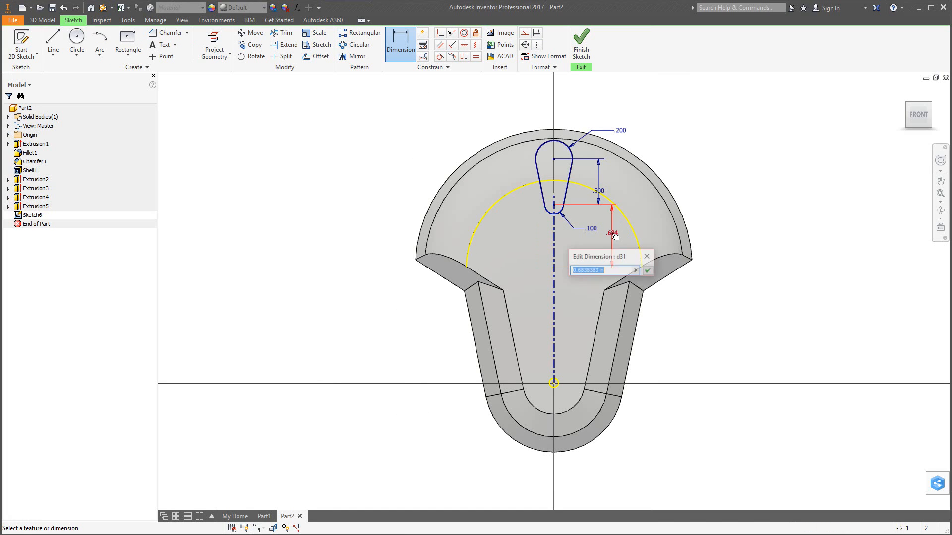
text(.7)
key(Return)
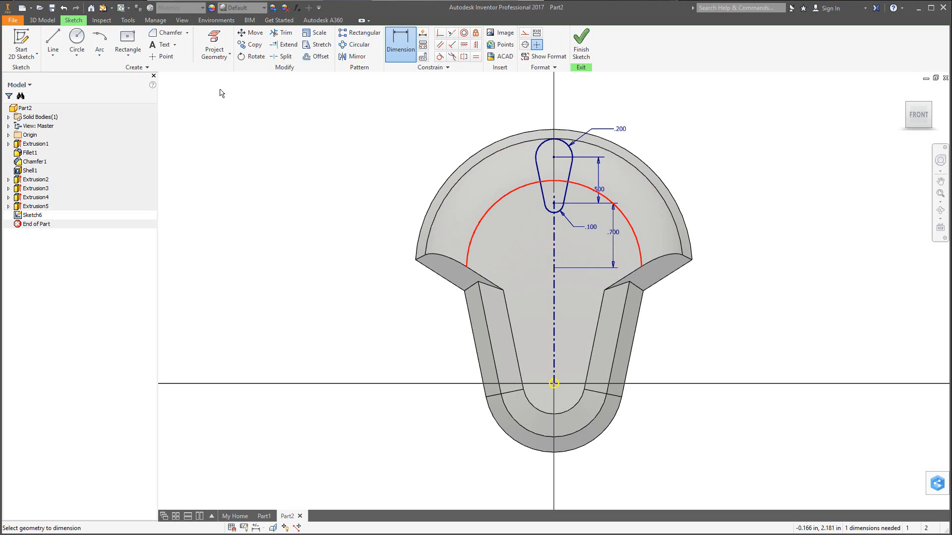
Extrude the teardrop profile as a cut through all of the cover
click(42, 20)
click(53, 42)
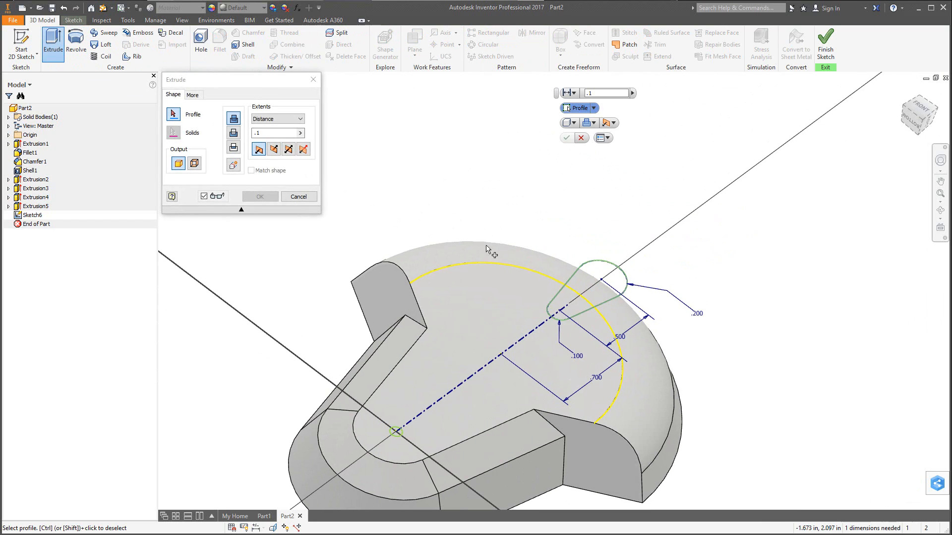
click(585, 285)
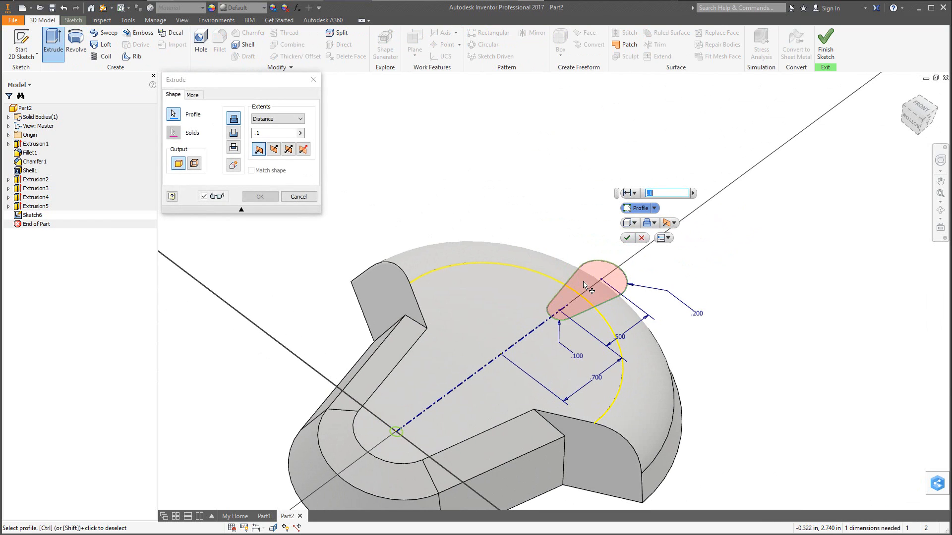
click(234, 134)
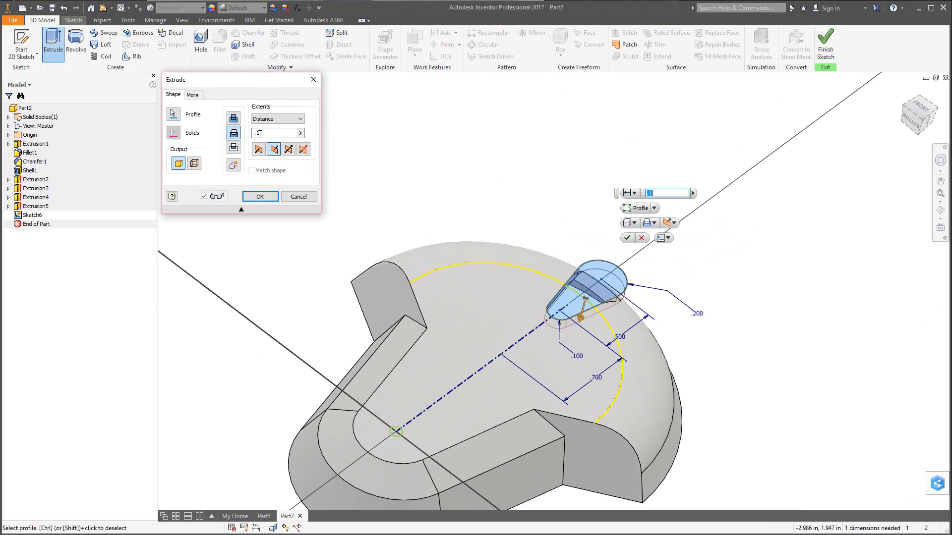
click(277, 119)
click(263, 156)
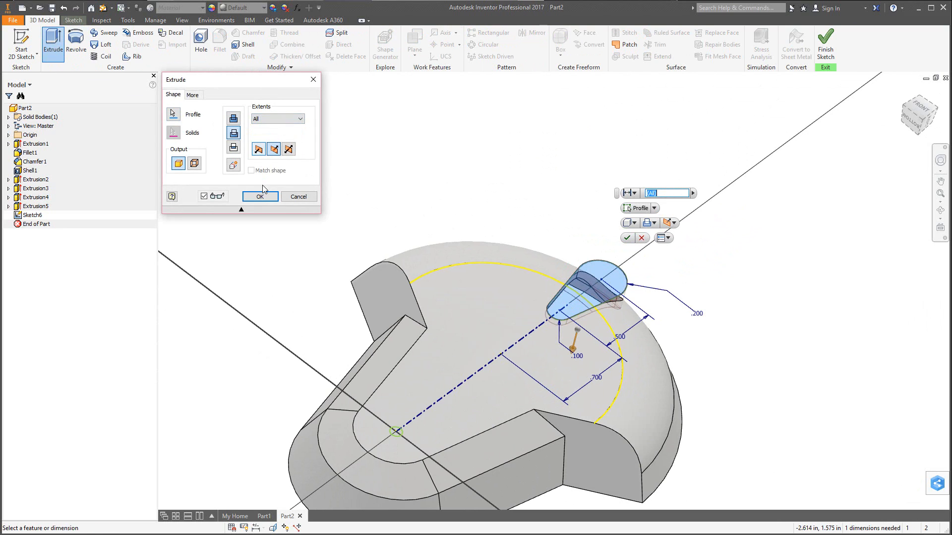
click(261, 196)
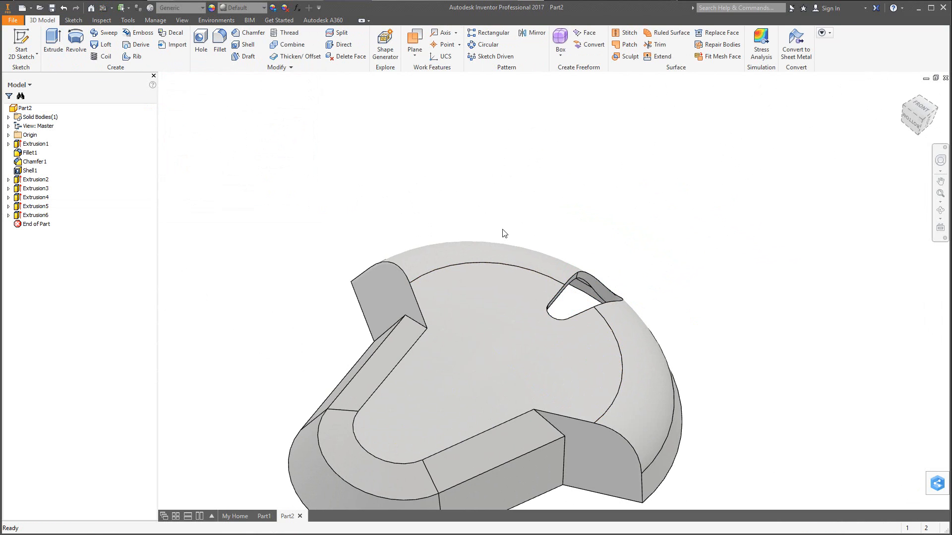
Set up a circular pattern of the teardrop cut about the wide rounded end's axis, with 3 occurrences over 48 degrees spread symmetrically to both sides
click(41, 215)
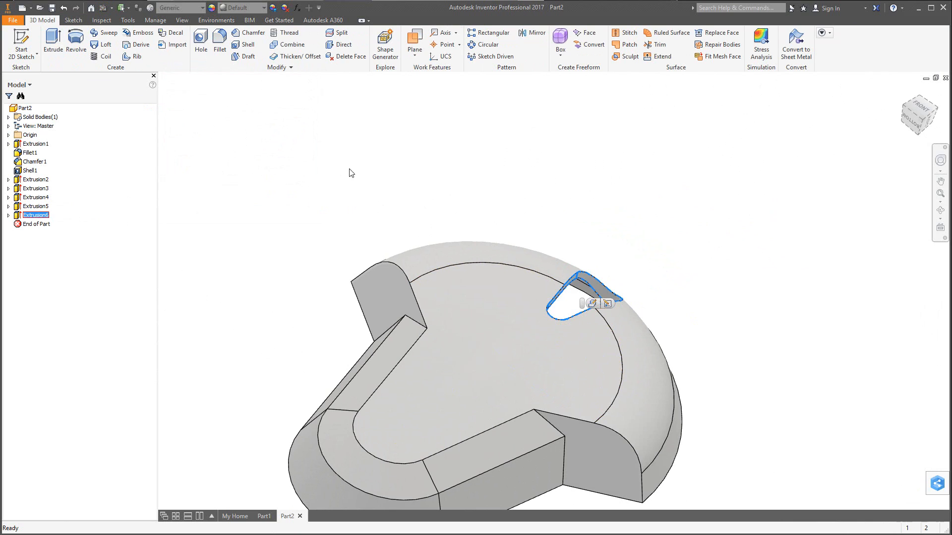
click(482, 46)
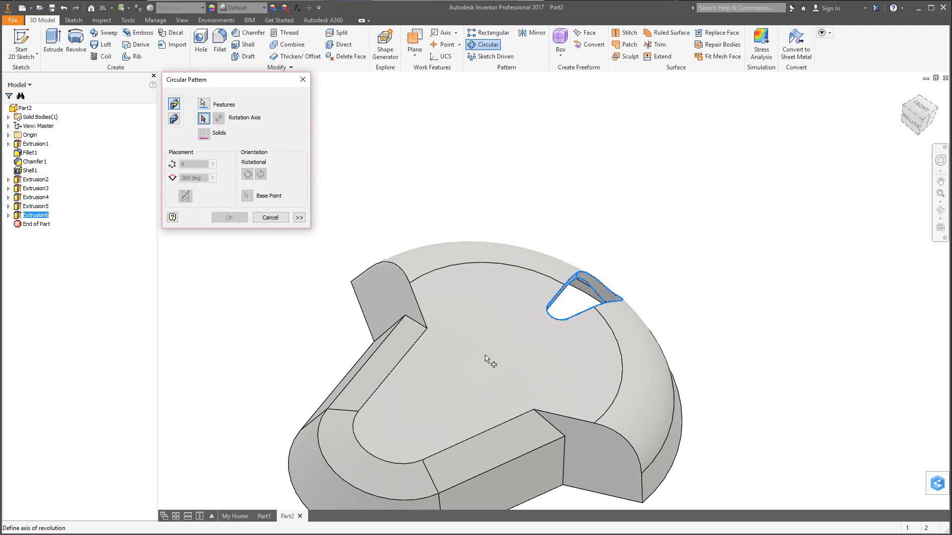
click(659, 486)
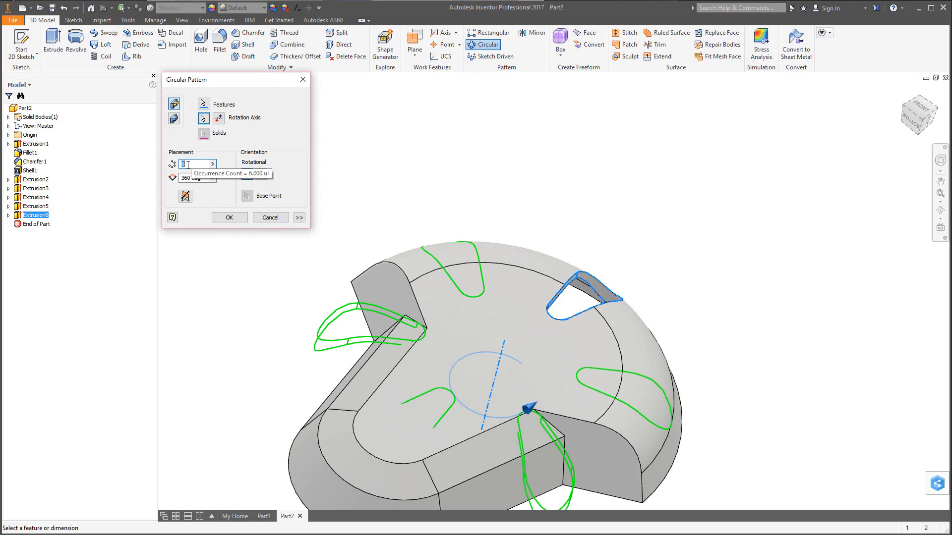
text(3)
click(201, 178)
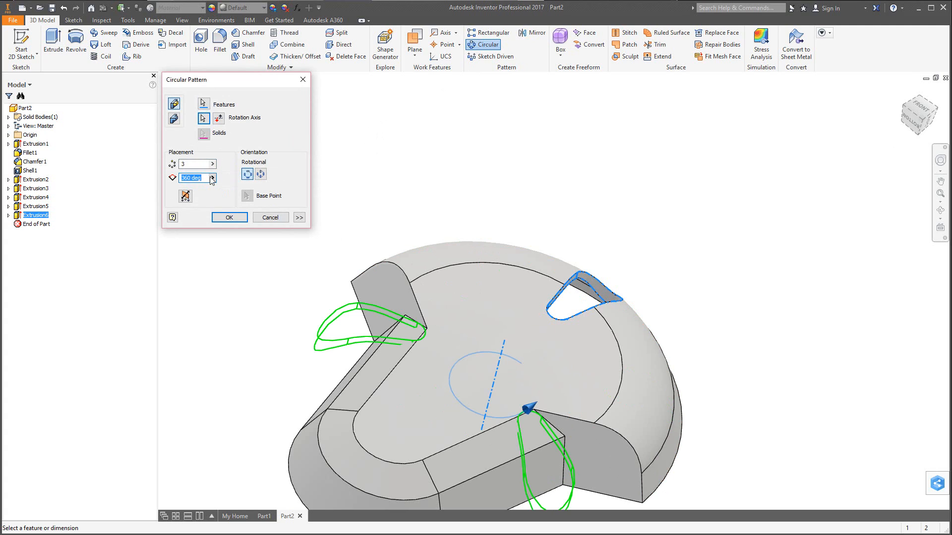
text(24)
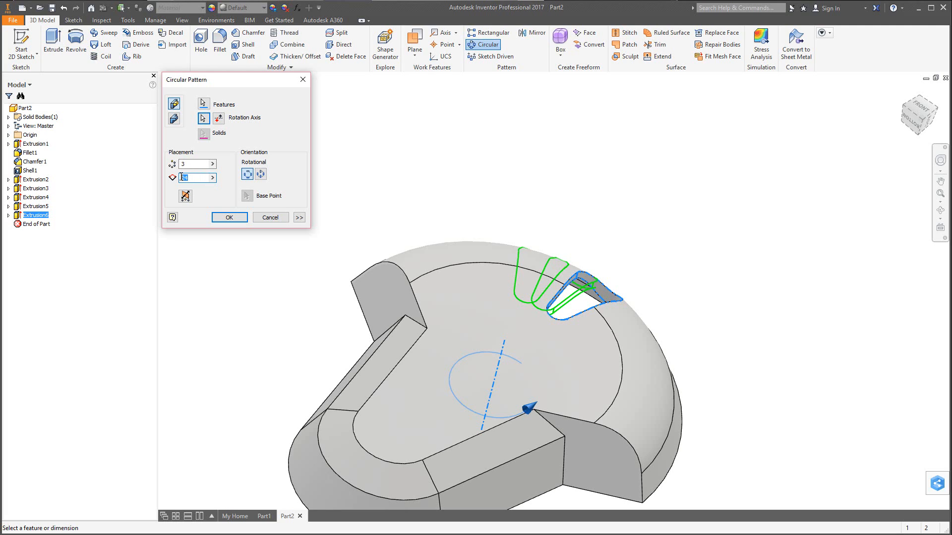
text(48)
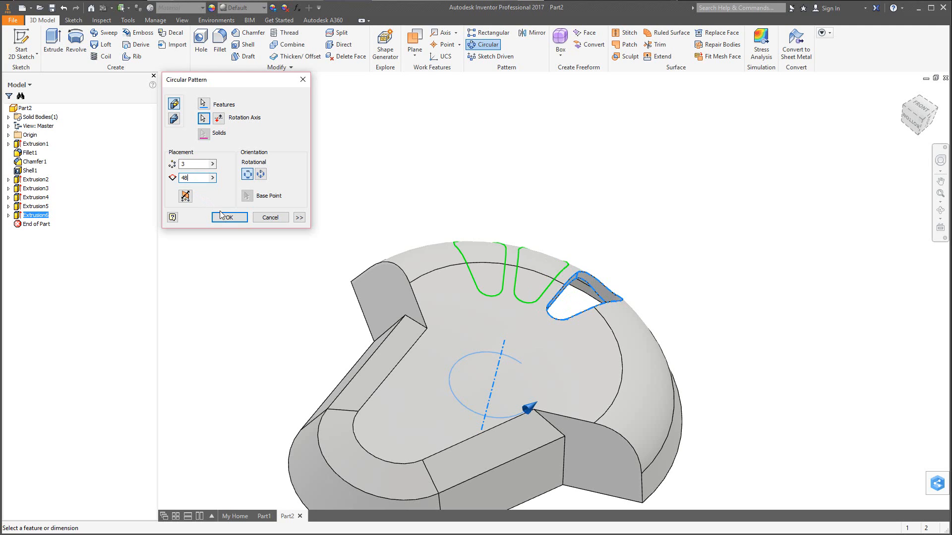
click(186, 196)
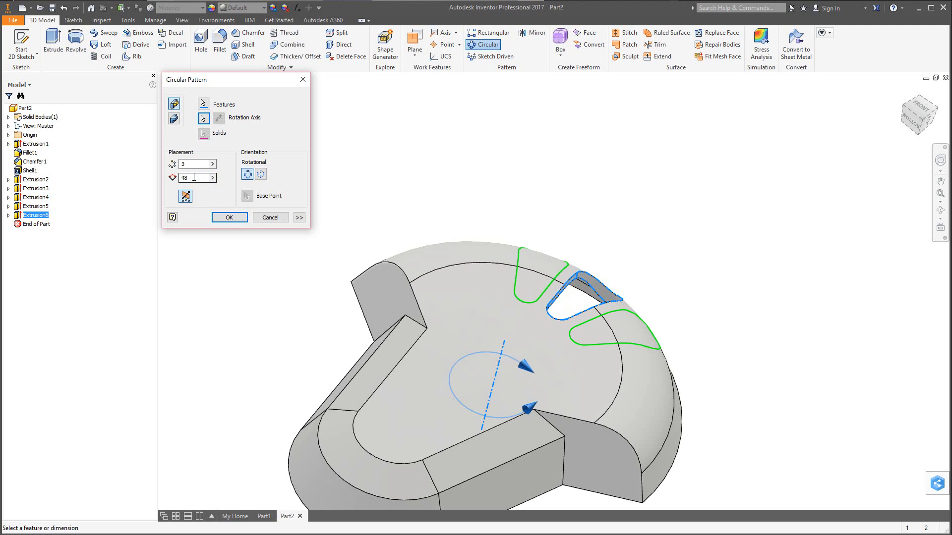
Set the teardrop cut's circular pattern to 5 occurrences over 96 degrees and create it
double_click(205, 164)
text(6)
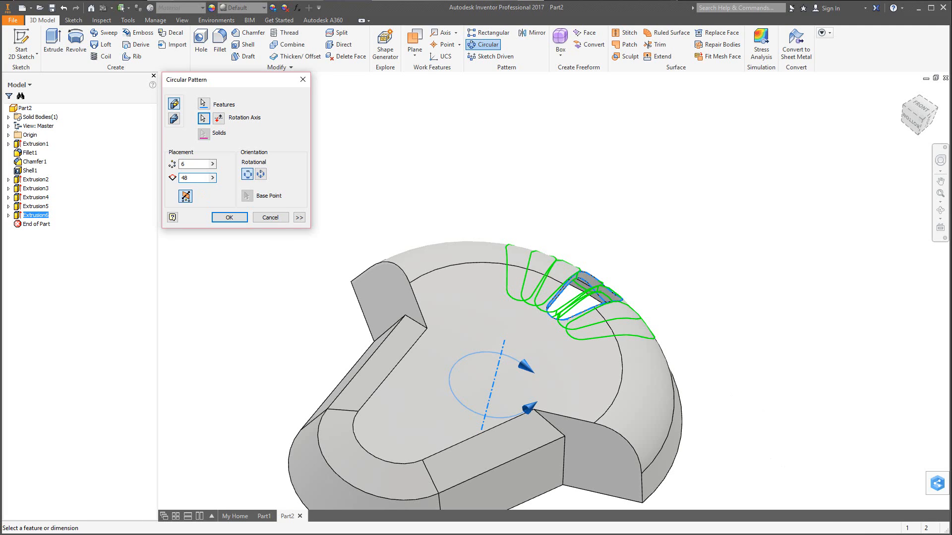
double_click(188, 177)
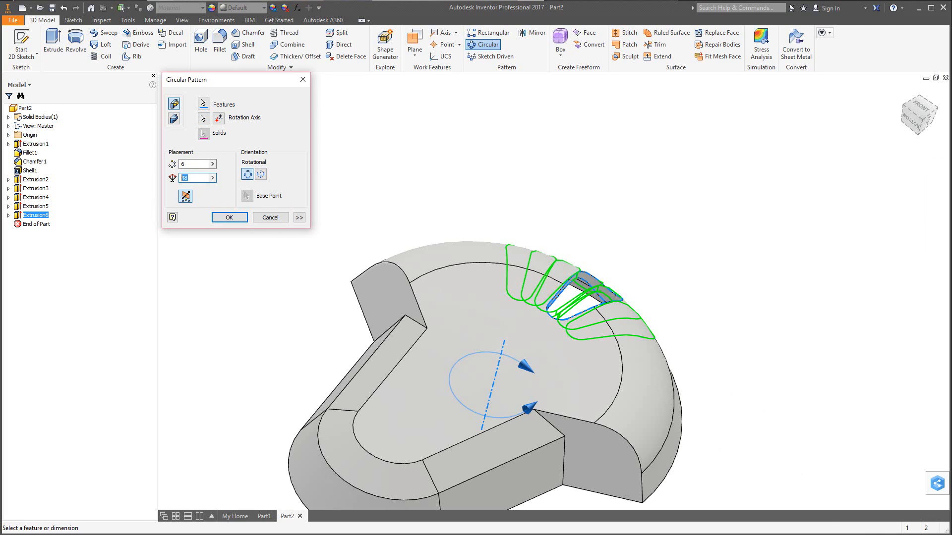
text(96)
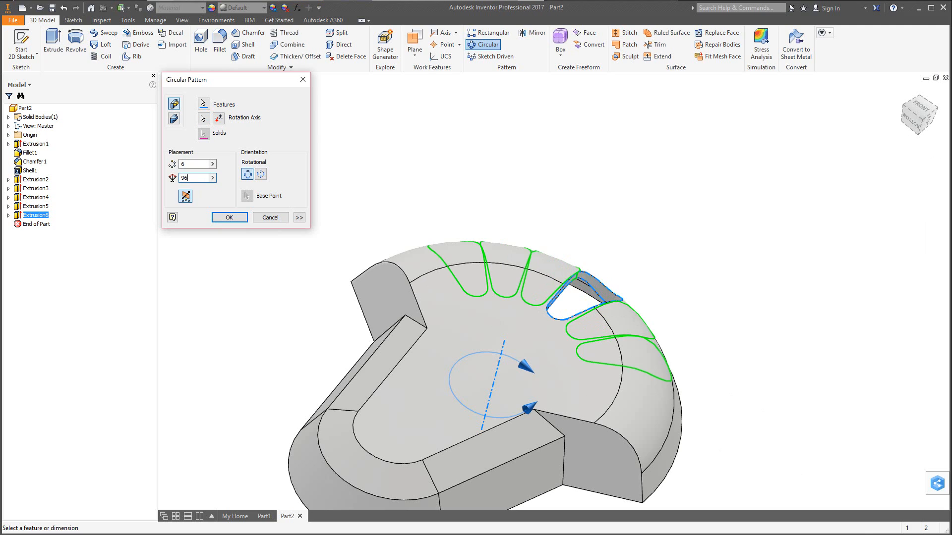
double_click(180, 164)
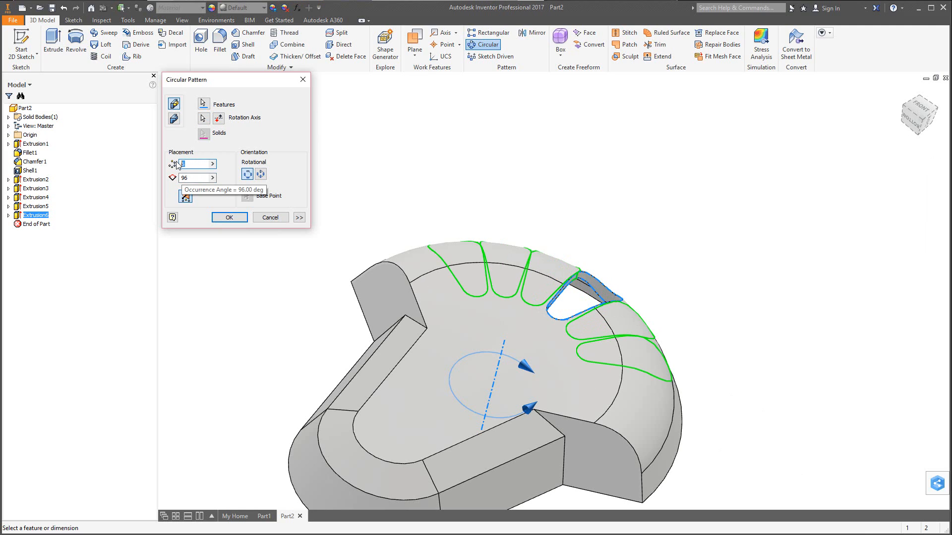
text(5)
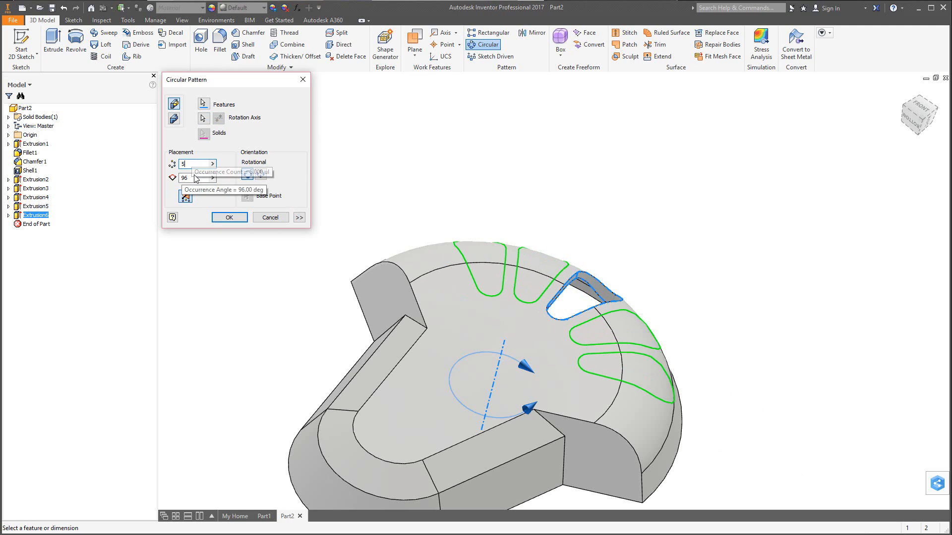
key(Tab)
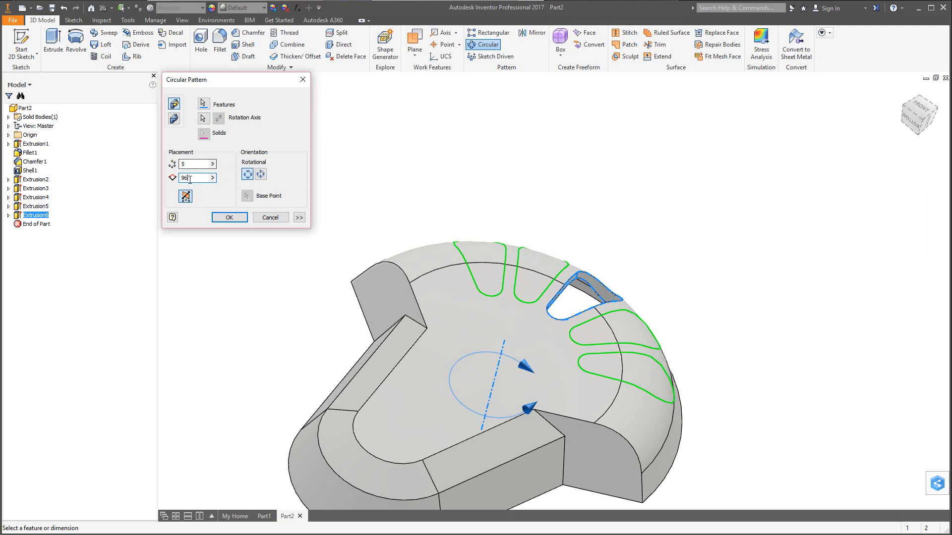
click(229, 218)
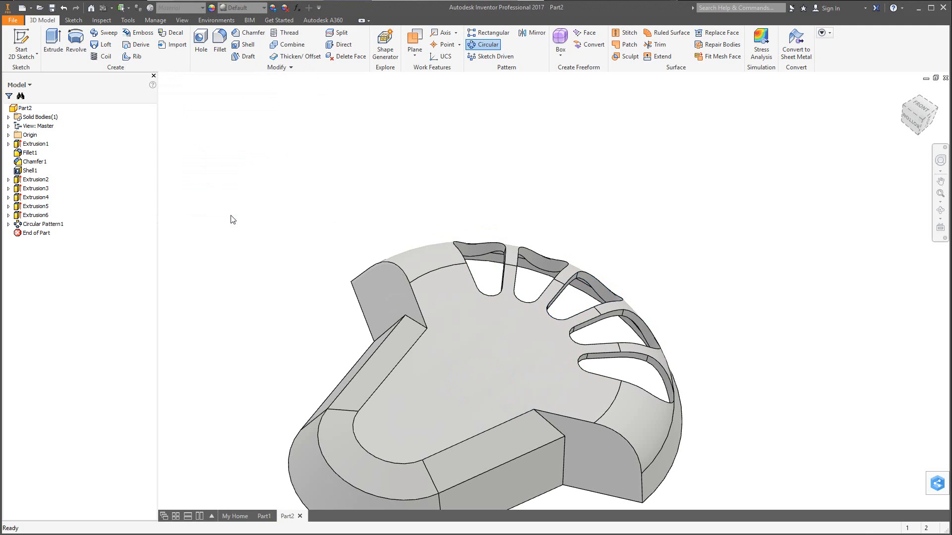
Start a sketch on the cover's flat face and draw a circle about 0.73 in in diameter, centered on the face's rounded edge center
shift+middle_drag(503, 274, 459, 290)
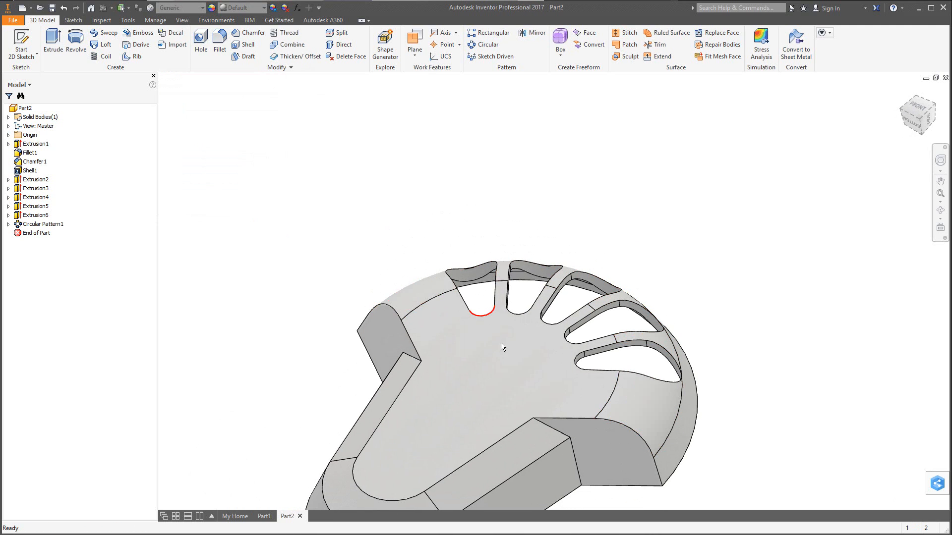
click(525, 361)
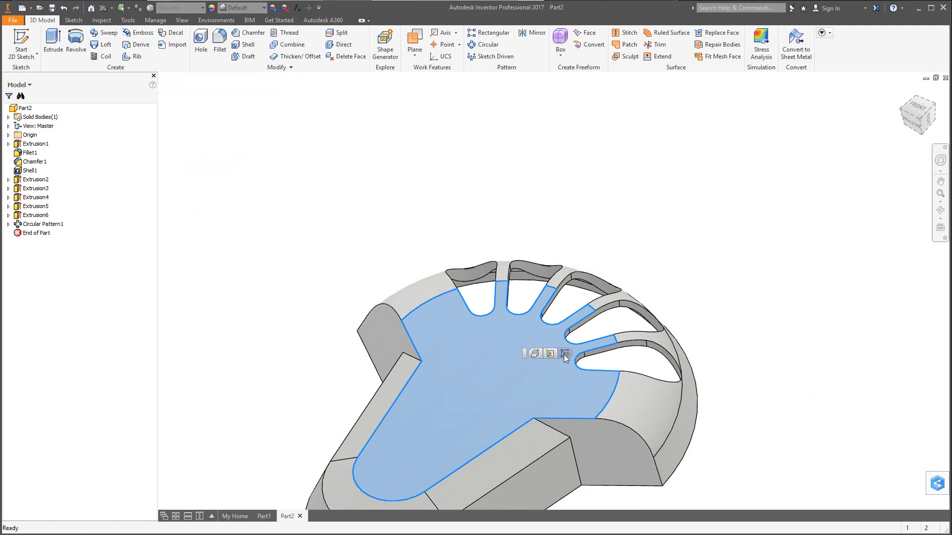
click(565, 354)
scroll(541, 281, up, 5)
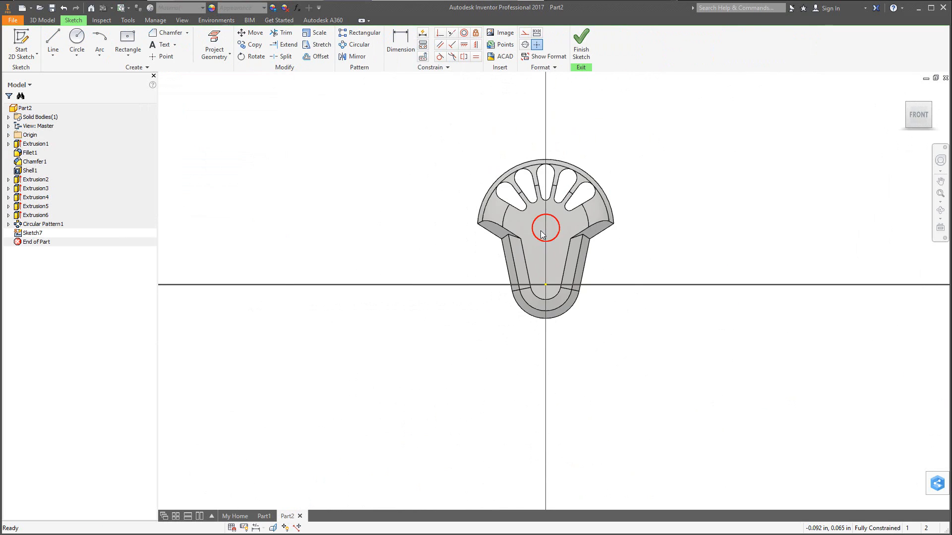
scroll(541, 201, down, 3)
click(76, 36)
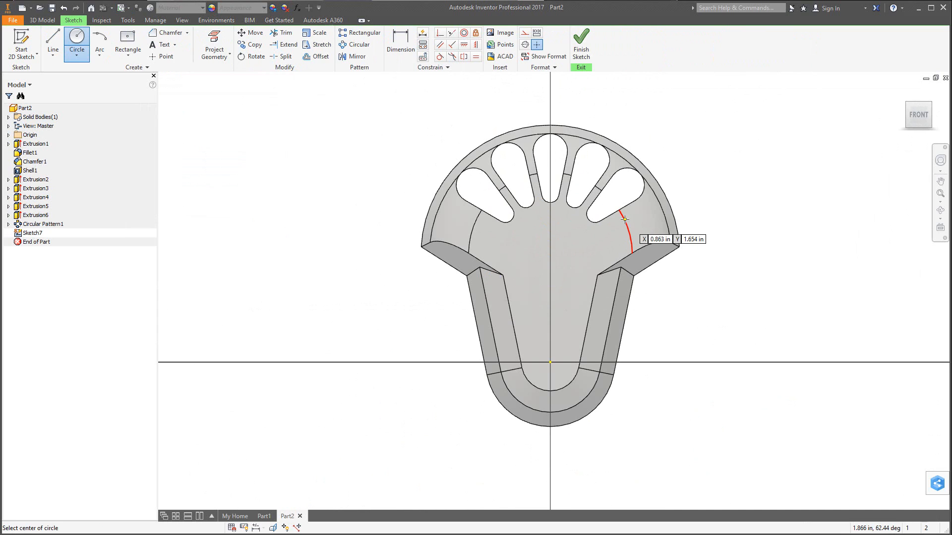
click(550, 254)
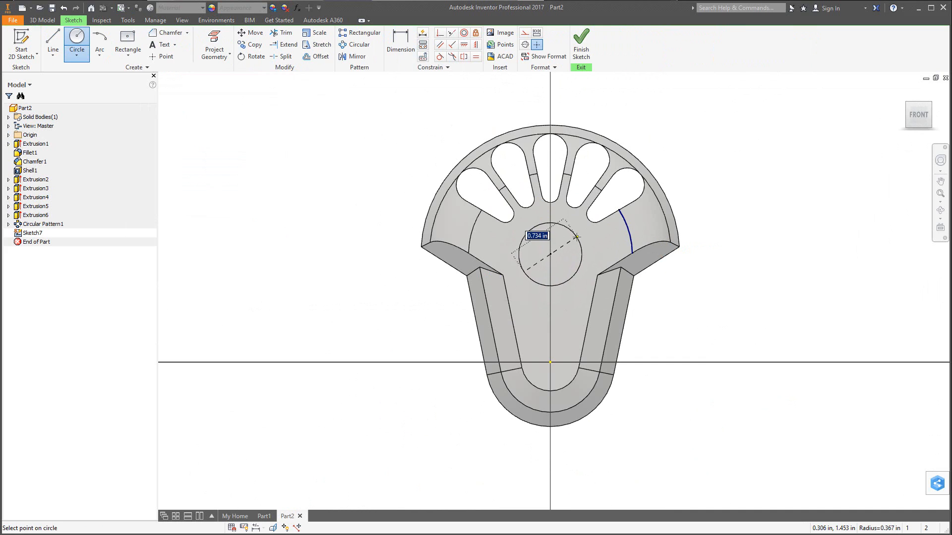
click(577, 237)
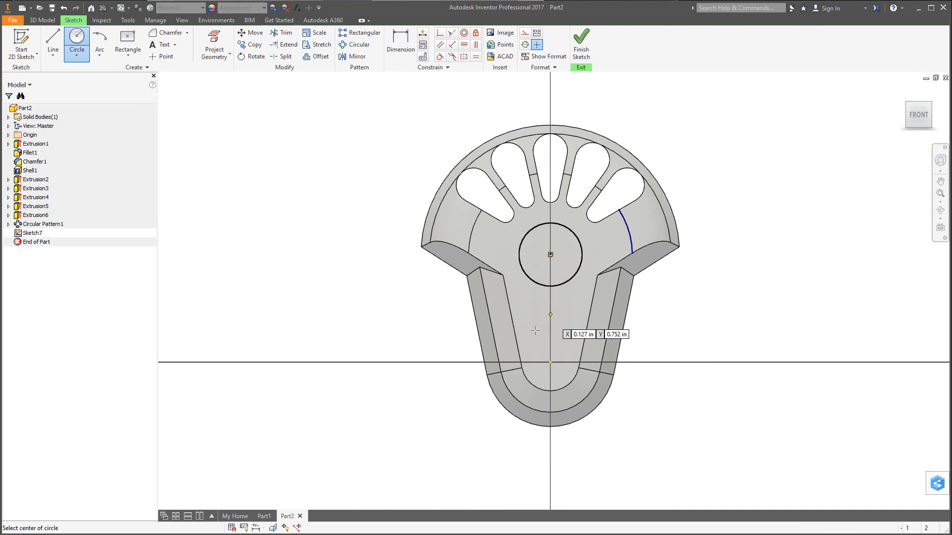
Check the L4 drawing for the disc size and dimension the circle's diameter at 0.835 in
key(alt+Tab)
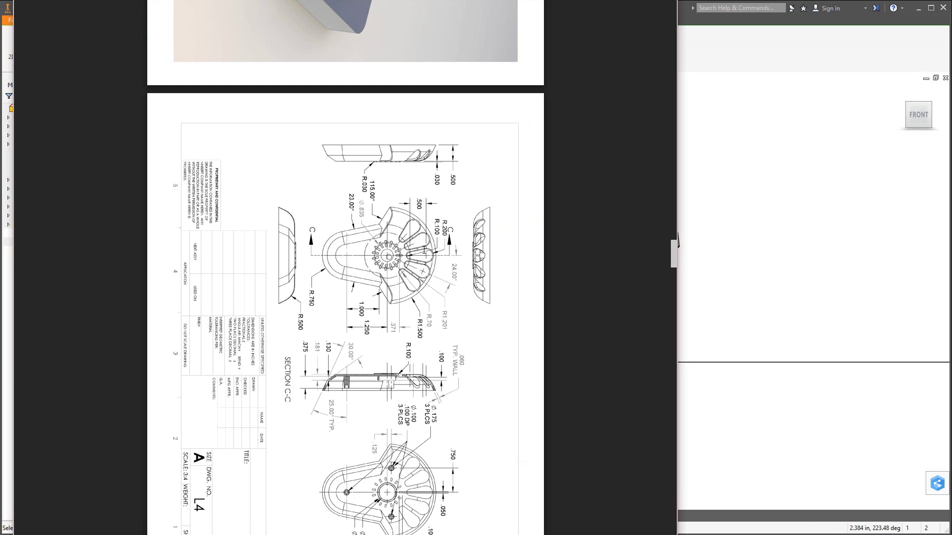
click(756, 26)
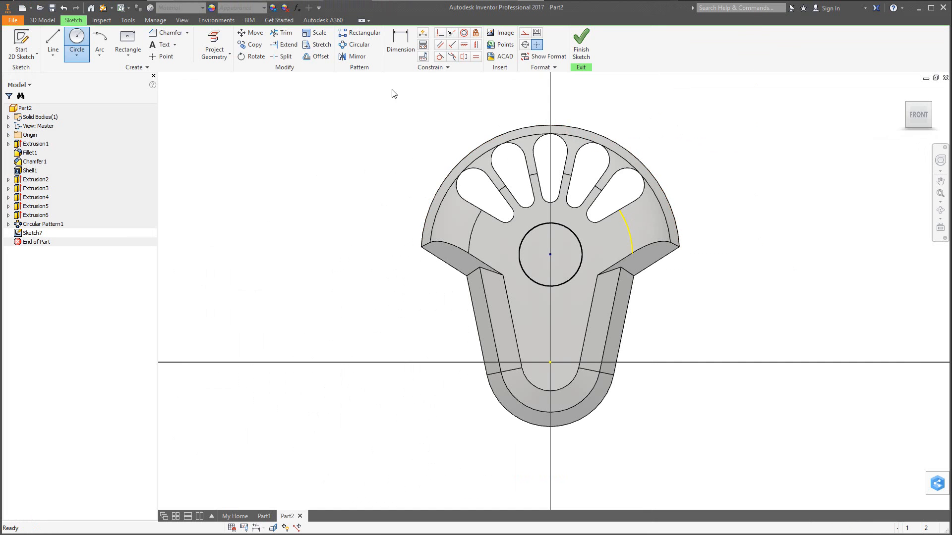
click(400, 45)
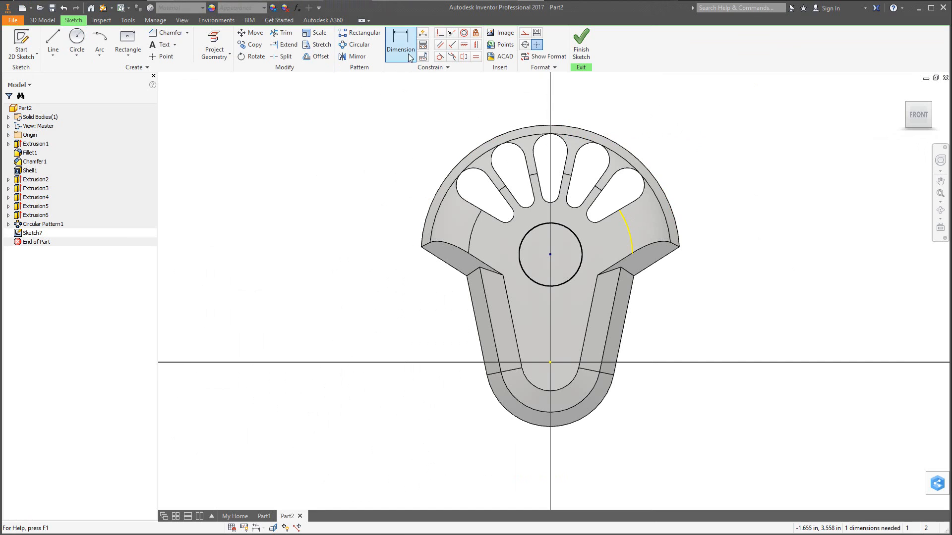
click(508, 259)
click(399, 155)
text(.)
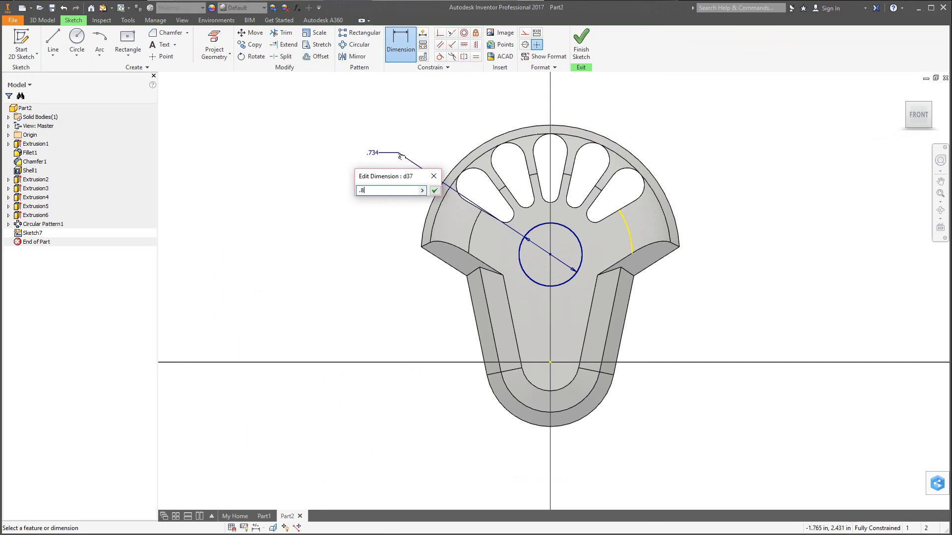
text(835)
key(Return)
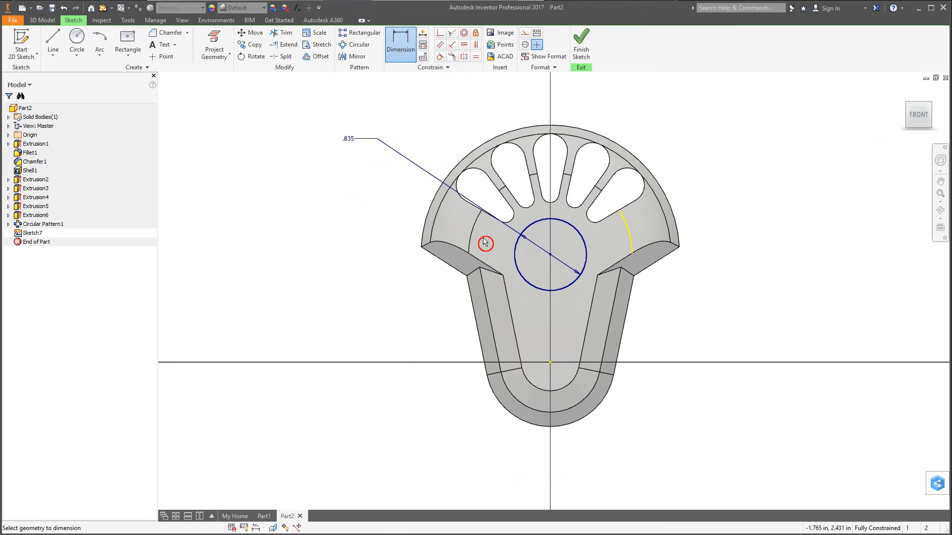
Extrude the circle 0.03 in outward from the flat face as a raised disc joined to the cover
click(42, 19)
click(54, 42)
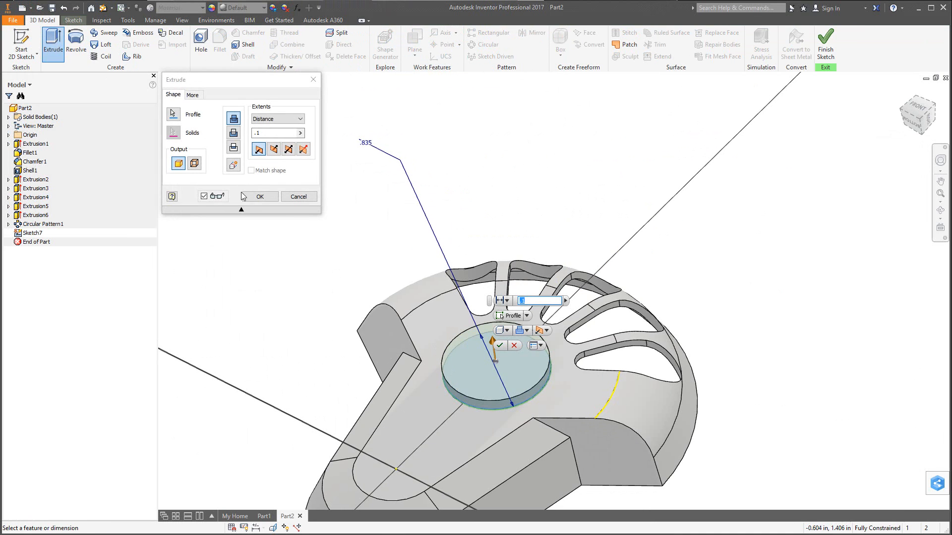
click(234, 133)
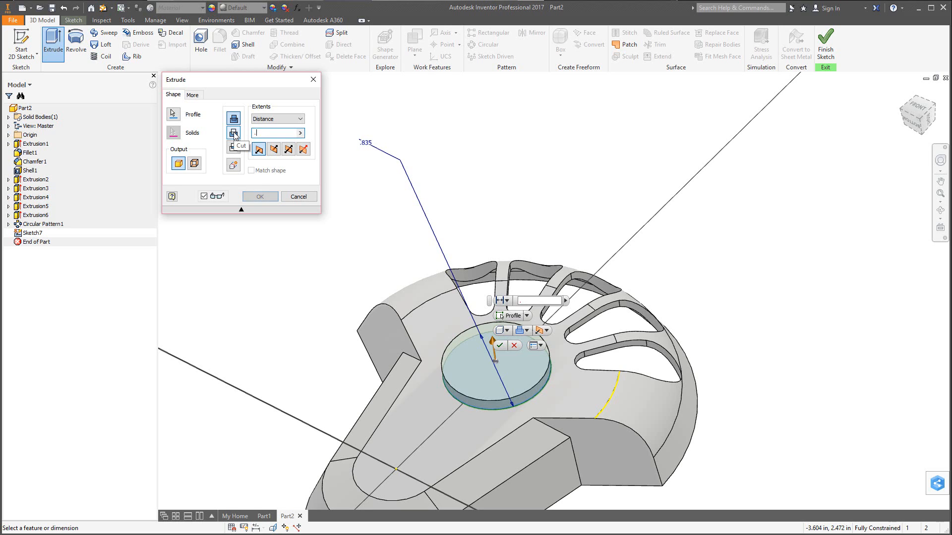
text(.03)
click(260, 197)
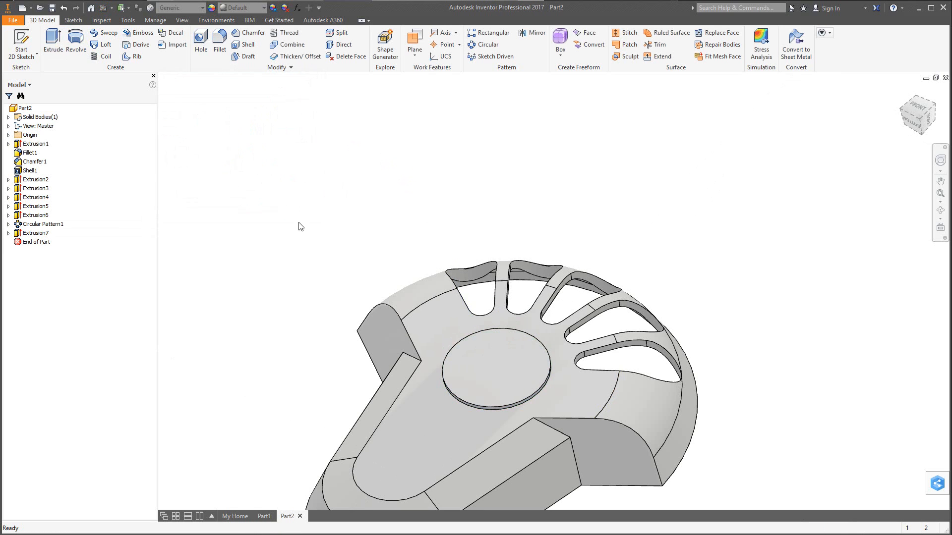
Start a sketch on the raised disc's face and draw a center rectangle 0.05 in wide and 0.1 in high on the disc's upper edge
click(507, 365)
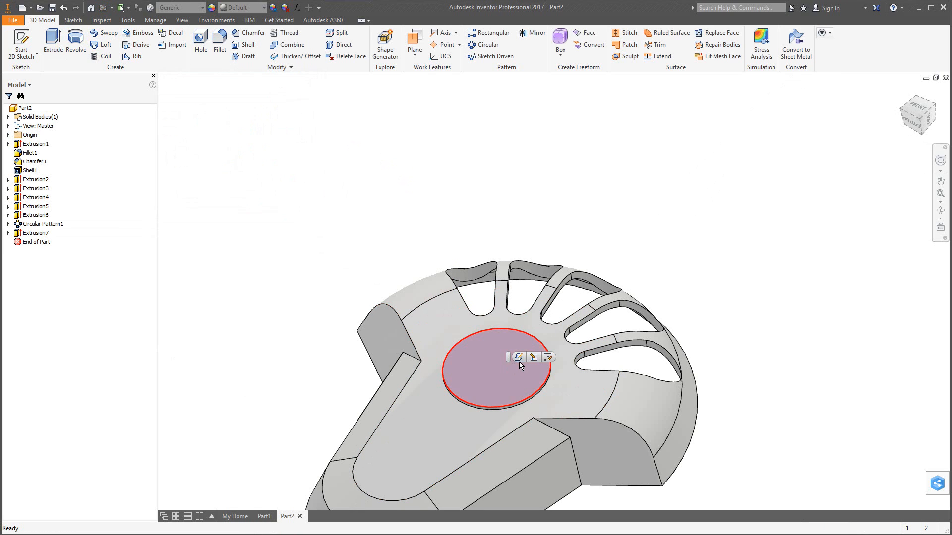
click(548, 357)
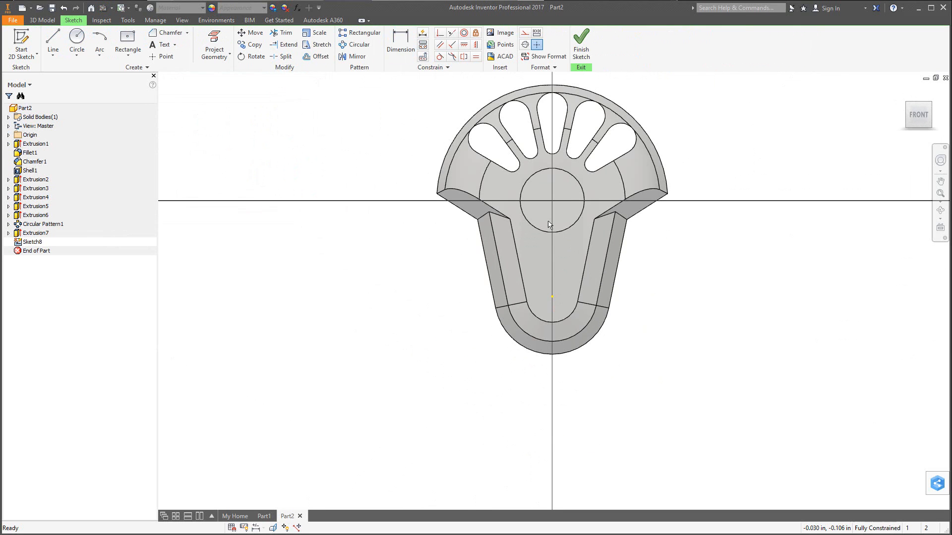
scroll(546, 186, up, 3)
scroll(546, 186, up, 5)
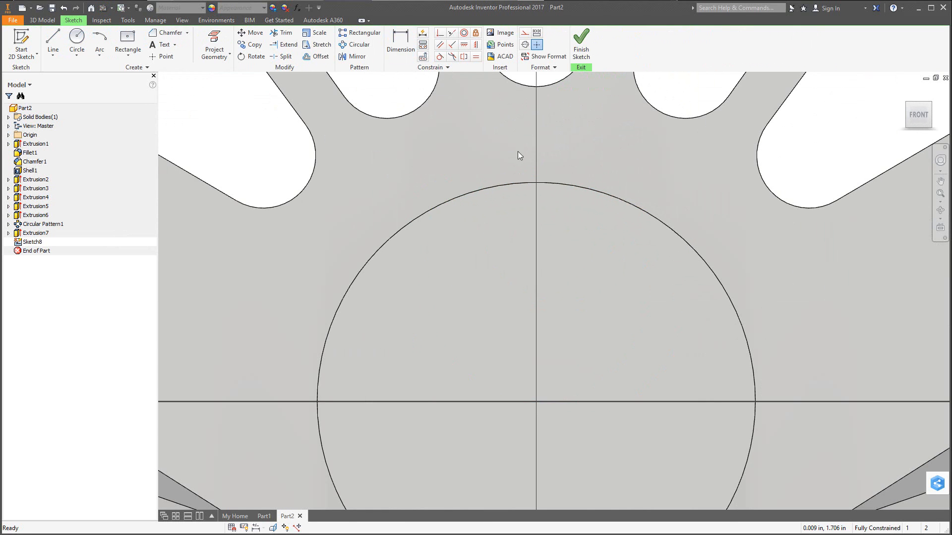
click(126, 39)
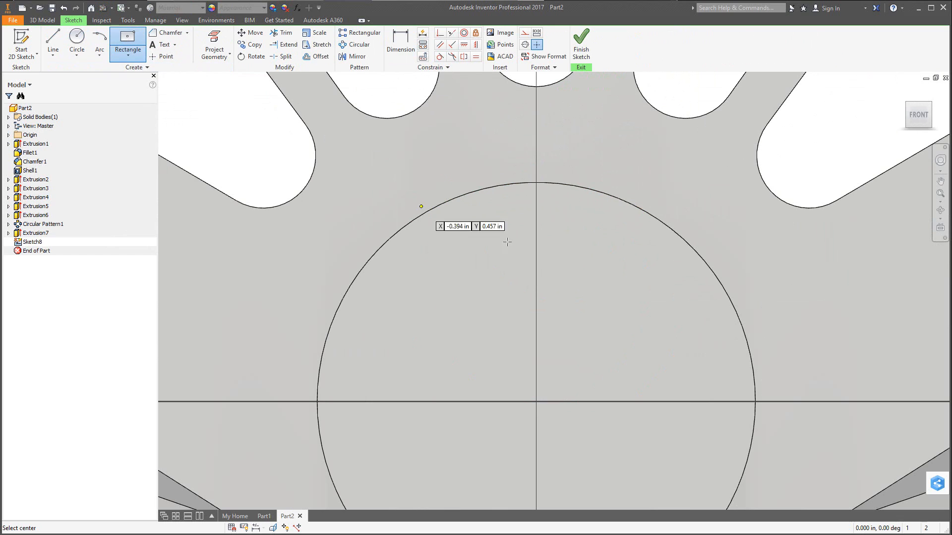
click(536, 183)
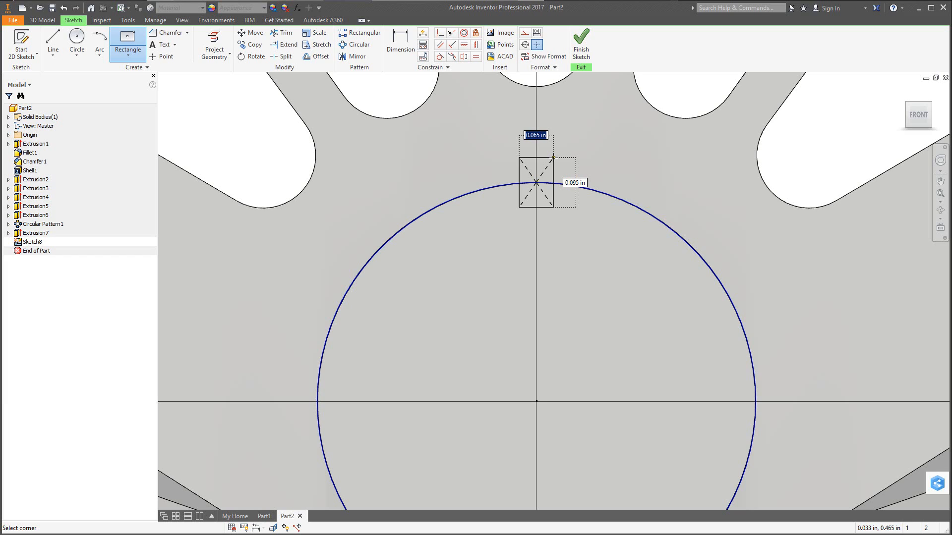
text(.)
key(Tab)
text(.1)
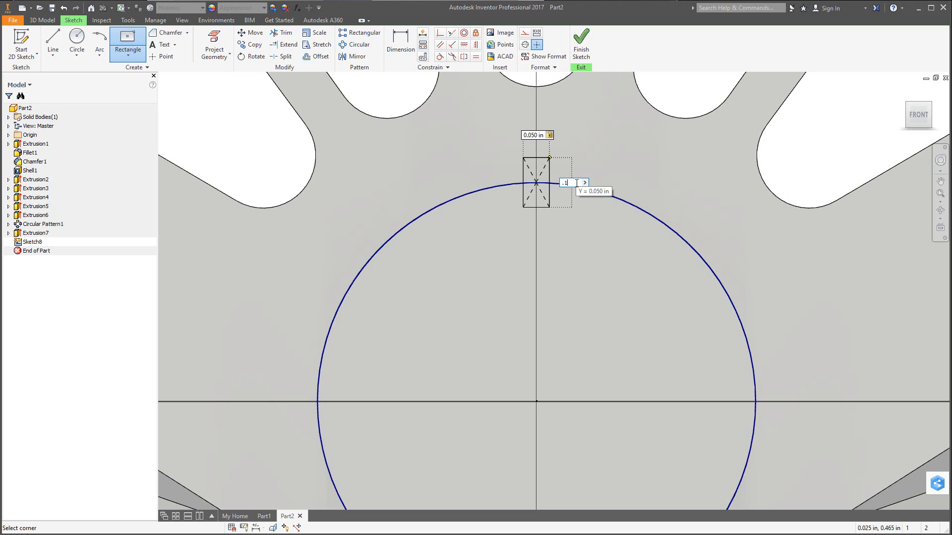
key(Return)
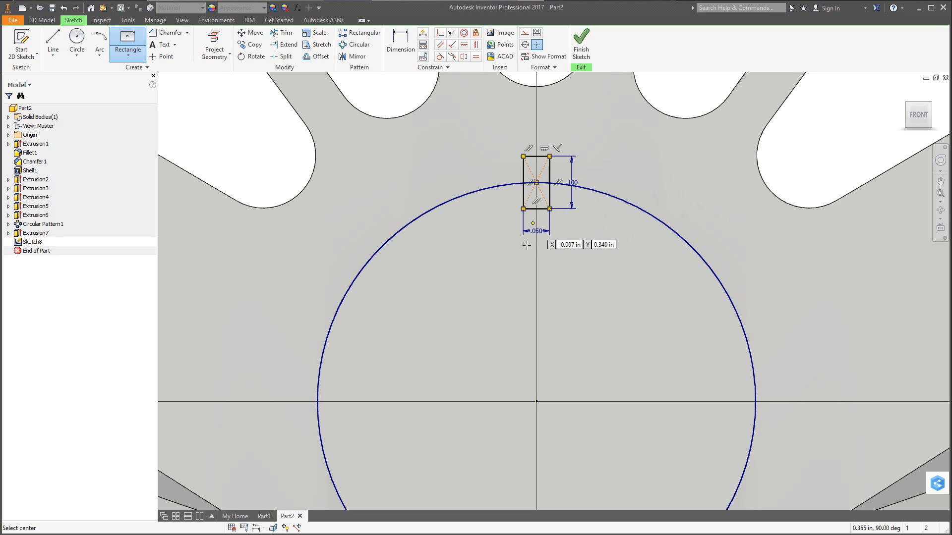
Constrain the rectangle's center vertically in line with the disc's center
key(Escape)
click(535, 184)
key(Escape)
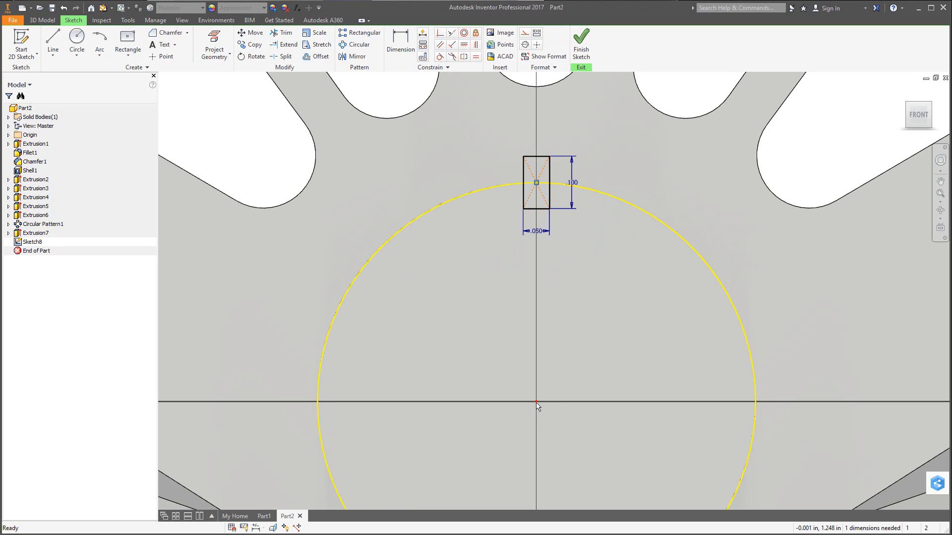
click(475, 44)
click(536, 183)
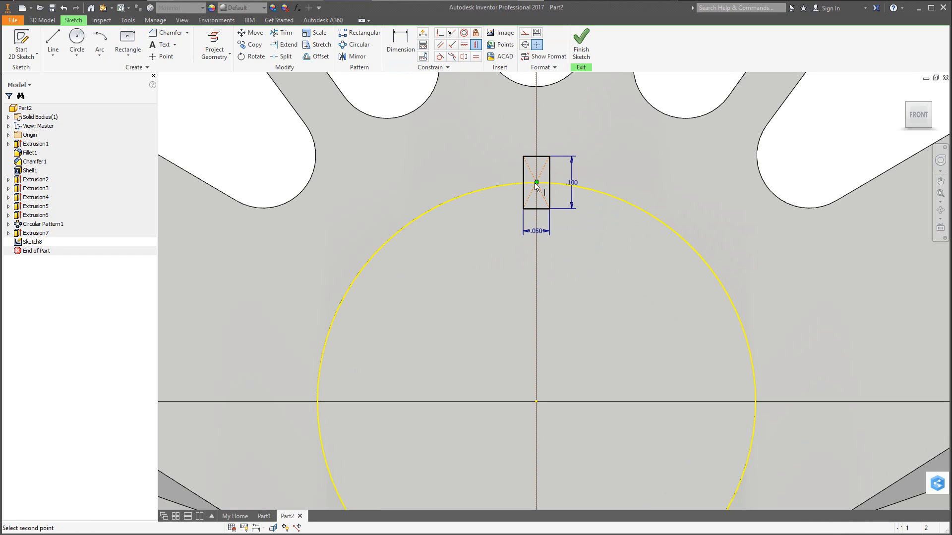
click(536, 402)
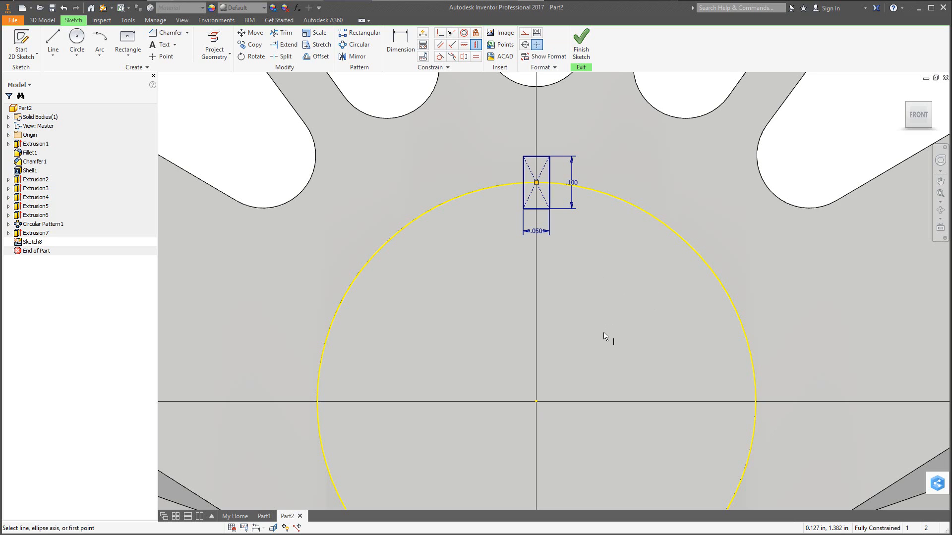
Extrude the small rectangle on the disc's upper edge as a cut through all of the cover
mouse_move(605, 335)
shift+middle_down()
mouse_move(574, 313)
mouse_move(526, 221)
shift+middle_up()
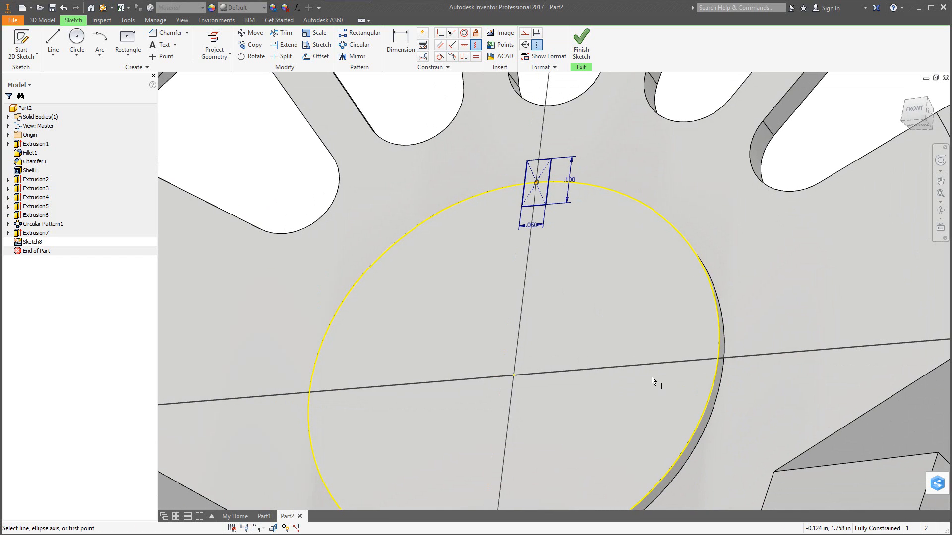
click(42, 20)
click(53, 45)
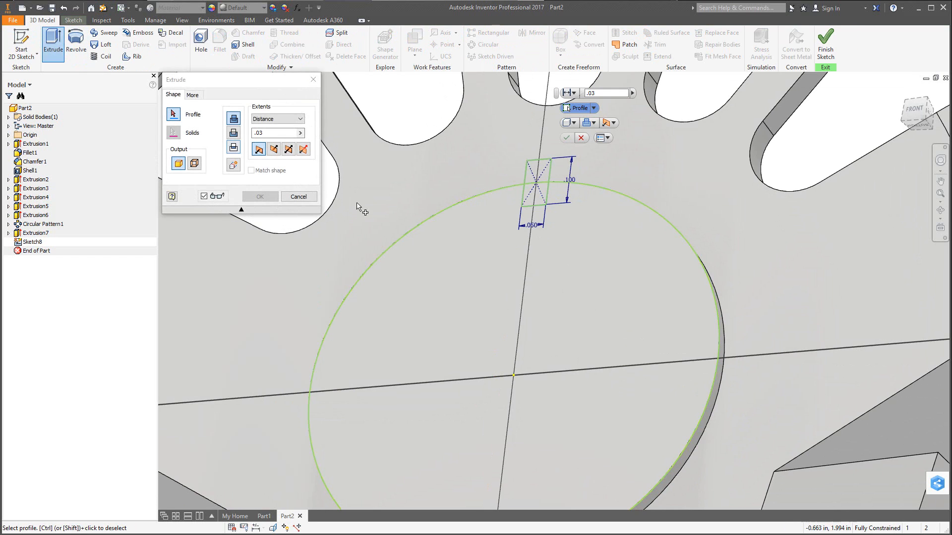
click(543, 191)
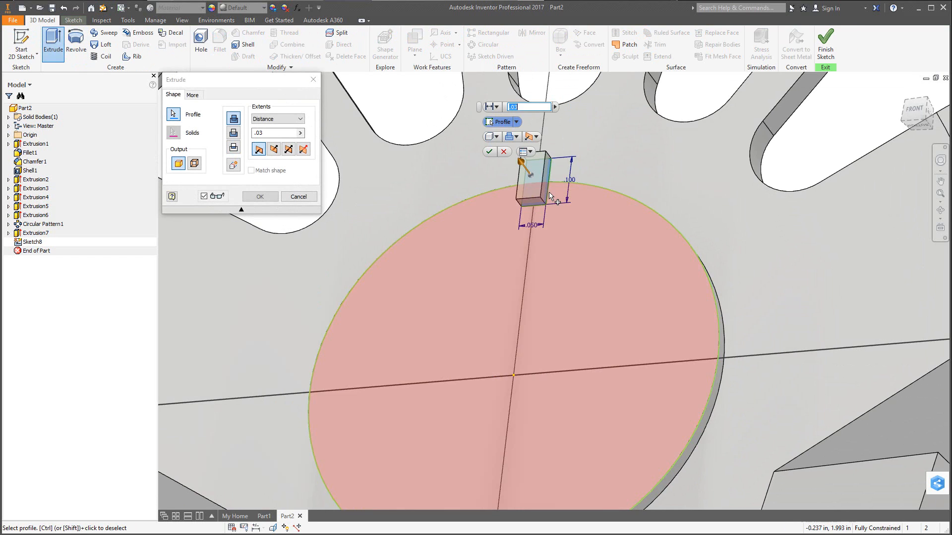
click(233, 133)
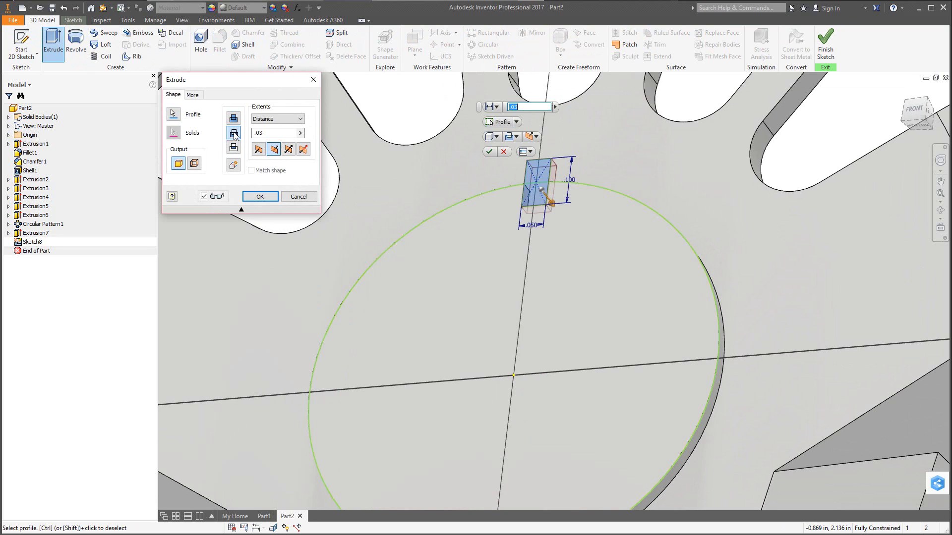
click(274, 119)
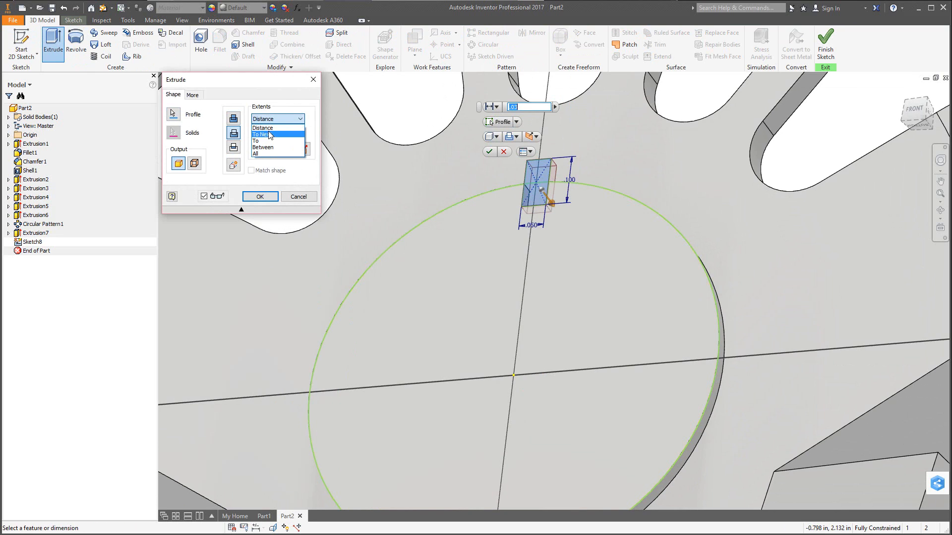
click(265, 153)
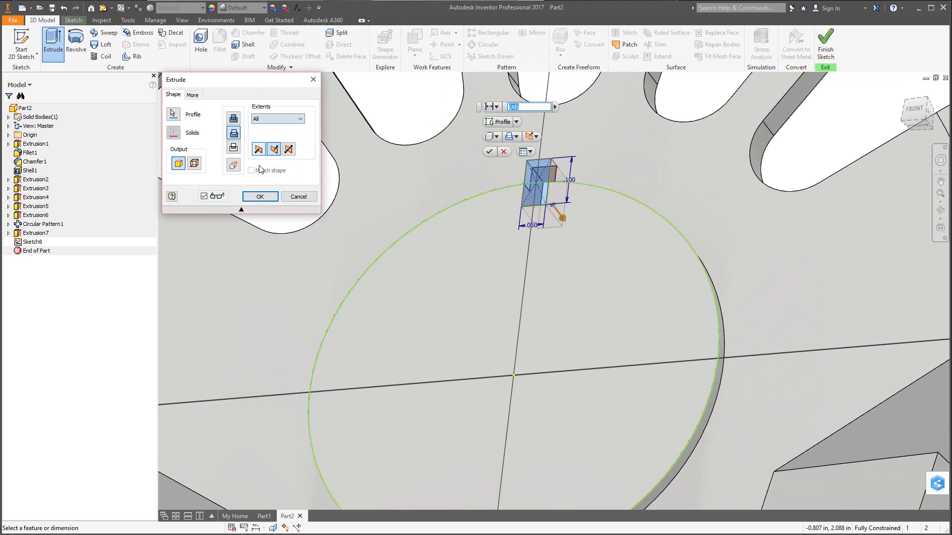
click(261, 197)
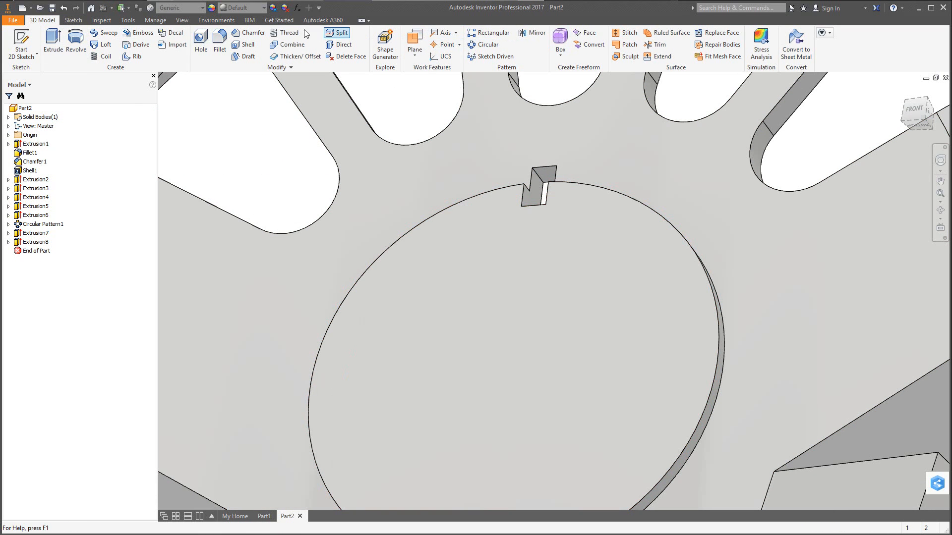
Fillet the inner edge of the notch, where it meets the disc's face, with a 0.1 in radius
click(220, 44)
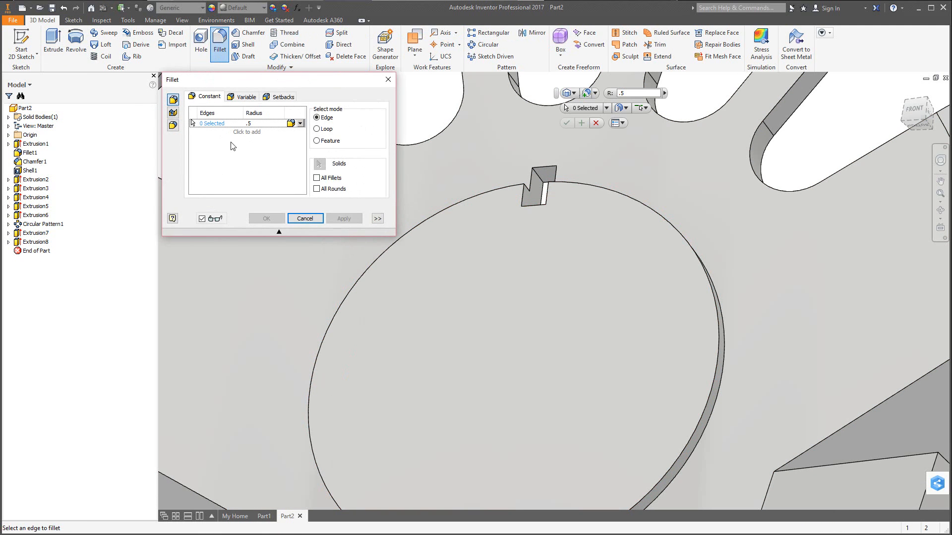
click(251, 124)
text(.1)
click(530, 210)
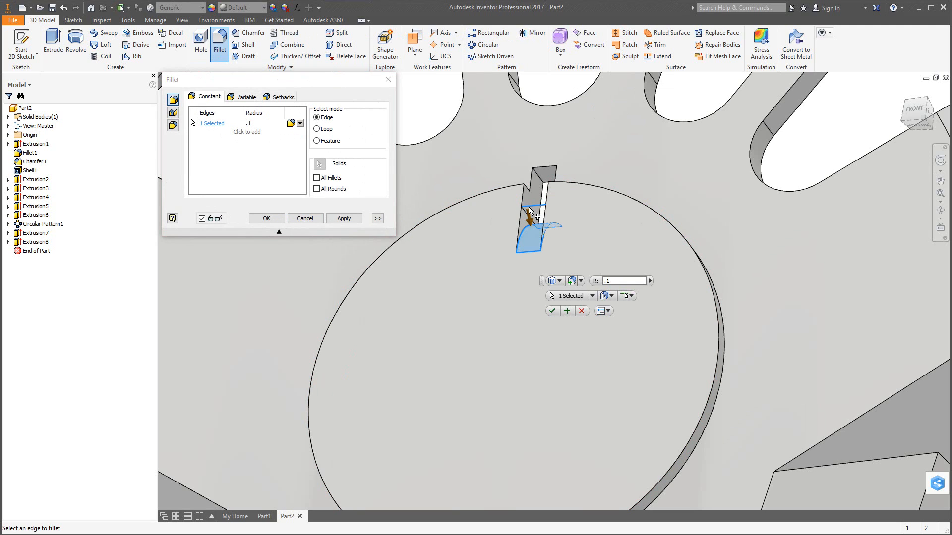
click(344, 219)
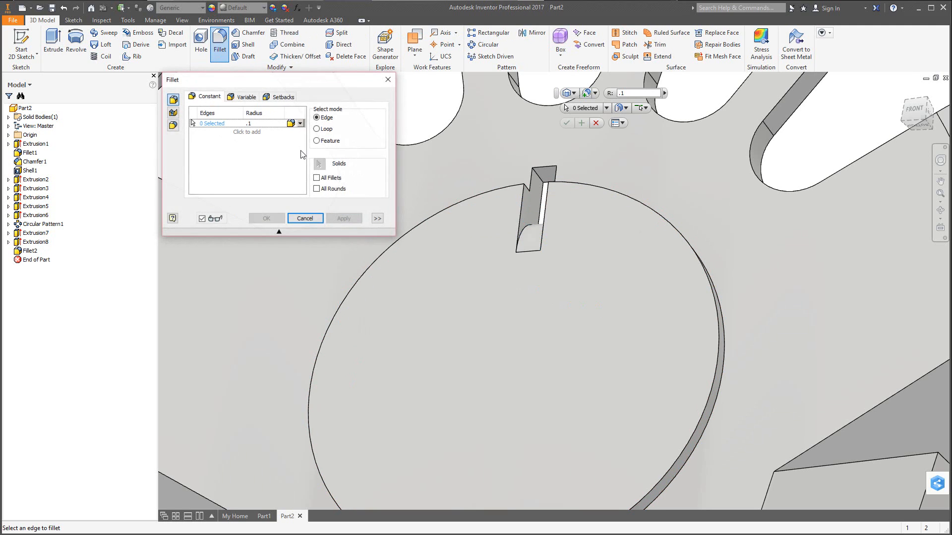
Fillet the raised disc's outer circular edge with a 0.03 in radius
click(257, 123)
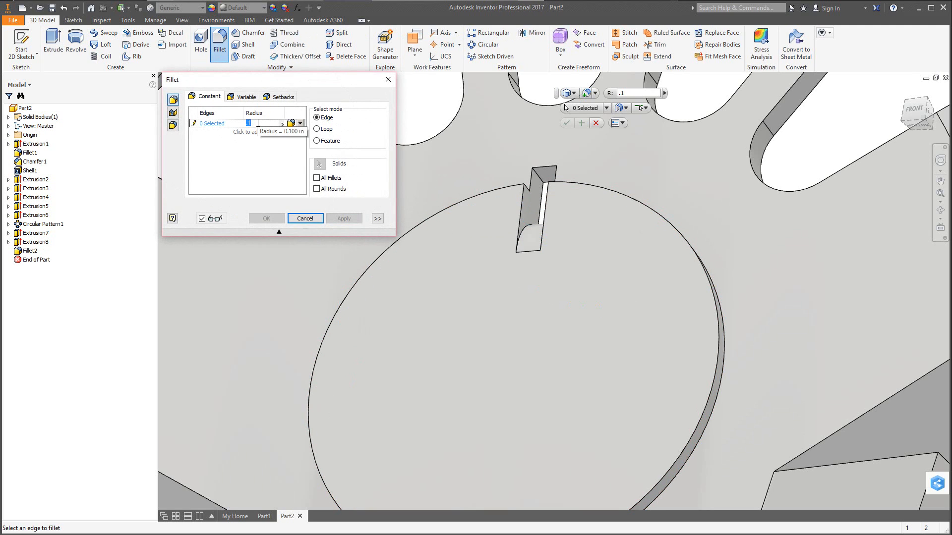
key(BackSpace)
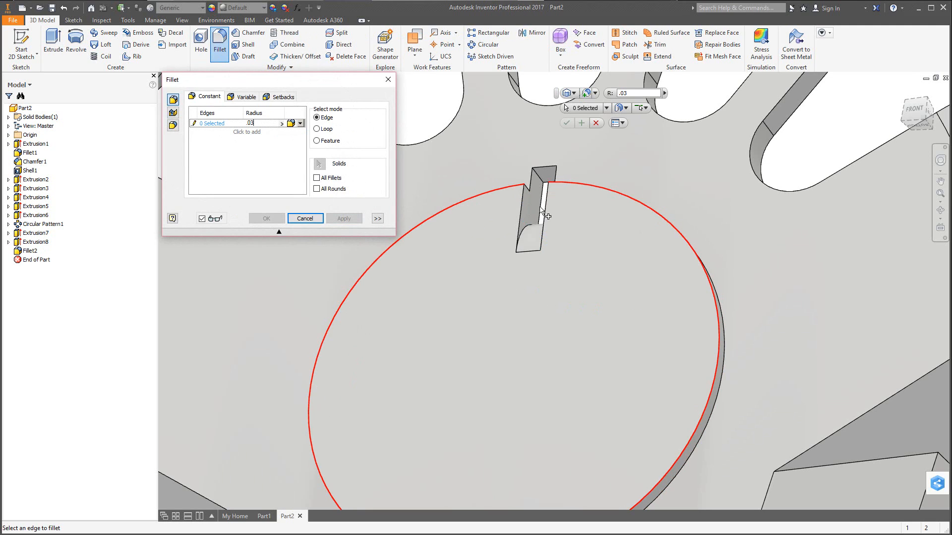
click(614, 194)
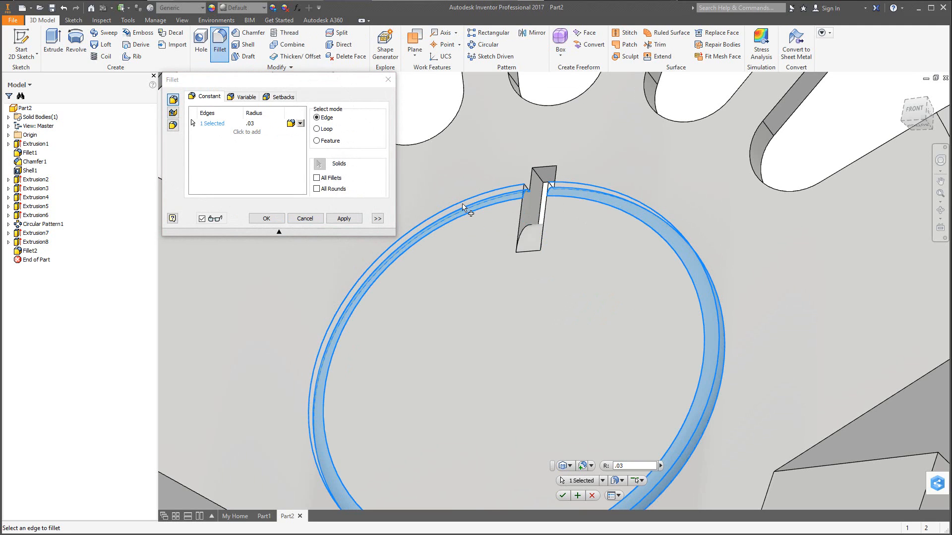
click(266, 218)
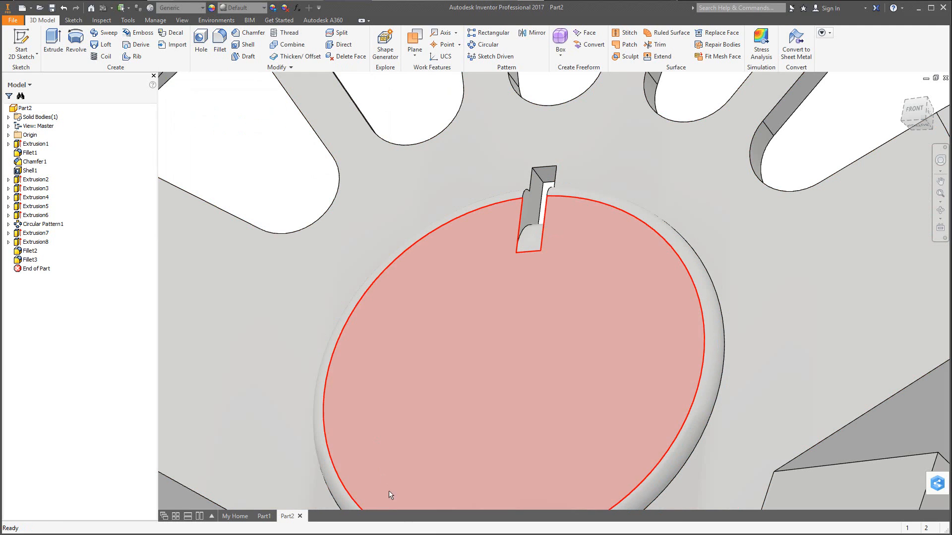
Check the L4 drawing and circular-pattern the notch cut and its 0.1 in fillet as 16 occurrences over 360° about the cover's round outer face
click(378, 534)
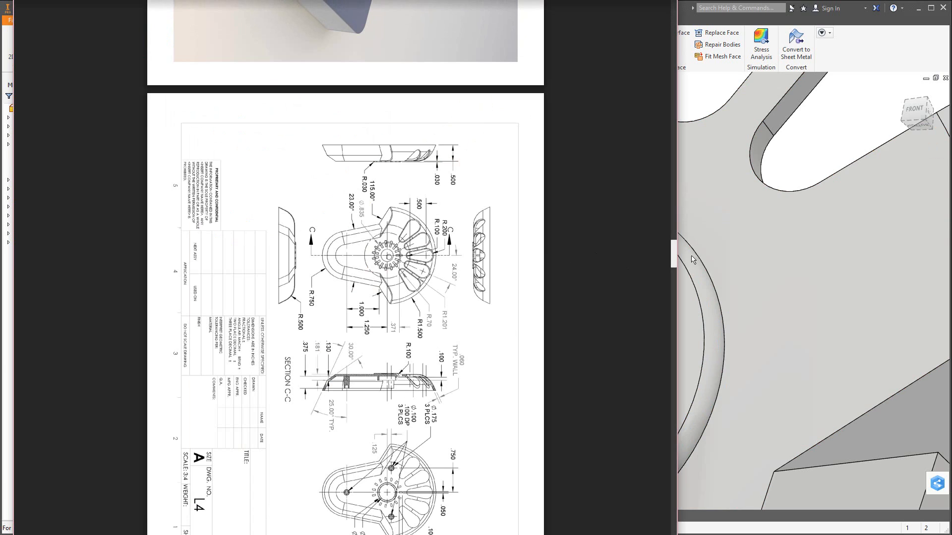
click(789, 160)
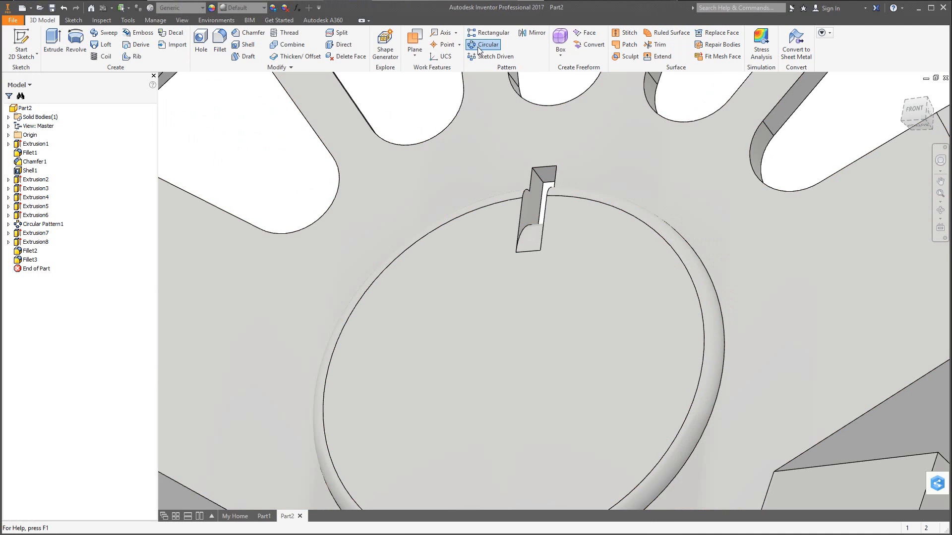
click(484, 45)
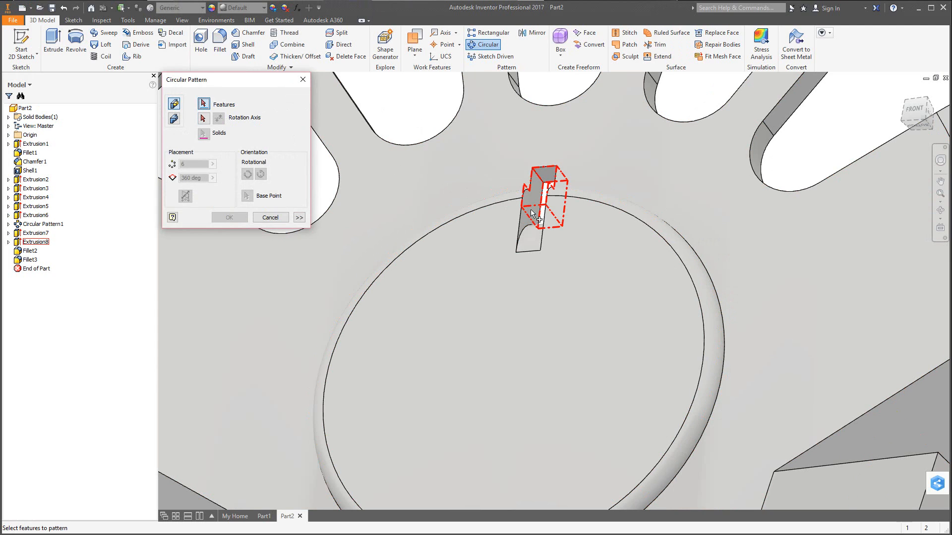
click(531, 213)
click(528, 242)
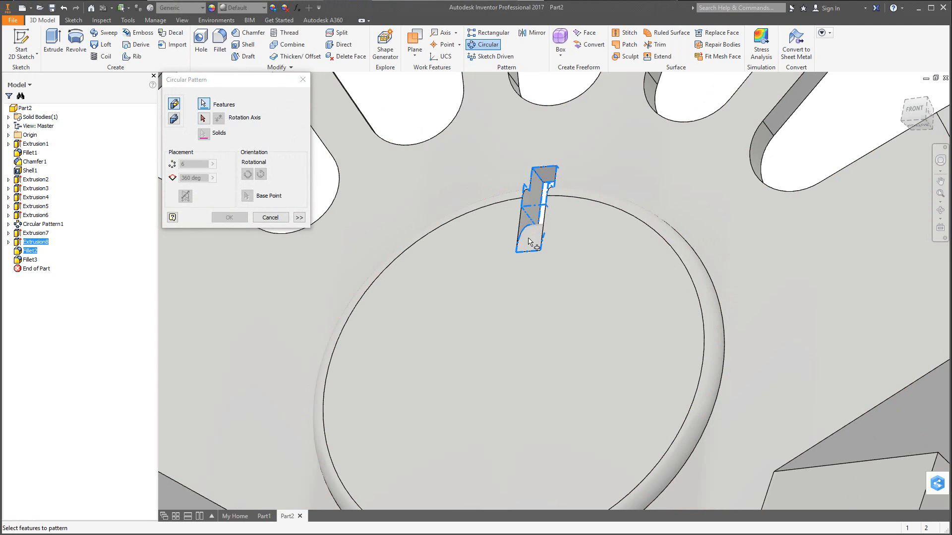
click(203, 118)
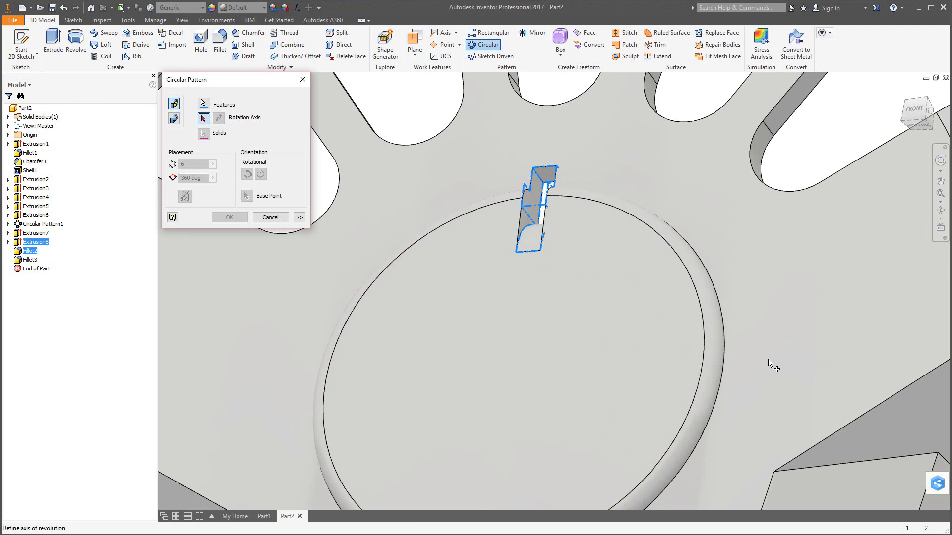
scroll(771, 366, down, 4)
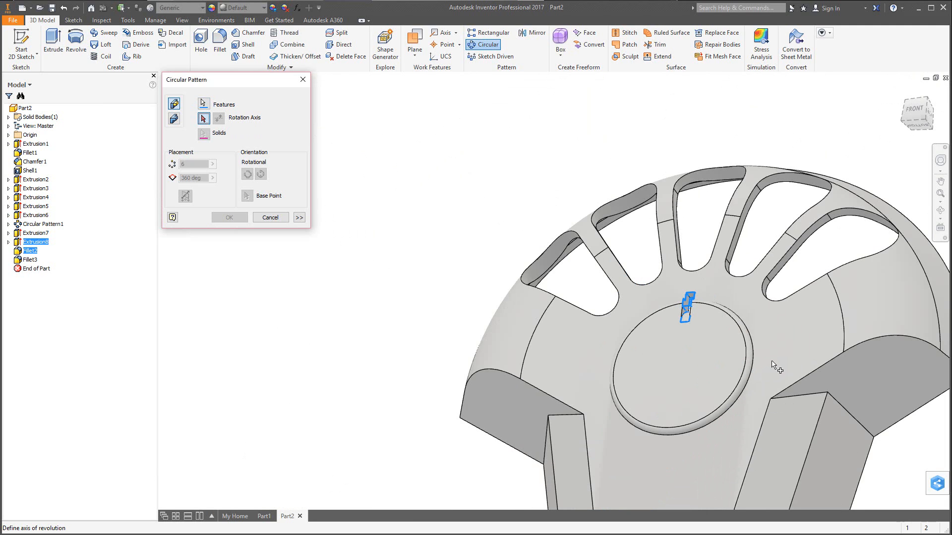
click(934, 264)
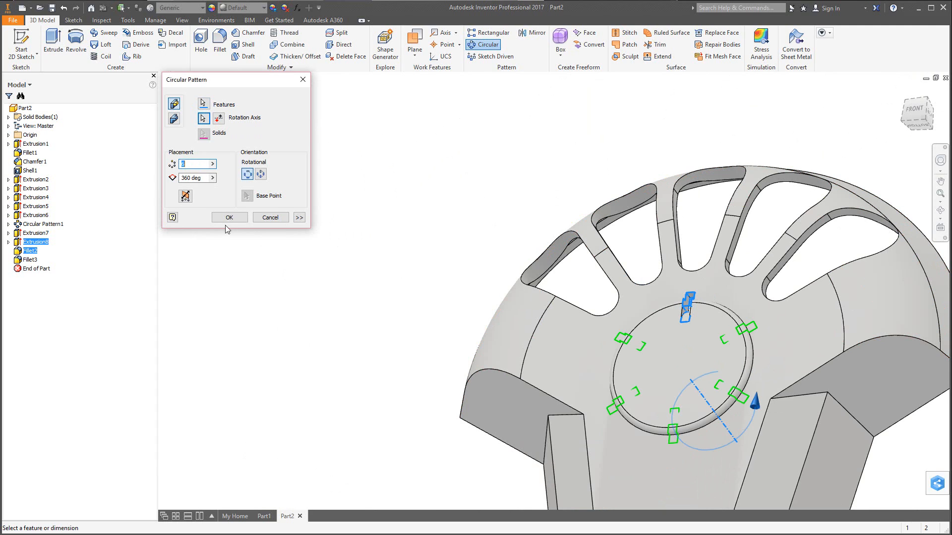
text(16)
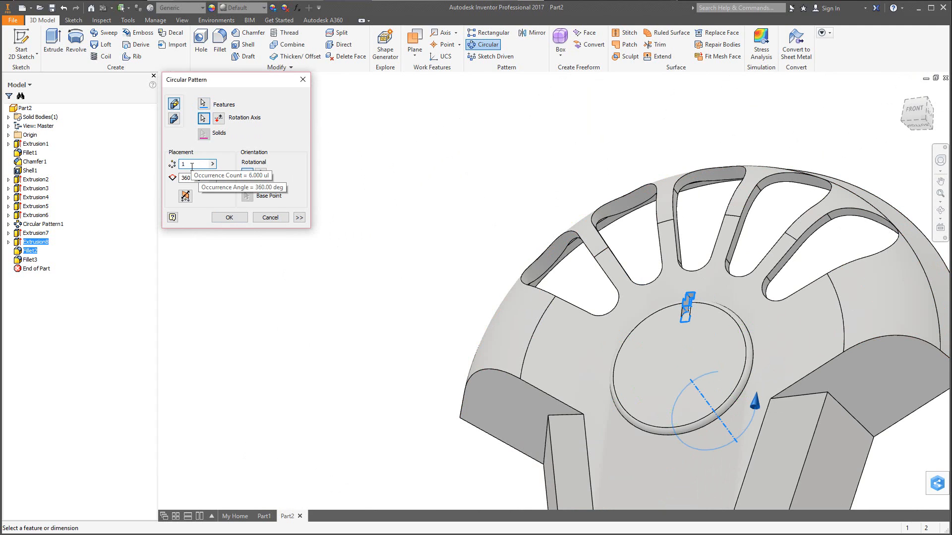
click(221, 219)
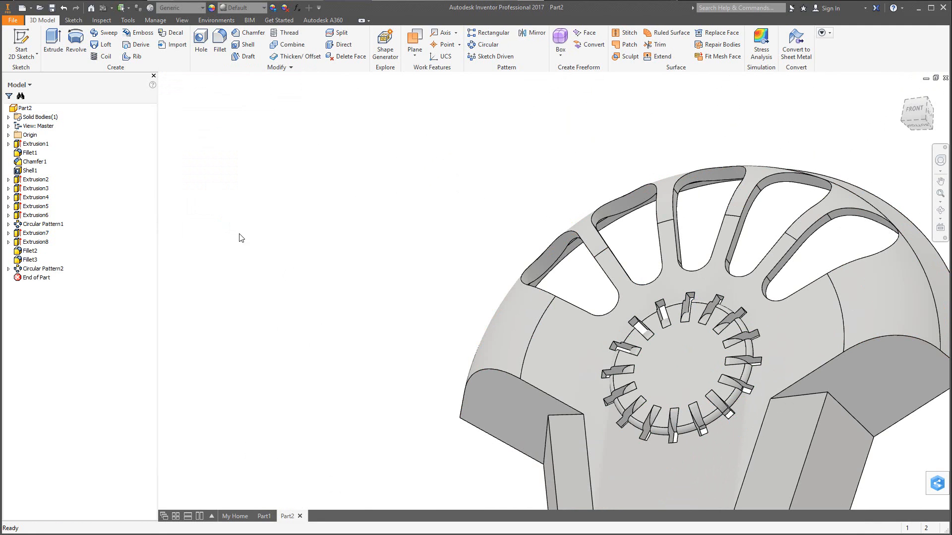
Start a sketch on the raised disc's face and draw a 0.45 in diameter circle centered on the disc
scroll(713, 357, up, 5)
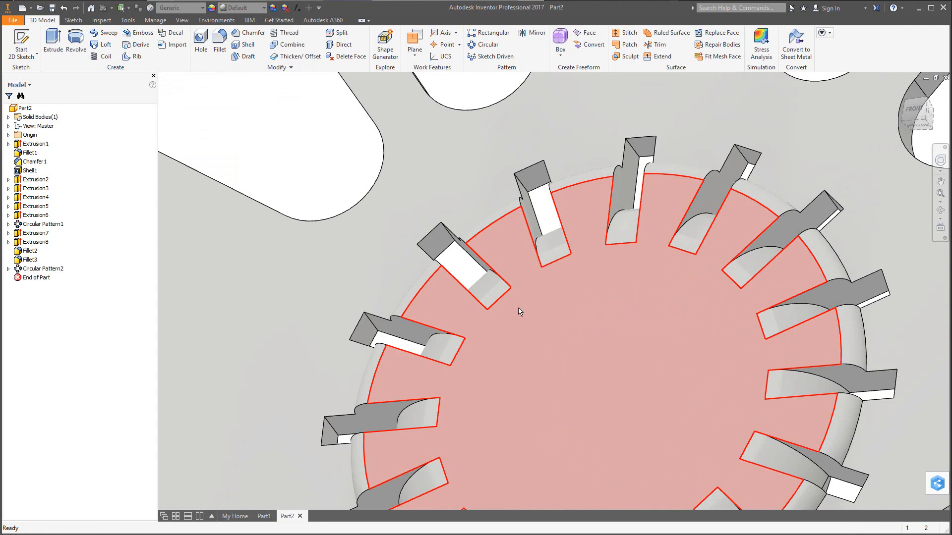
click(612, 357)
click(647, 346)
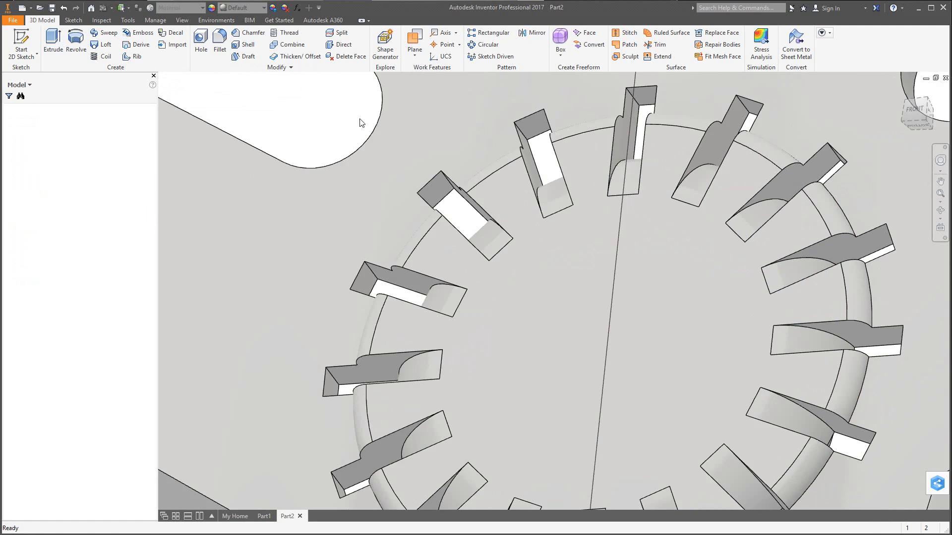
scroll(512, 302, down, 8)
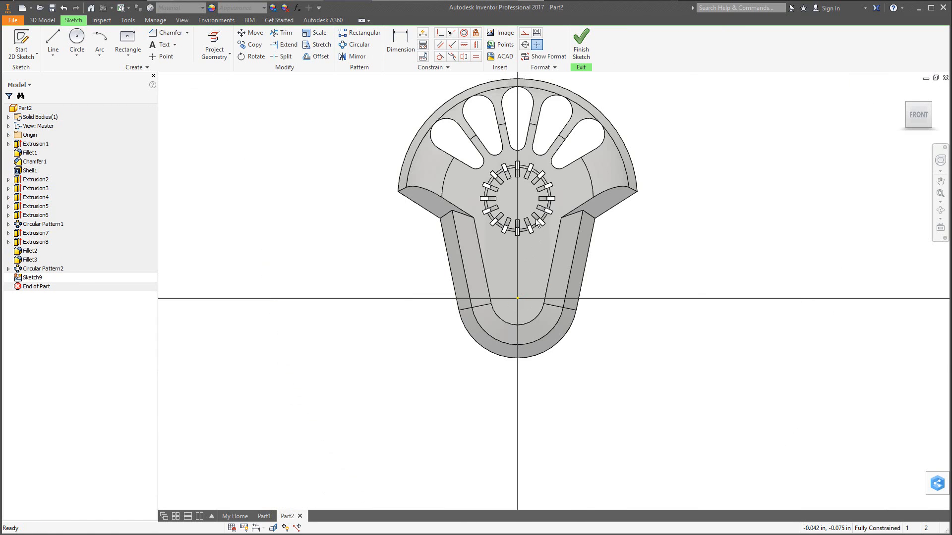
scroll(518, 167, up, 3)
scroll(518, 168, up, 4)
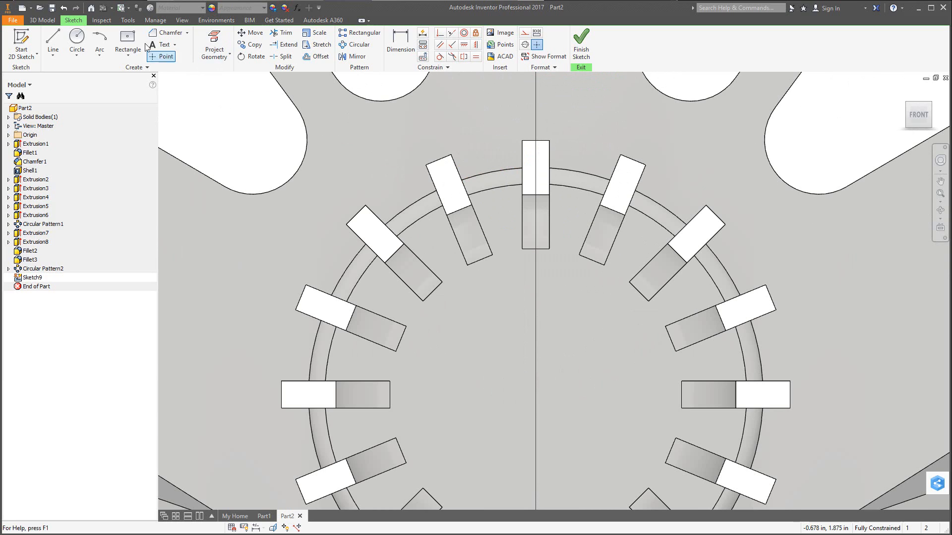
click(78, 39)
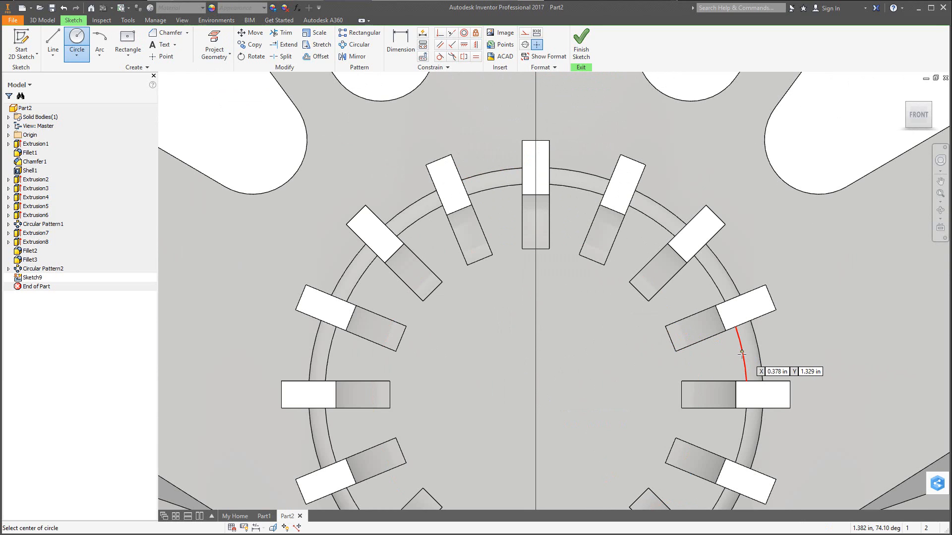
click(535, 395)
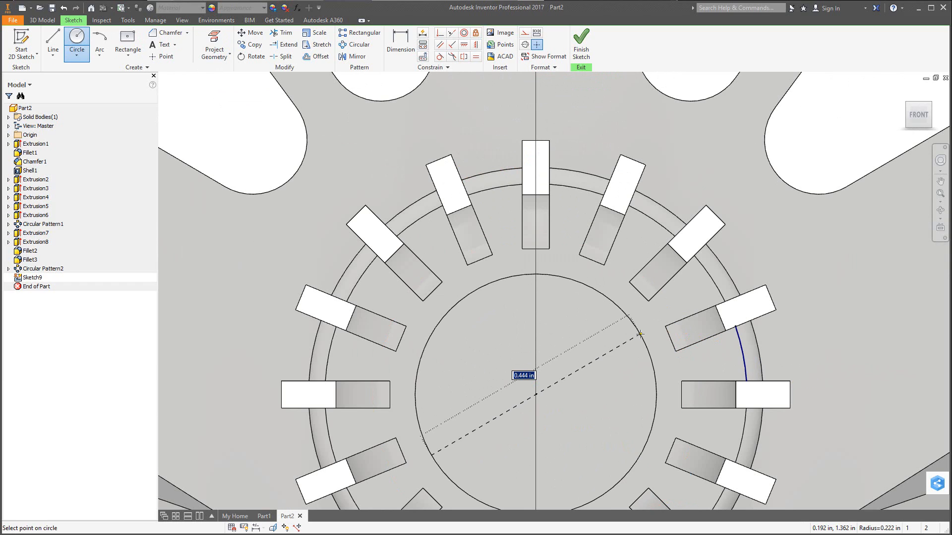
text(.45)
key(Return)
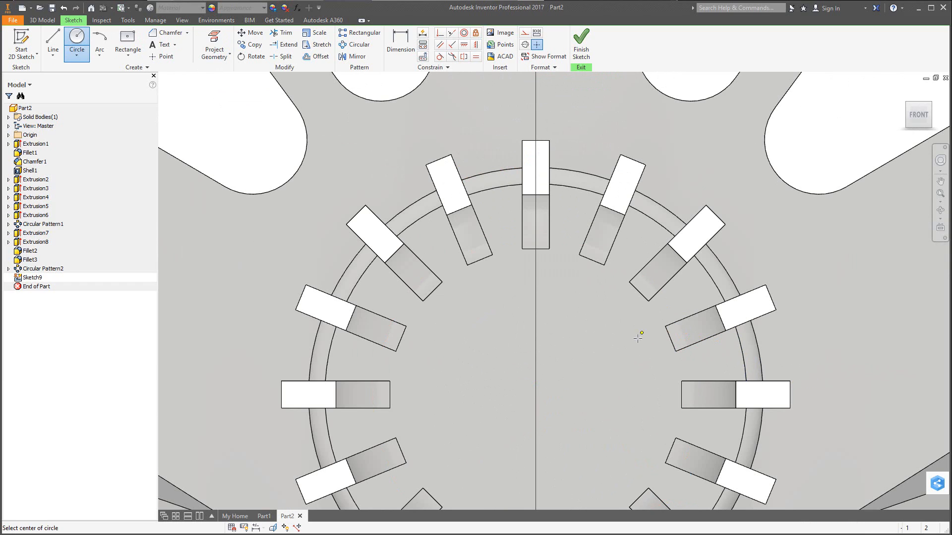
Draw a 0.15 in diameter circle inside the 0.45 in circle, above and right of its center
click(571, 343)
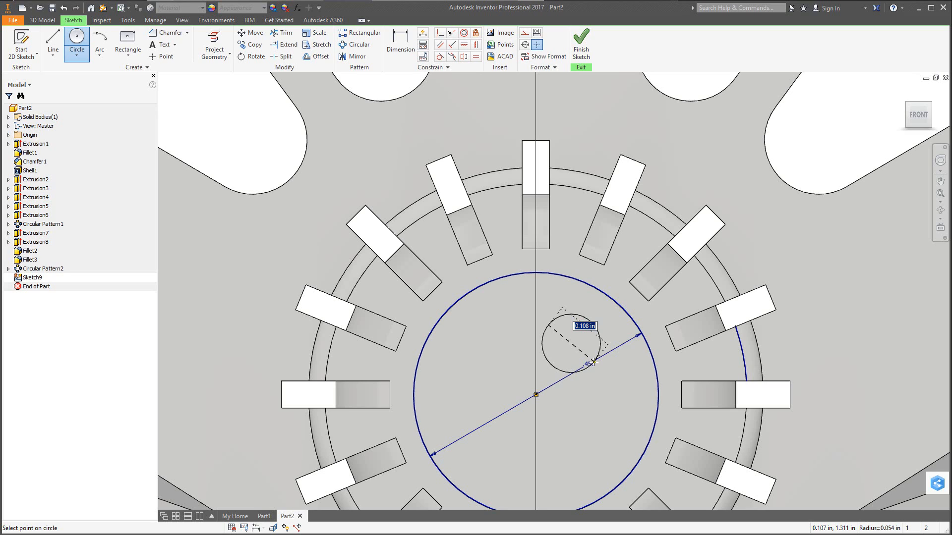
text(.15)
key(Return)
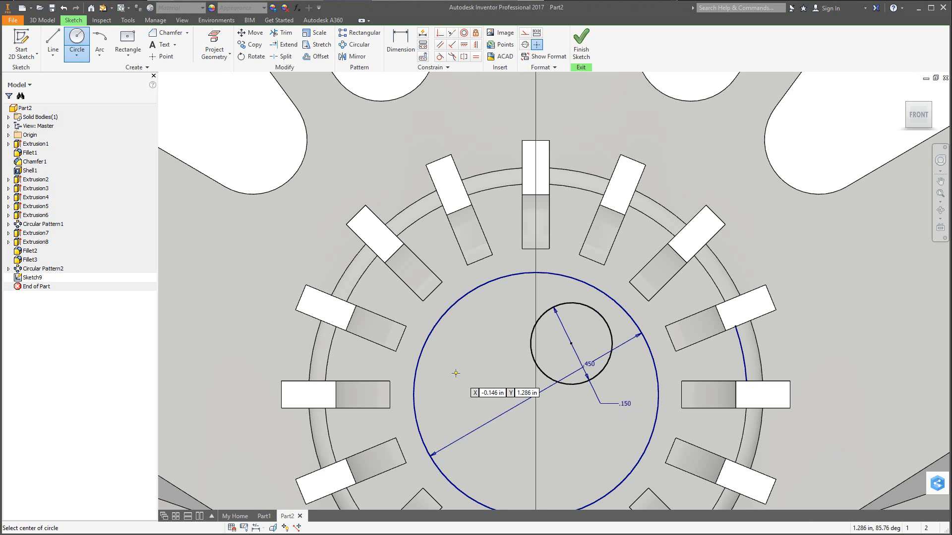
Extrude the area between the 0.45 in and 0.15 in circles as a 0.03 in deep cut into the disc
click(43, 20)
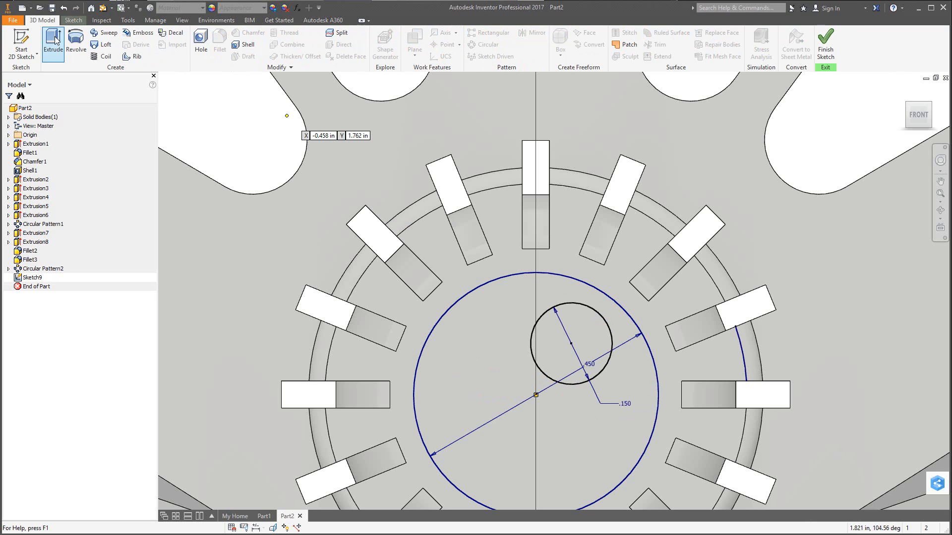
click(54, 45)
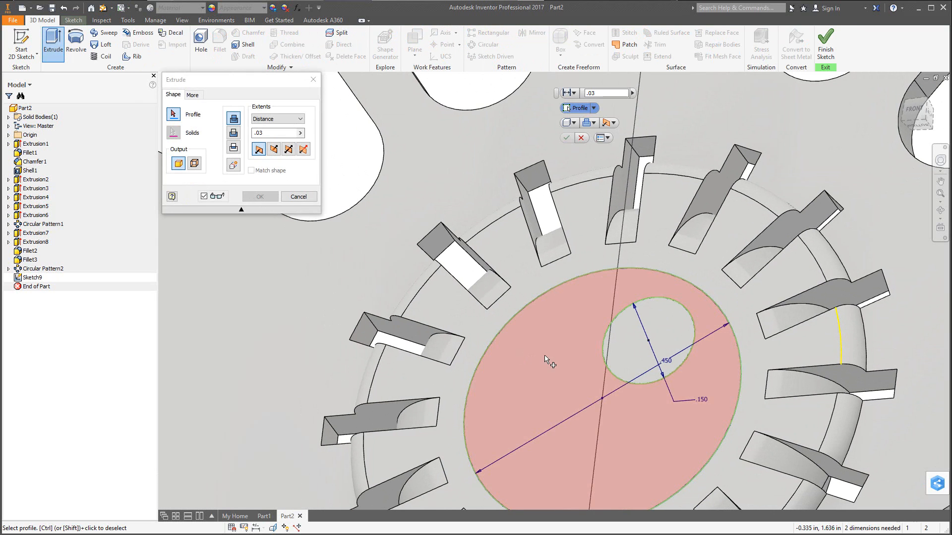
click(234, 133)
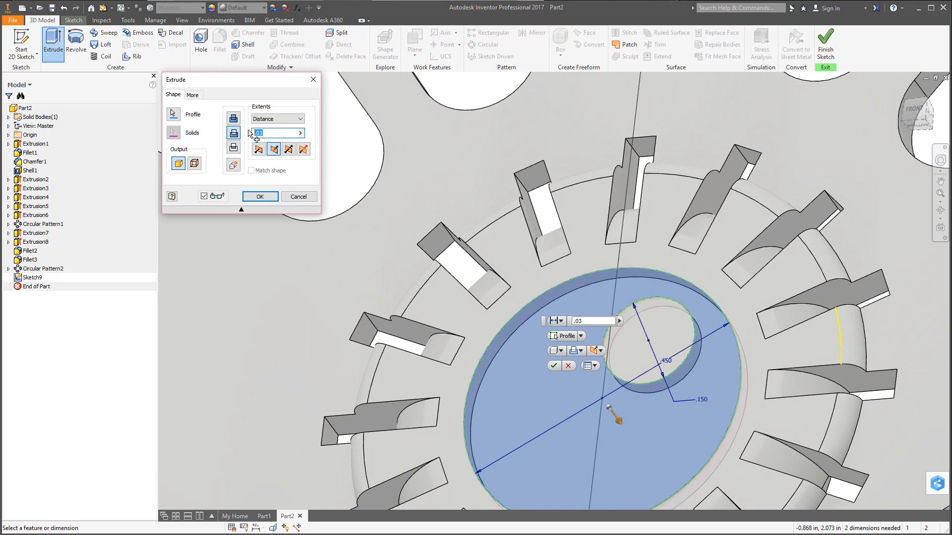
click(260, 197)
scroll(468, 324, up, 4)
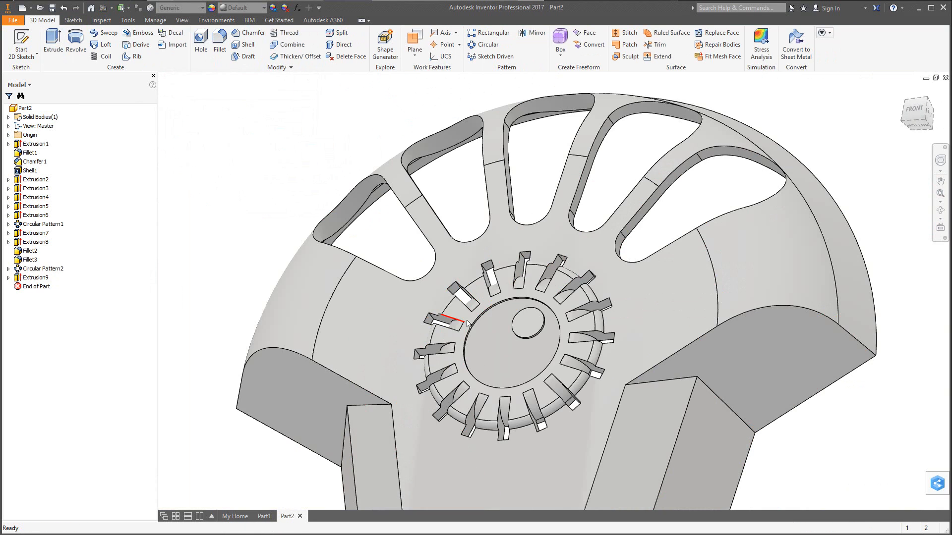
scroll(468, 325, up, 5)
scroll(487, 493, down, 5)
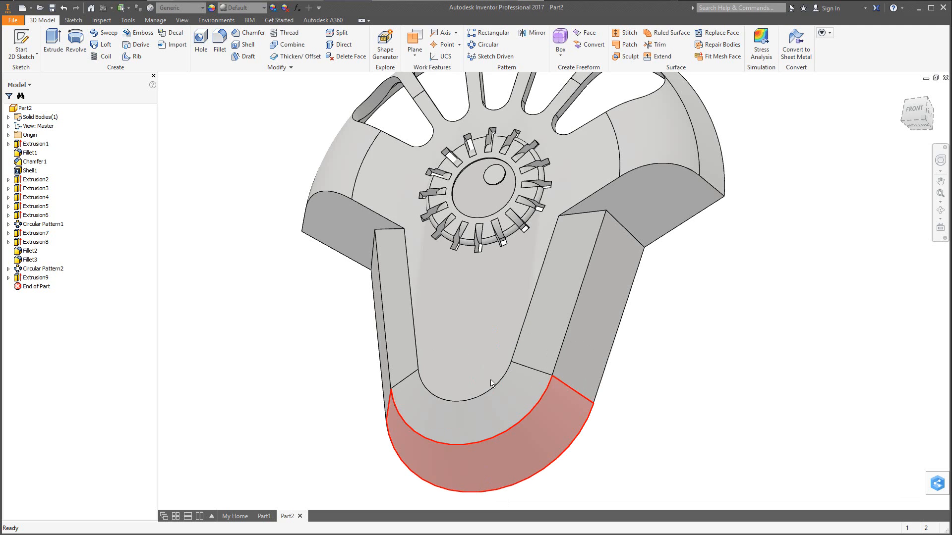
shift+middle_drag(539, 297, 595, 347)
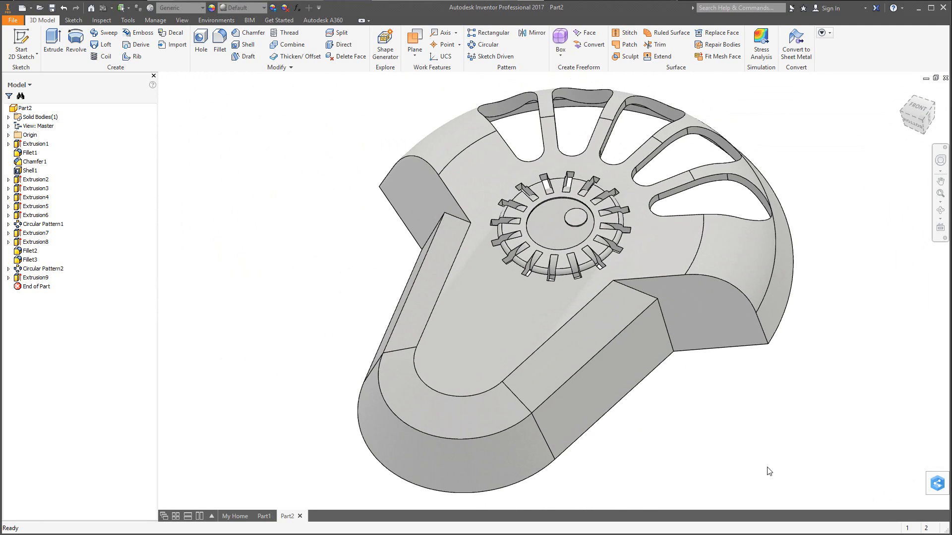